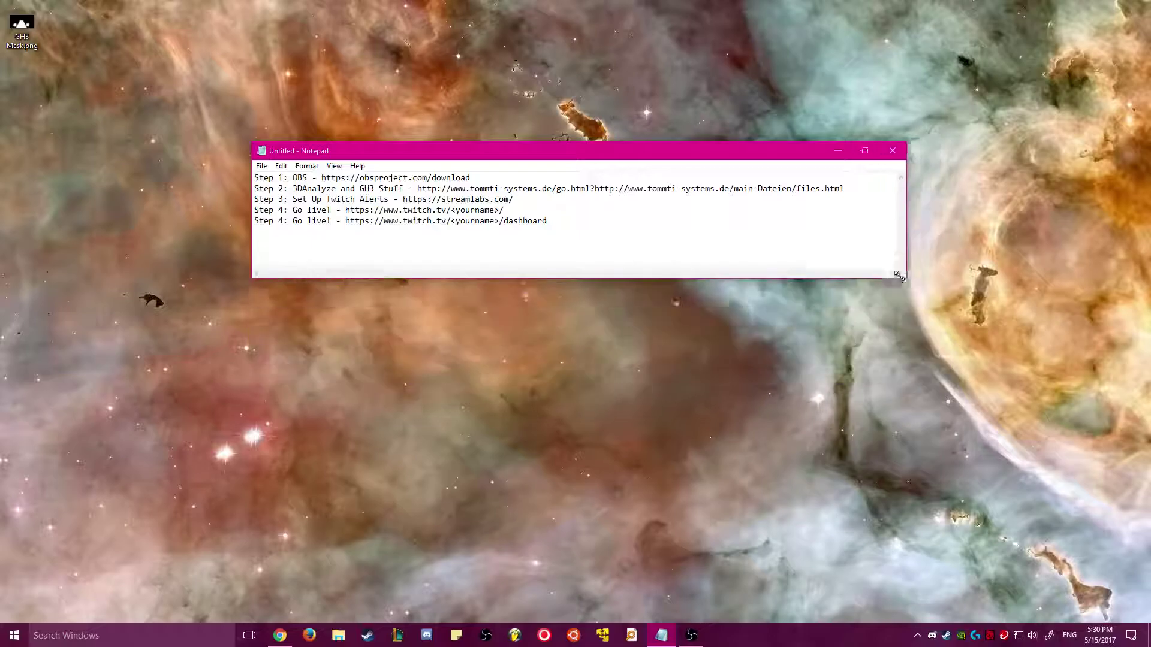
# Step: Go through the numbered streaming setup steps and their links in the notes
pyautogui.moveTo(471, 178); pyautogui.dragTo(321, 177)
pyautogui.click(506, 177)
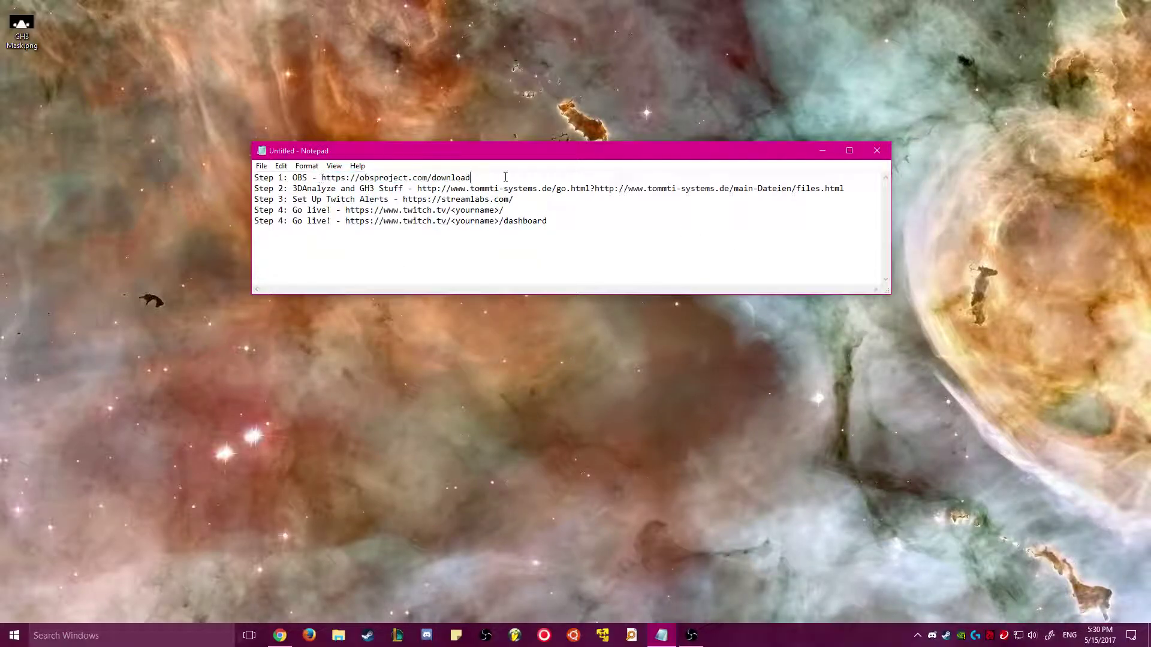
pyautogui.click(514, 258)
pyautogui.click(506, 210)
# Step: Switch to Chrome, examine the Open Broadcaster Software download page, and minimize the browser
pyautogui.click(281, 634)
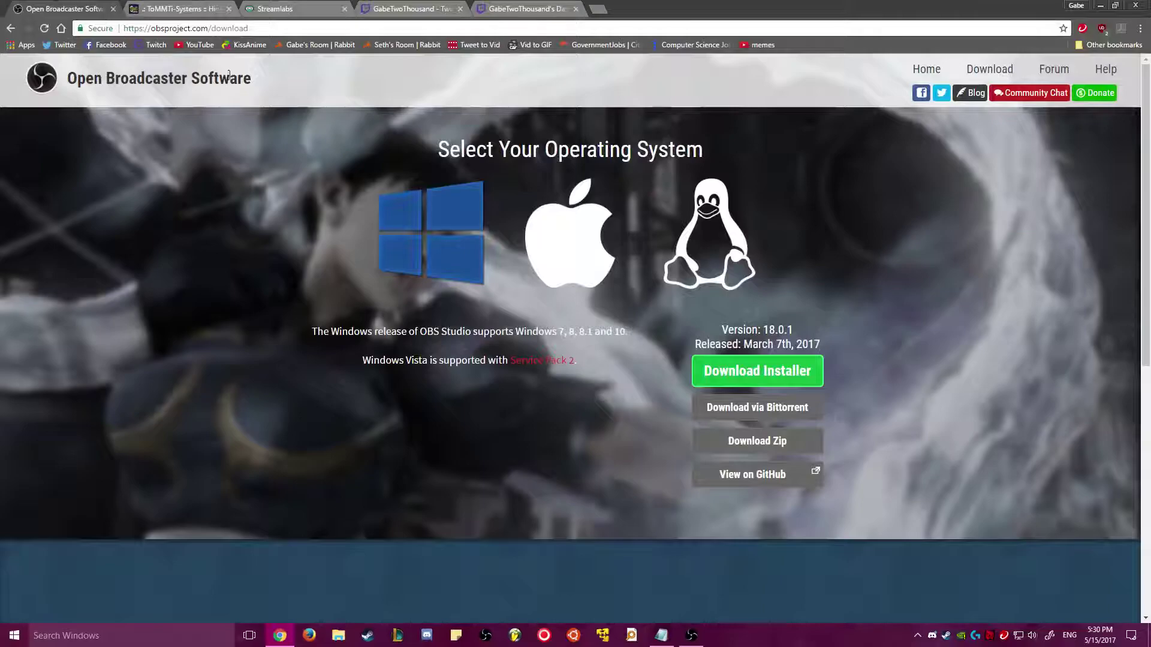
pyautogui.moveTo(101, 78); pyautogui.dragTo(67, 78)
pyautogui.moveTo(297, 78); pyautogui.dragTo(102, 78)
pyautogui.click(71, 78)
pyautogui.click(351, 129)
pyautogui.click(1102, 6)
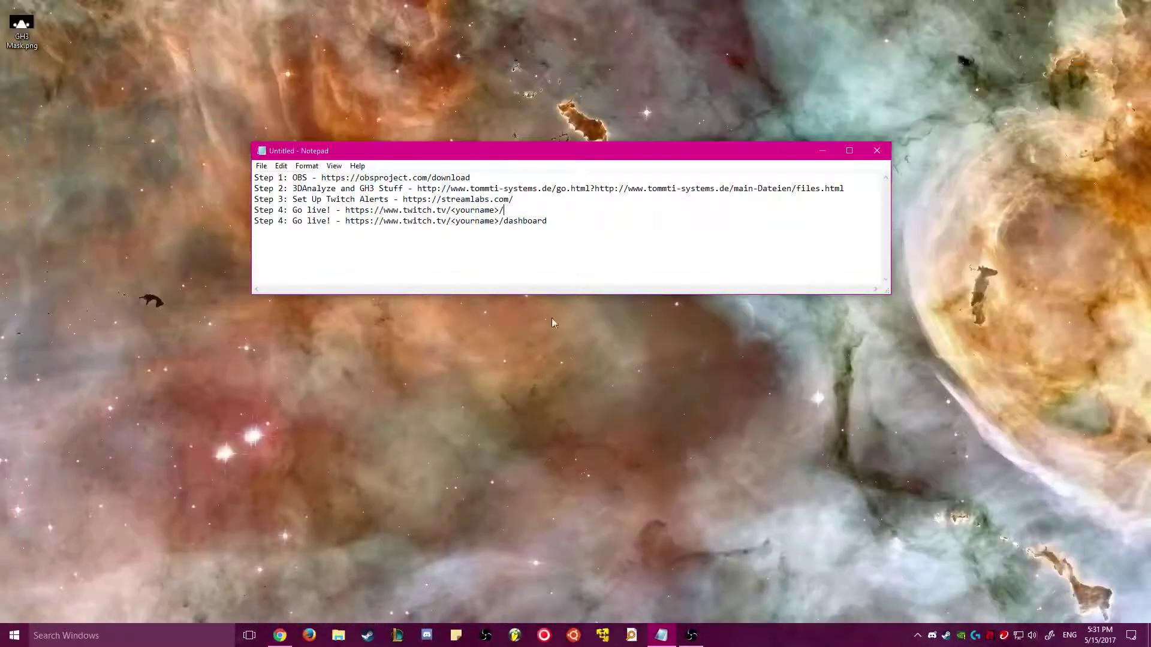
# Step: Launch OBS from the Windows search and reposition its window on the desktop
pyautogui.press('super')
pyautogui.write('ob')
pyautogui.press('Escape')
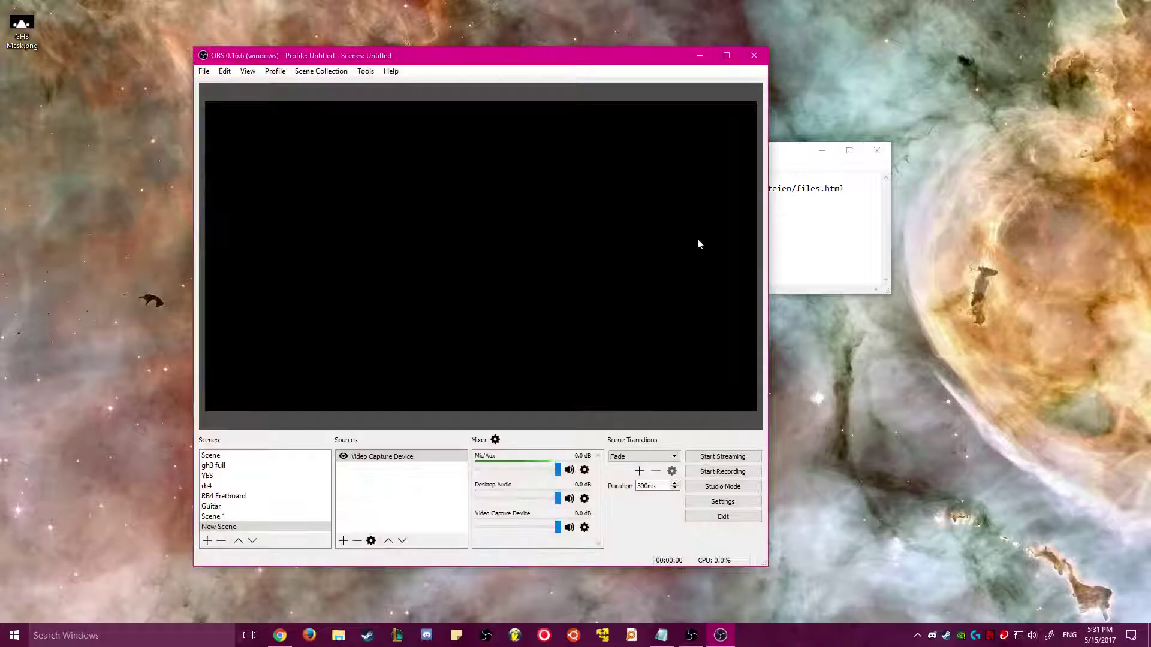
pyautogui.moveTo(461, 65); pyautogui.dragTo(542, 75)
# Step: Remove the Video Capture Device source from New Scene and reposition the program window
pyautogui.rightClick(471, 468)
pyautogui.click(432, 555)
pyautogui.click(437, 552)
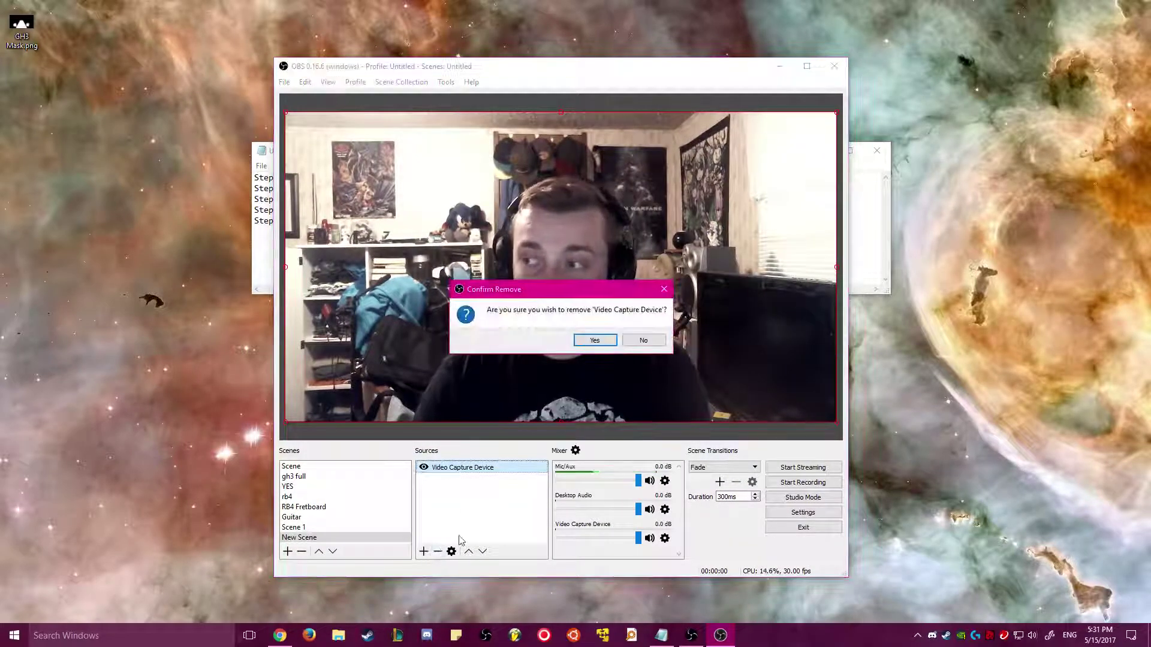
pyautogui.press('Return')
pyautogui.moveTo(546, 68); pyautogui.dragTo(491, 45)
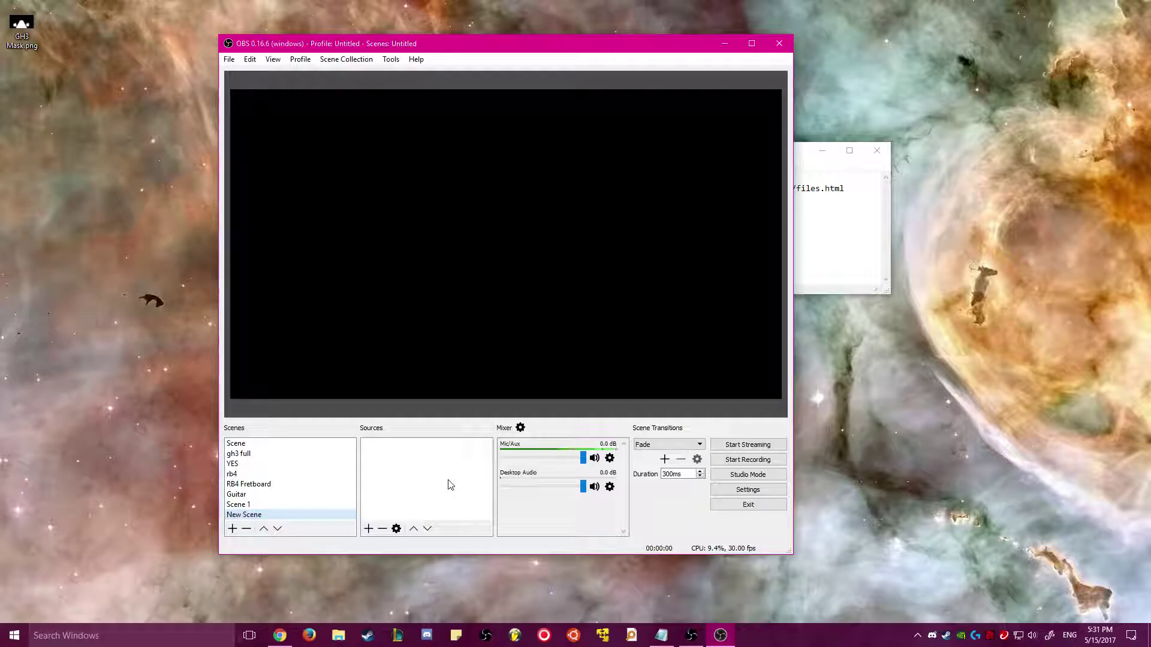
pyautogui.click(270, 518)
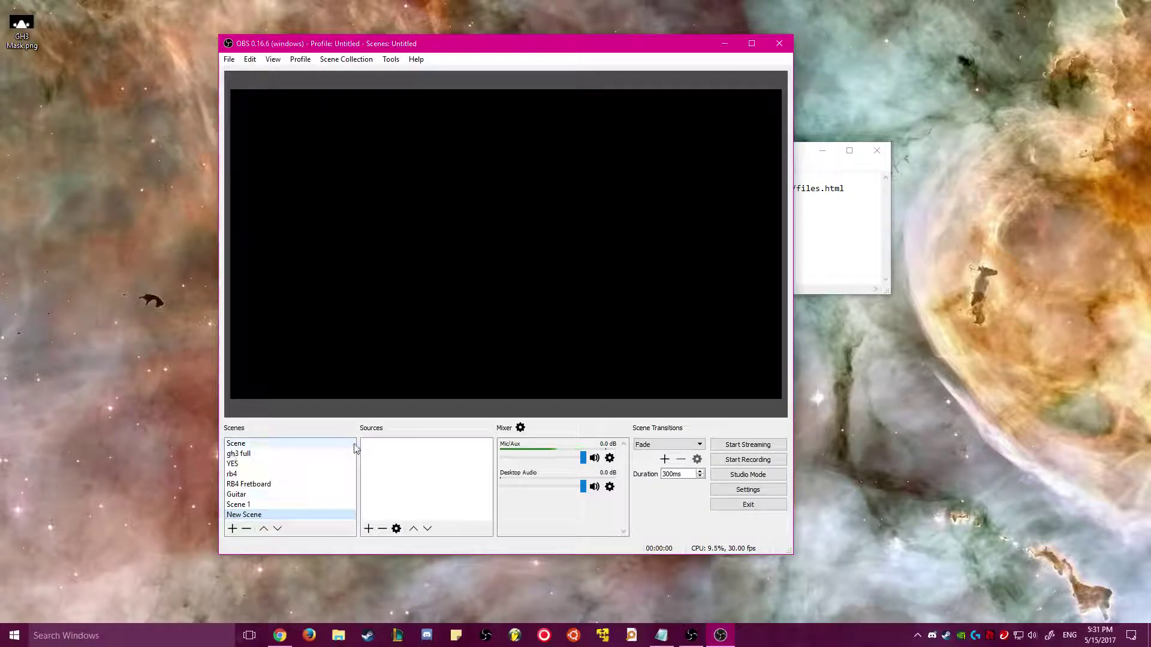
pyautogui.rightClick(386, 453)
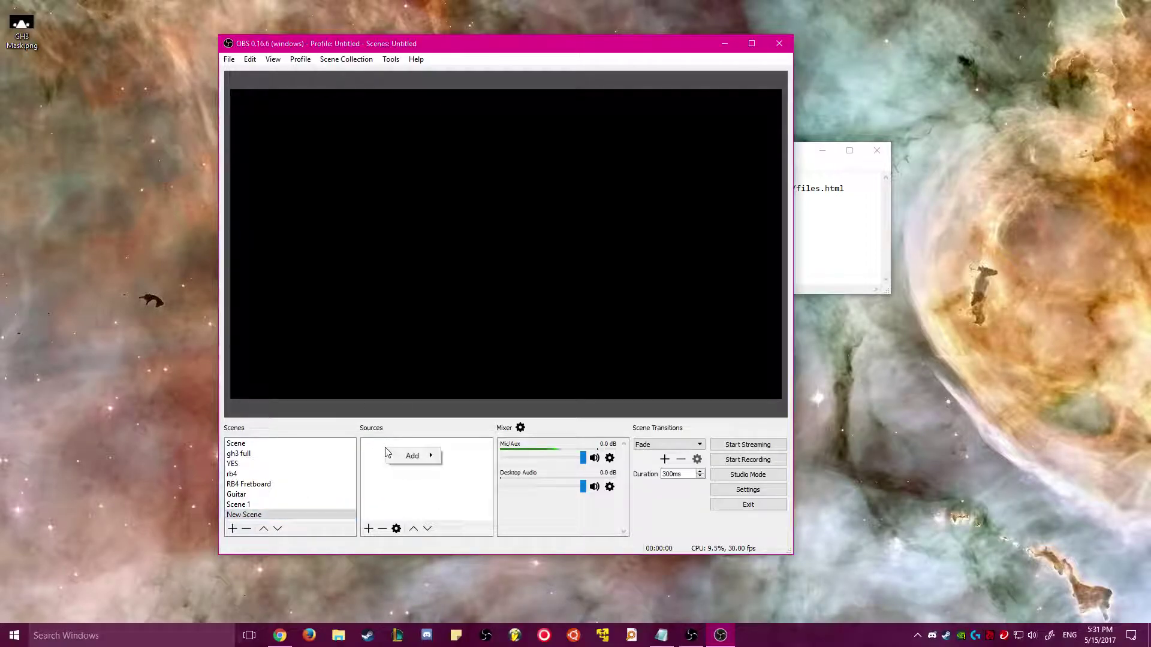
pyautogui.moveTo(407, 459)
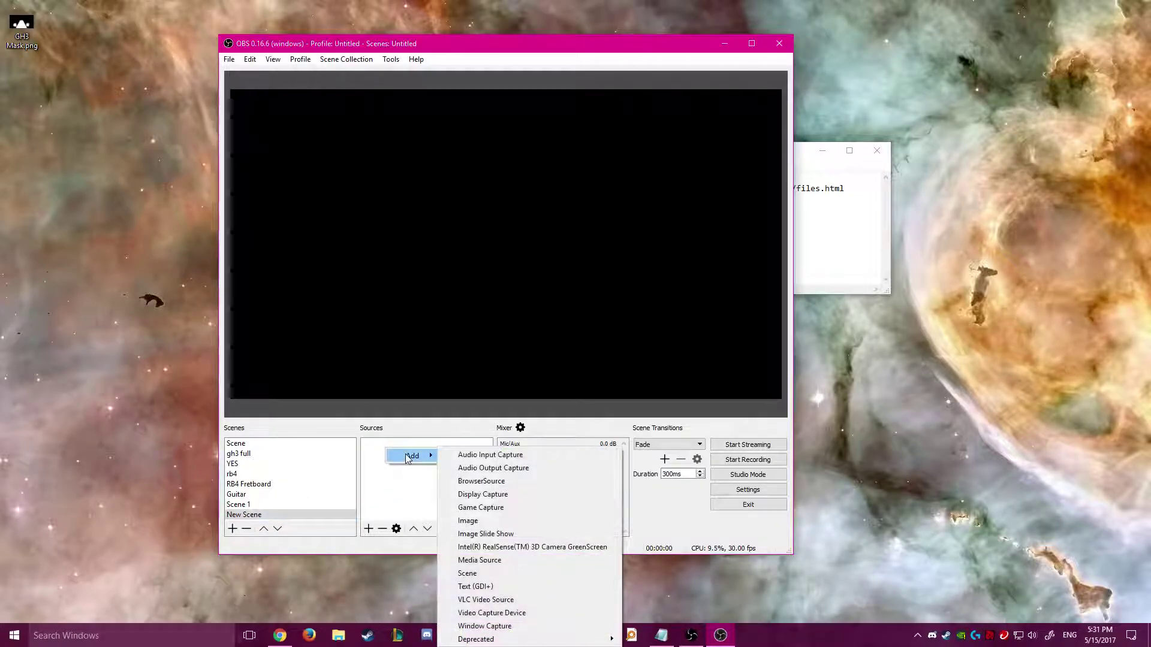
pyautogui.click(400, 500)
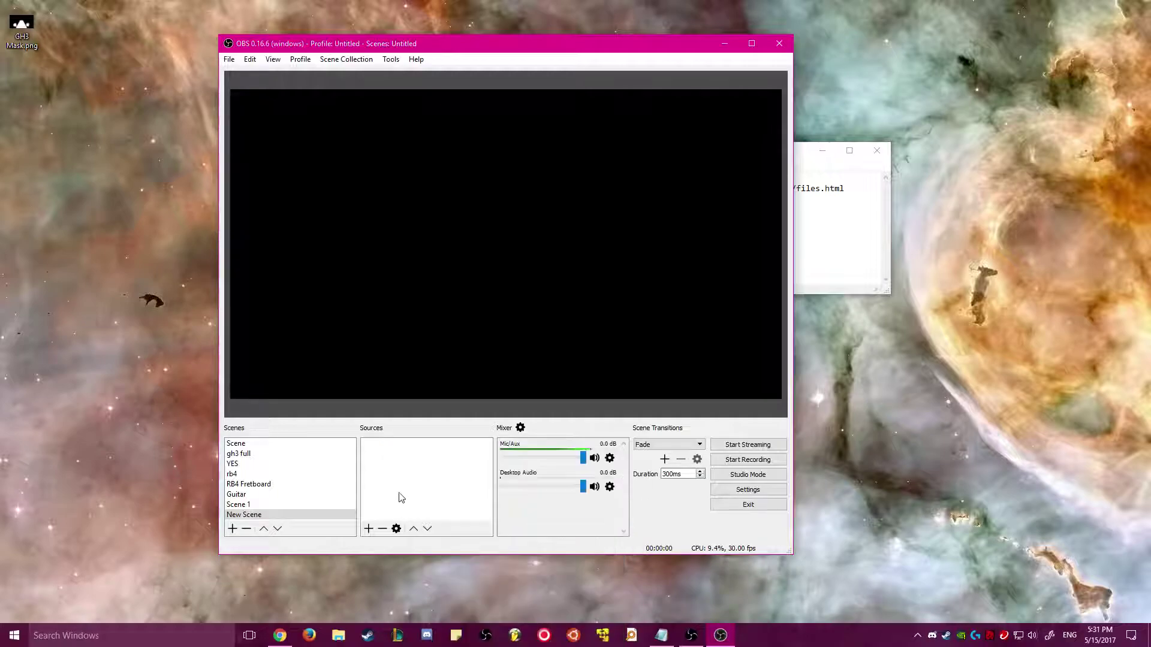
# Step: Add the existing Video Capture Device to New Scene as a visible source
pyautogui.rightClick(403, 466)
pyautogui.moveTo(423, 473)
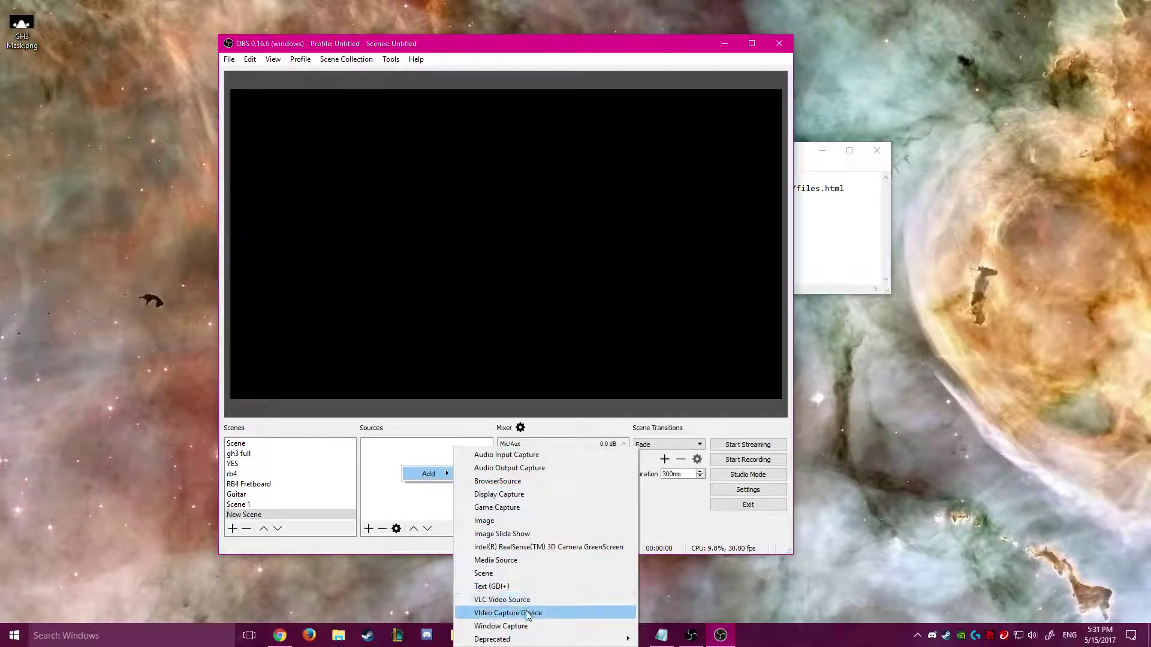
pyautogui.click(528, 613)
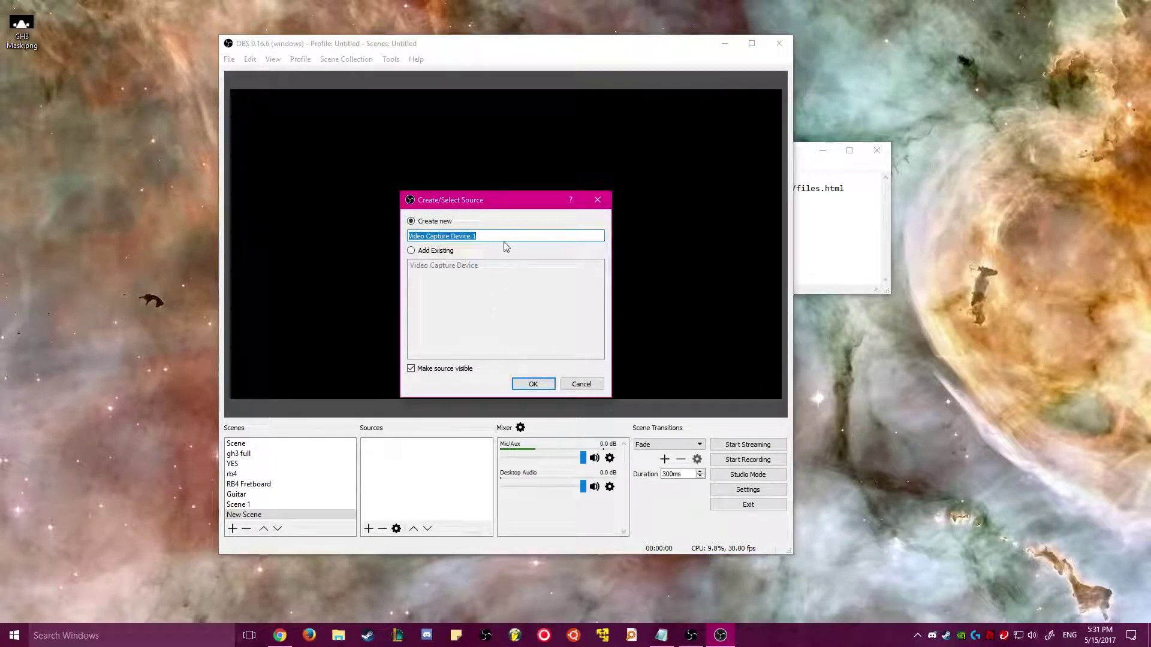
pyautogui.click(412, 251)
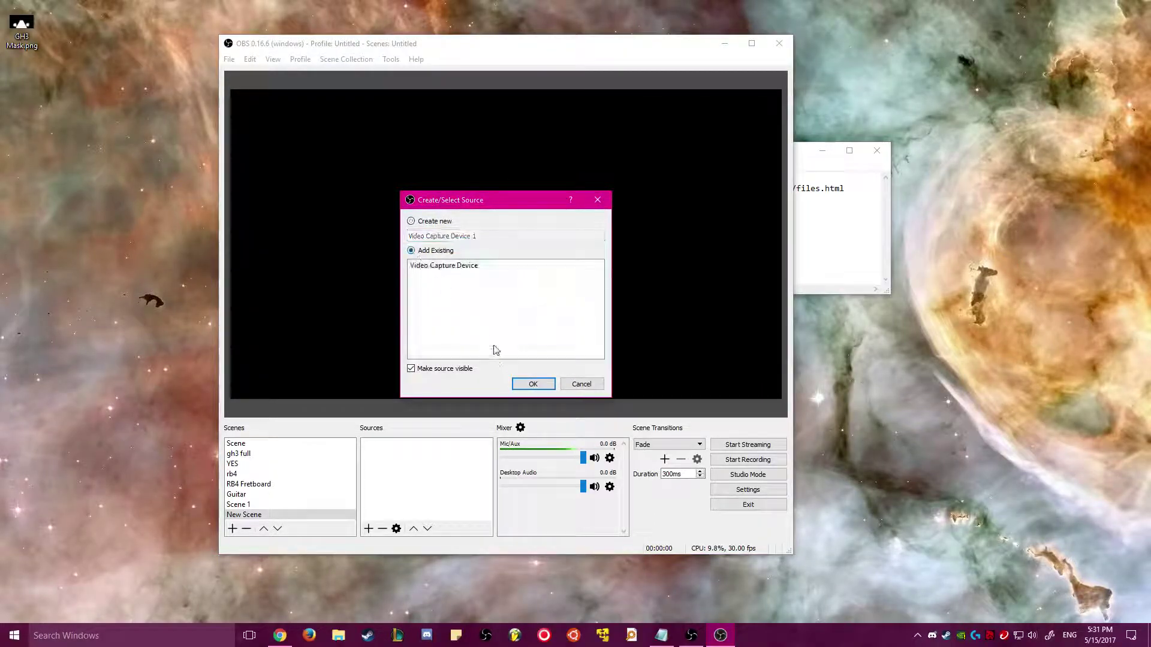
pyautogui.click(473, 267)
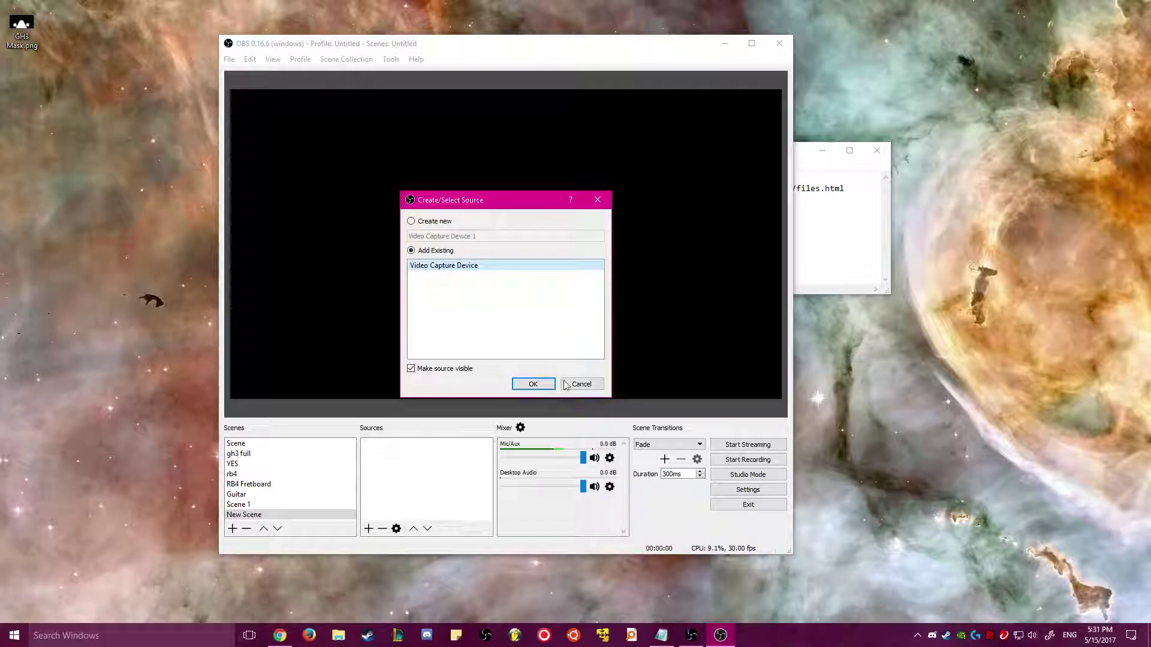
pyautogui.click(533, 384)
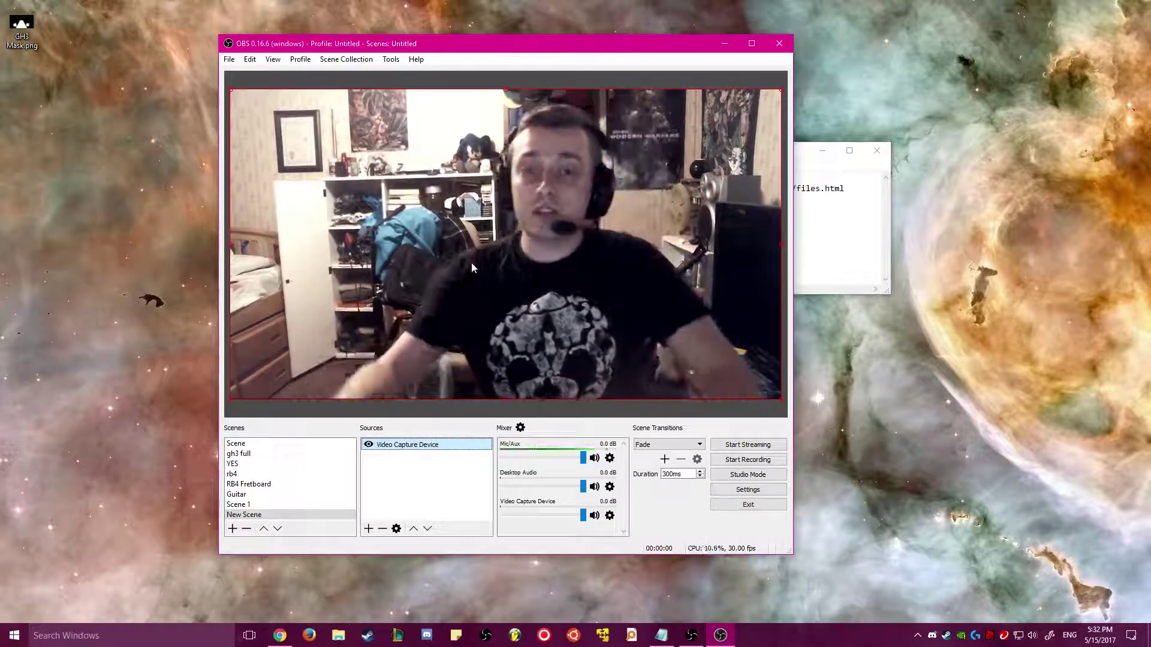
# Step: Open the program settings and examine the streaming service, server and stream key options
pyautogui.click(752, 491)
pyautogui.moveTo(529, 101); pyautogui.dragTo(539, 86)
pyautogui.click(277, 142)
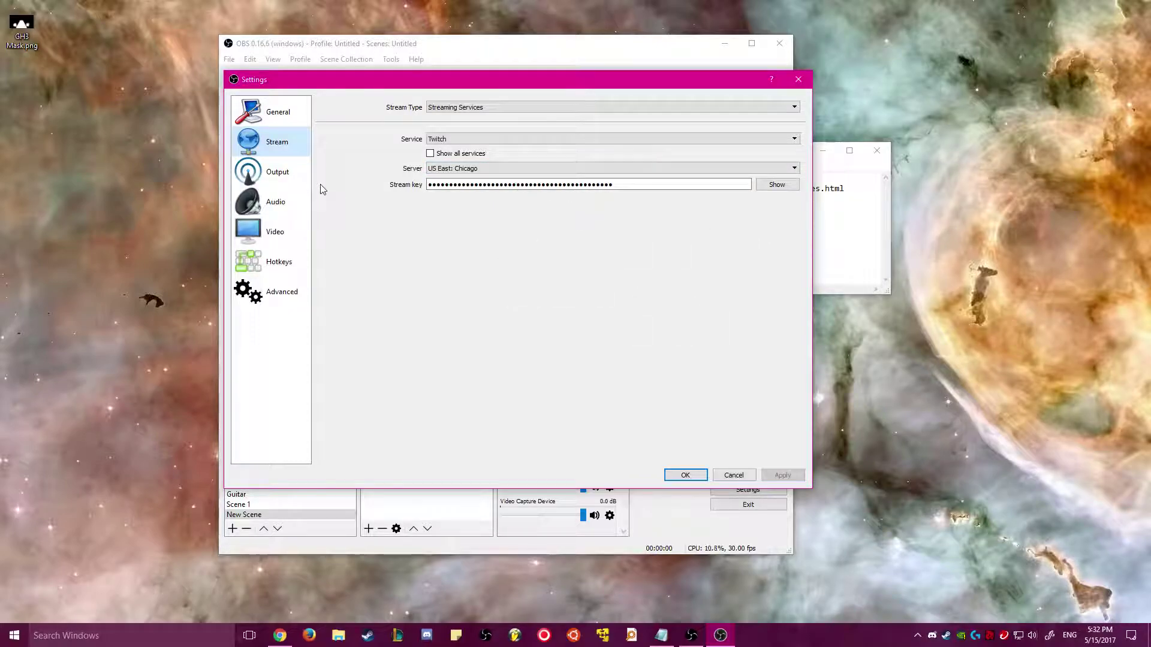
# Step: Compare the output settings in Simple and Advanced mode, returning the output mode to Advanced
pyautogui.click(271, 176)
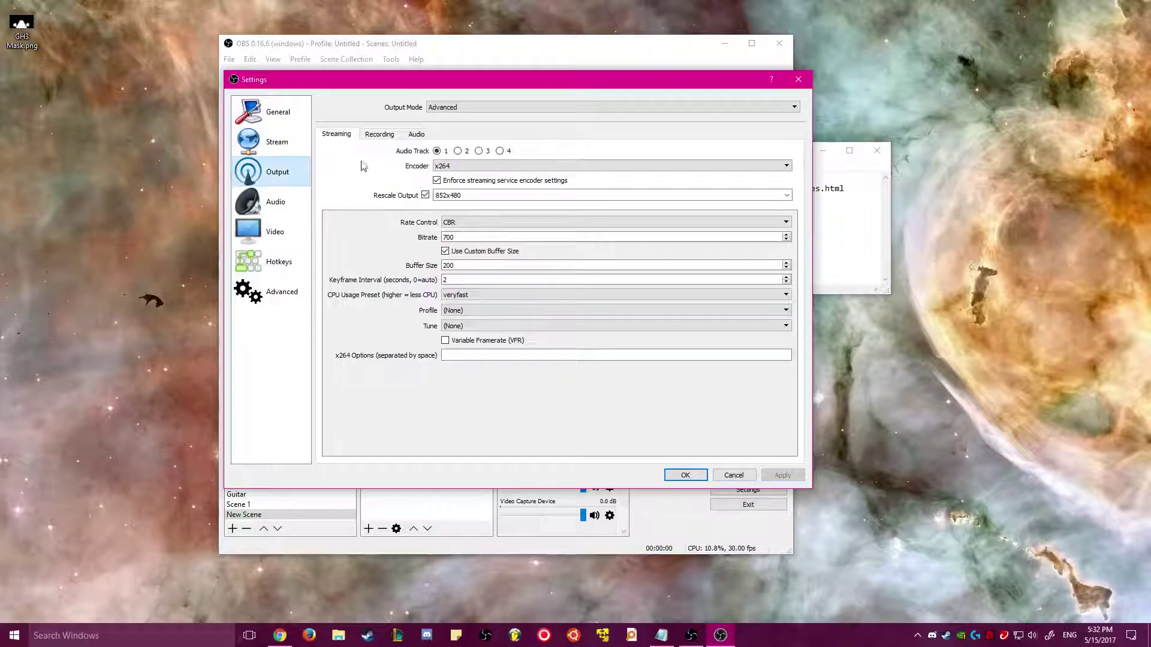
pyautogui.click(479, 108)
pyautogui.click(483, 117)
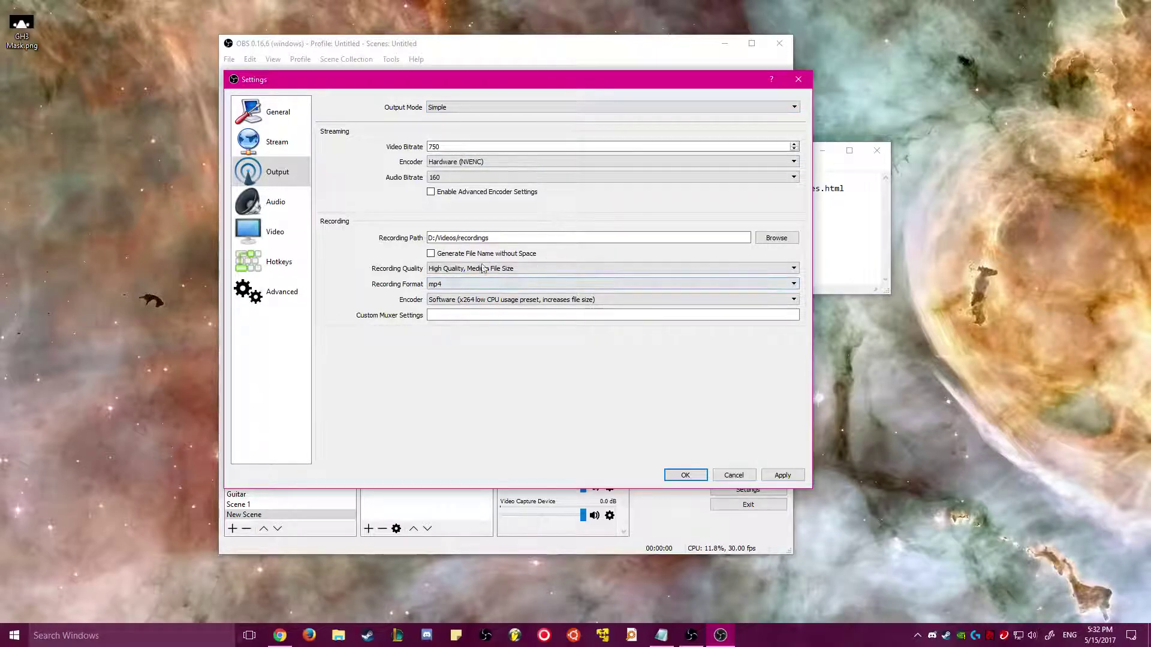
pyautogui.click(503, 108)
pyautogui.click(487, 125)
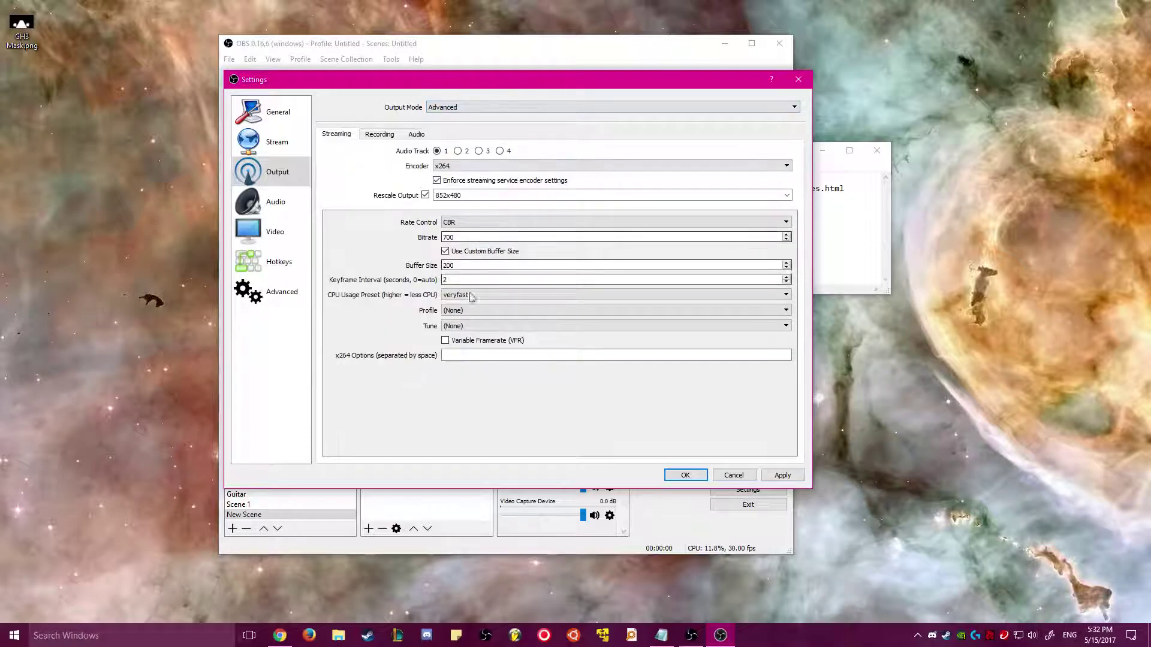
# Step: Examine the bitrate and custom buffer size values in the advanced streaming output settings
pyautogui.click(456, 237)
pyautogui.click(441, 266)
pyautogui.moveTo(477, 267); pyautogui.dragTo(402, 265)
pyautogui.moveTo(478, 239); pyautogui.dragTo(398, 263)
pyautogui.moveTo(473, 238); pyautogui.dragTo(386, 236)
pyautogui.moveTo(443, 264); pyautogui.dragTo(372, 231)
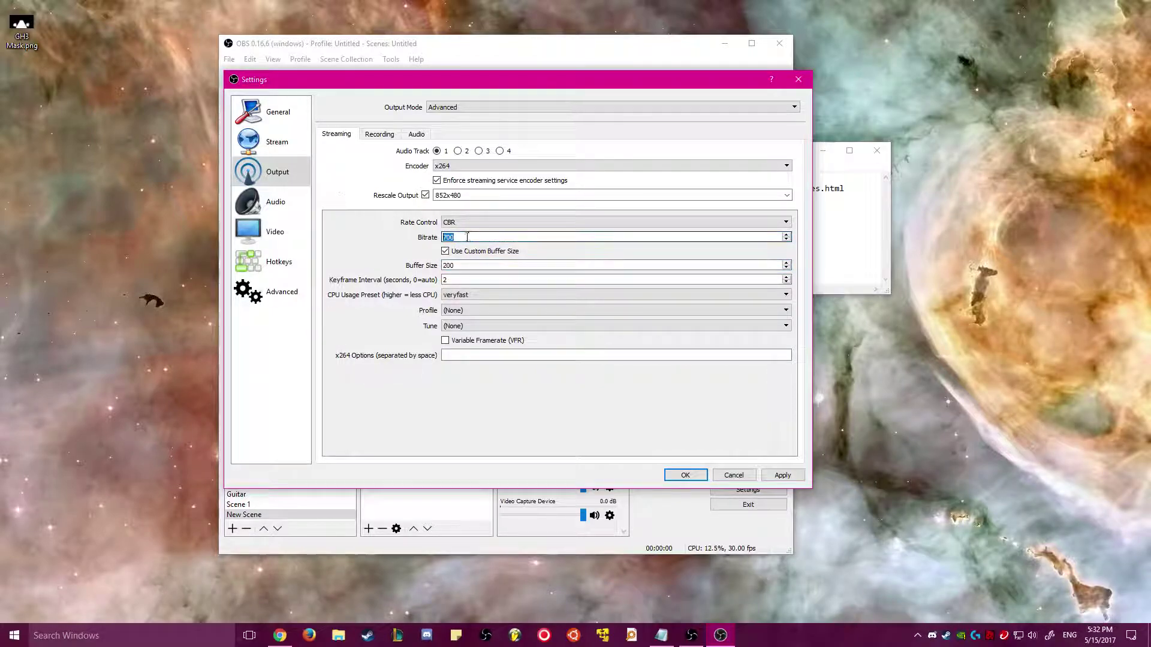
pyautogui.click(513, 264)
pyautogui.click(507, 237)
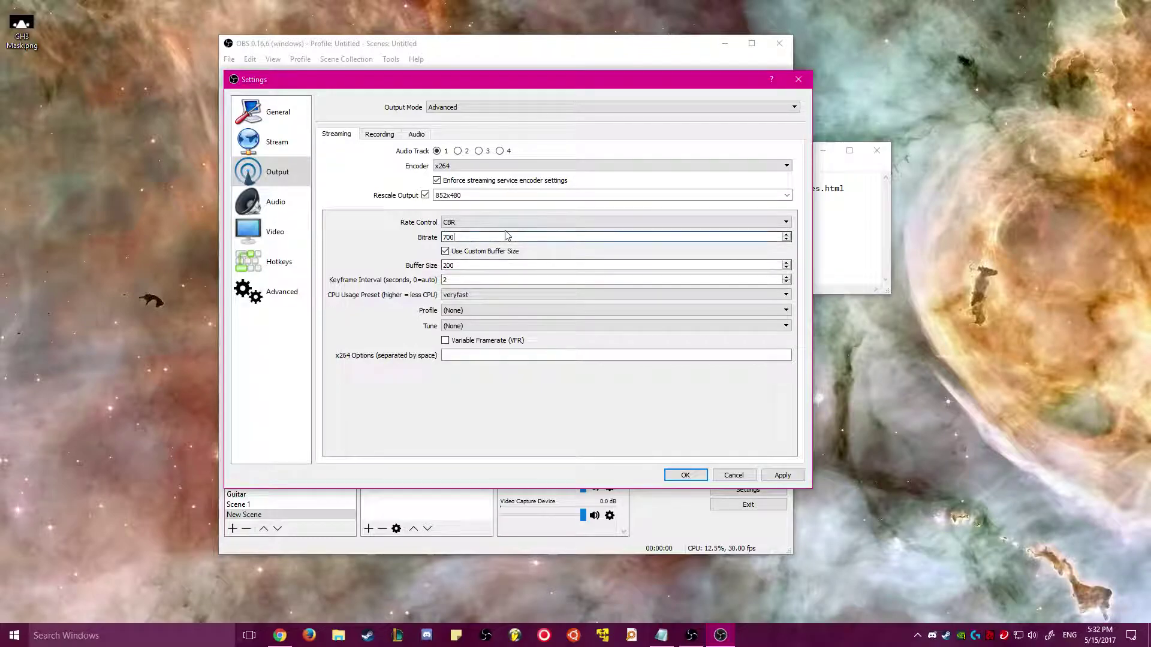
# Step: Check the desktop audio device and the available microphone devices in the audio settings
pyautogui.click(281, 203)
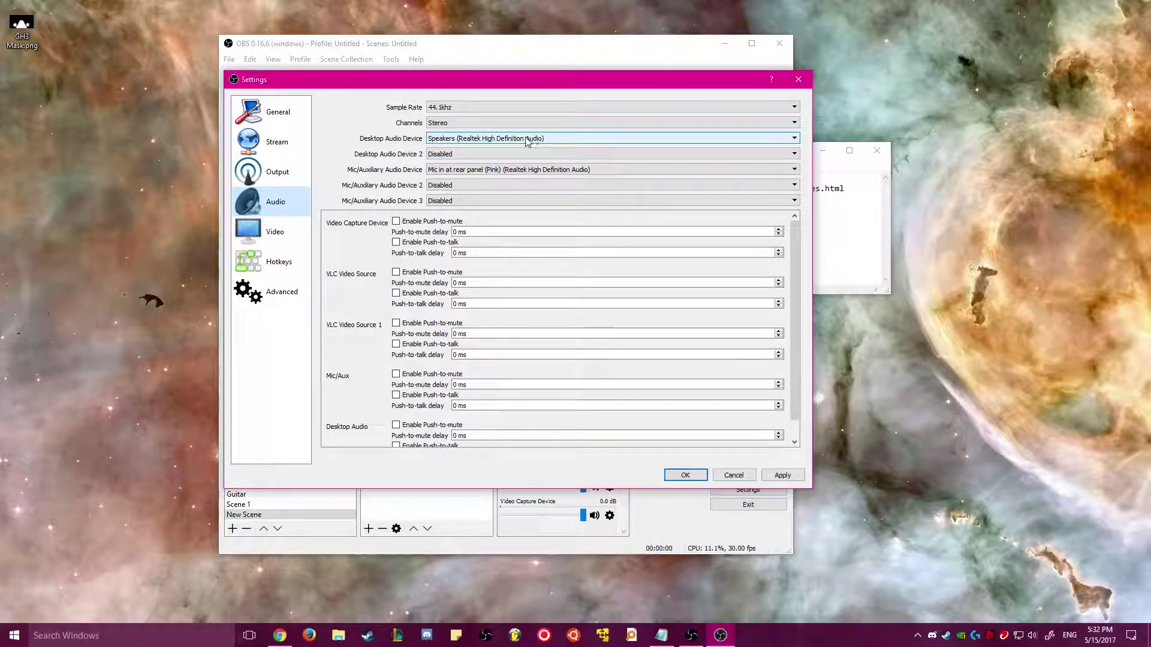
pyautogui.click(485, 167)
pyautogui.click(485, 168)
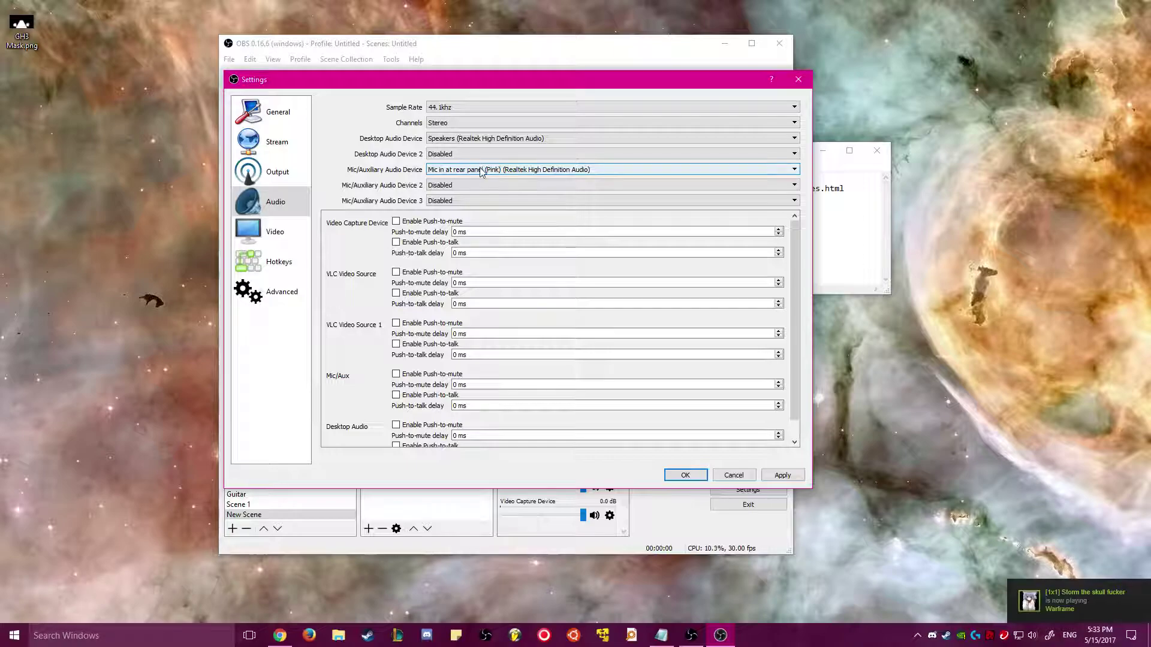
# Step: Examine the canvas resolution, the output resolution choices and the common FPS values in the video settings
pyautogui.click(274, 232)
pyautogui.press('Tab')
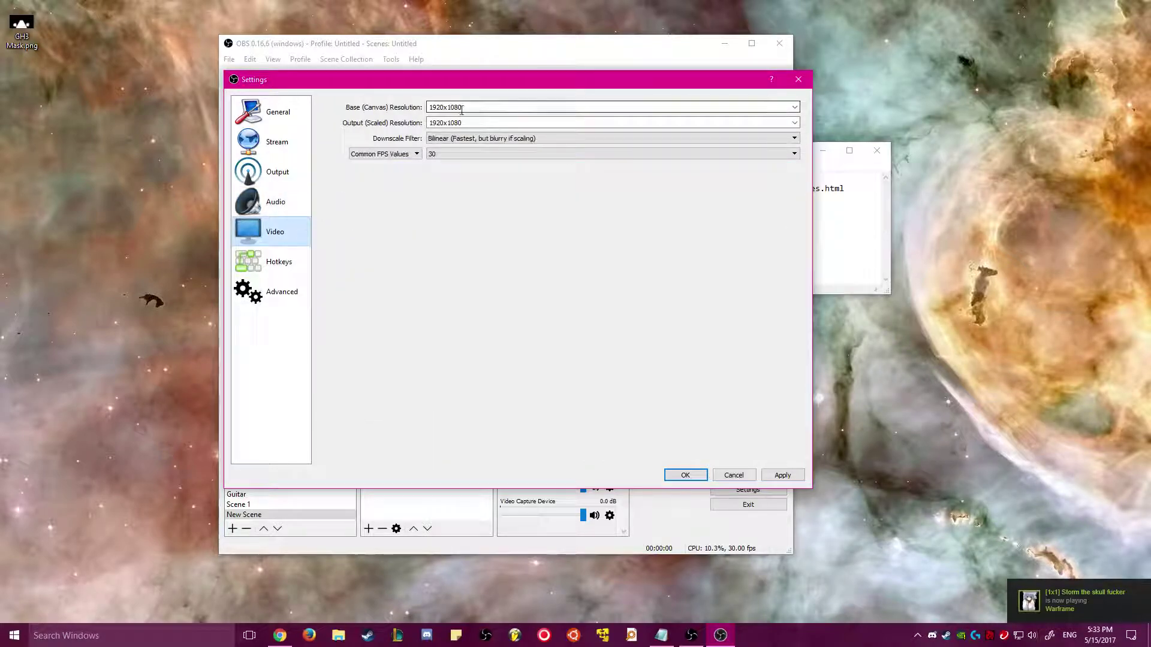
pyautogui.press('Home')
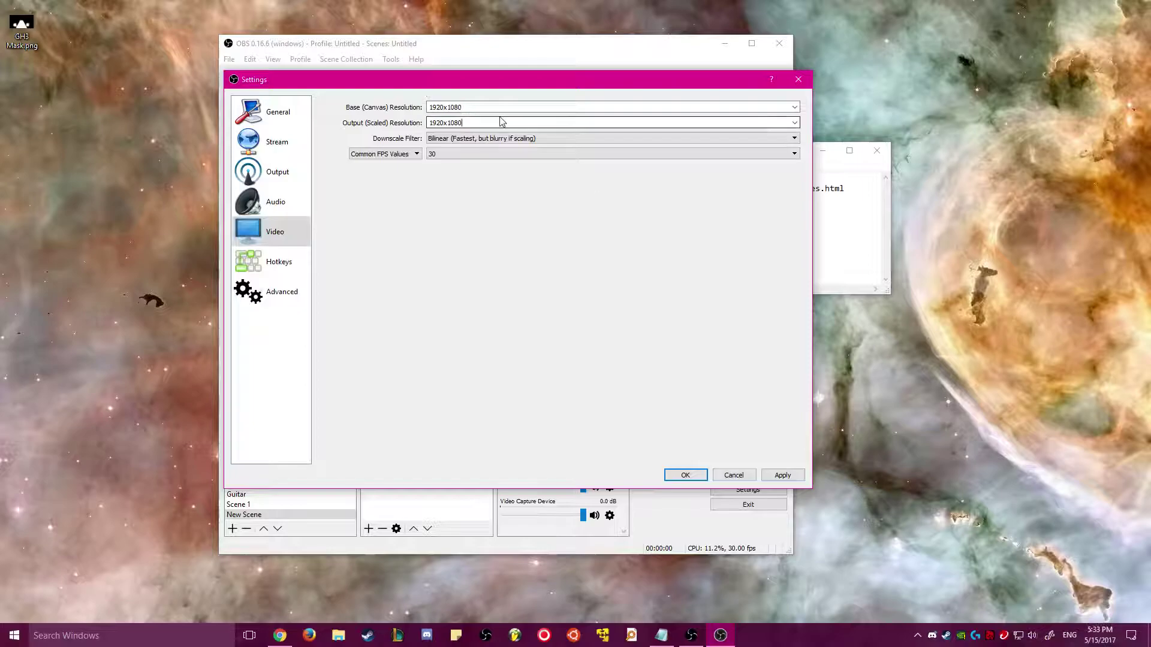
pyautogui.click(795, 124)
pyautogui.click(793, 122)
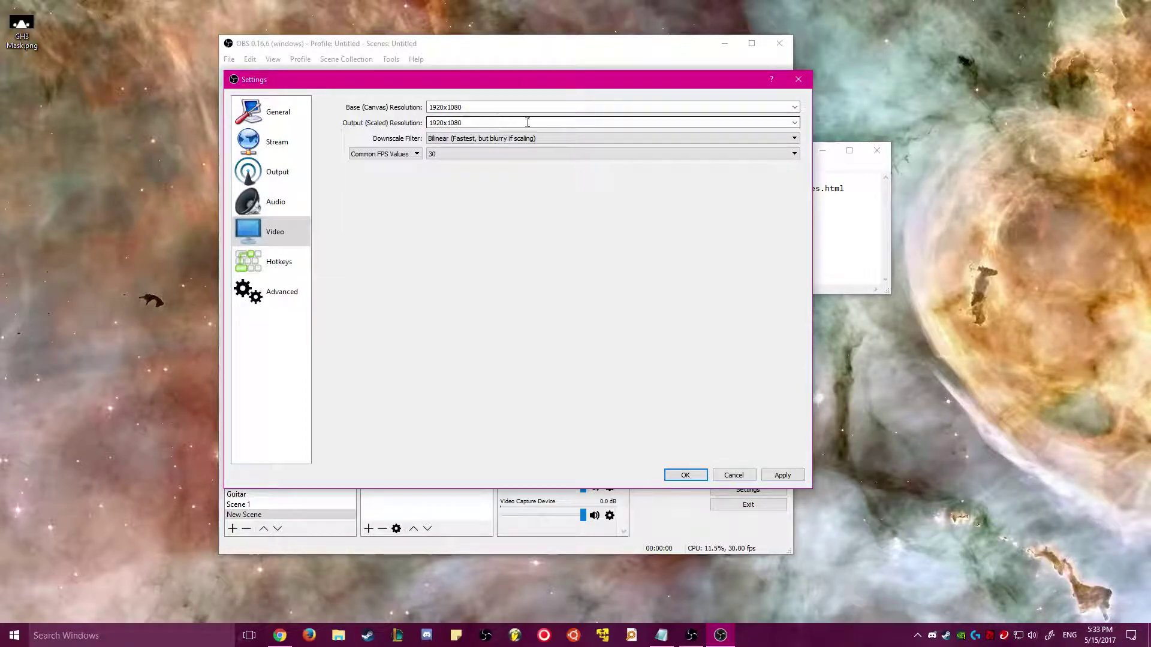
pyautogui.click(794, 124)
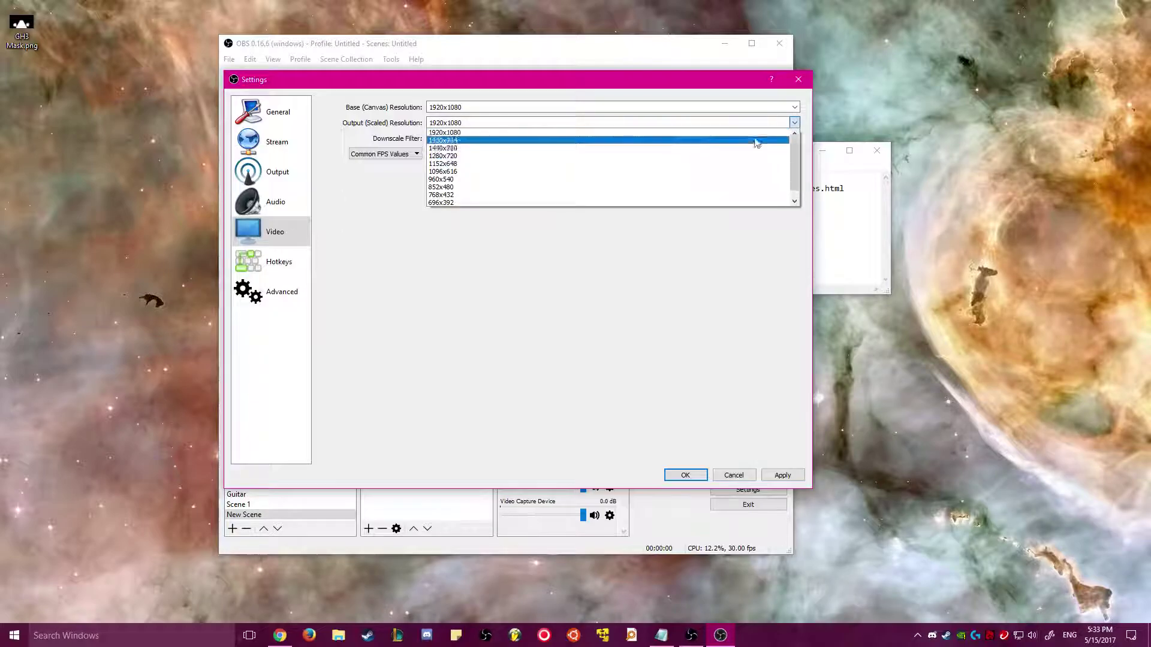
pyautogui.click(795, 122)
pyautogui.click(594, 154)
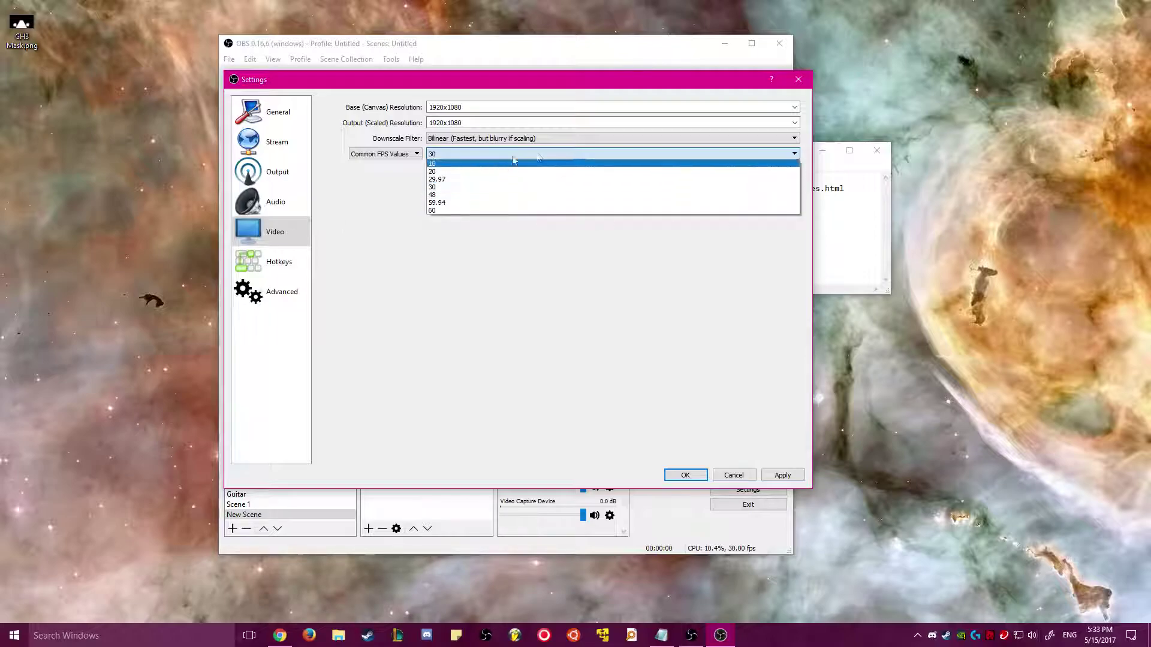
pyautogui.click(630, 158)
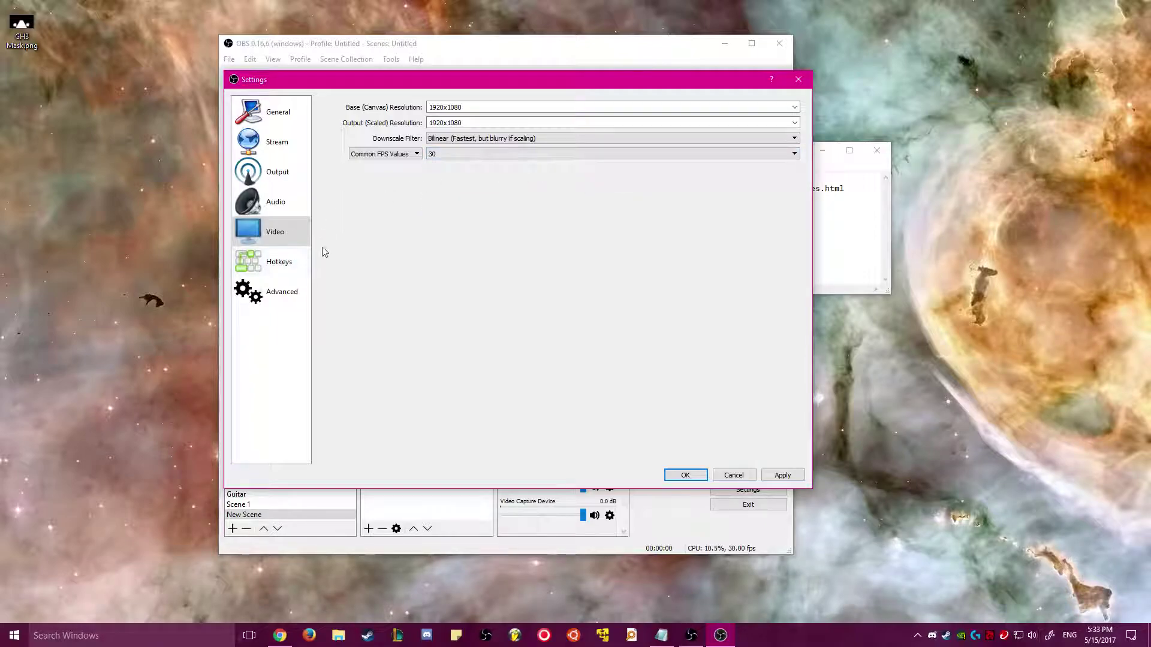
# Step: Look over the hotkey and advanced settings, and accept the settings dialog
pyautogui.click(277, 269)
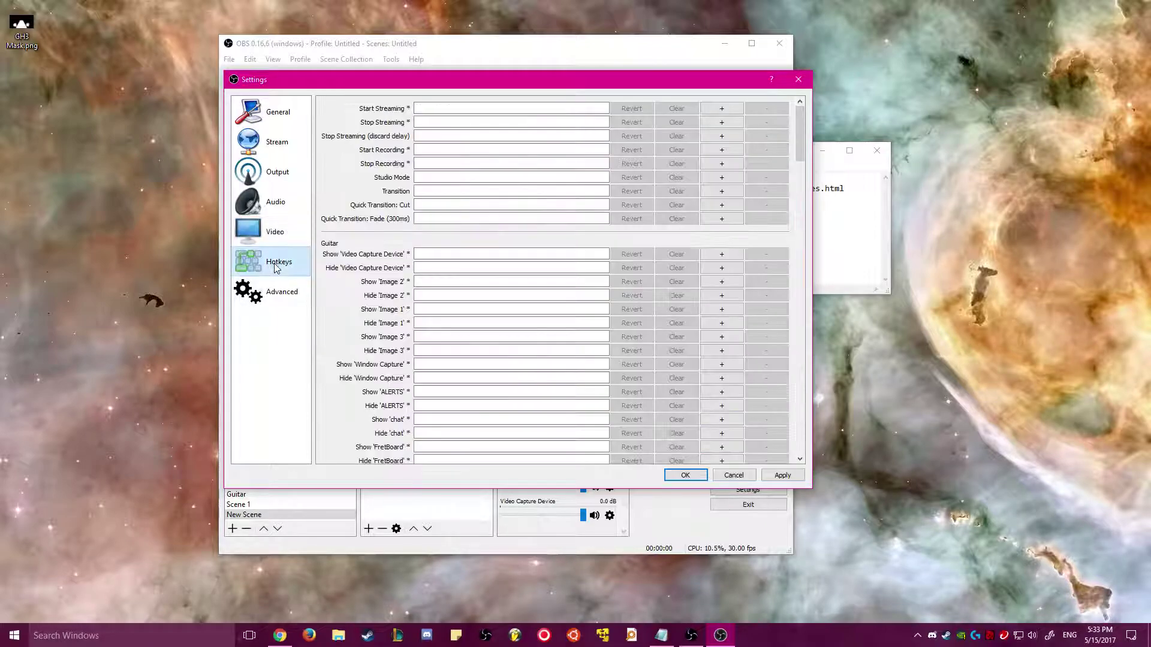
pyautogui.click(534, 108)
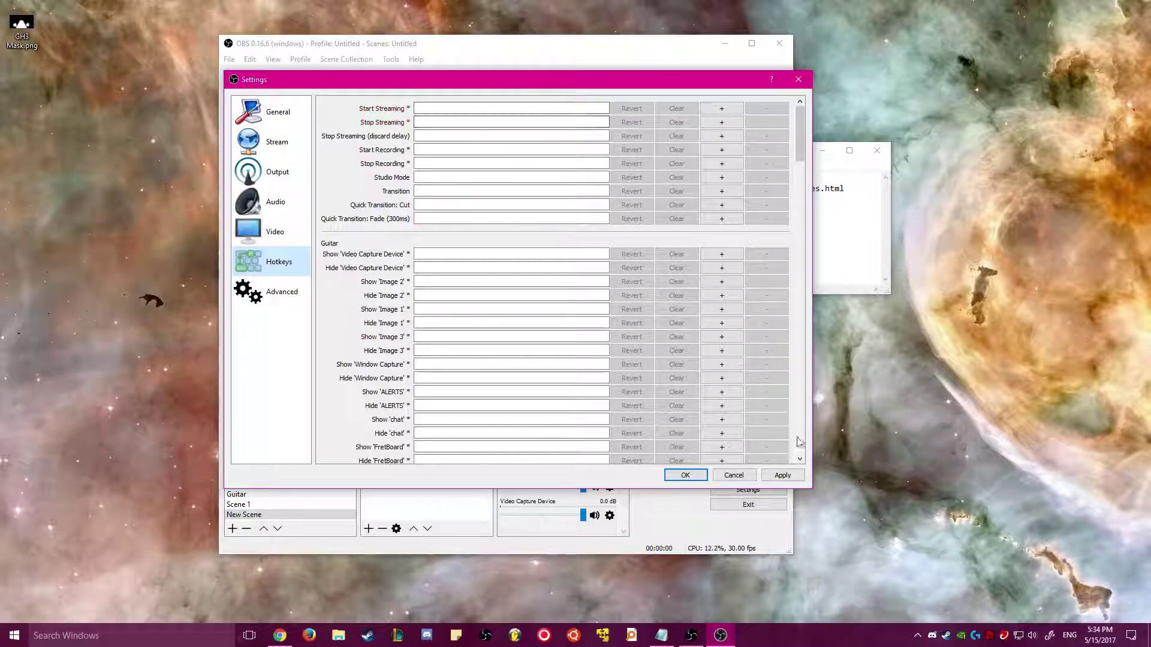
pyautogui.click(287, 286)
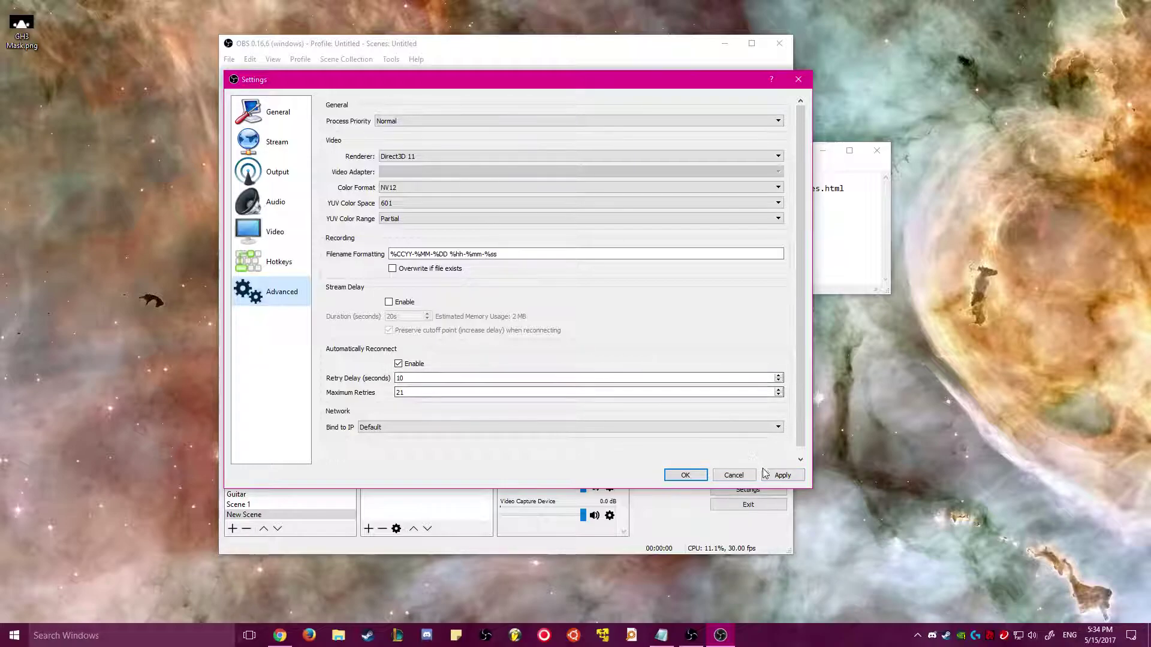
pyautogui.click(685, 474)
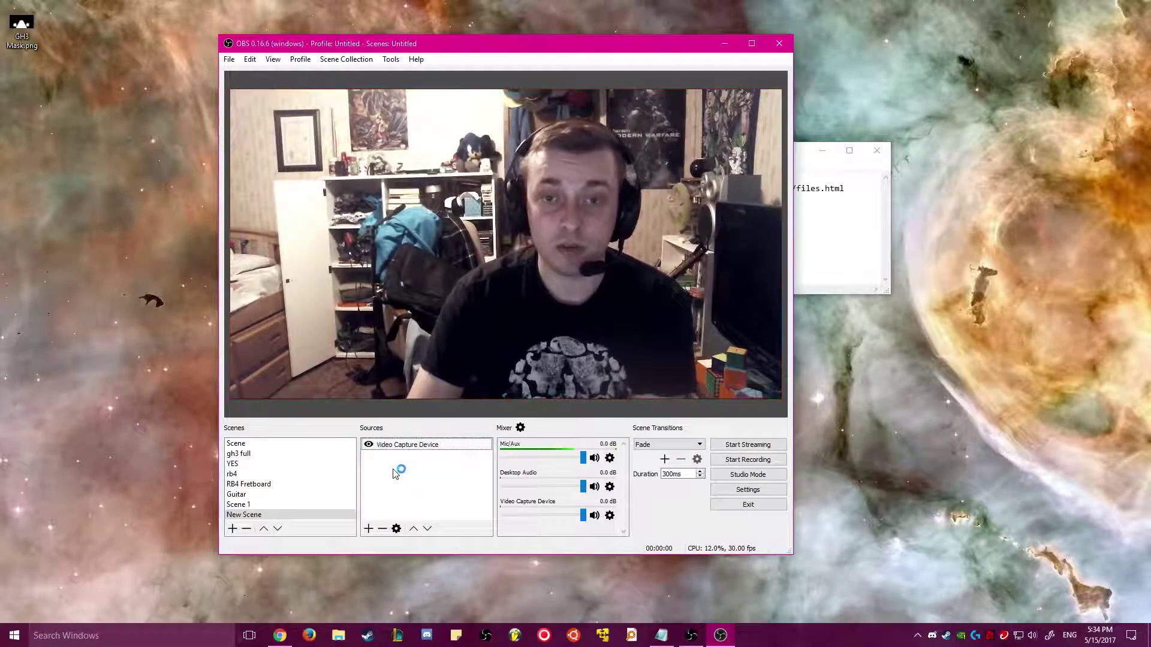
# Step: Switch to the Notepad notes and highlight the 3DAnalyze download link in step 2
pyautogui.hotkey('alt', 'Tab')
pyautogui.moveTo(296, 188); pyautogui.dragTo(859, 194)
pyautogui.click(859, 194)
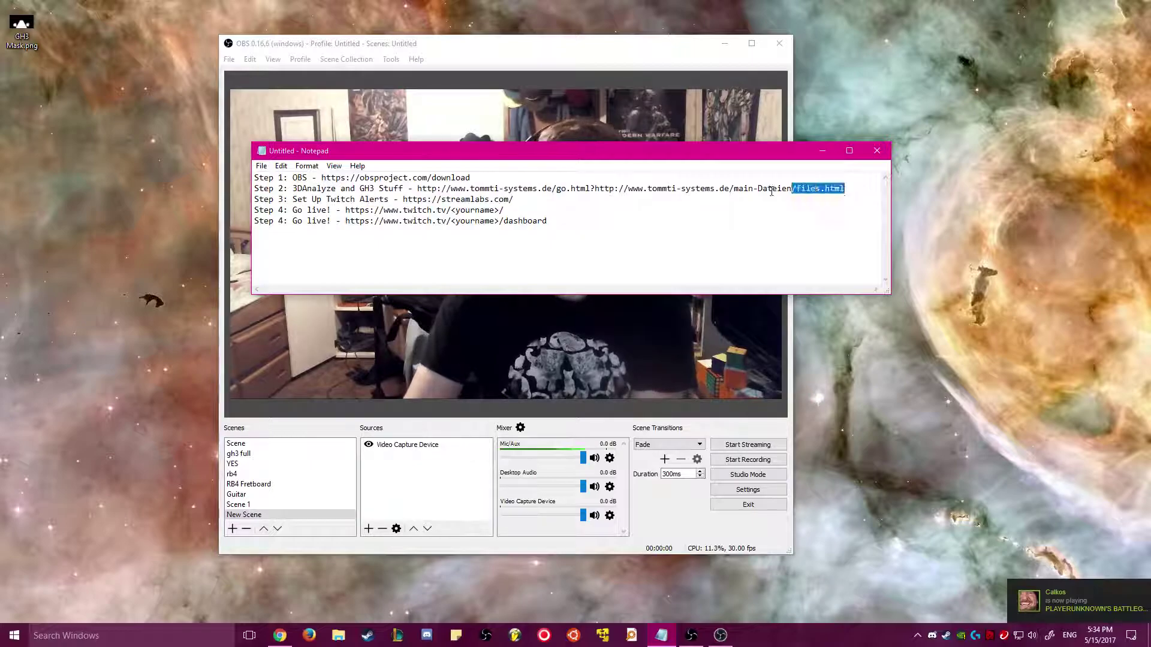
pyautogui.click(544, 220)
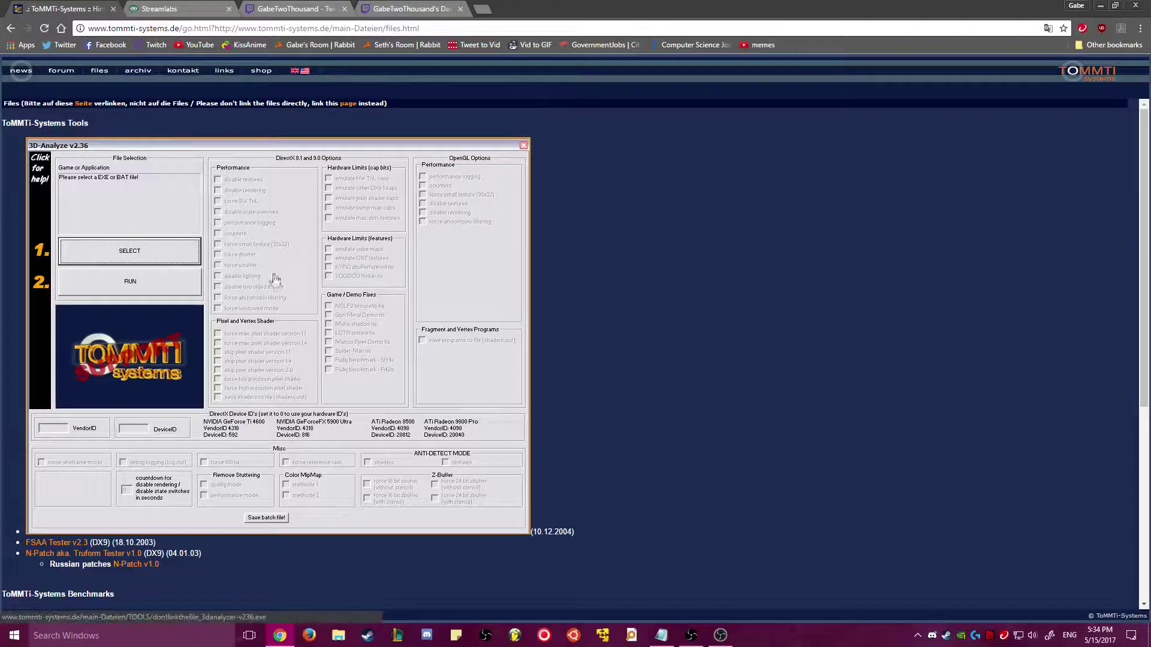
# Step: Bring up the 3D-Analyze v2.36 download without saving it, and minimize the browser and Notepad windows
pyautogui.click(312, 255)
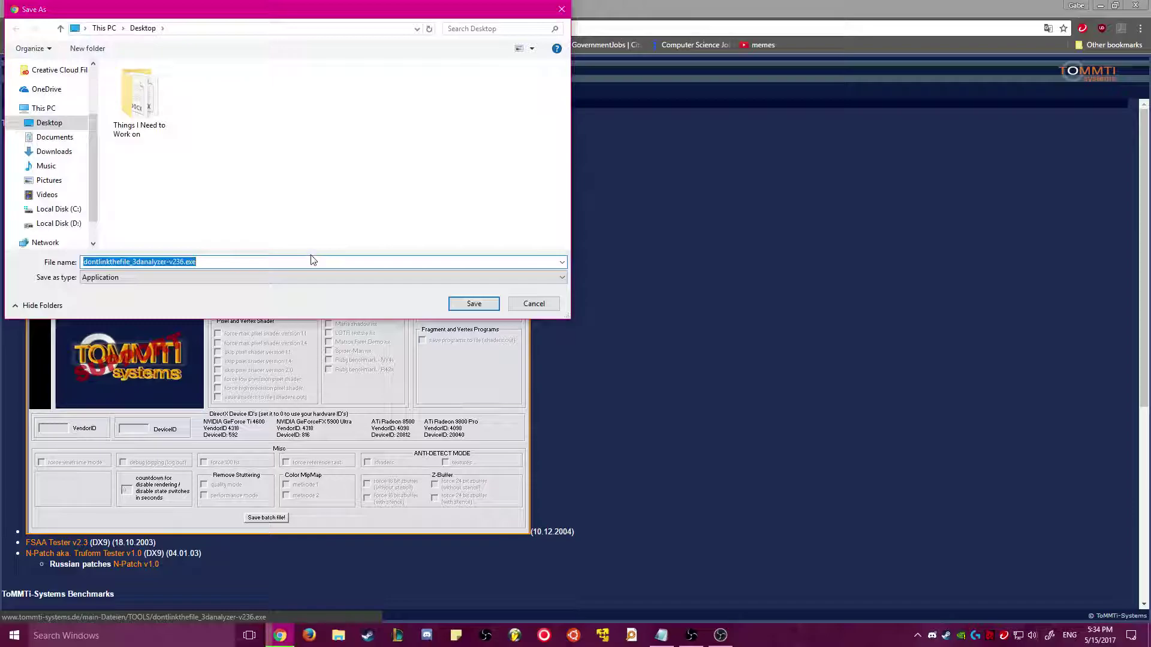
pyautogui.click(521, 305)
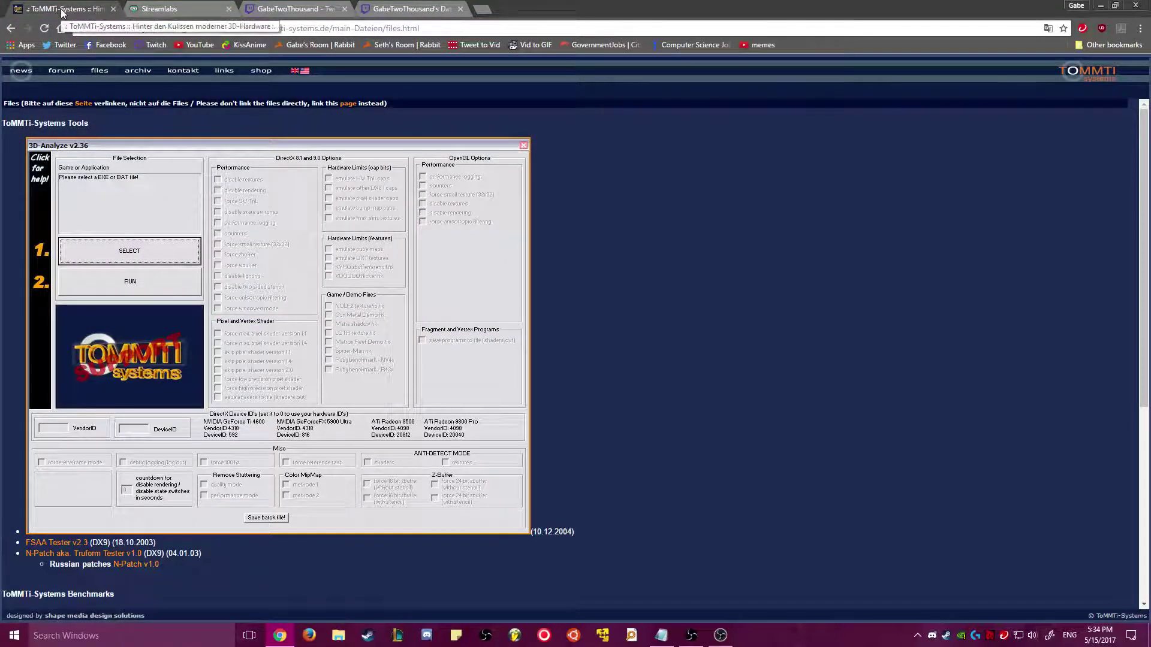
pyautogui.click(1099, 4)
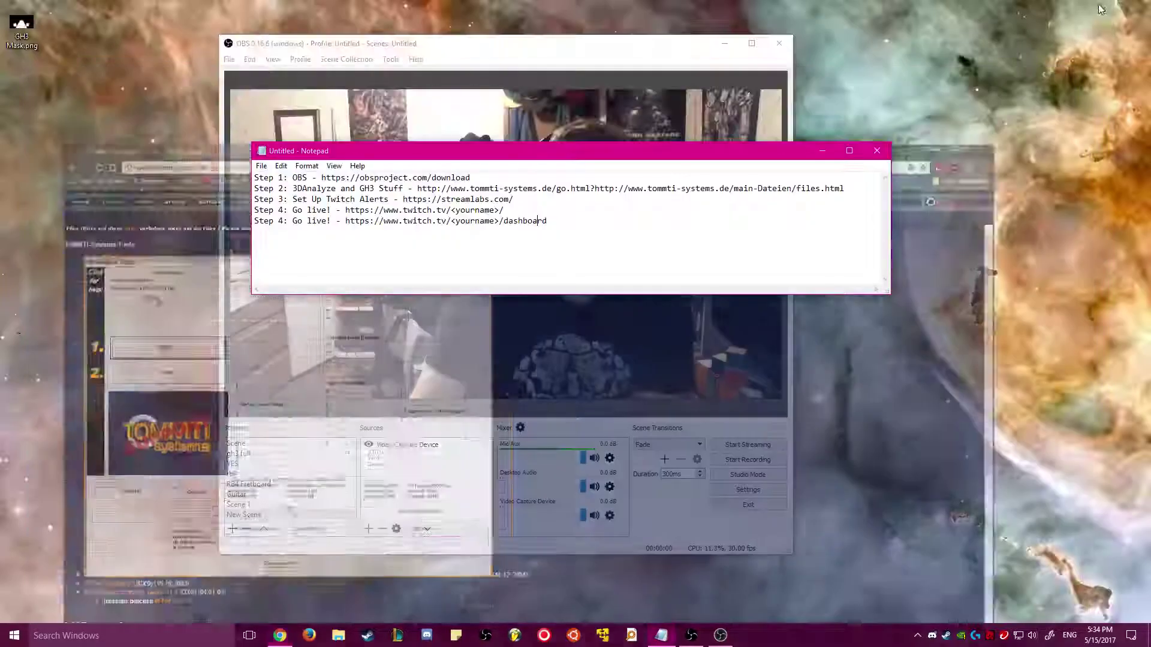
pyautogui.click(822, 151)
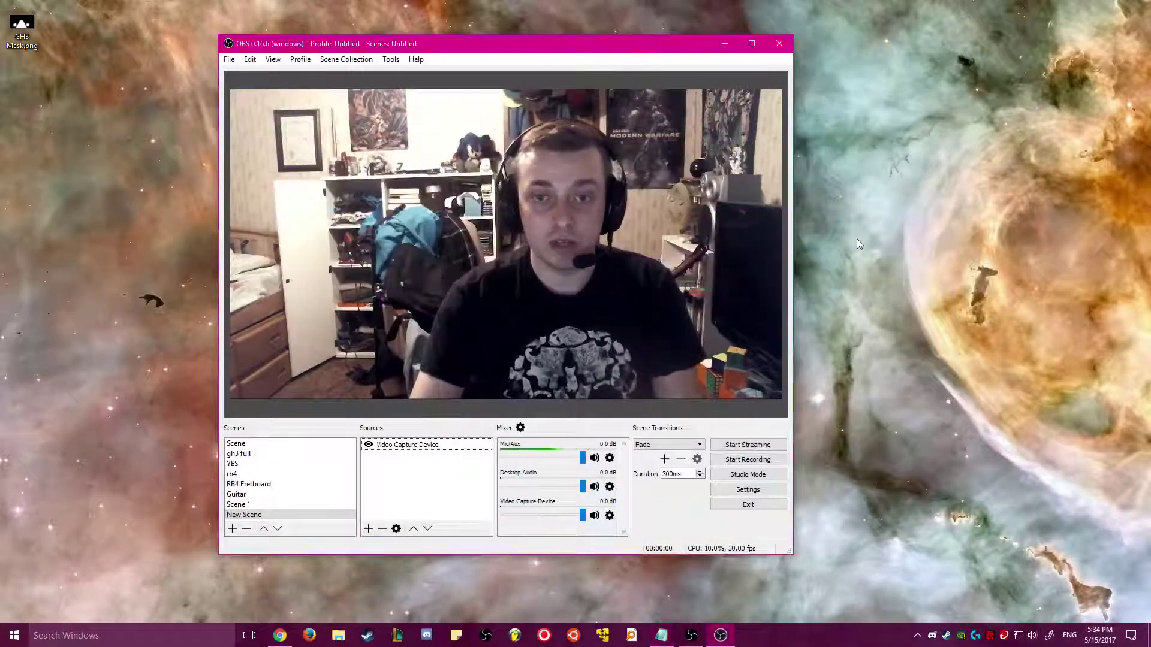
# Step: Search the computer for 3d, launch 3DAnalyze and move its window clear of the screen corner
pyautogui.press('super')
pyautogui.write('3d')
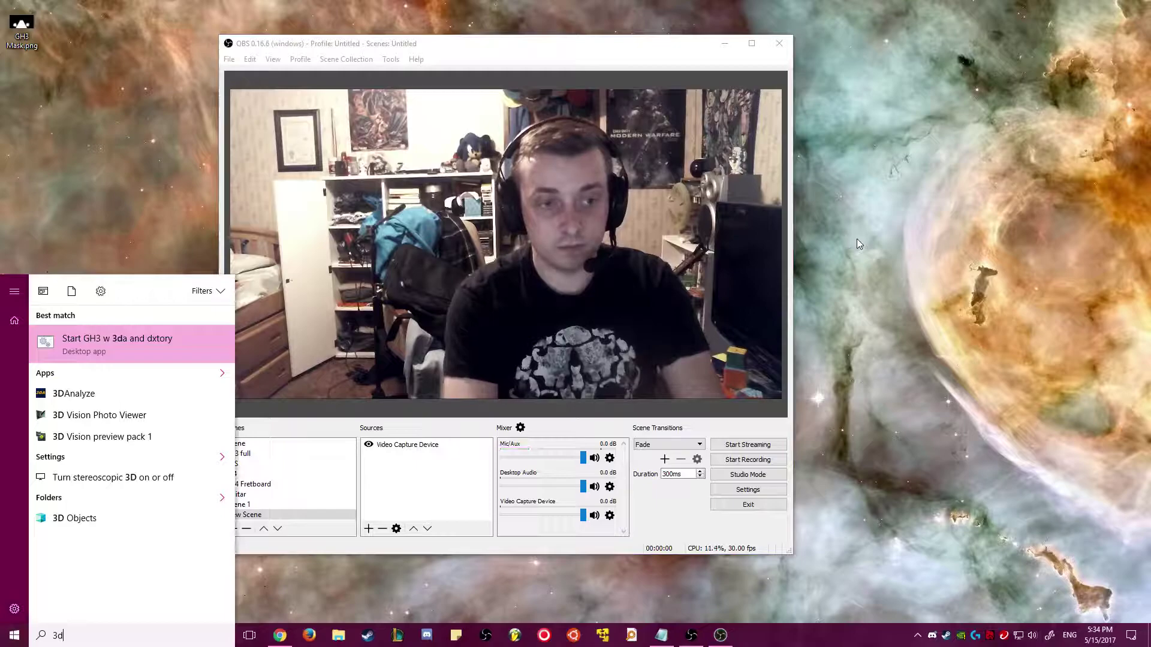
pyautogui.press('Down')
pyautogui.press('Return')
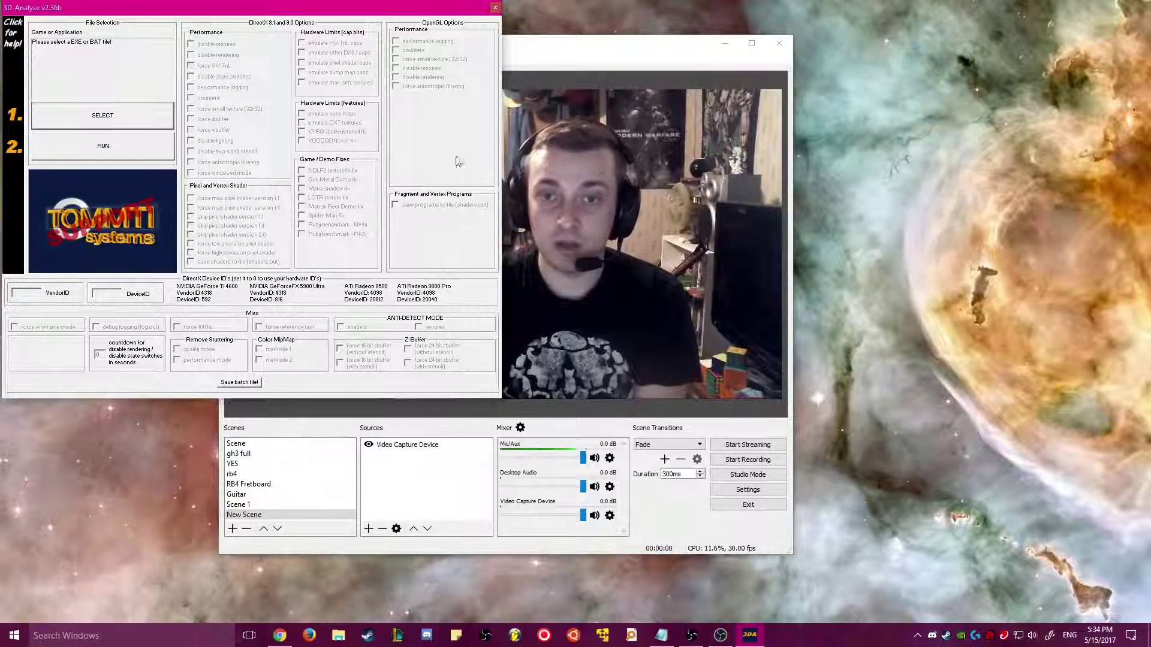
pyautogui.moveTo(340, 7); pyautogui.dragTo(823, 155)
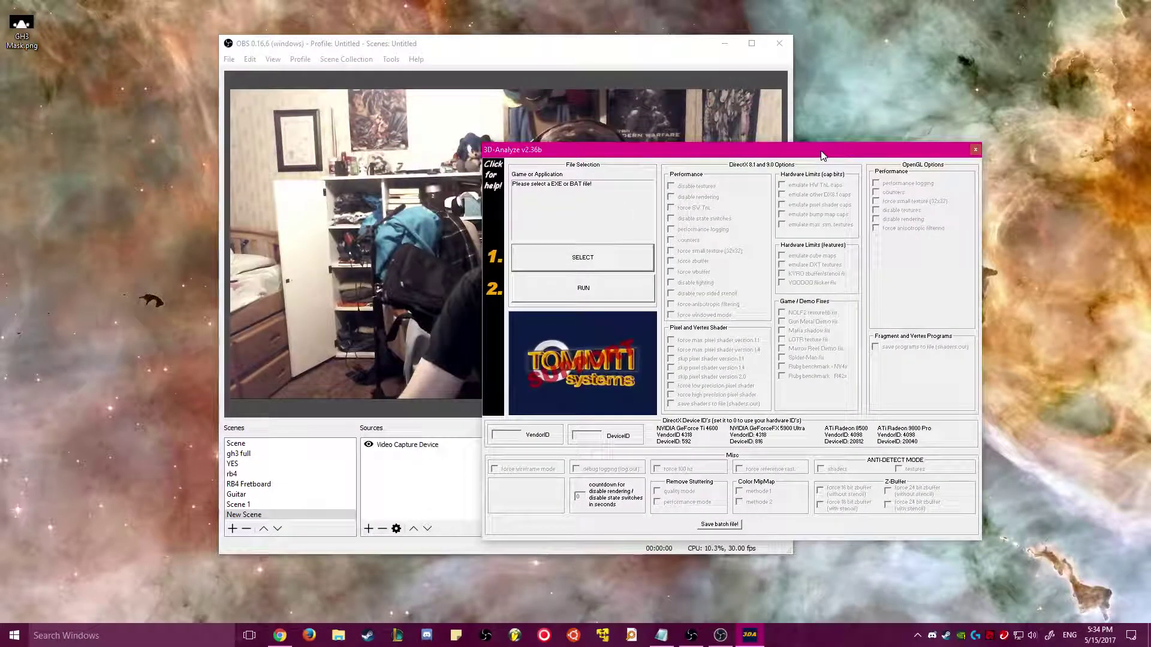
# Step: Select GH3.exe from the Guitar Hero III folder as the game to run in 3D-Analyze
pyautogui.click(602, 270)
pyautogui.click(631, 318)
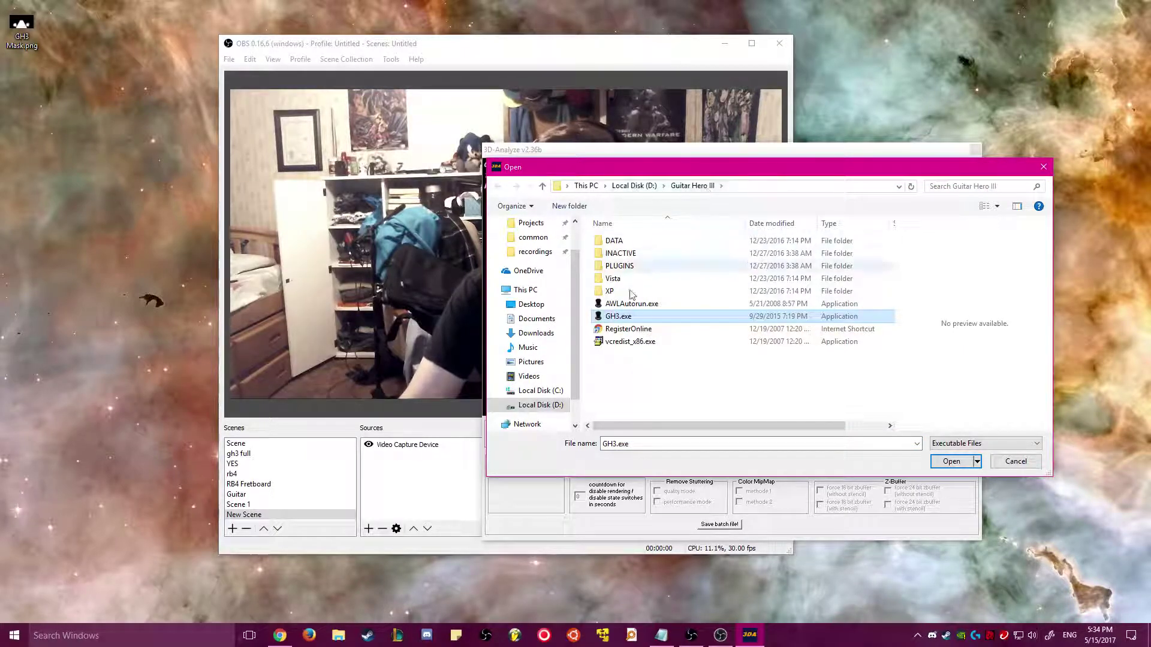
pyautogui.press('Up')
pyautogui.doubleClick(654, 318)
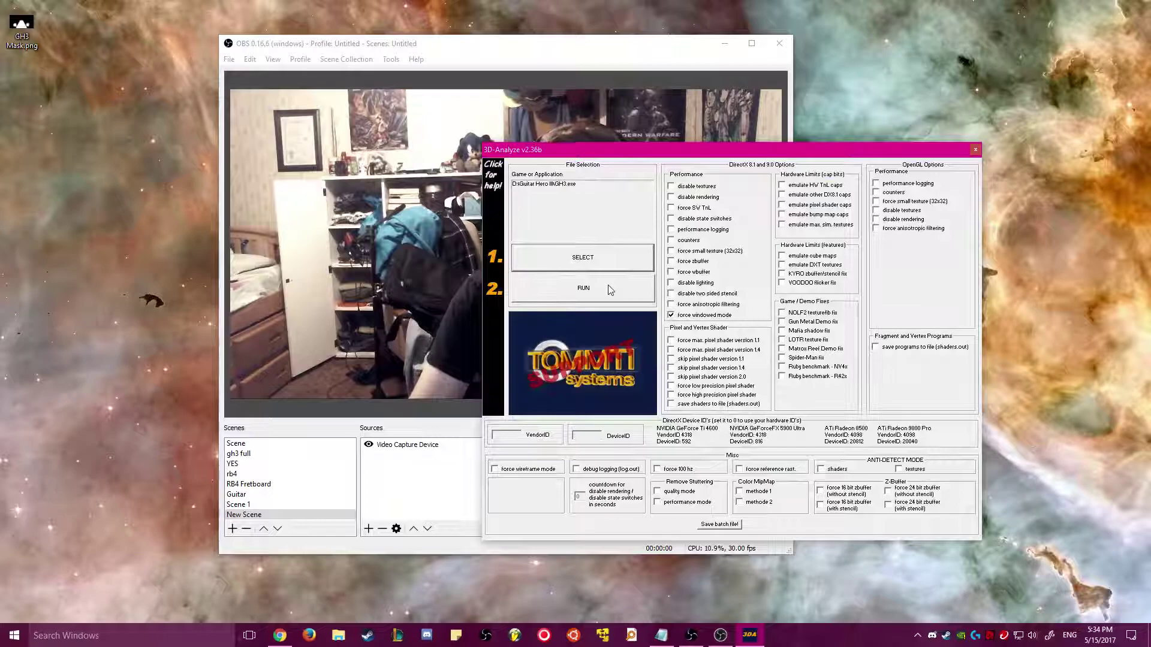
# Step: Arrange the 3D-Analyze and OBS windows apart on the desktop, and run GH3.exe with forced windowed mode
pyautogui.moveTo(681, 156); pyautogui.dragTo(305, 57)
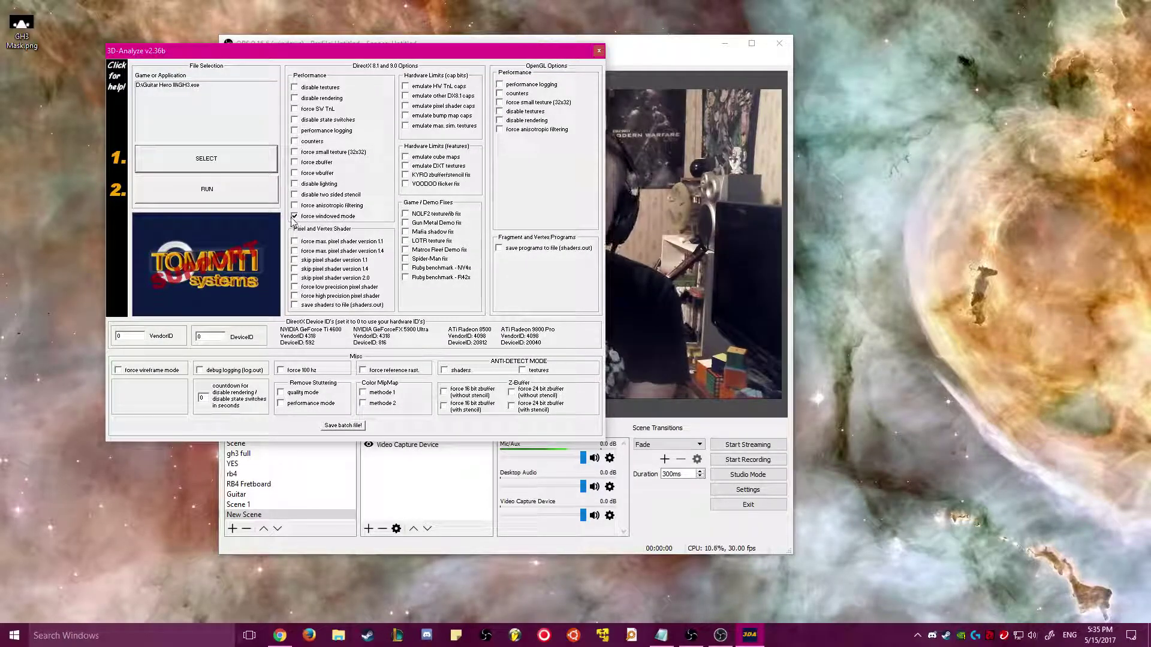
pyautogui.moveTo(644, 50); pyautogui.dragTo(992, 124)
pyautogui.click(201, 190)
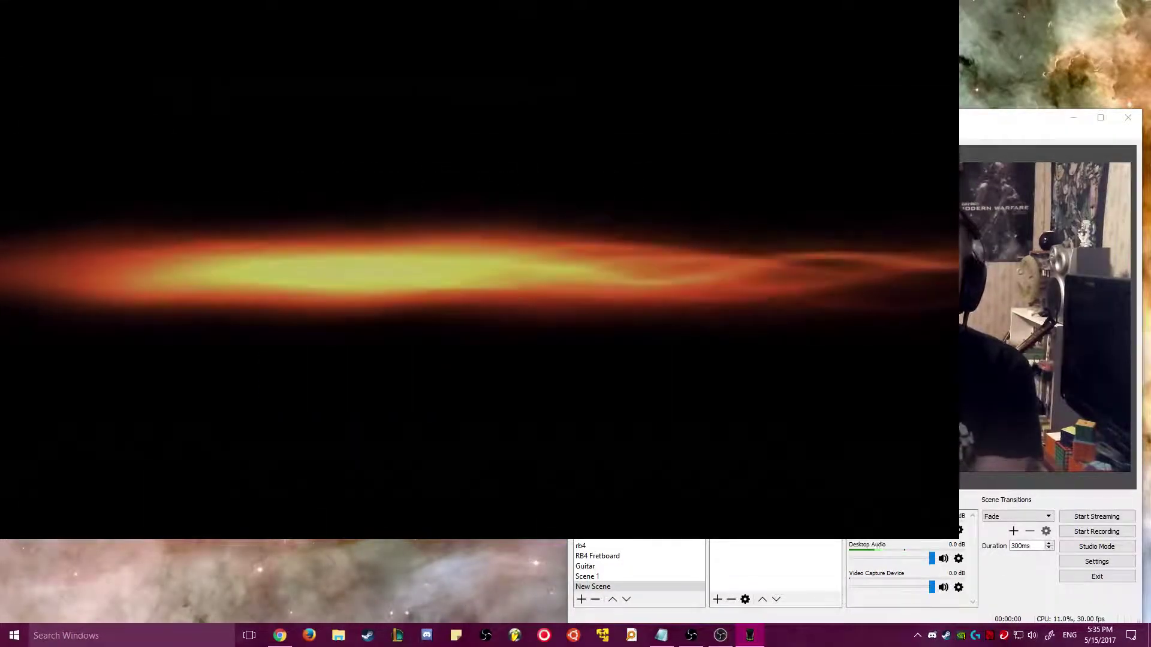
# Step: Skip the Guitar Hero III intro, choose Exit in the main menu and accept quitting the game
pyautogui.press('Return')
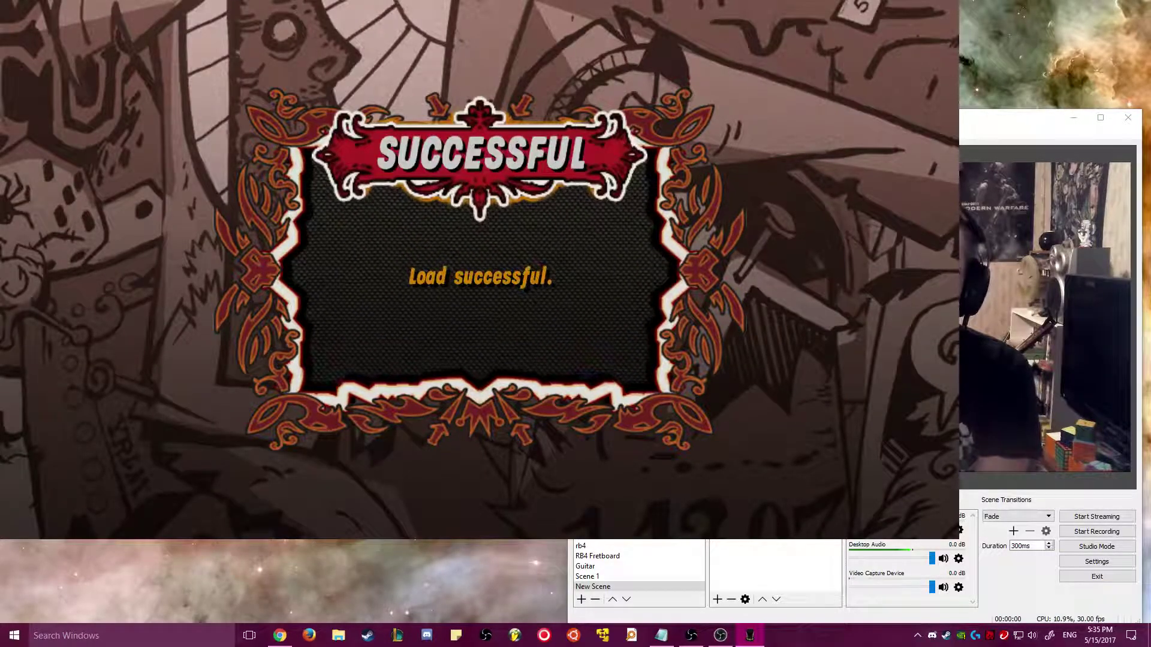
pyautogui.press('Down')
pyautogui.press('Up')
pyautogui.press('Up')
pyautogui.press('Return')
pyautogui.press('Down')
pyautogui.press('Up')
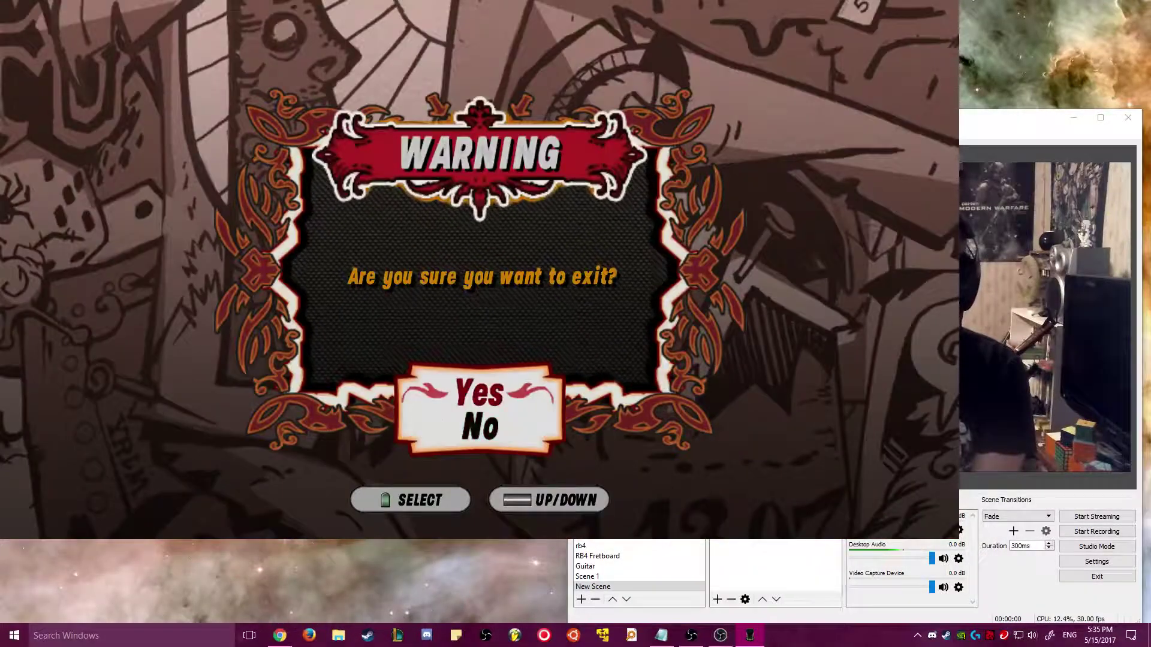
pyautogui.press('Return')
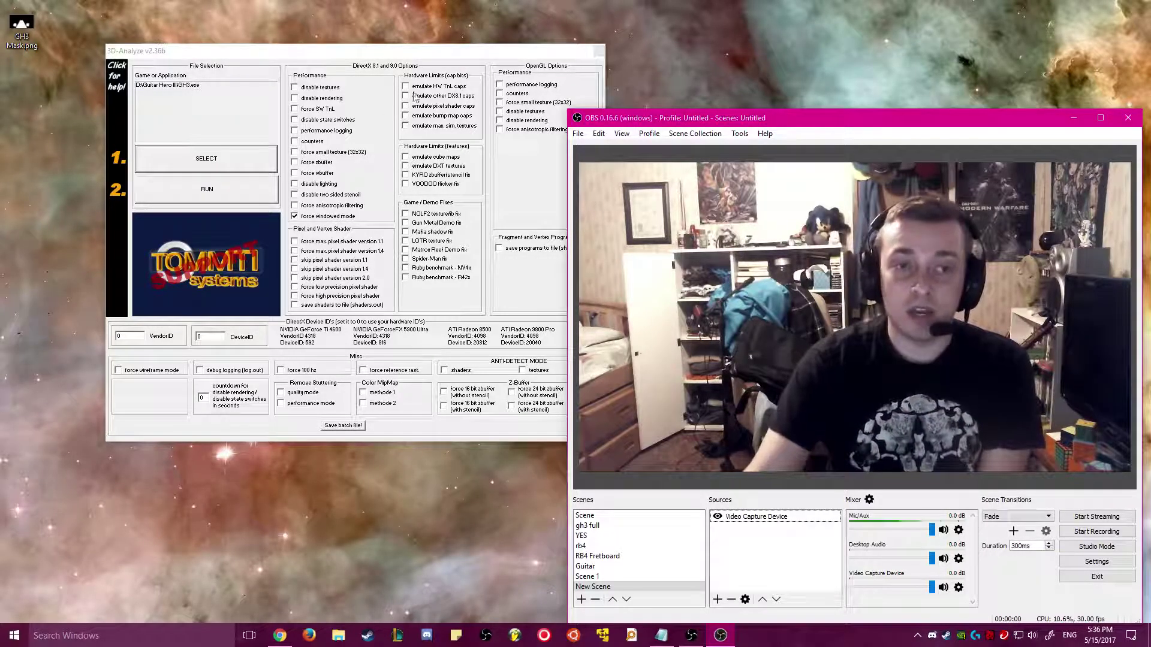
# Step: Close 3D-Analyze and launch the game through the "Start GH3 w 3da and dxtory" desktop app
pyautogui.moveTo(466, 60); pyautogui.dragTo(402, 54)
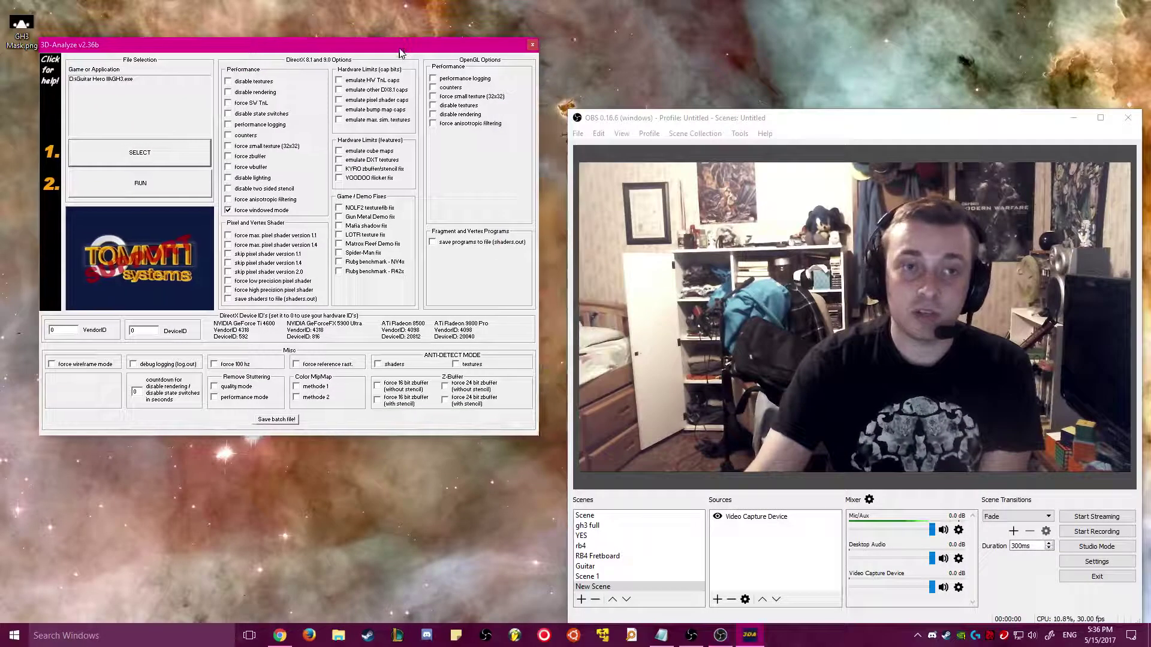
pyautogui.click(535, 45)
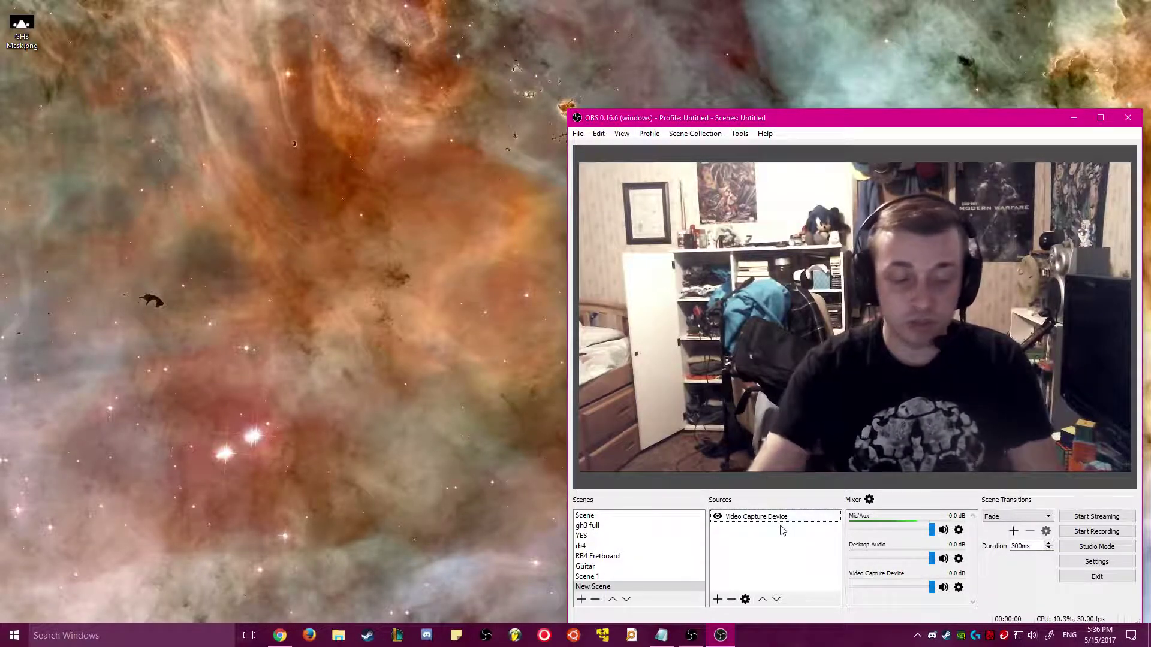
pyautogui.press('super')
pyautogui.write('3d')
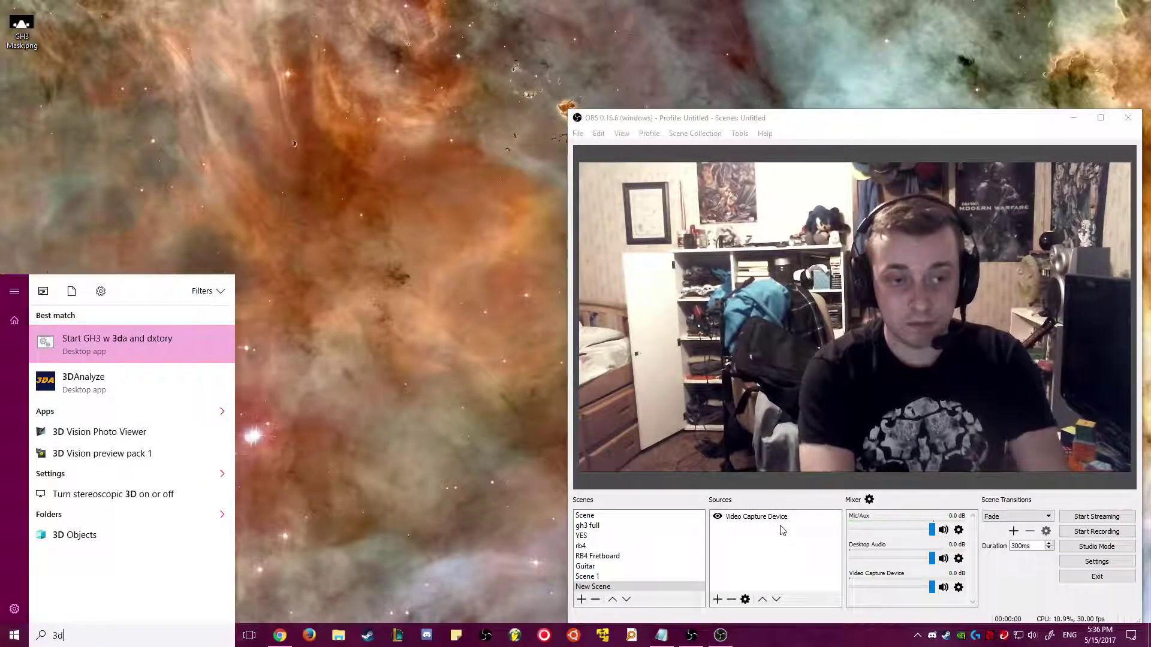
pyautogui.press('Return')
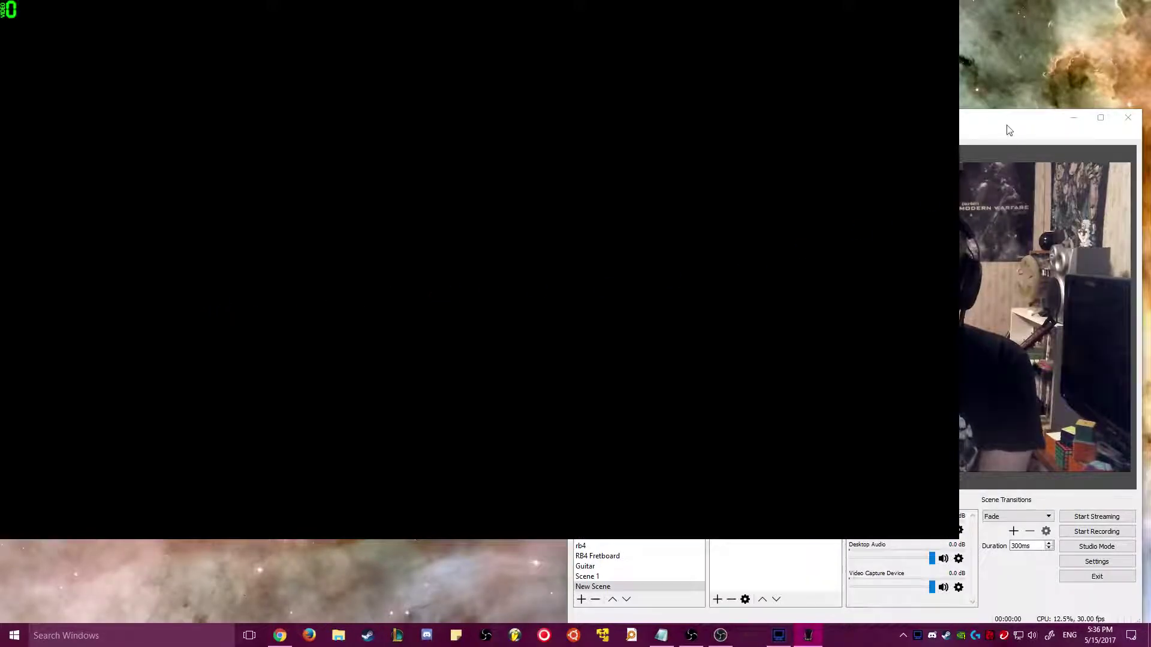
pyautogui.click(1009, 129)
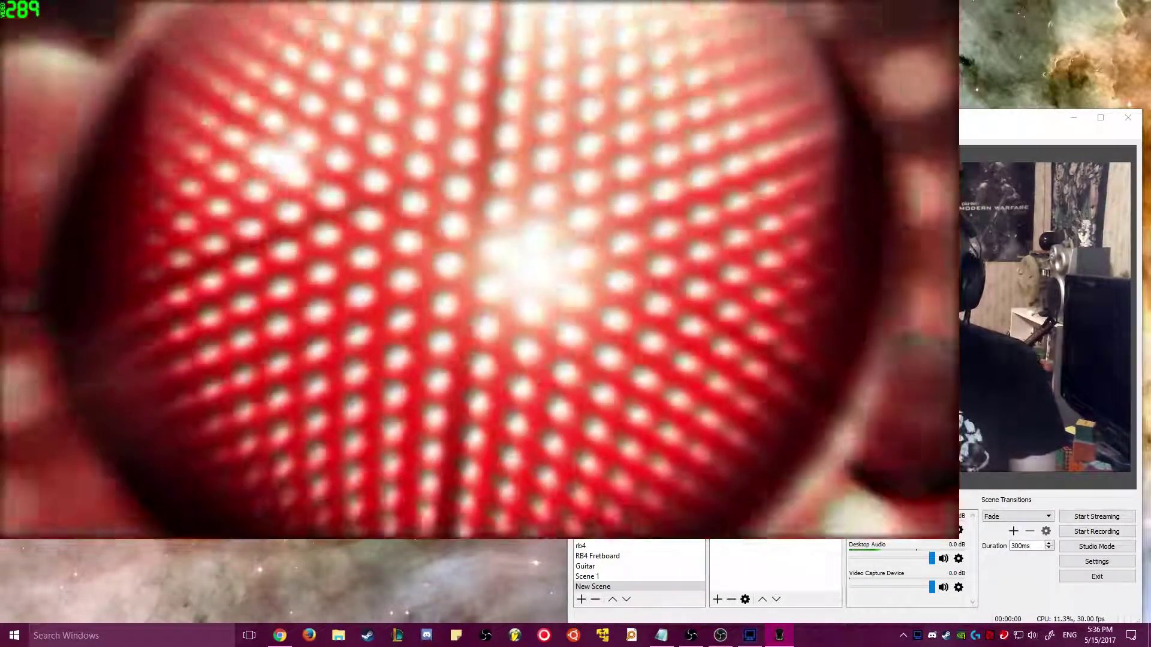
# Step: Skip the game's intro and highlight Quickplay in the Guitar Hero III main menu
pyautogui.press('Return')
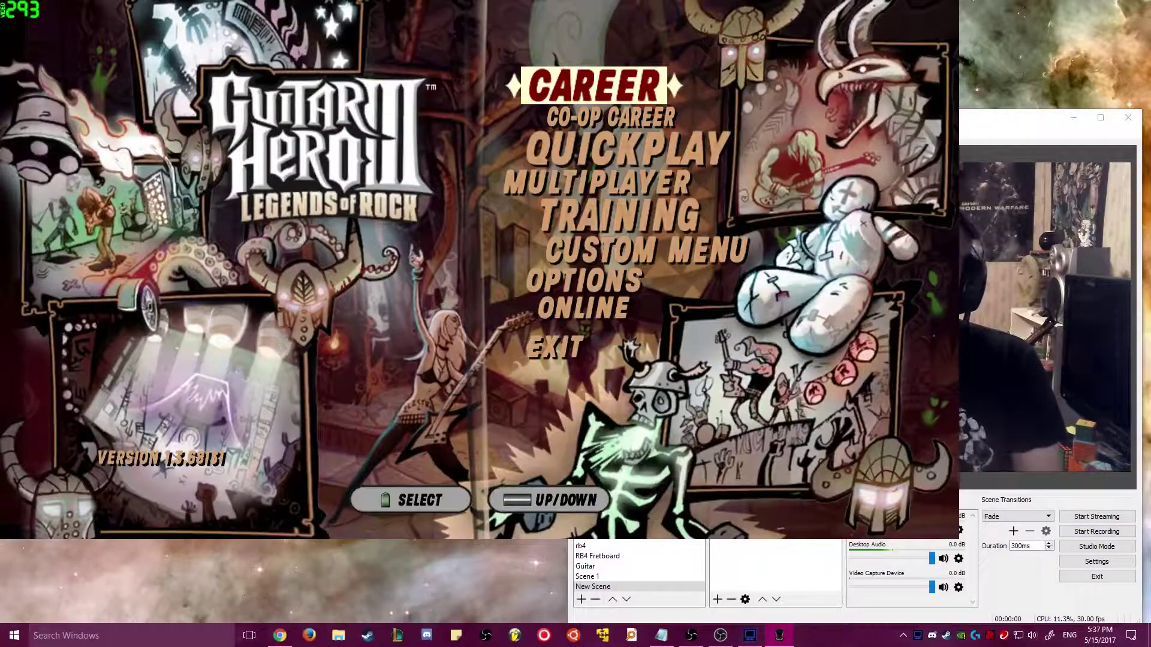
pyautogui.press('Down')
pyautogui.press('Down')
pyautogui.press('Down')
pyautogui.press('Down')
pyautogui.press('Down')
pyautogui.press('Down')
pyautogui.press('Up')
pyautogui.press('Up')
pyautogui.press('Up')
pyautogui.press('Up')
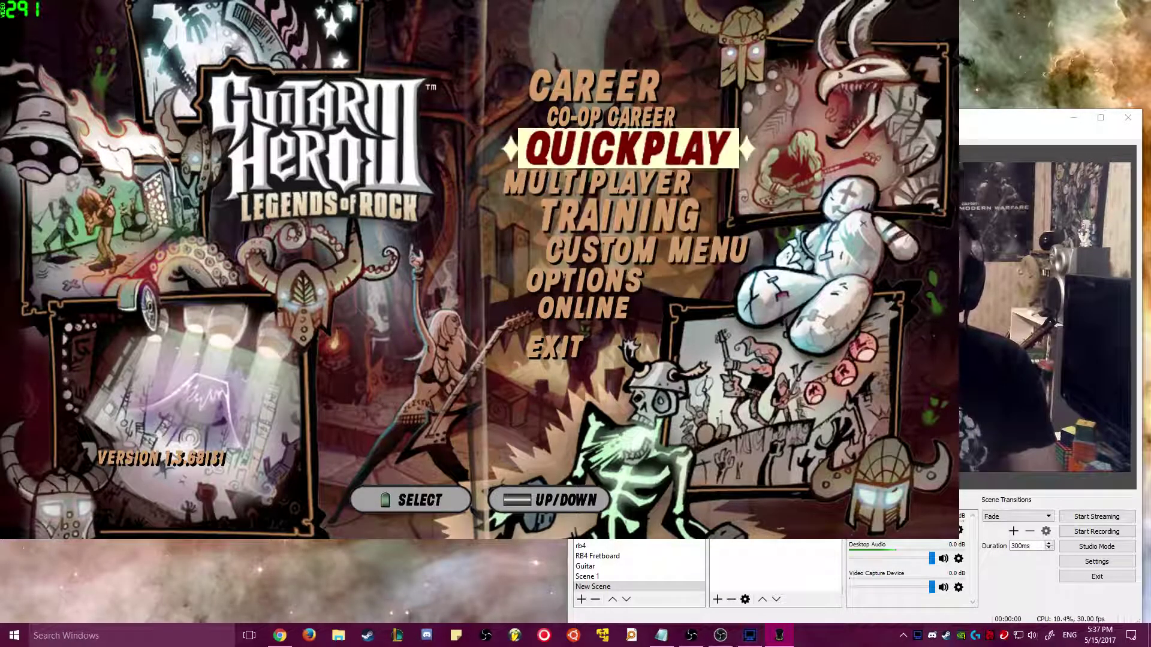
# Step: Start a song in Quickplay and pause it as it begins
pyautogui.press('Return')
pyautogui.press('Down')
pyautogui.press('Down')
pyautogui.press('Return')
pyautogui.press('Return')
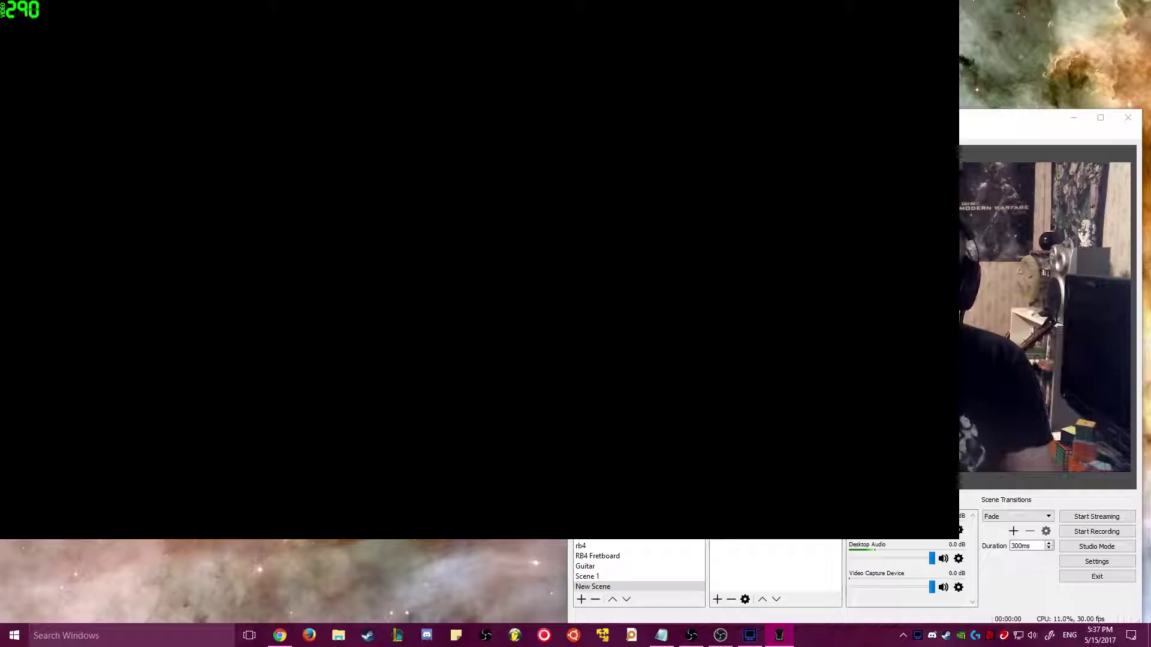
pyautogui.press('Escape')
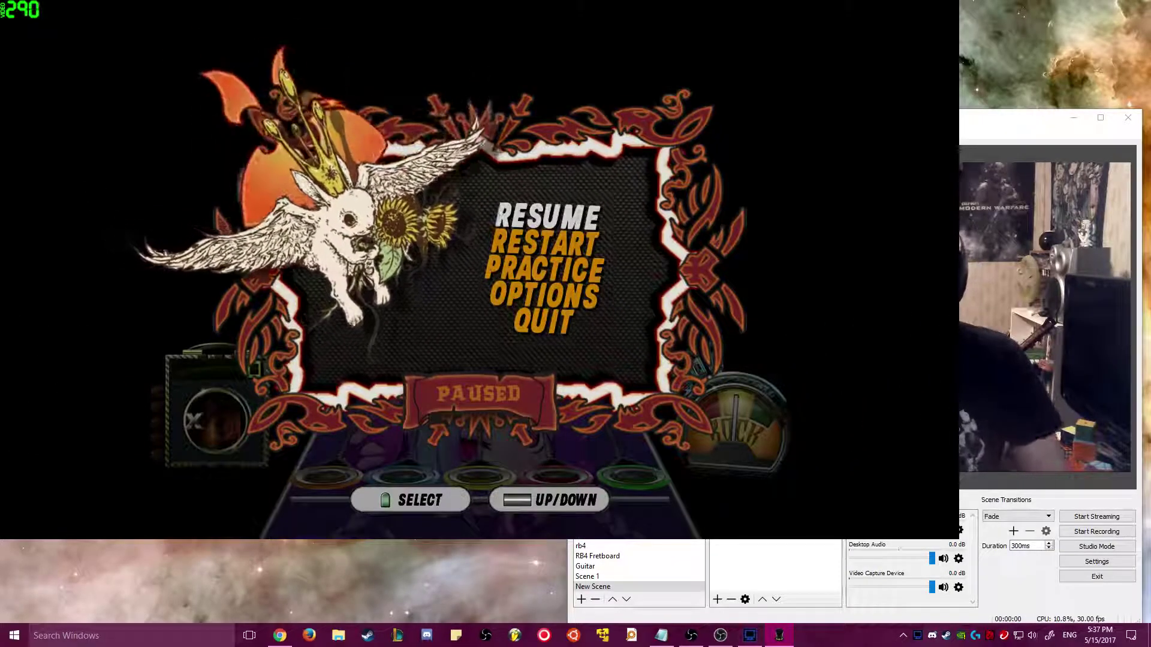
# Step: Switch to OBS and add a new Window Capture source for [GH3.exe]: Guitar Hero III: Legends of Rock, with Capture Cursor off
pyautogui.hotkey('alt', 'Tab')
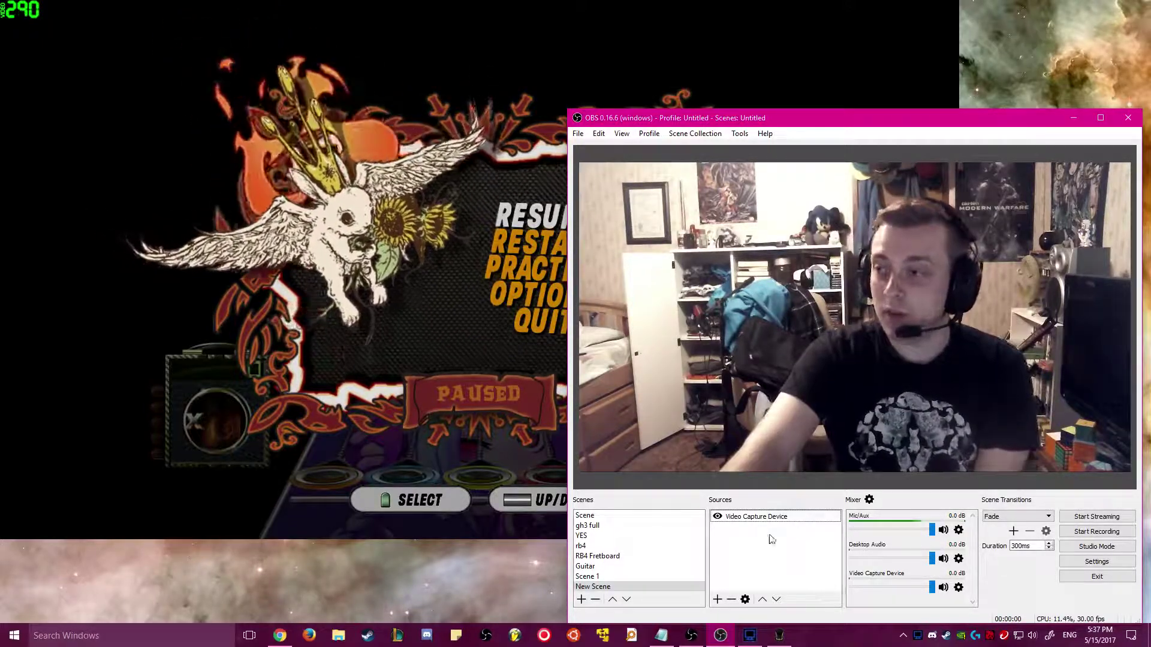
pyautogui.moveTo(790, 548)
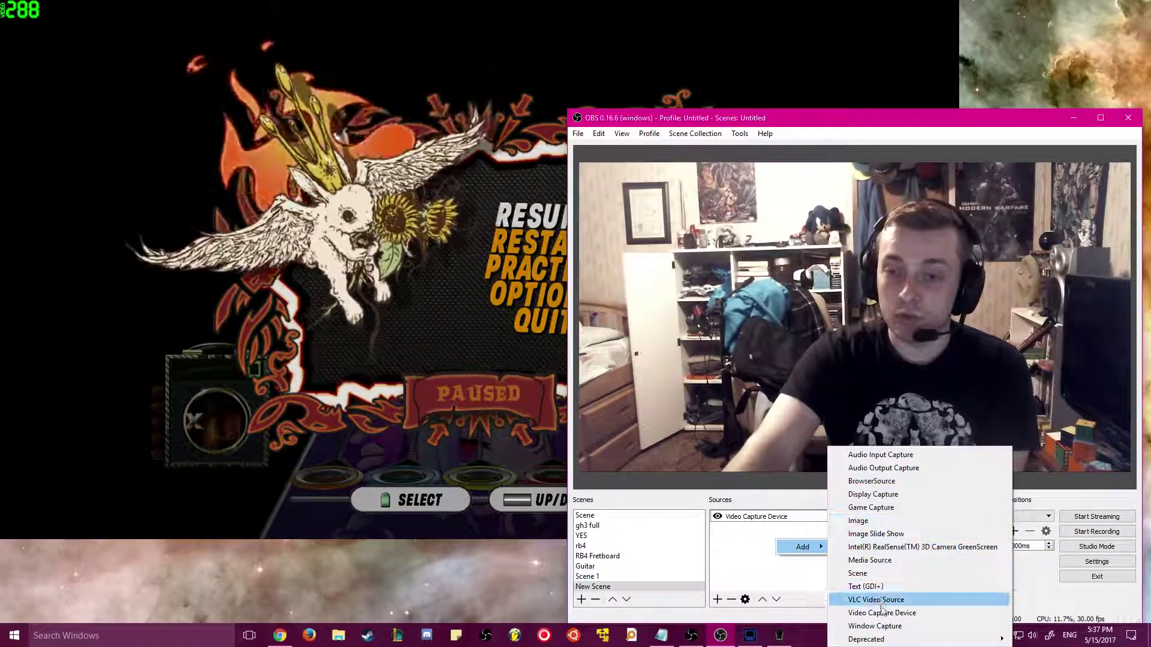
pyautogui.click(886, 627)
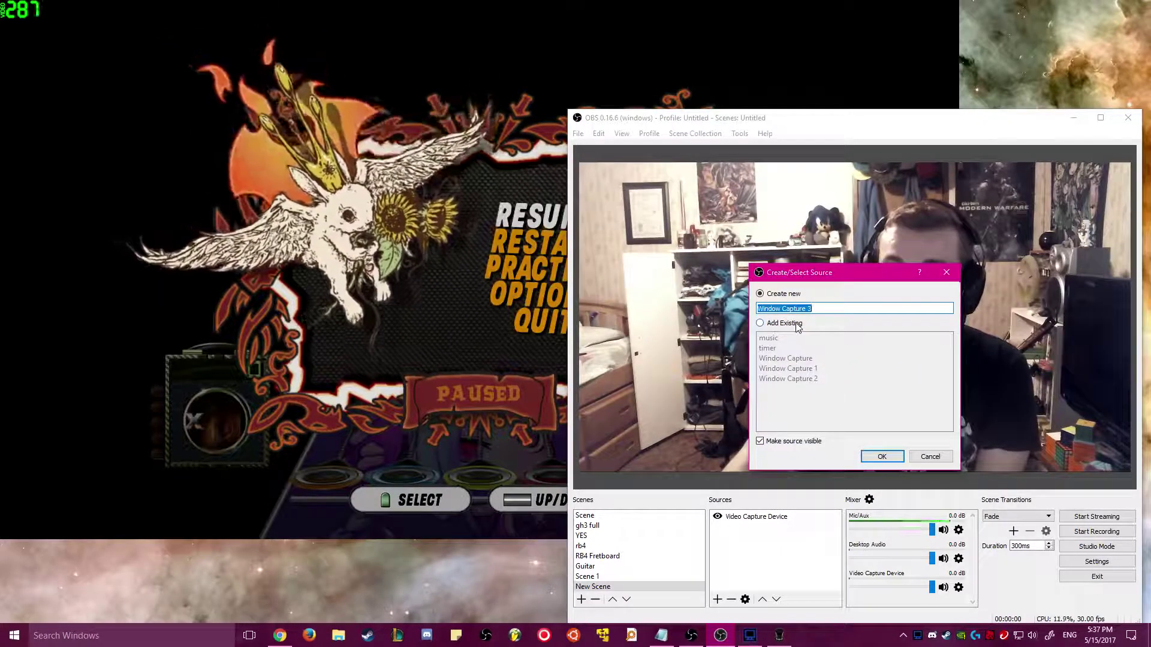
pyautogui.click(886, 458)
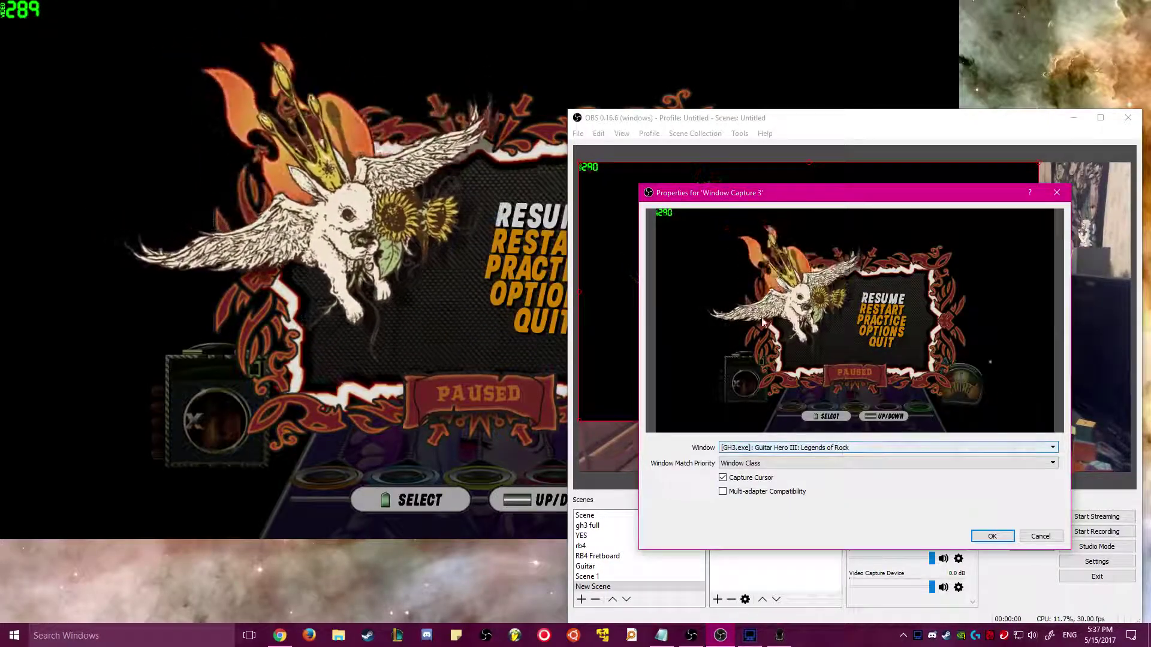
pyautogui.click(795, 448)
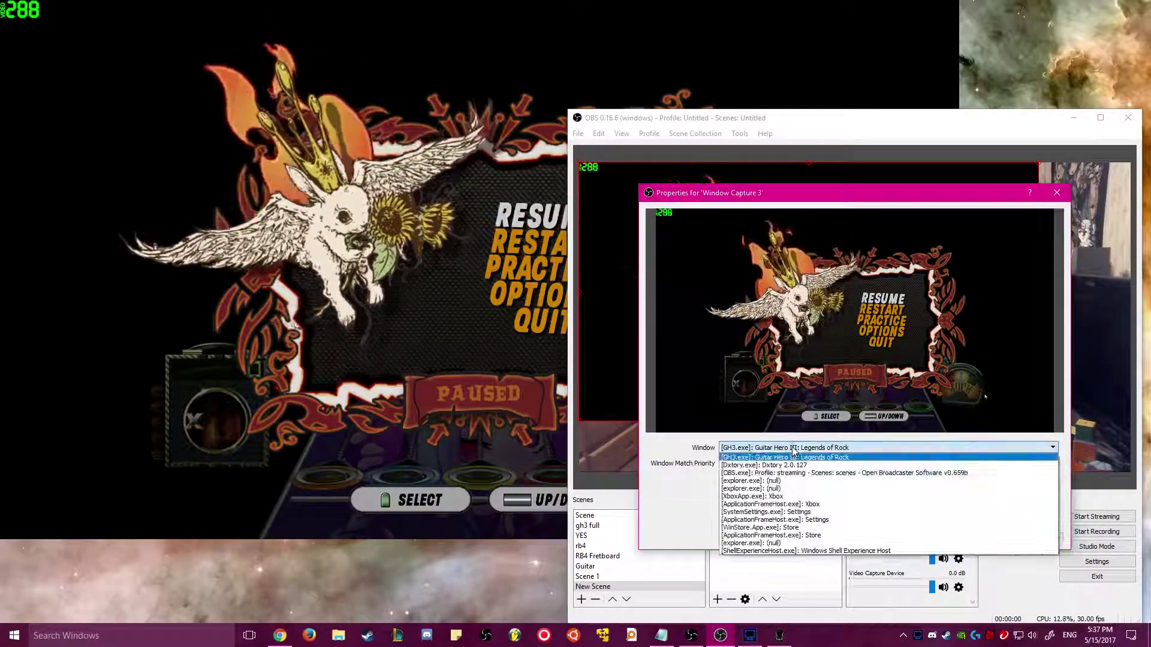
pyautogui.click(794, 457)
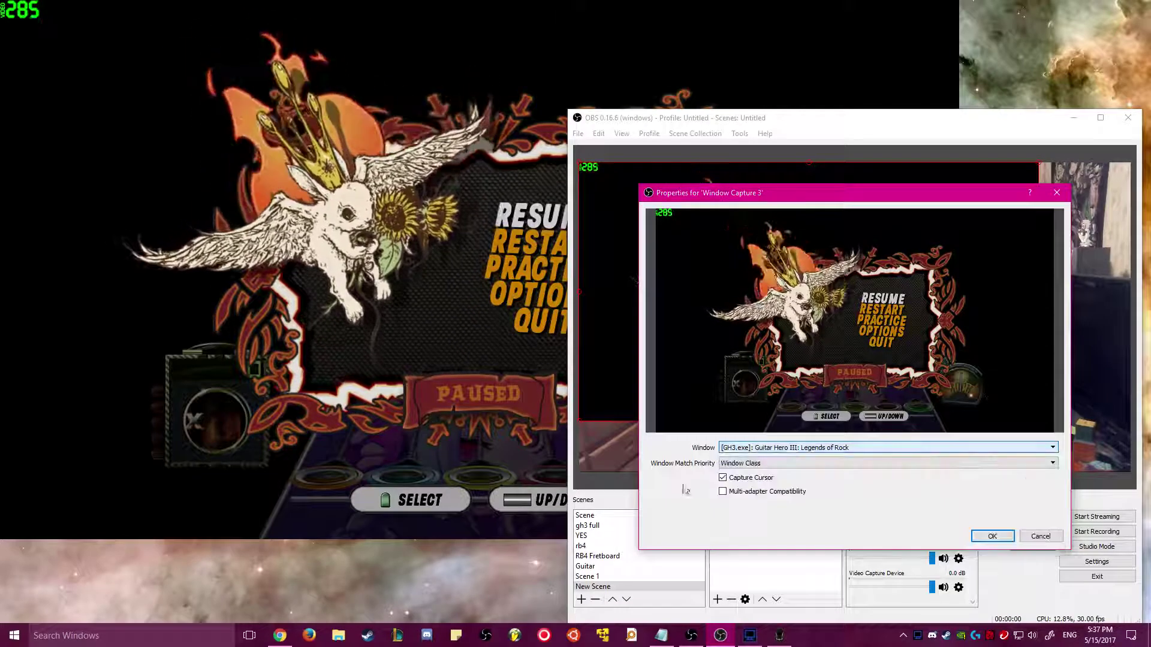
pyautogui.click(762, 478)
pyautogui.click(992, 536)
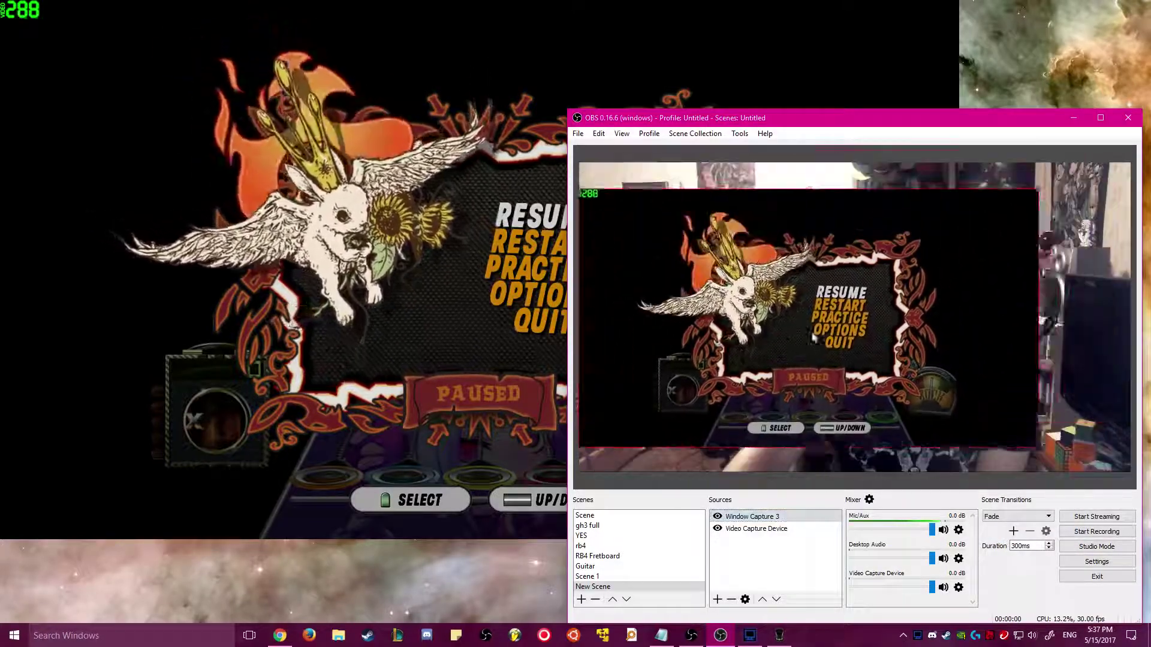
# Step: Move the game capture down to the canvas's lower edge, and review its source properties without changing them
pyautogui.moveTo(803, 304); pyautogui.dragTo(806, 356)
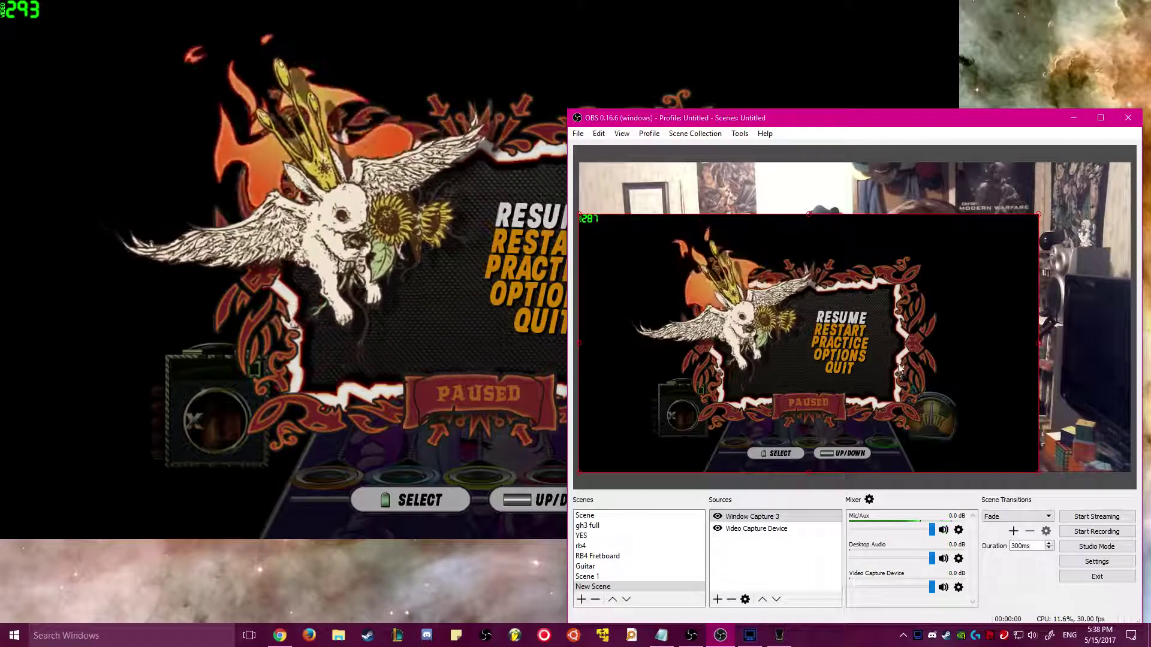
pyautogui.rightClick(772, 520)
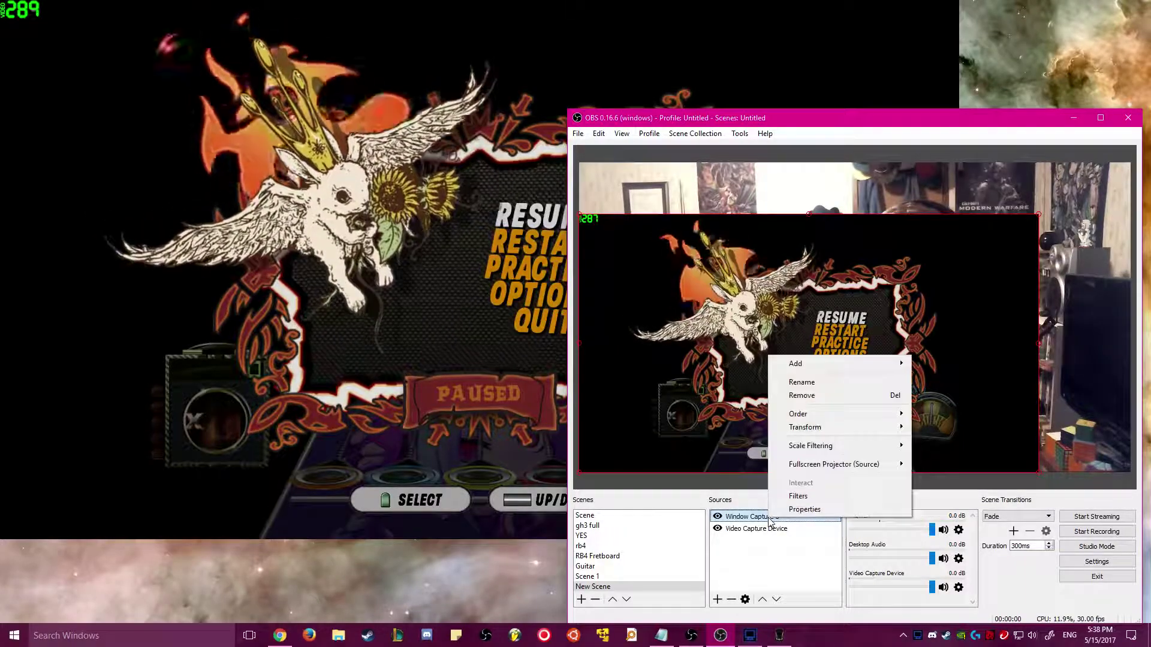
pyautogui.click(805, 509)
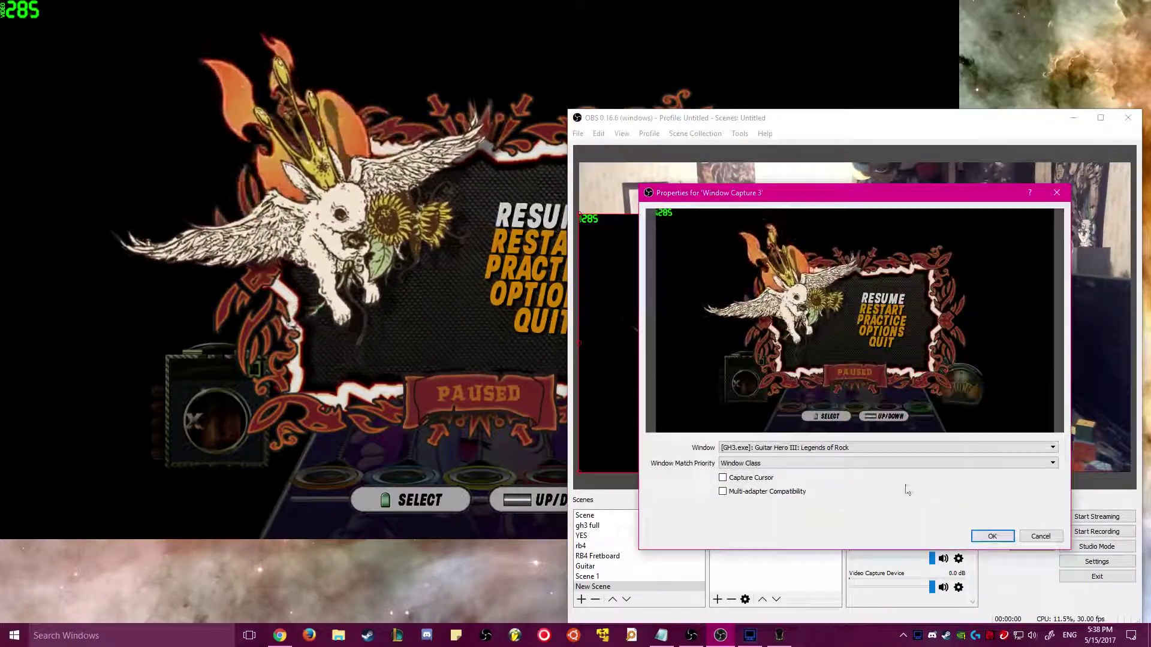
pyautogui.click(1039, 536)
# Step: Add an Image Mask/Blend filter with its default name to the Window Capture 3 source
pyautogui.rightClick(765, 518)
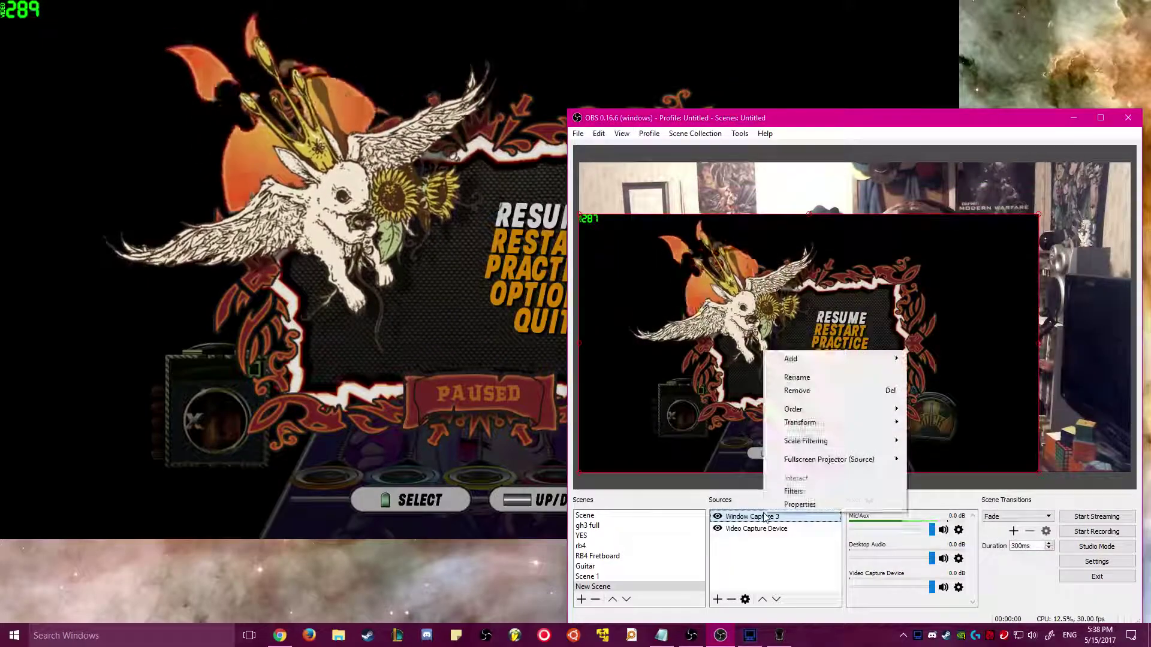
pyautogui.click(794, 491)
pyautogui.rightClick(652, 228)
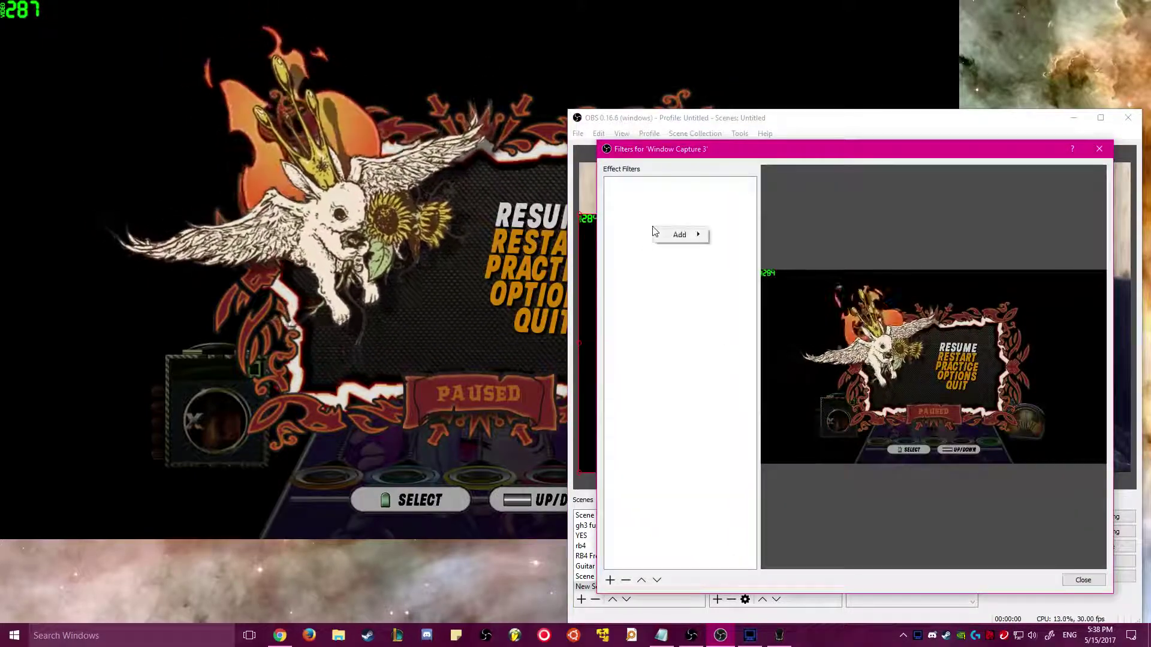
pyautogui.moveTo(689, 235)
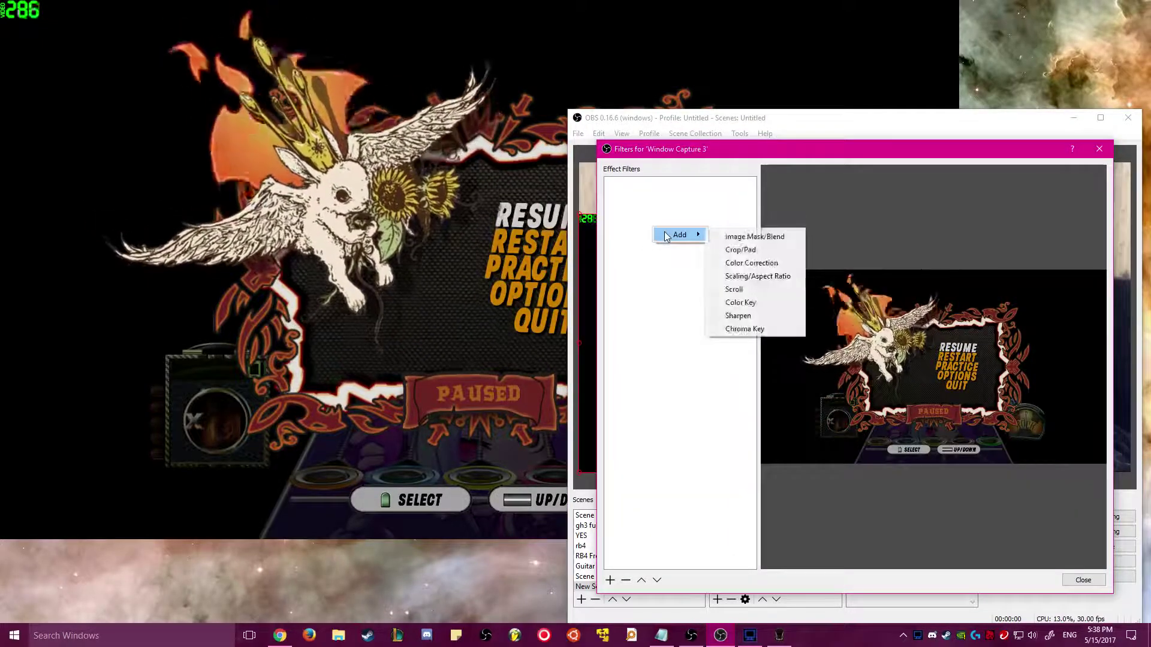
pyautogui.click(774, 238)
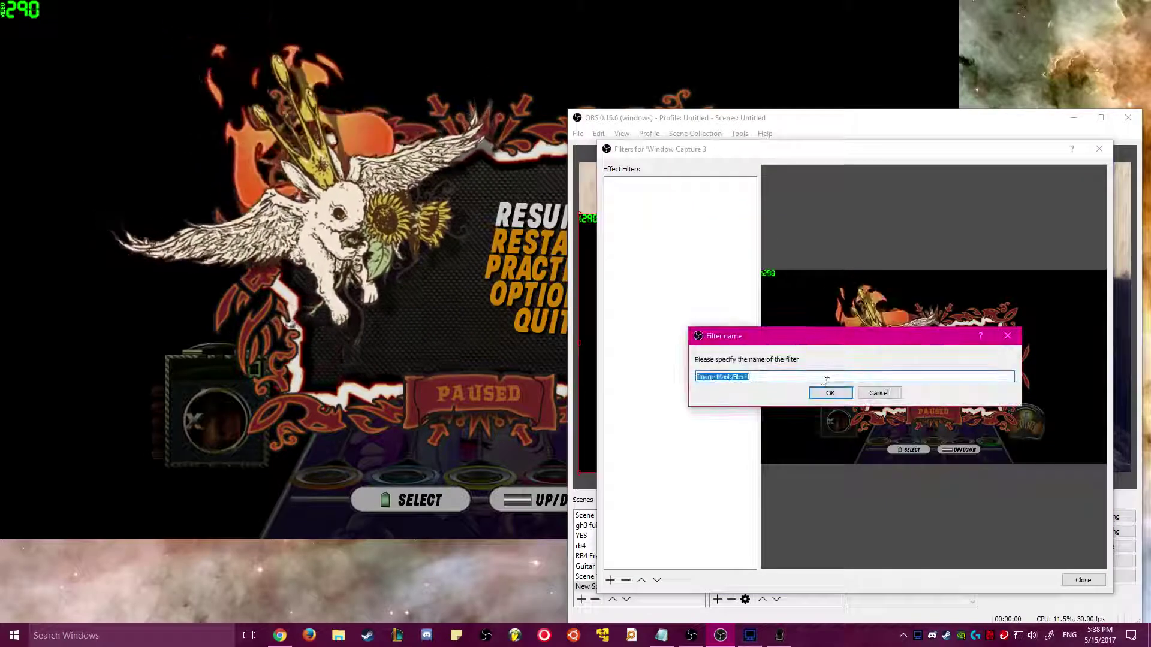
pyautogui.click(830, 393)
# Step: Set the filter type to Alpha Mask (Color Channel), use GH3 Mask.png from the Desktop as its image, and close the filters
pyautogui.click(912, 432)
pyautogui.click(916, 439)
pyautogui.click(1079, 450)
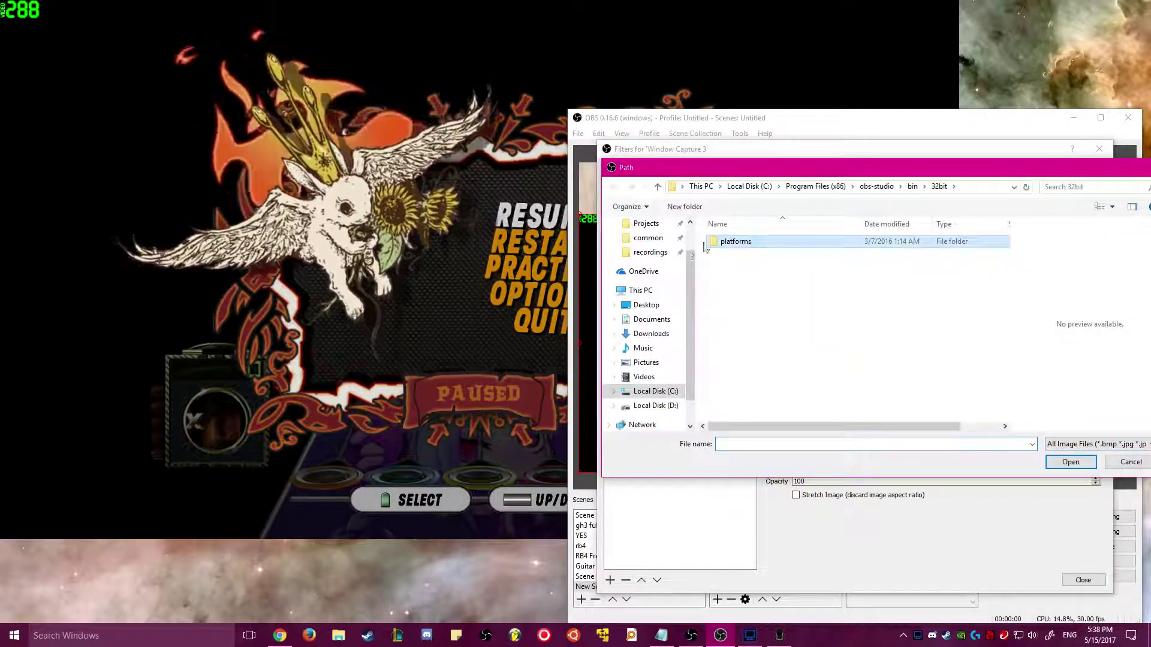
pyautogui.click(646, 305)
pyautogui.click(889, 352)
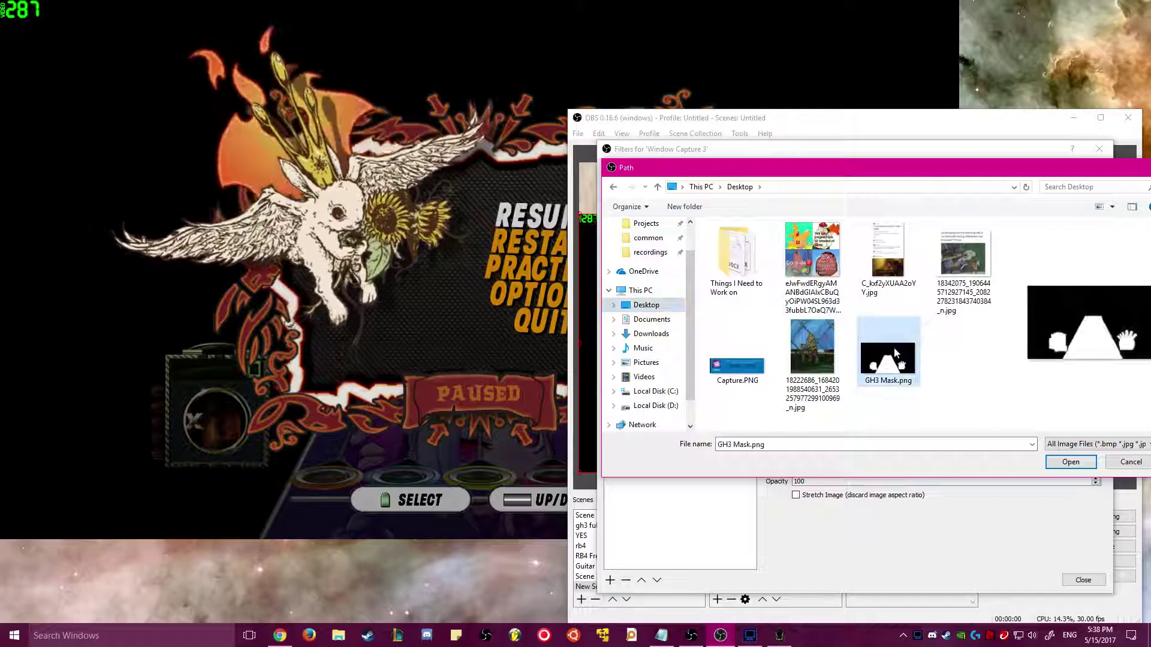
pyautogui.doubleClick(895, 352)
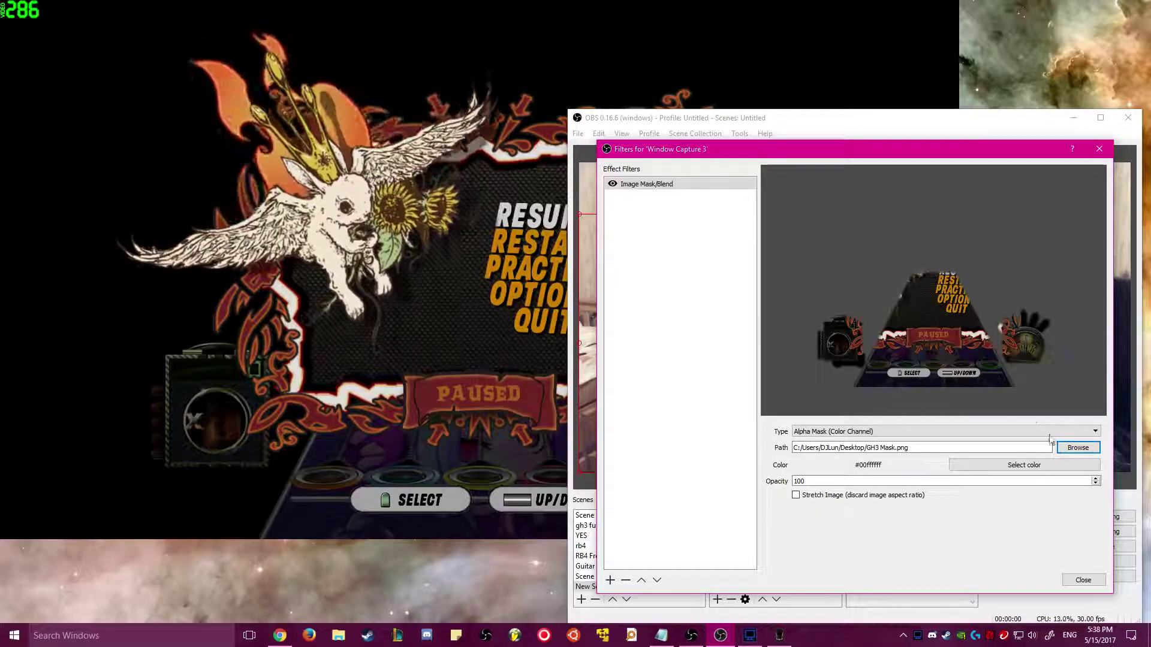
pyautogui.click(1083, 580)
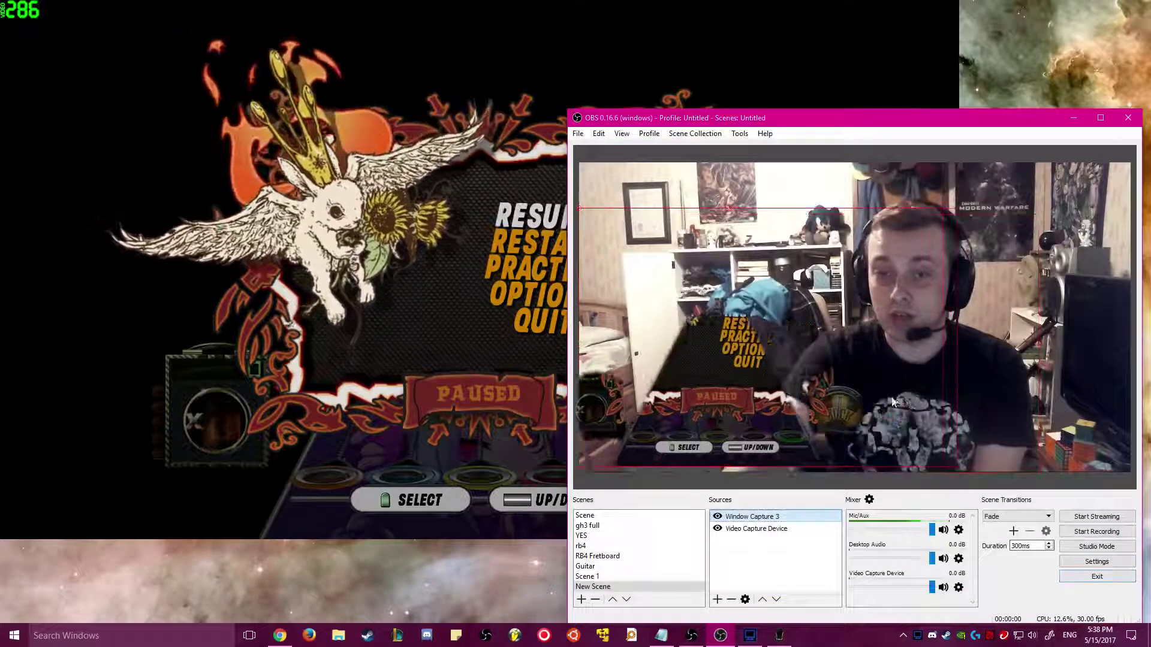
# Step: Try scaling the masked game capture down slightly and shifting it across the lower part of the canvas
pyautogui.moveTo(1026, 354); pyautogui.dragTo(930, 376)
pyautogui.moveTo(975, 214); pyautogui.dragTo(965, 341)
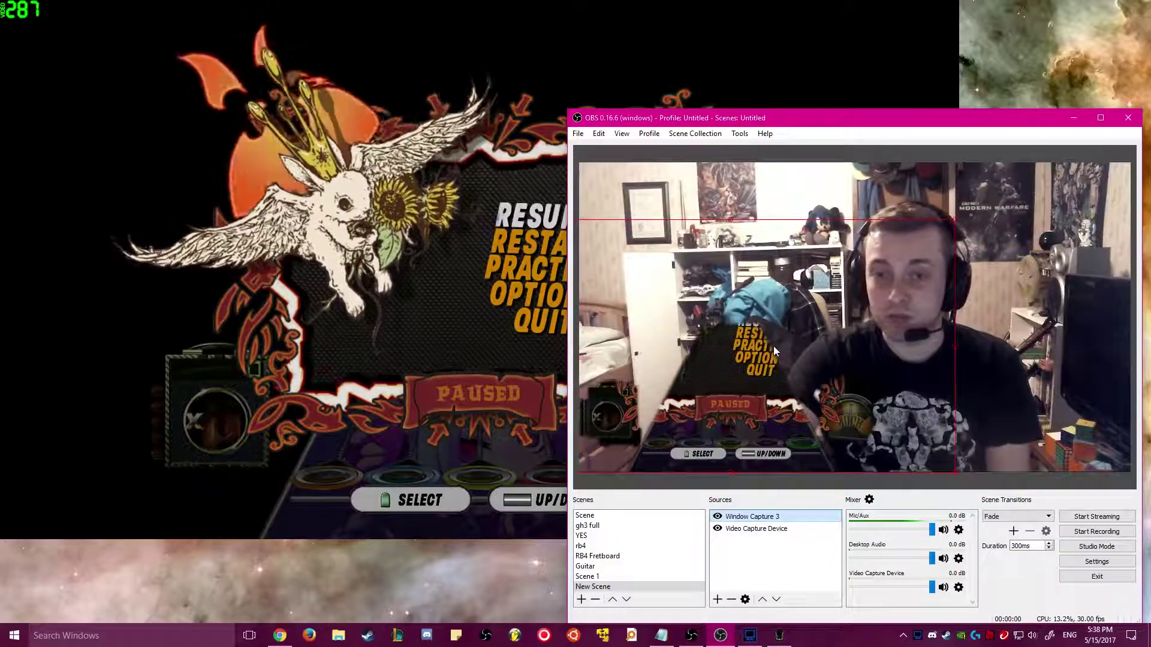
pyautogui.moveTo(964, 226); pyautogui.dragTo(958, 230)
pyautogui.moveTo(957, 348); pyautogui.dragTo(1089, 351)
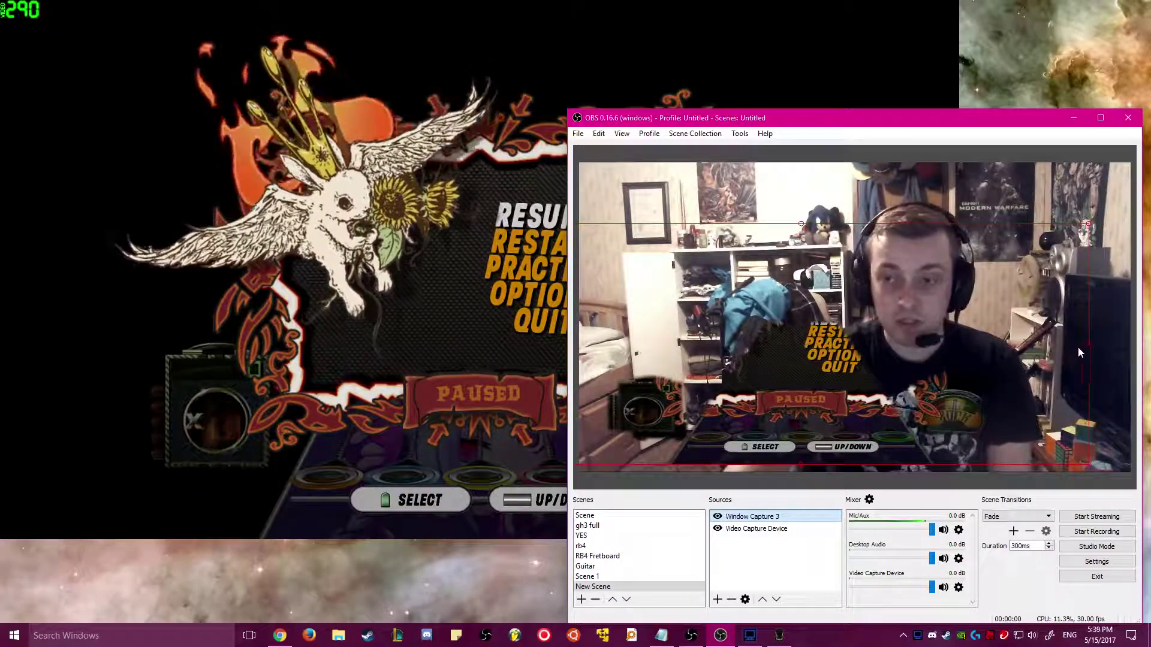
# Step: Reset the transform of Window Capture 3 and place the masked capture at the canvas's lower edge, near its left side
pyautogui.rightClick(816, 520)
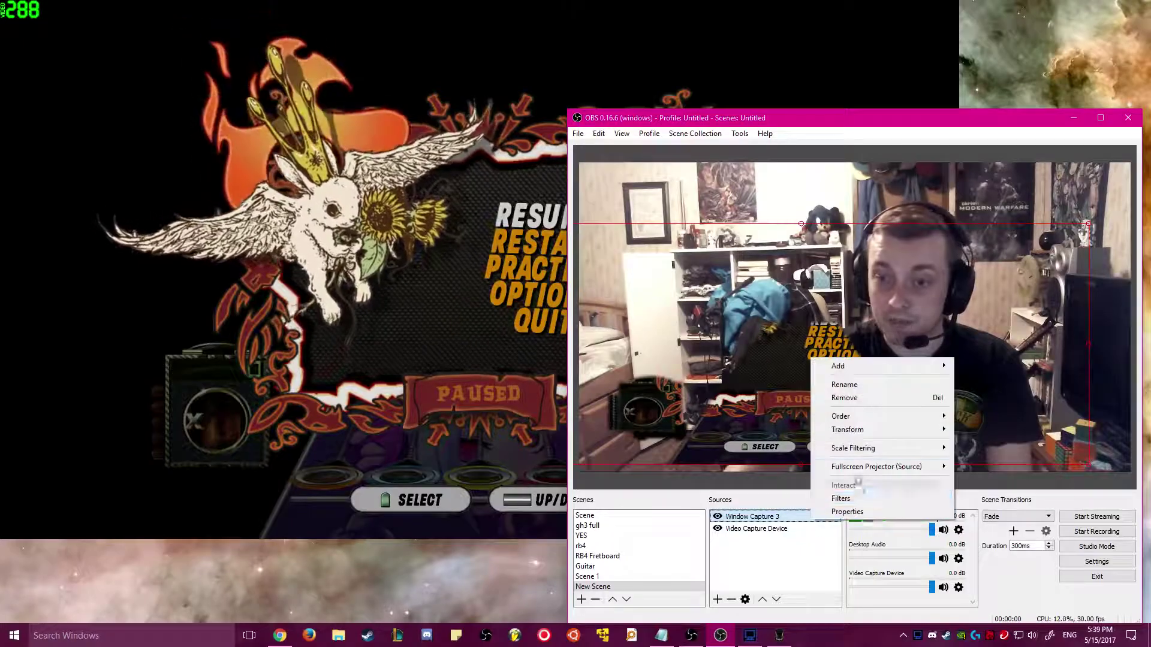
pyautogui.moveTo(879, 432)
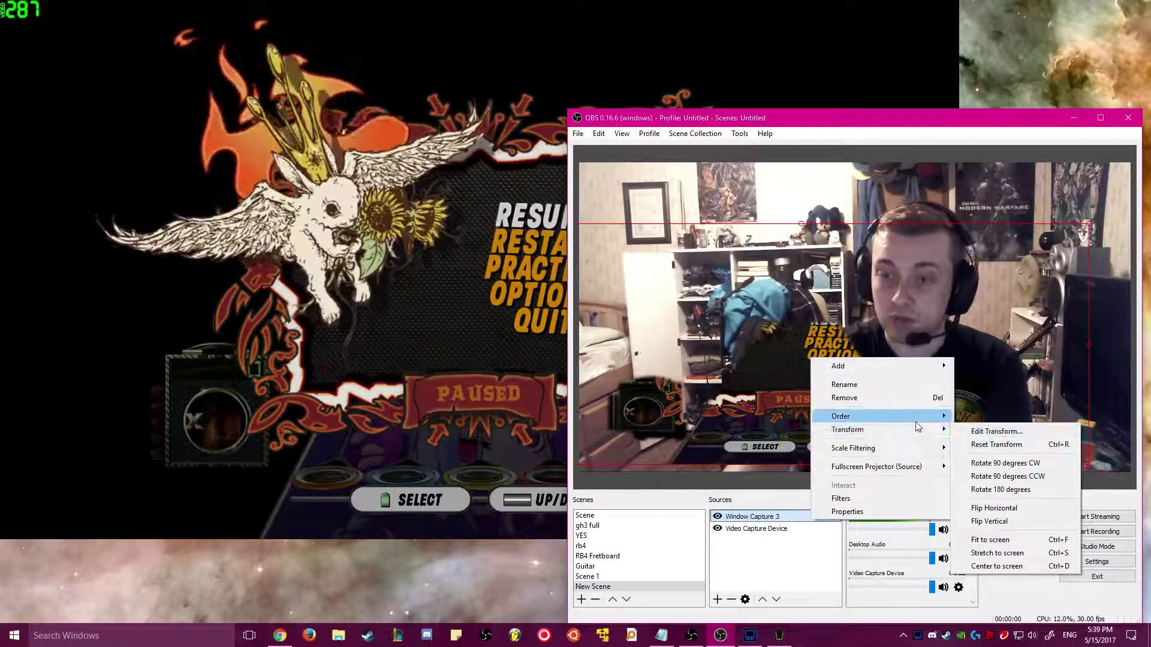
pyautogui.click(987, 442)
pyautogui.moveTo(984, 435); pyautogui.dragTo(819, 361)
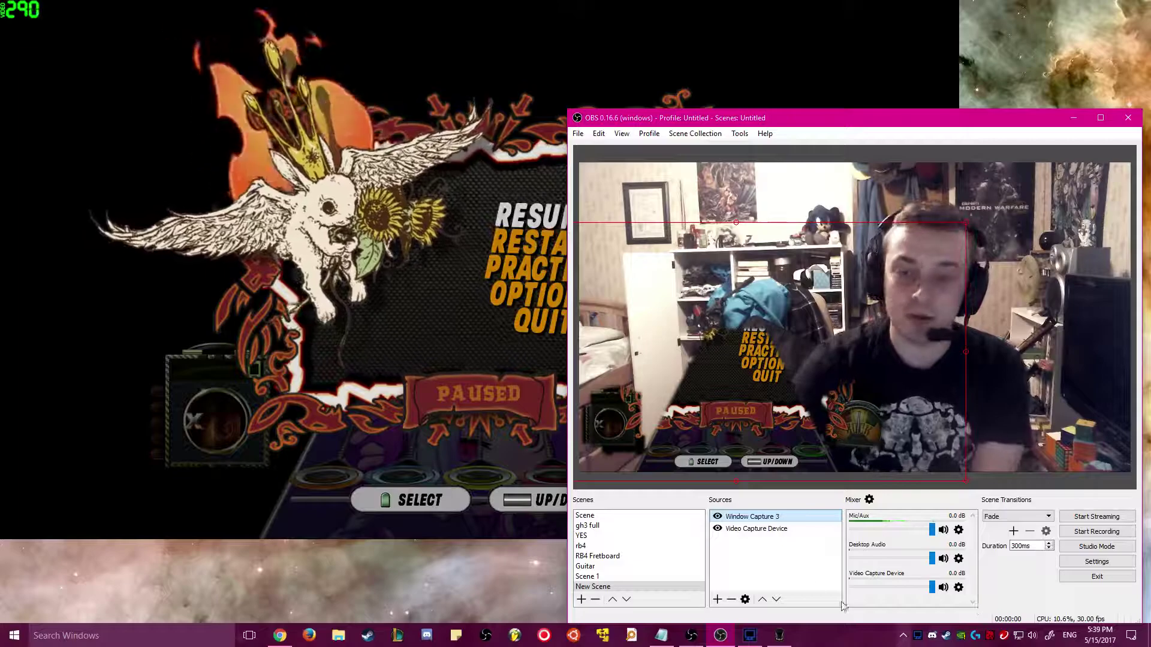
pyautogui.moveTo(750, 389); pyautogui.dragTo(773, 405)
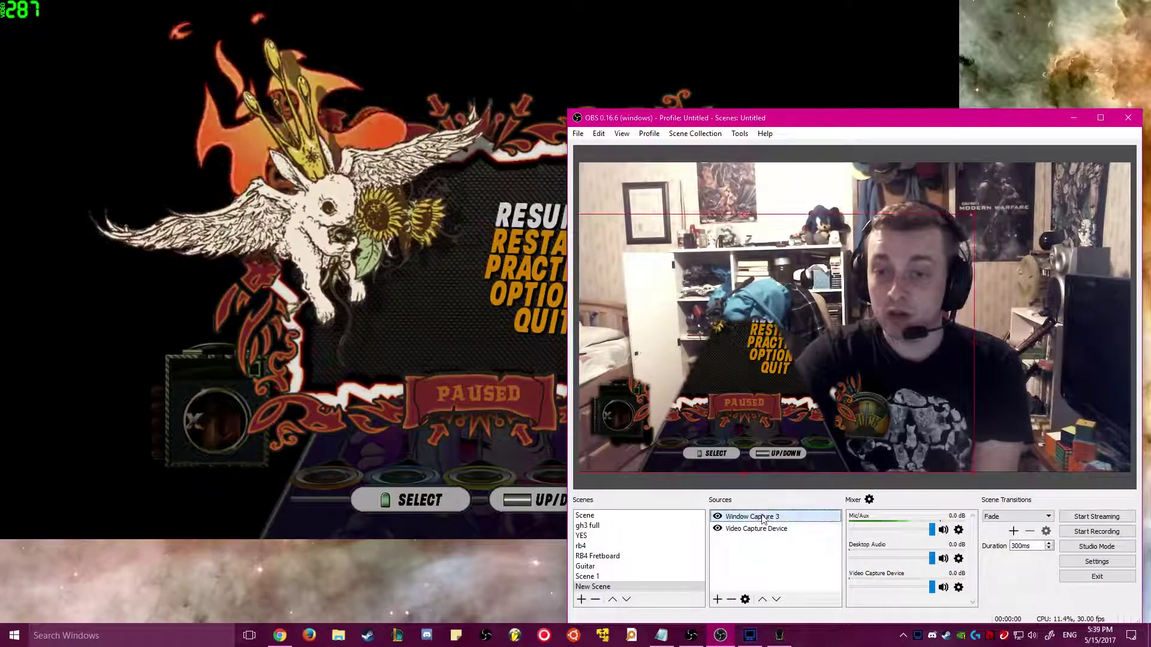
# Step: Add a second Window Capture of [GH3.exe]: Guitar Hero III: Legends of Rock, hide Window Capture 3, and move the new capture to the canvas's lower edge
pyautogui.moveTo(773, 558)
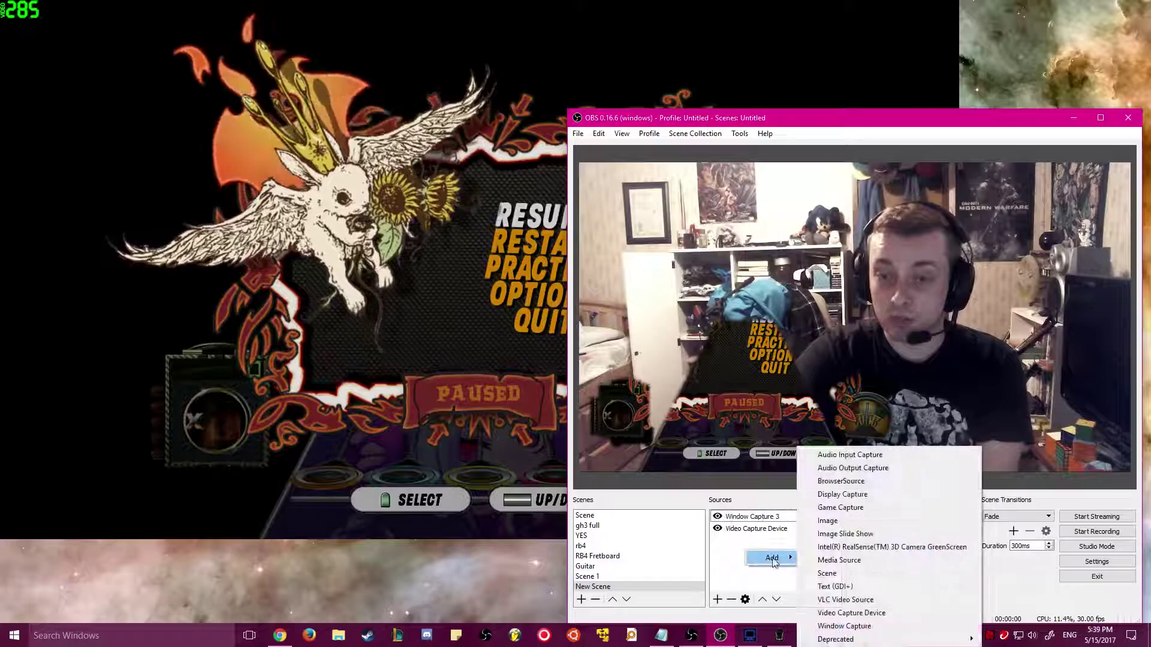
pyautogui.click(844, 625)
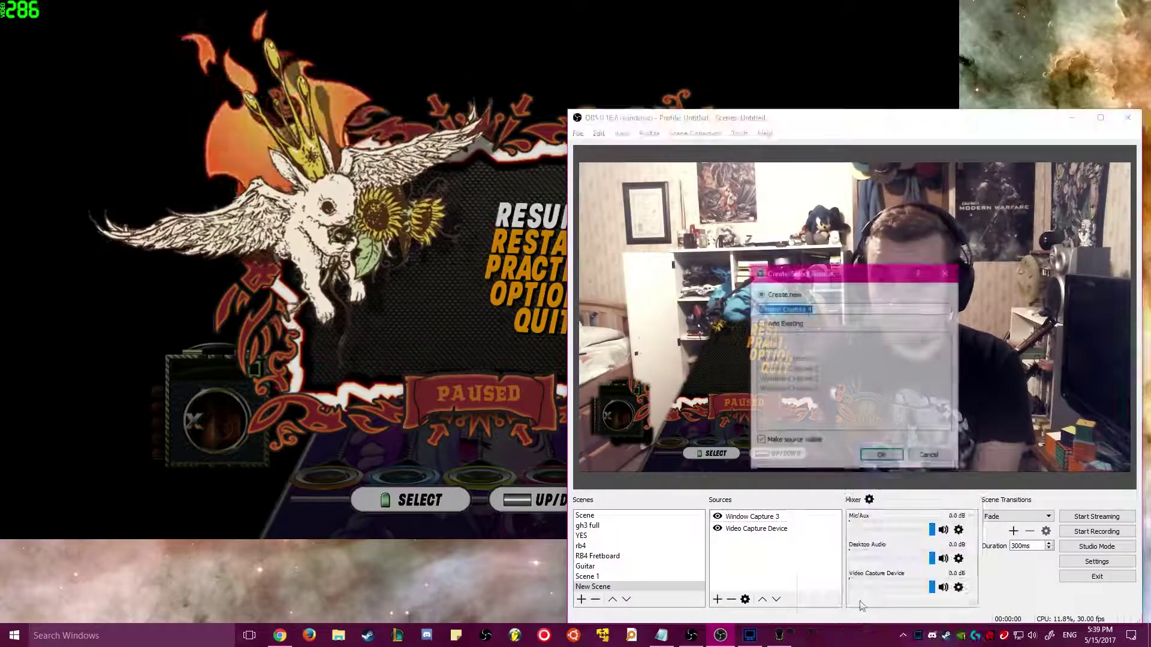
pyautogui.click(882, 457)
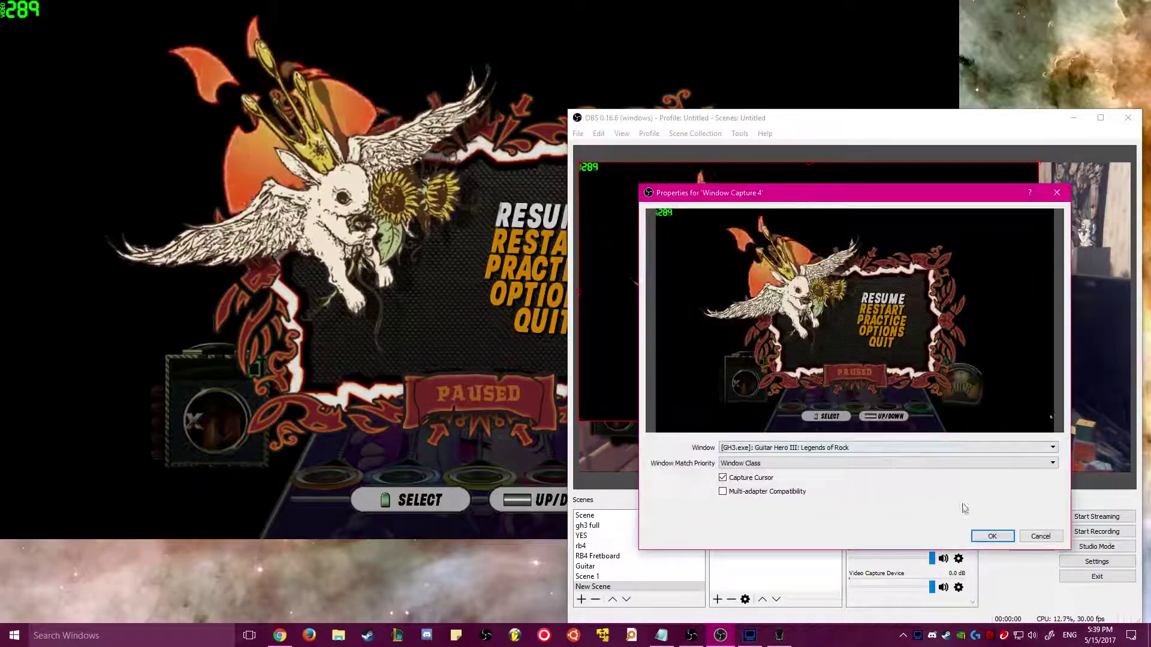
pyautogui.click(996, 534)
pyautogui.moveTo(809, 343); pyautogui.dragTo(825, 368)
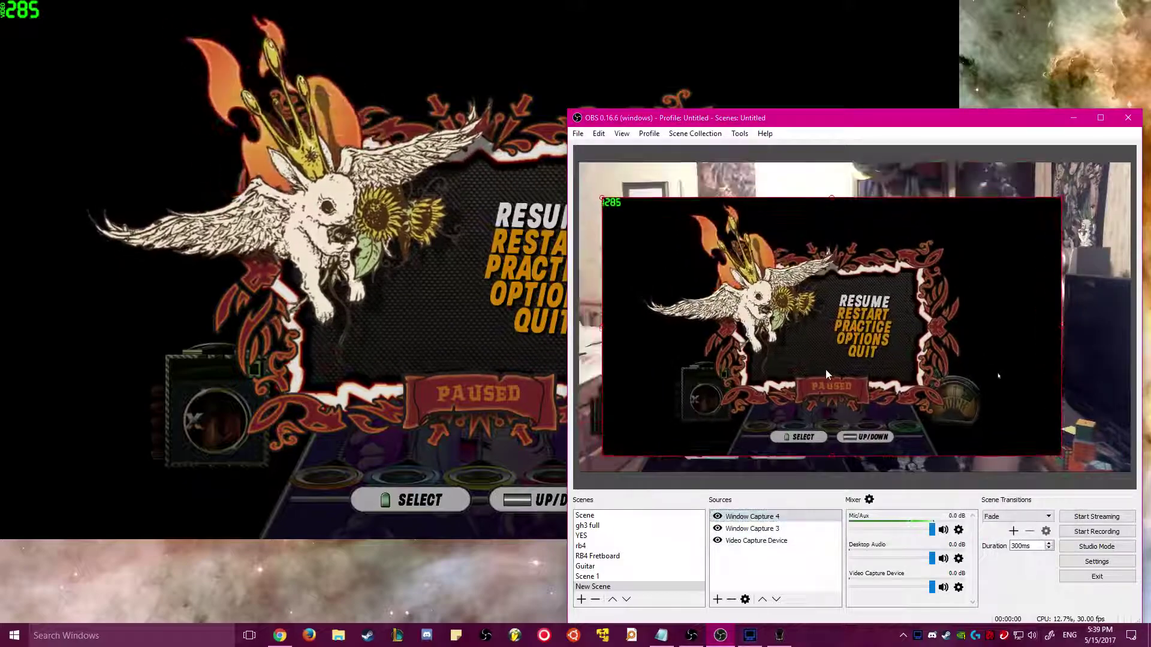
pyautogui.click(718, 529)
pyautogui.moveTo(824, 318); pyautogui.dragTo(815, 345)
# Step: Switch to Guitar Hero III, quit the paused song, and go through the difficulty selection to the setlist
pyautogui.hotkey('alt', 'Tab')
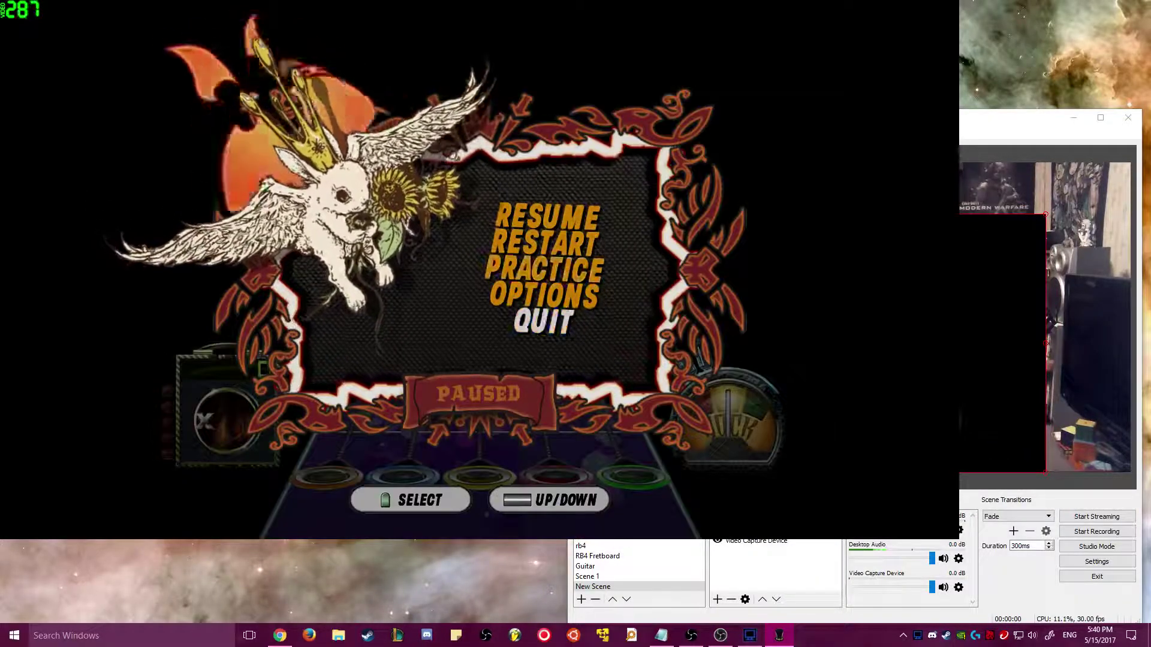
pyautogui.press('Return')
pyautogui.press('Down')
pyautogui.press('Return')
pyautogui.press('Down')
pyautogui.press('Down')
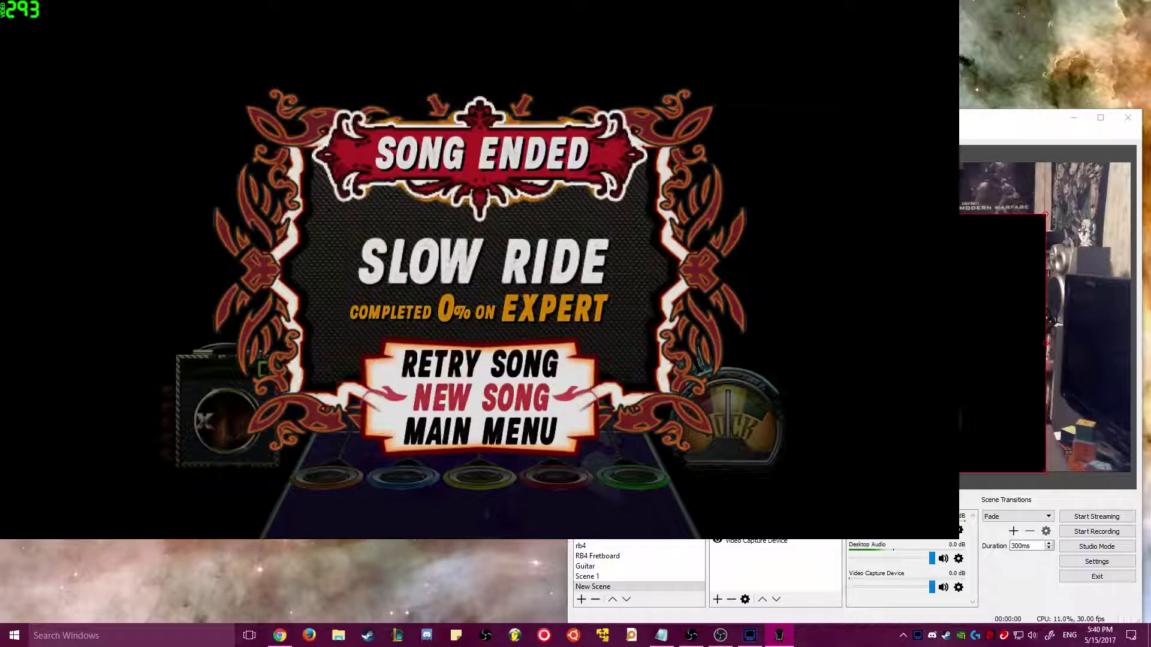
pyautogui.press('Return')
pyautogui.press('Down')
pyautogui.press('Return')
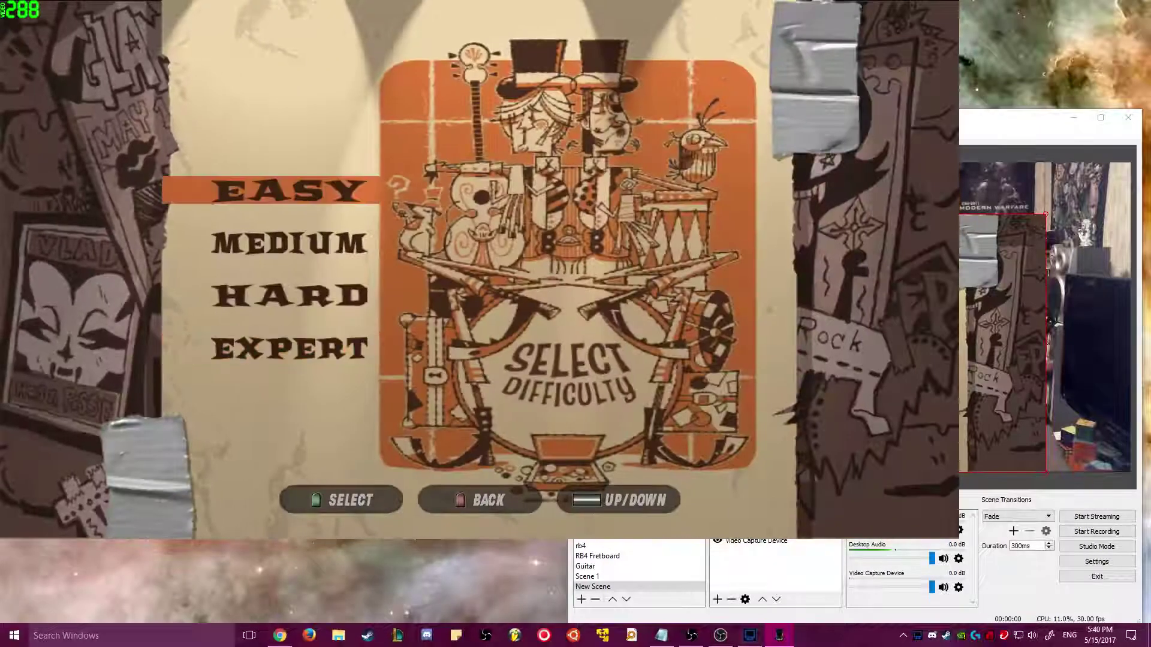
pyautogui.press('Return')
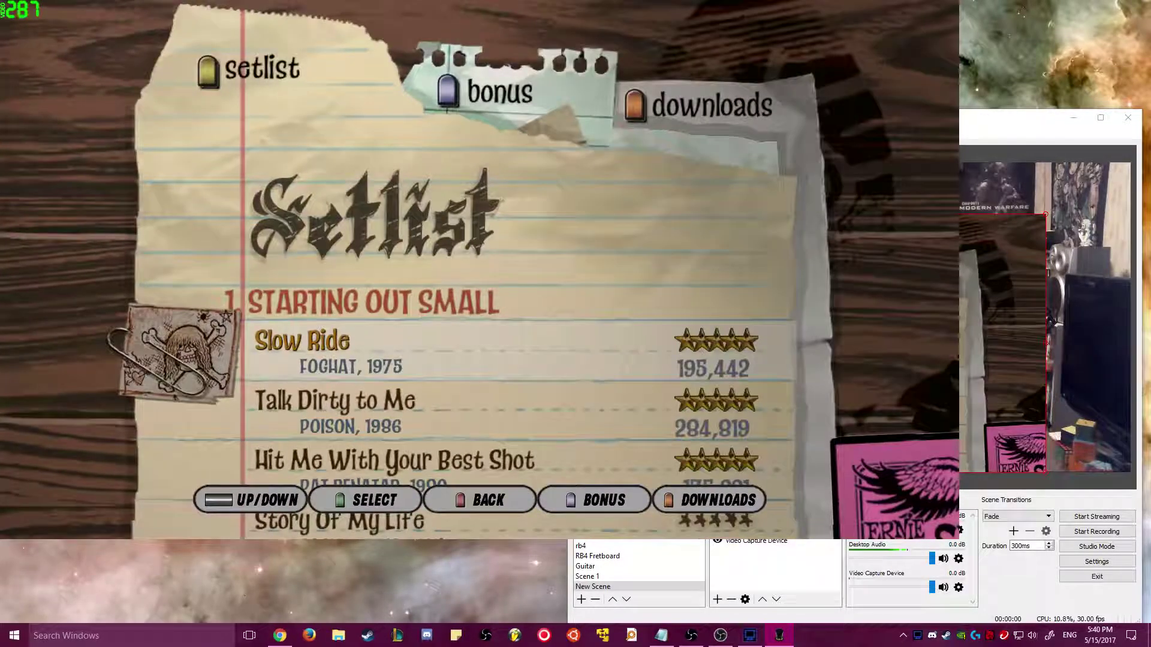
# Step: Switch back to OBS, move the unmasked game capture to the canvas's left edge, and crop its right side close to the setlist's song scores
pyautogui.hotkey('alt', 'Tab')
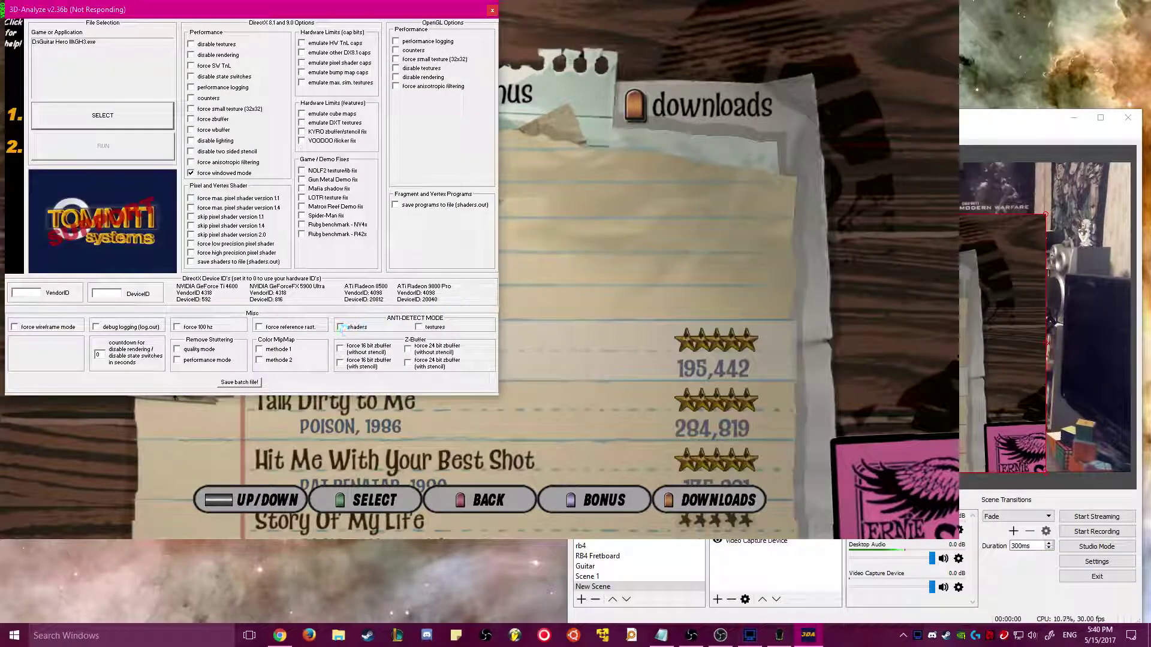
pyautogui.hotkey('alt', 'Tab')
pyautogui.hotkey('alt', 'Tab')
pyautogui.click(713, 269)
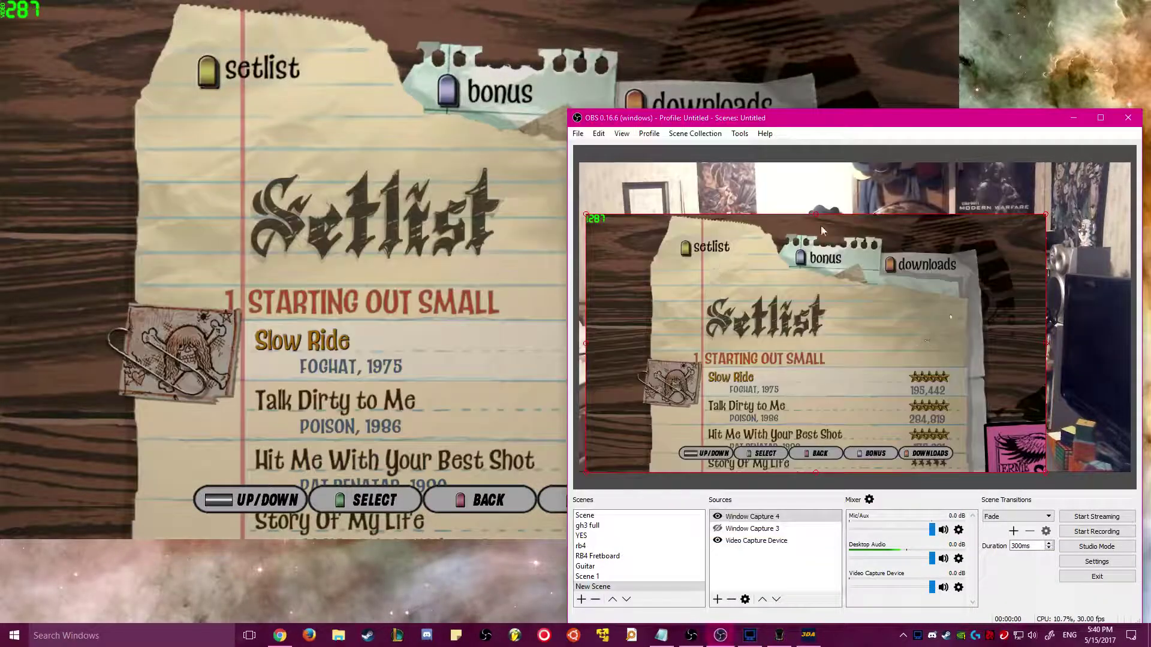
pyautogui.moveTo(1012, 308); pyautogui.dragTo(984, 285)
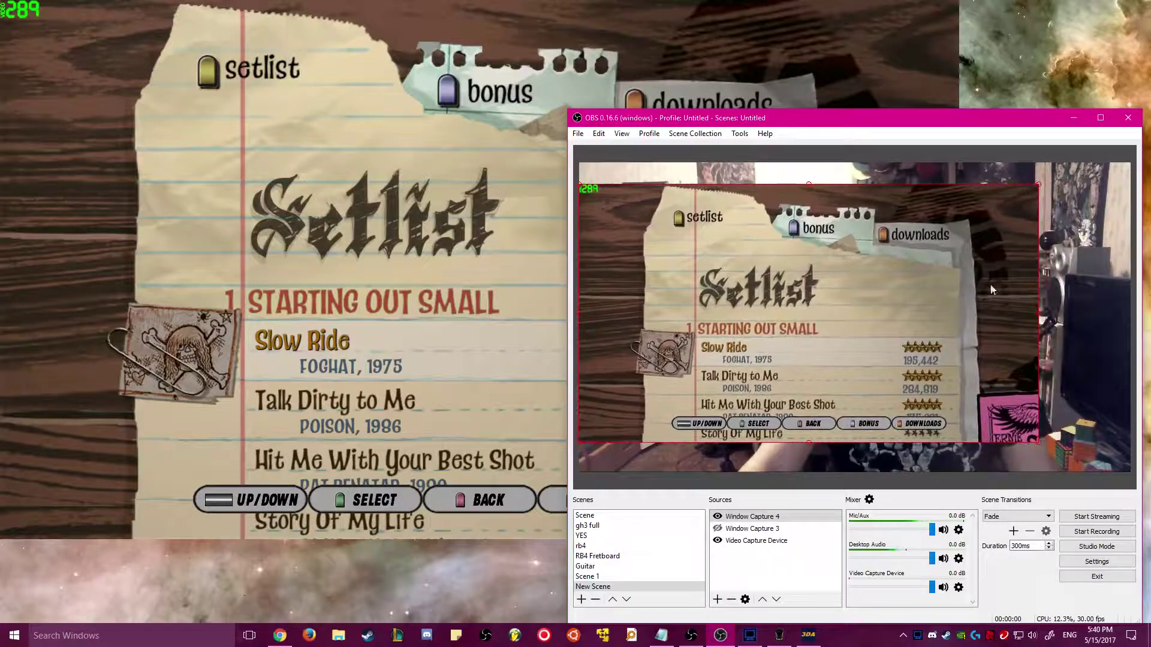
pyautogui.moveTo(1023, 319); pyautogui.dragTo(960, 310)
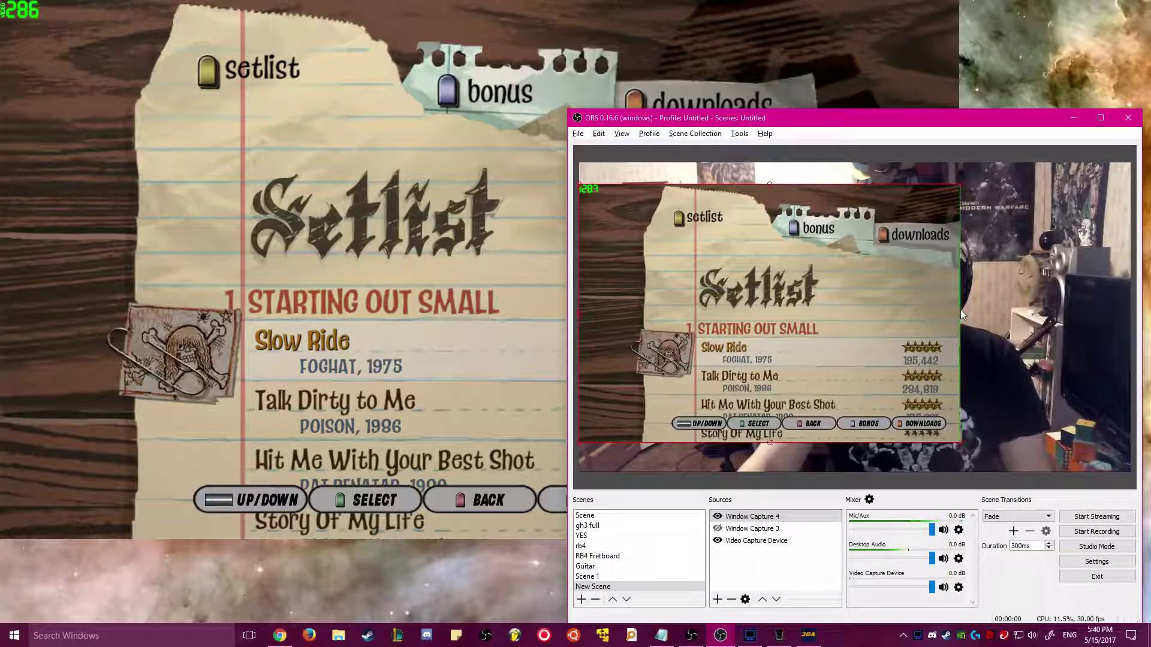
# Step: Crop the left side of the unmasked game capture to cut off the area beside the setlist's song titles
pyautogui.click(576, 313)
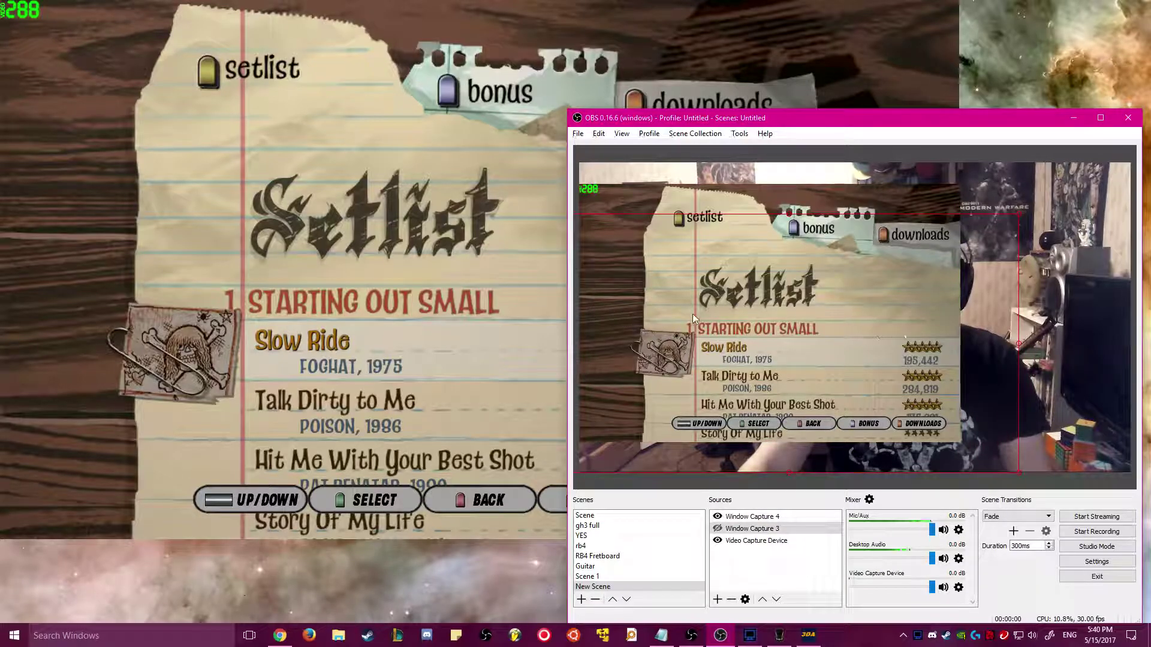
pyautogui.click(789, 206)
pyautogui.moveTo(580, 313); pyautogui.dragTo(689, 319)
# Step: Move the cropped game capture into the canvas's lower-left corner and scale it down to about 40% of the canvas width
pyautogui.moveTo(860, 310); pyautogui.dragTo(760, 338)
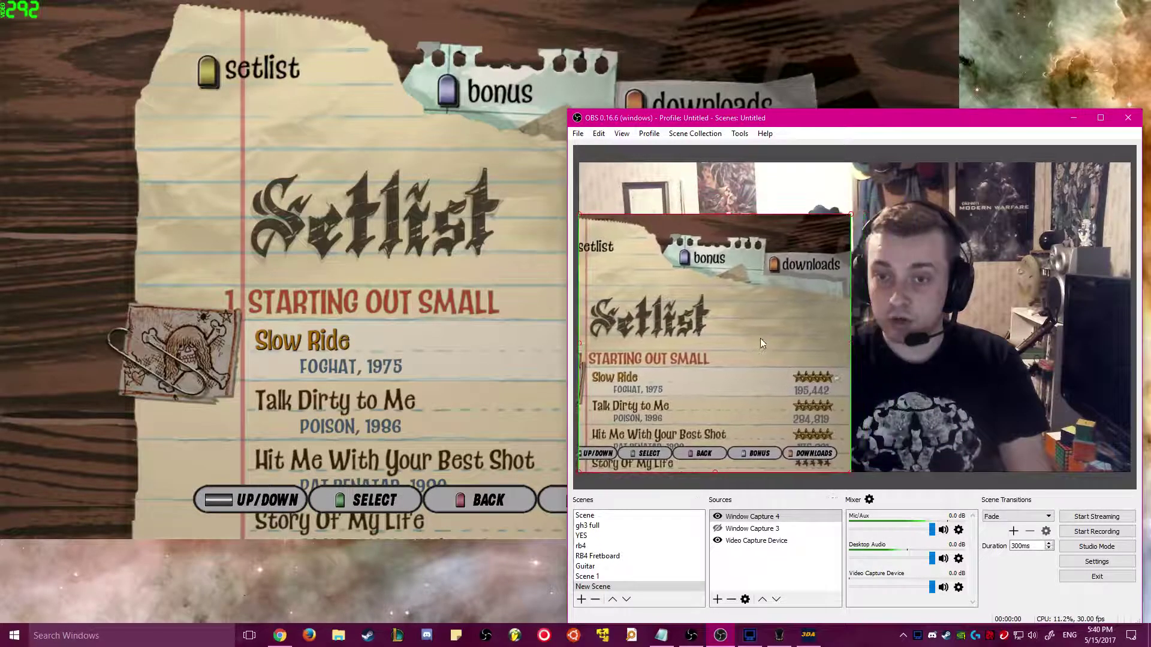
pyautogui.moveTo(851, 219); pyautogui.dragTo(802, 289)
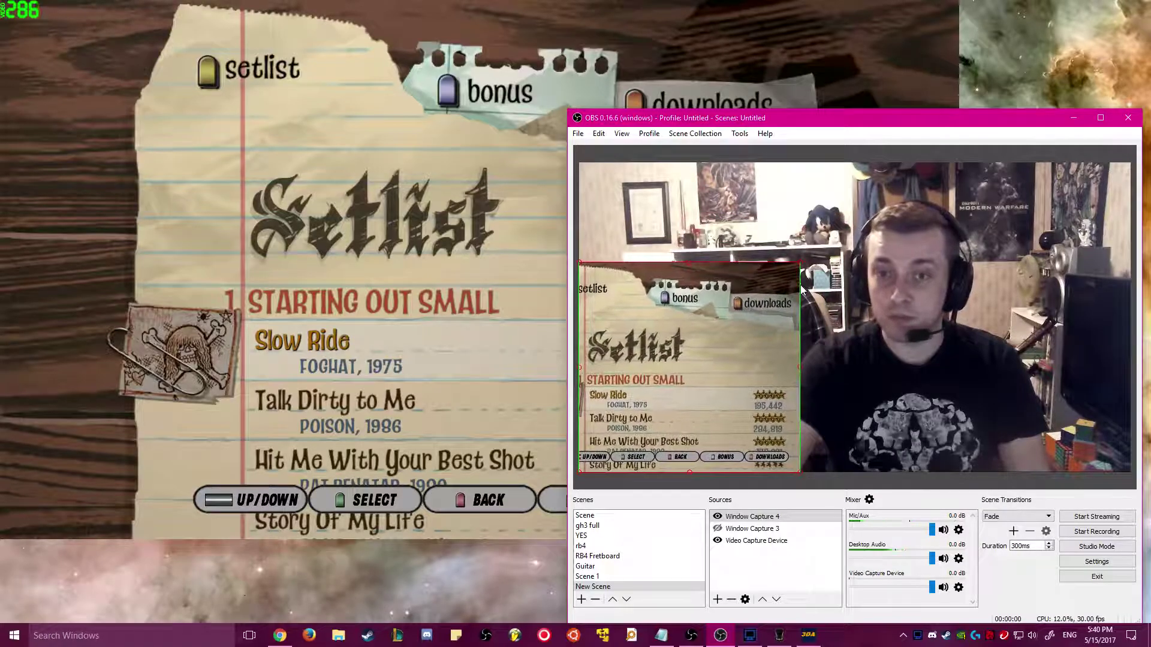
pyautogui.moveTo(780, 340); pyautogui.dragTo(769, 339)
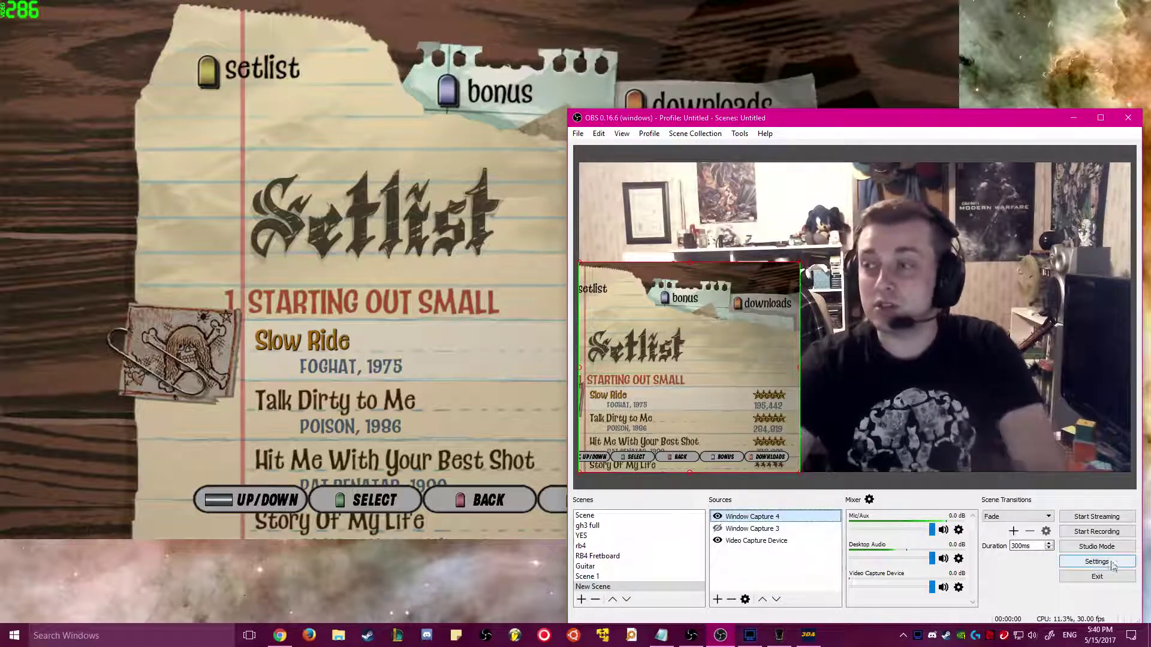
# Step: Open the hotkey settings and find the show and hide entries for the New Scene sources
pyautogui.click(1095, 561)
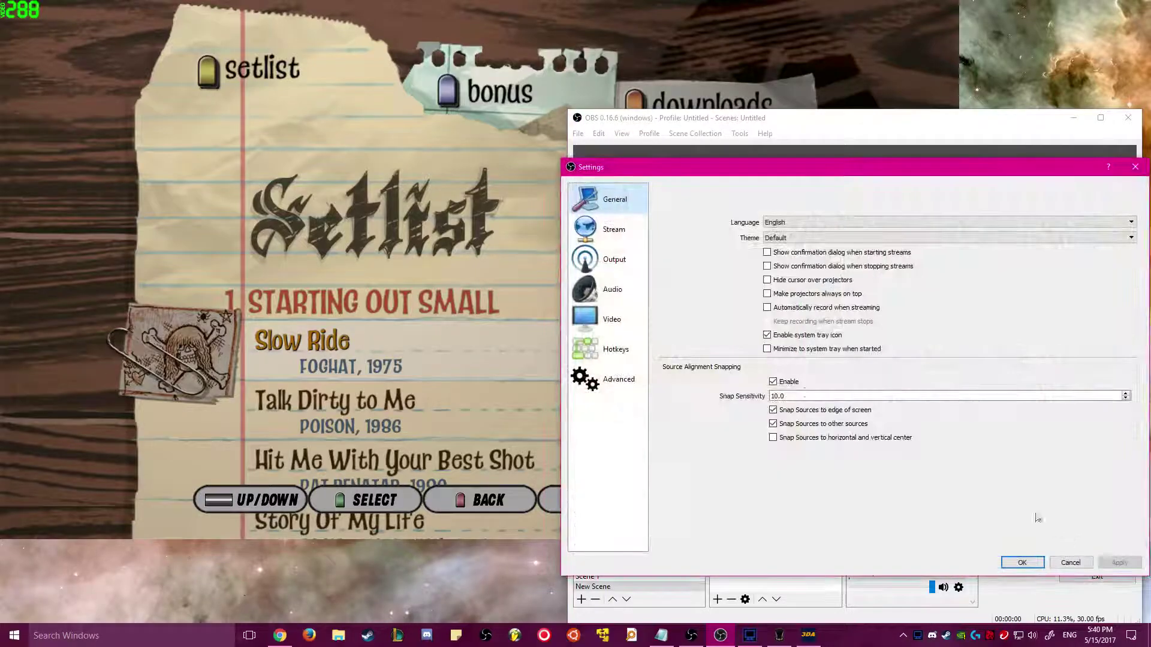
pyautogui.click(616, 352)
pyautogui.scroll(-15, 664, 337)
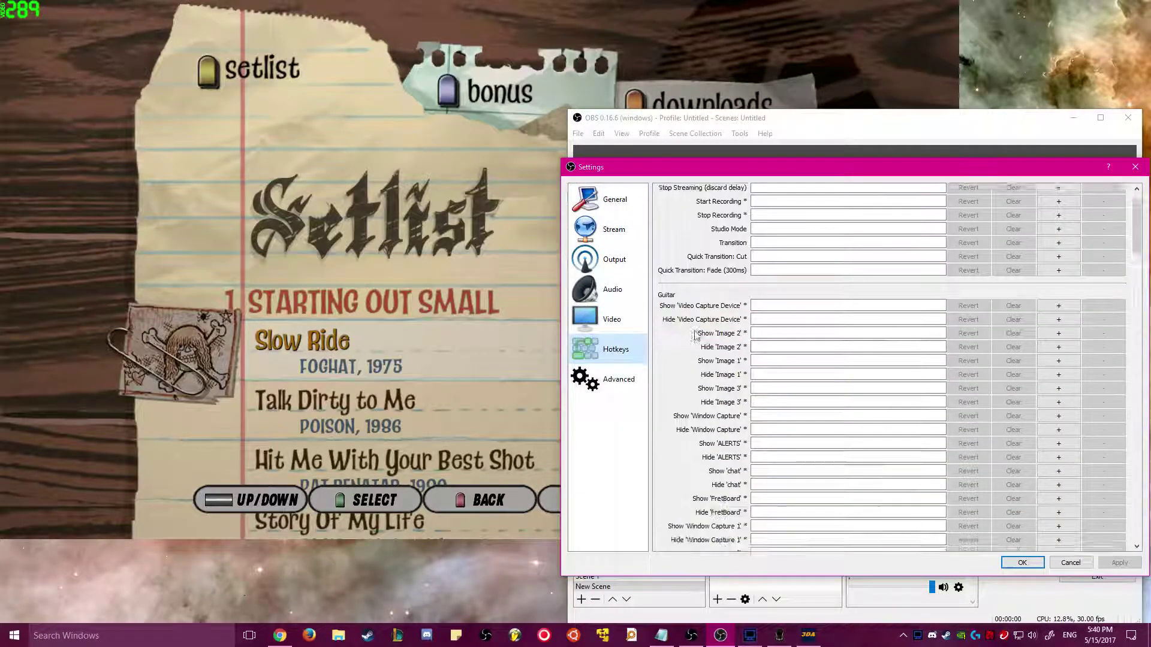
pyautogui.scroll(-8, 706, 332)
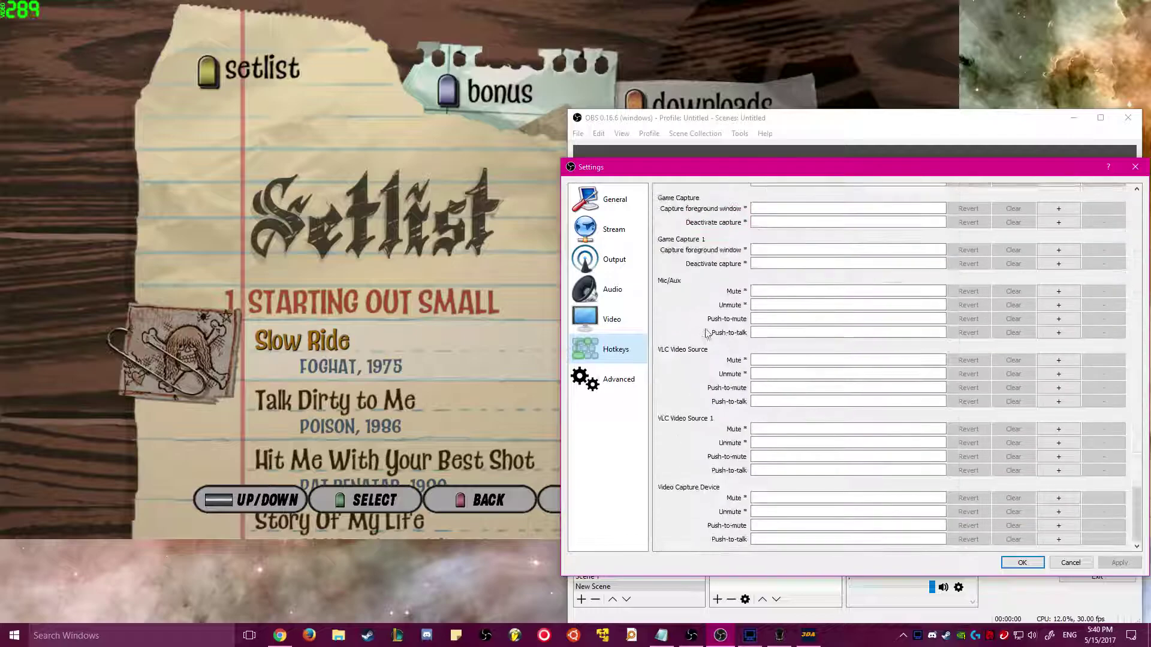
pyautogui.scroll(6, 861, 288)
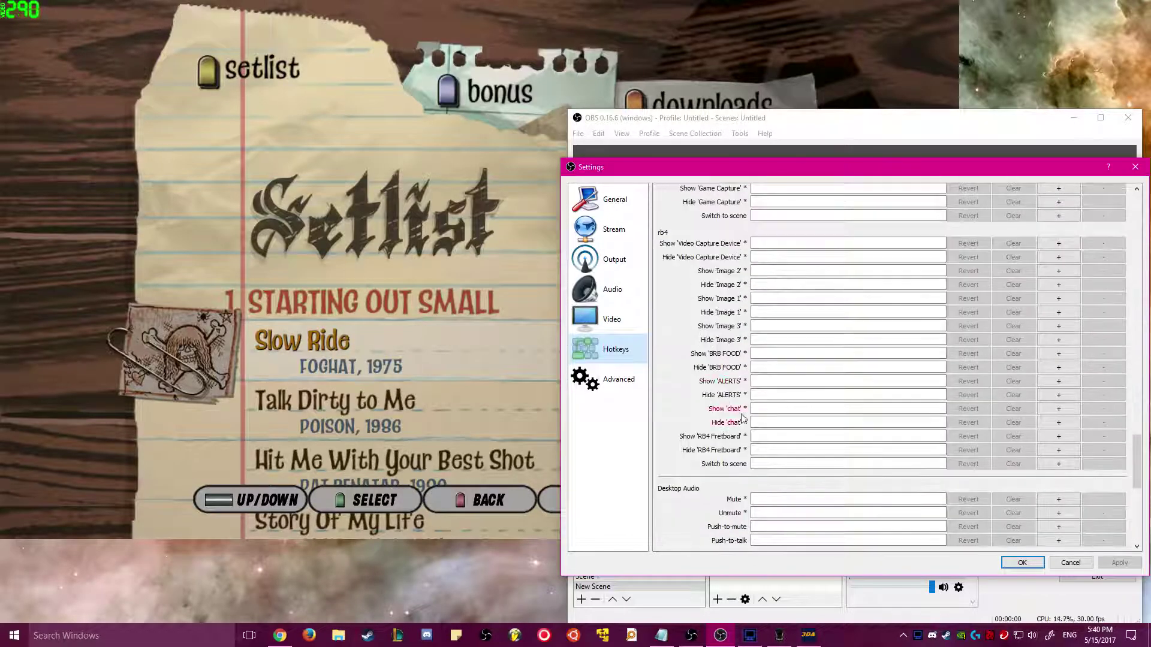
pyautogui.scroll(7, 667, 236)
pyautogui.scroll(-15, 754, 374)
pyautogui.scroll(5, 755, 386)
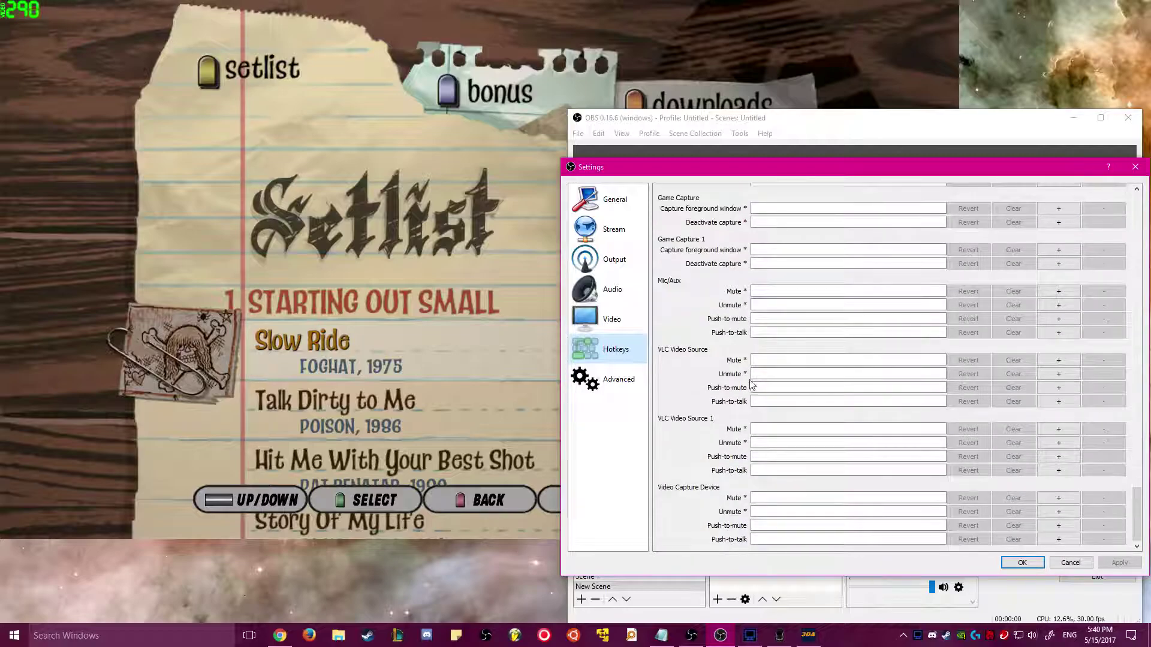
pyautogui.scroll(5, 752, 457)
pyautogui.moveTo(765, 172); pyautogui.dragTo(613, 138)
pyautogui.scroll(10, 521, 382)
pyautogui.scroll(10, 520, 382)
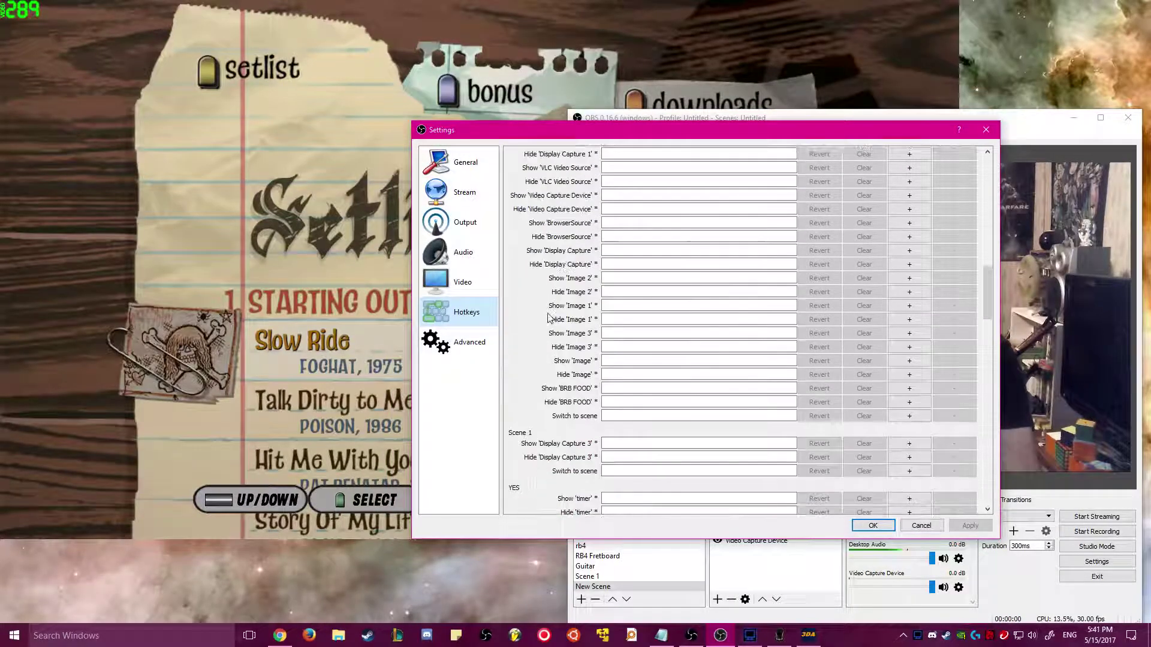
pyautogui.scroll(3, 563, 267)
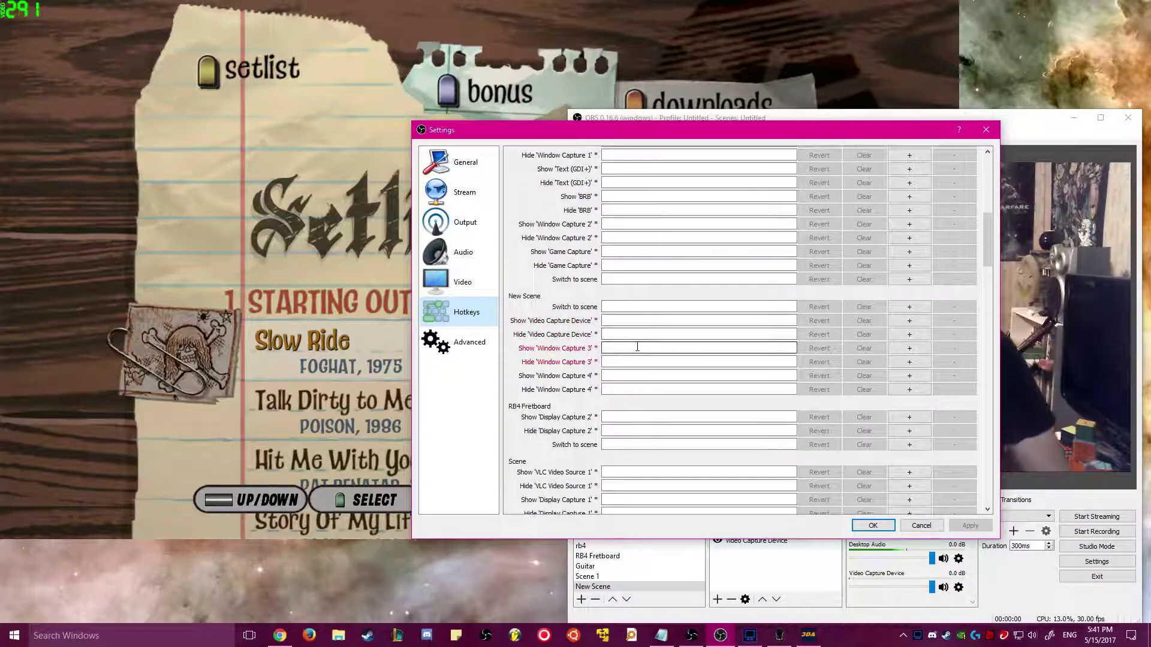
# Step: Assign Num + as the show and hide hotkey for both Window Capture 3 and Window Capture 4 in New Scene, and apply the settings
pyautogui.moveTo(685, 131); pyautogui.dragTo(604, 96)
pyautogui.click(556, 301)
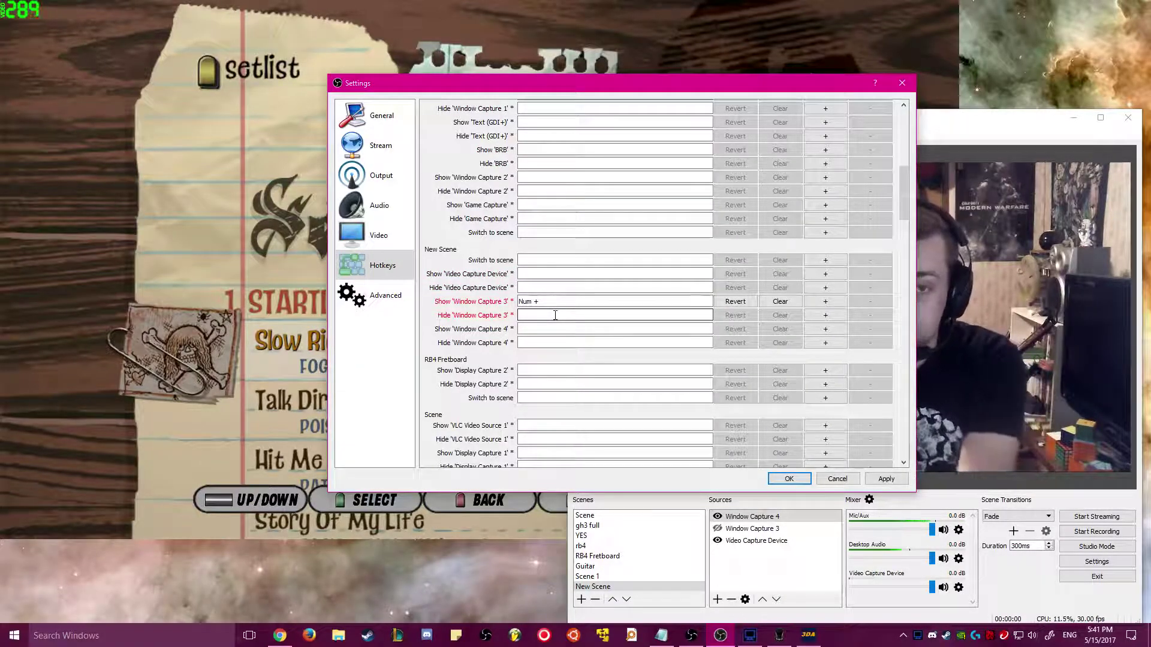
pyautogui.click(551, 327)
pyautogui.click(543, 342)
pyautogui.press('KP_Add')
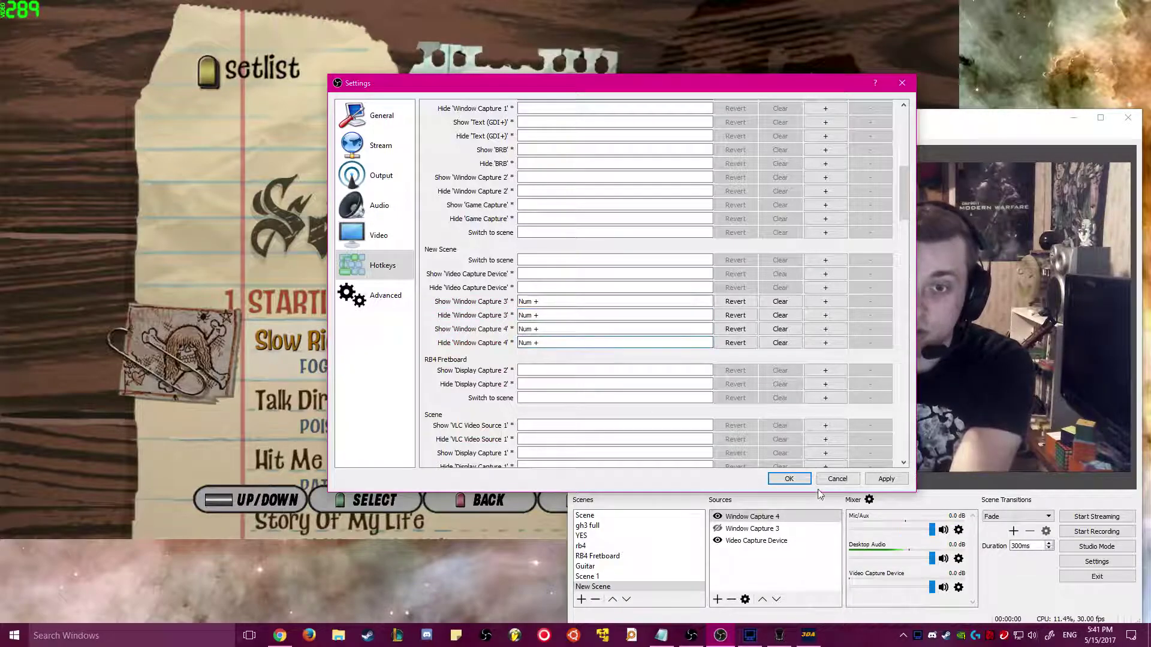
pyautogui.click(883, 481)
pyautogui.click(789, 479)
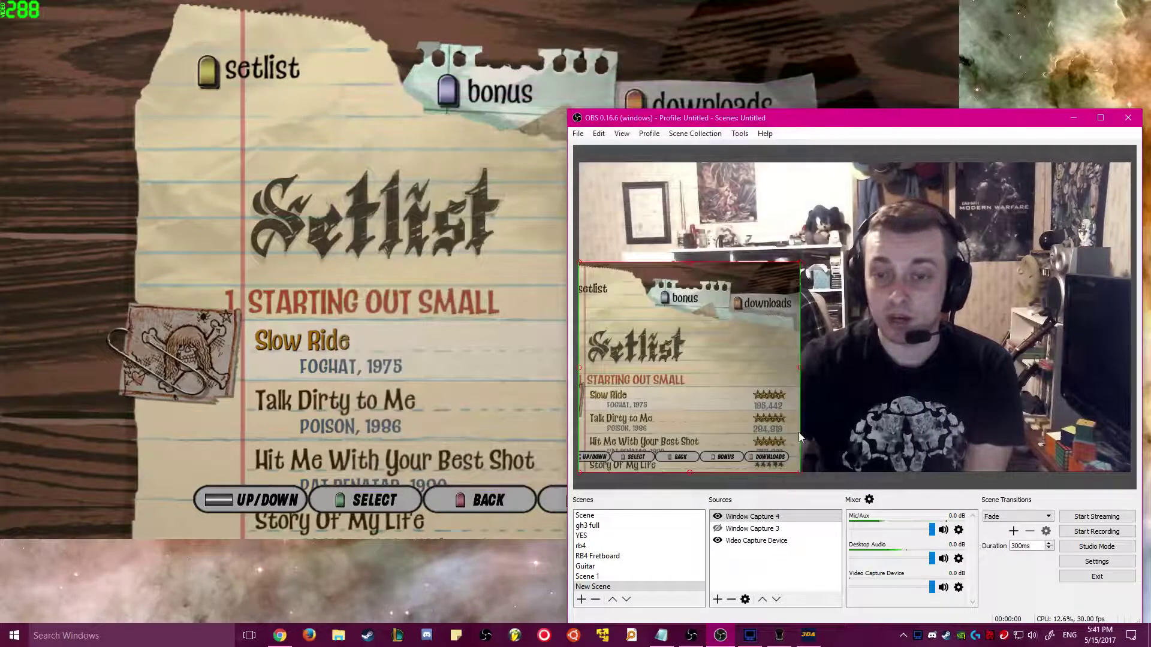
# Step: Test the Num + hotkey by repeatedly toggling between the masked and the cropped game capture
pyautogui.press('KP_Add')
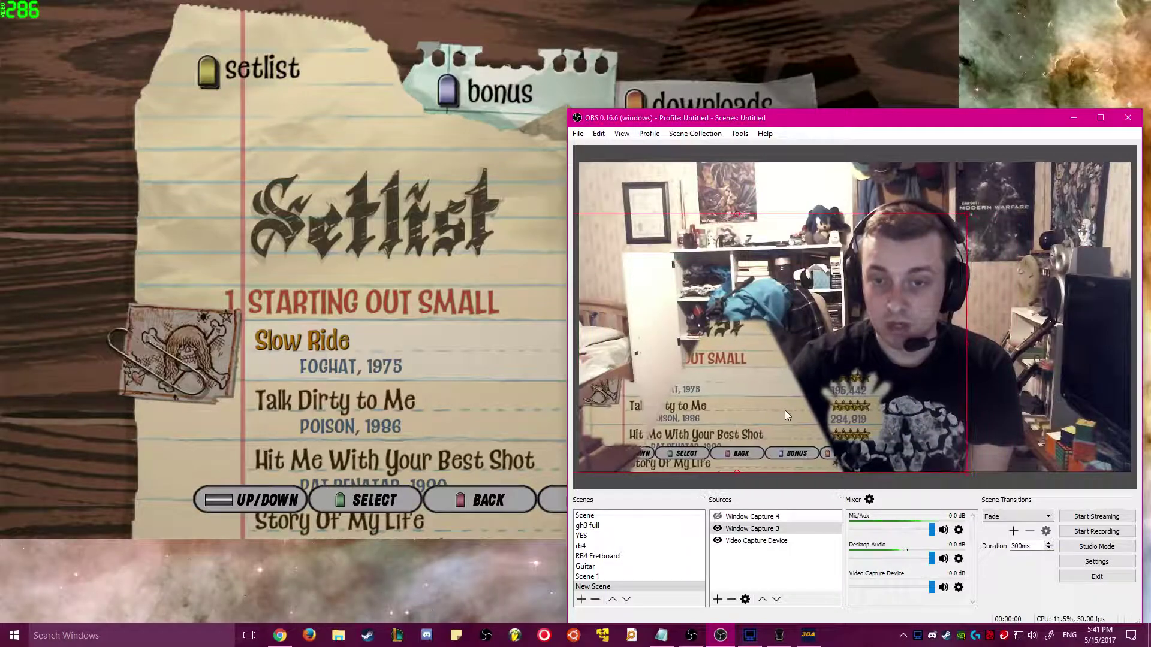
pyautogui.press('KP_Add')
pyautogui.press('KP_Add')
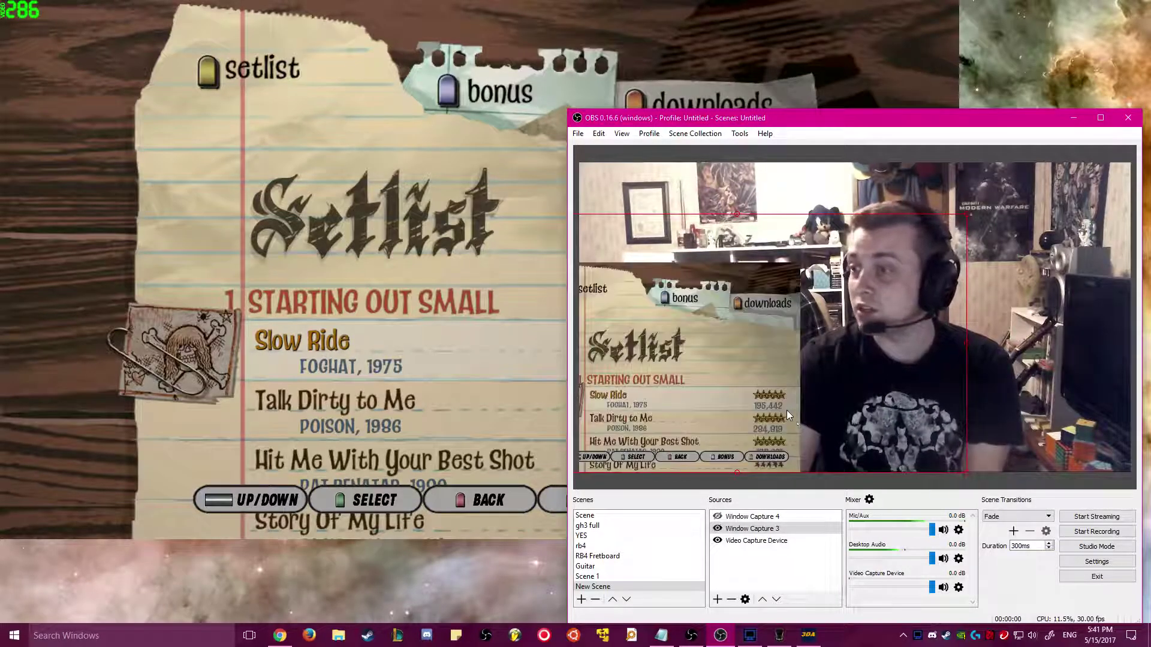
pyautogui.press('KP_Add')
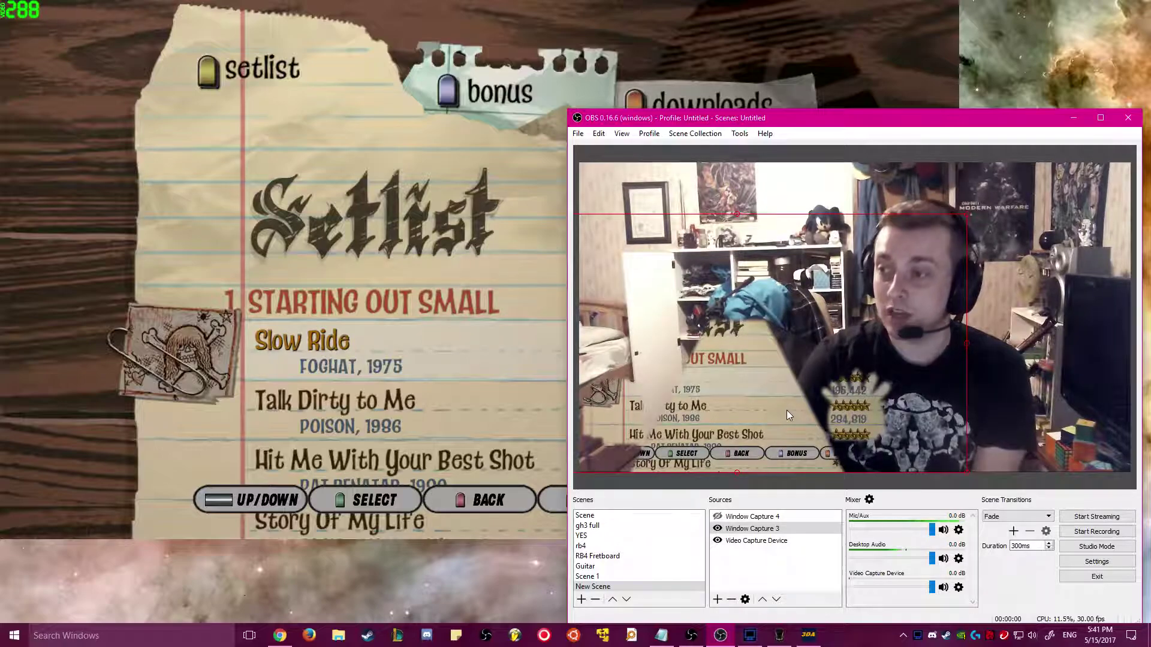
pyautogui.press('KP_Add')
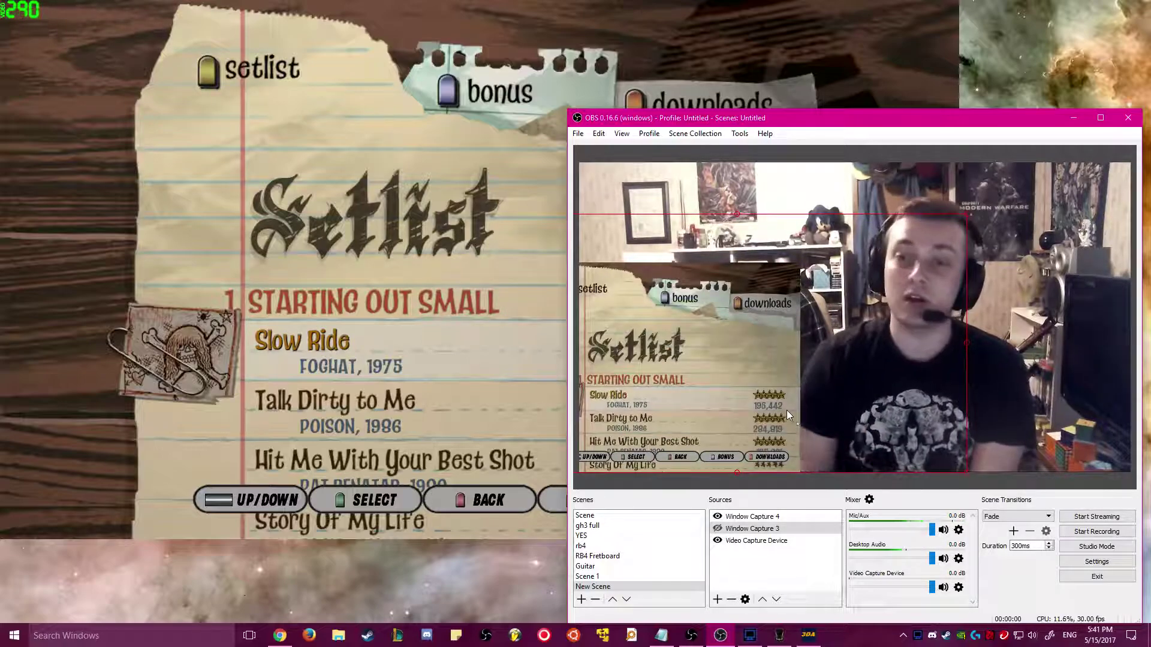
pyautogui.press('KP_Add')
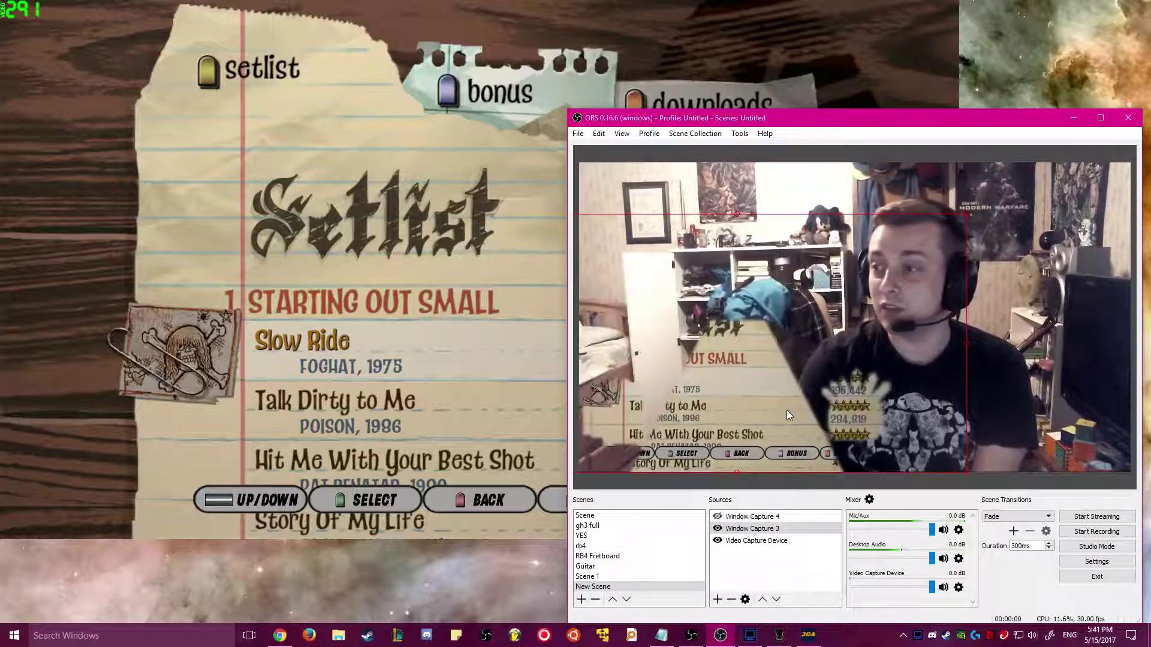
pyautogui.press('KP_Add')
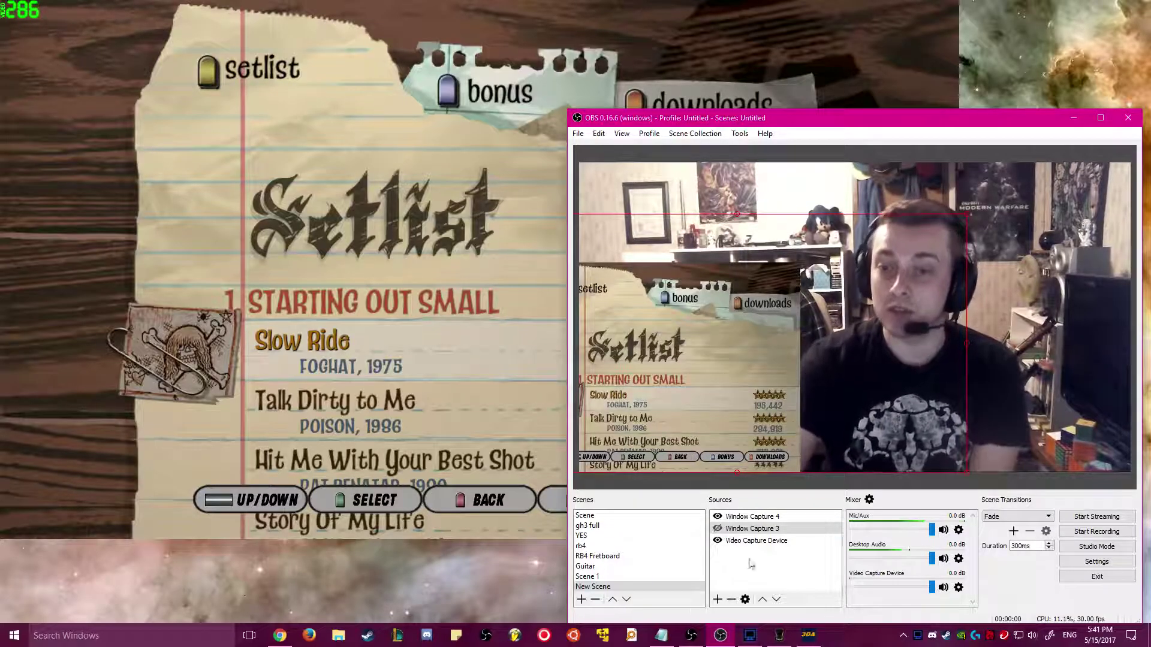
pyautogui.press('KP_Add')
pyautogui.press('KP_Add')
pyautogui.press('KP_Add')
pyautogui.press('KP_Add')
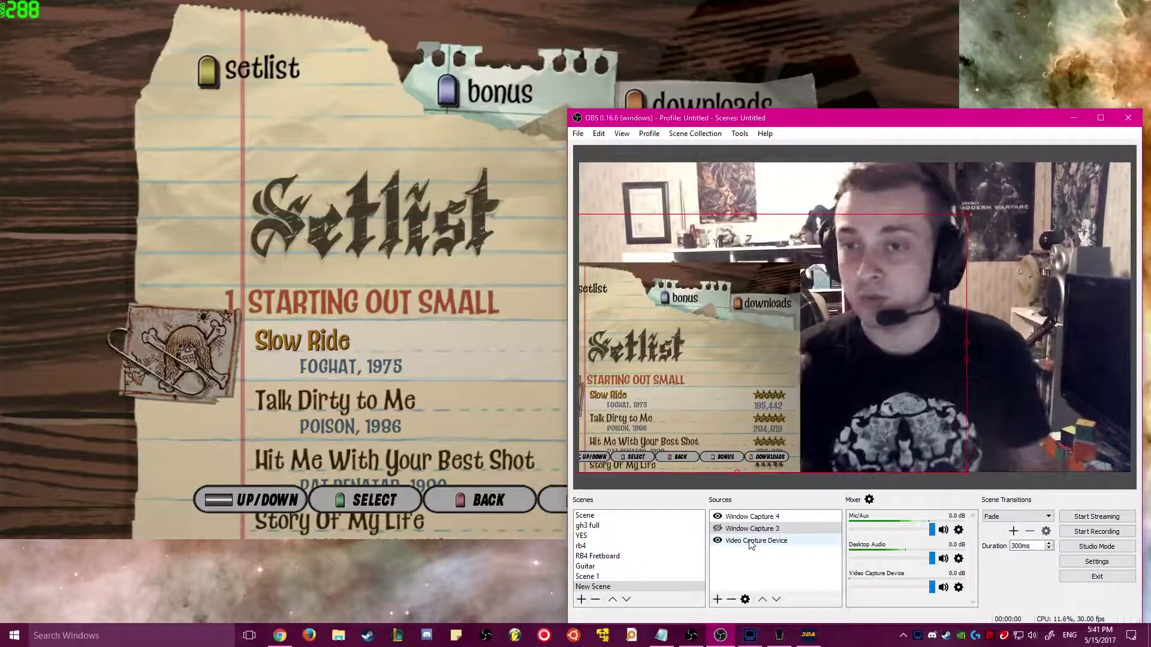
pyautogui.press('KP_Add')
pyautogui.press('KP_Add')
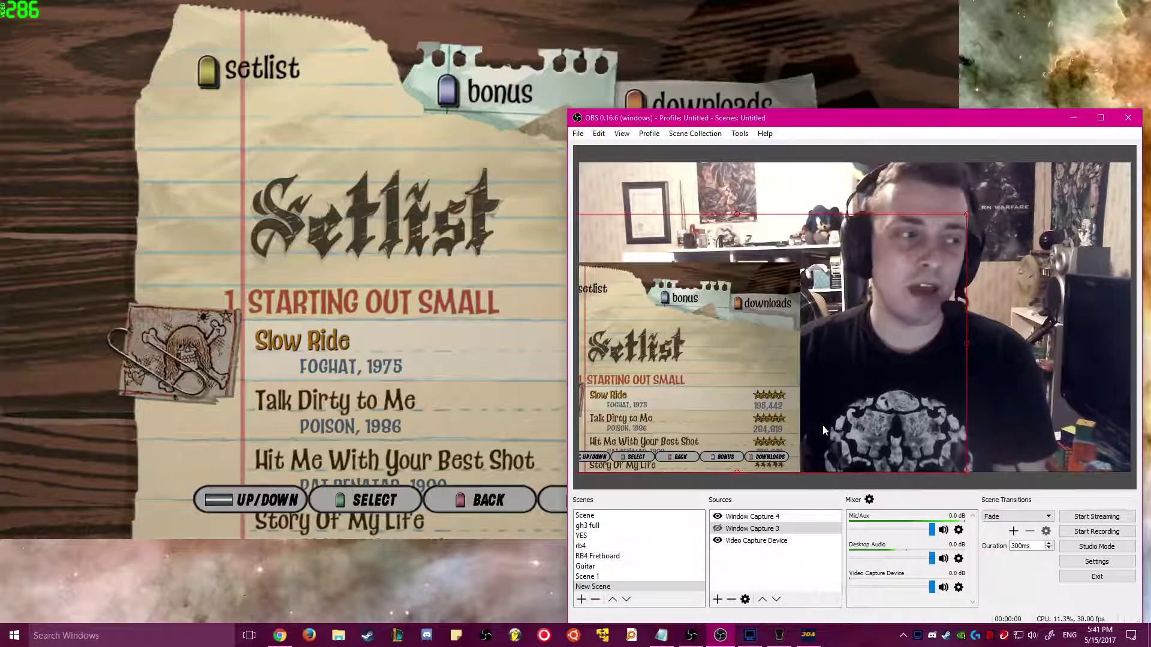
# Step: Switch to Guitar Hero III, back out of the setlist and menus, and exit the game
pyautogui.click(533, 417)
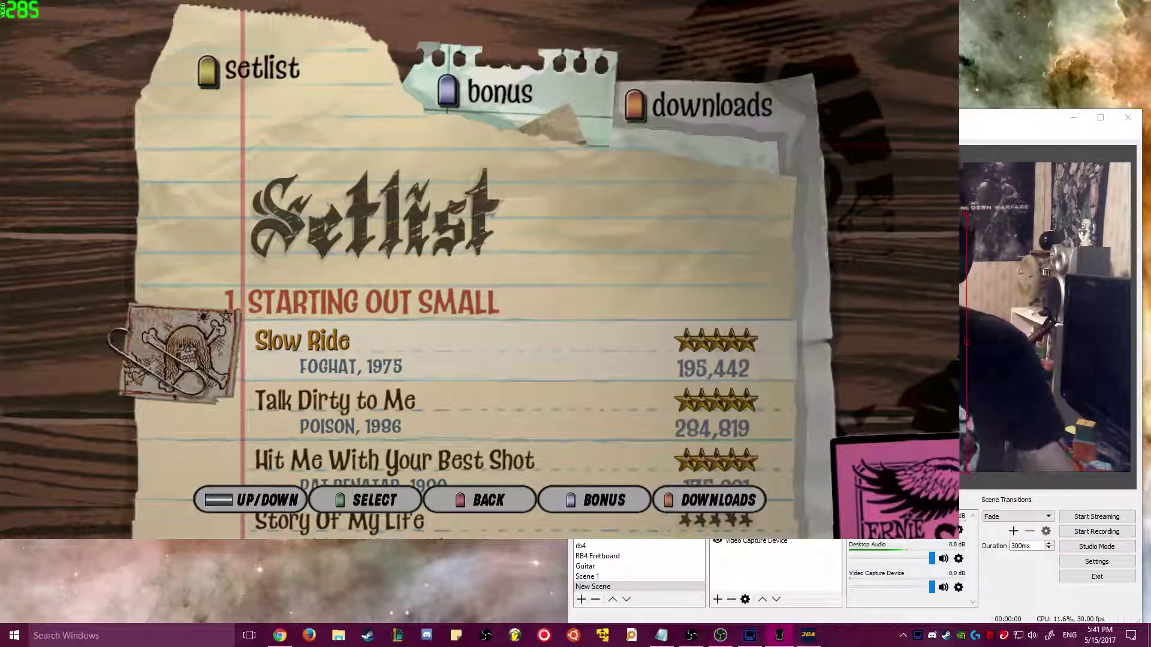
pyautogui.press('Return')
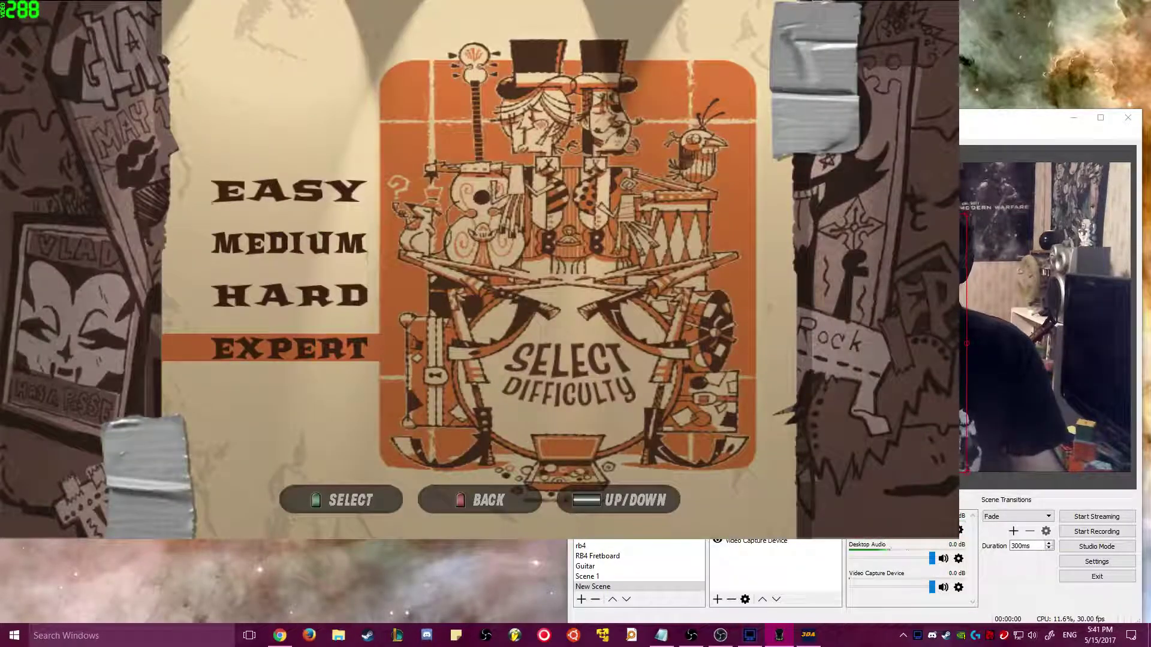
pyautogui.hotkey('alt', 'Tab')
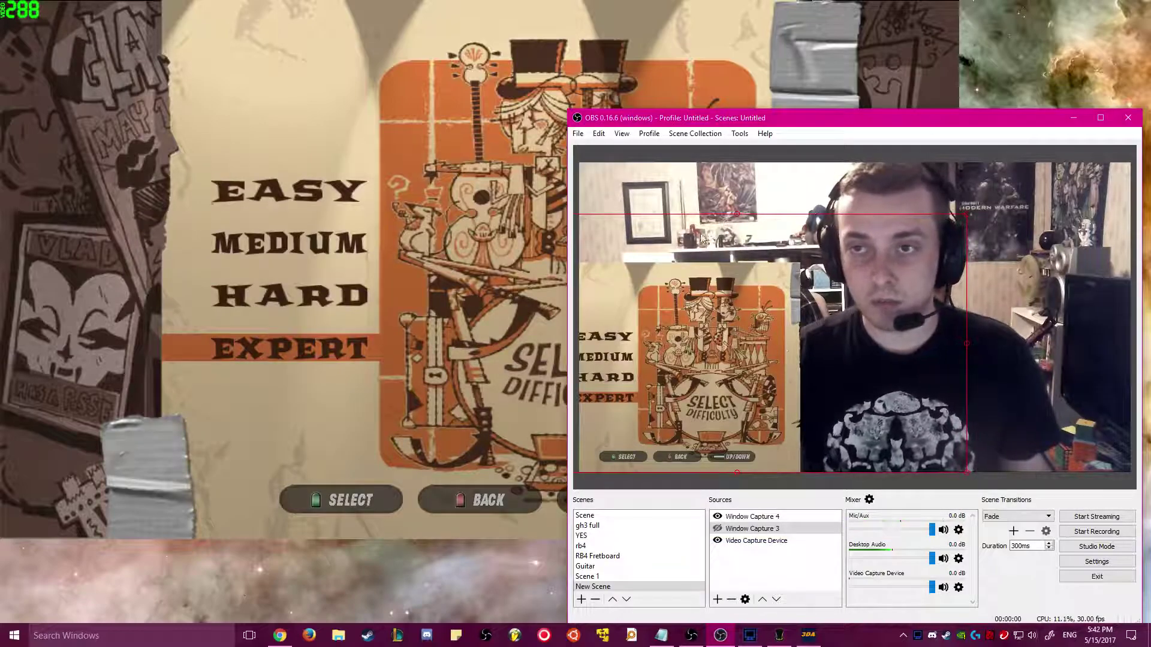
pyautogui.hotkey('alt', 'Tab')
pyautogui.press('Escape')
pyautogui.press('Up')
pyautogui.press('Return')
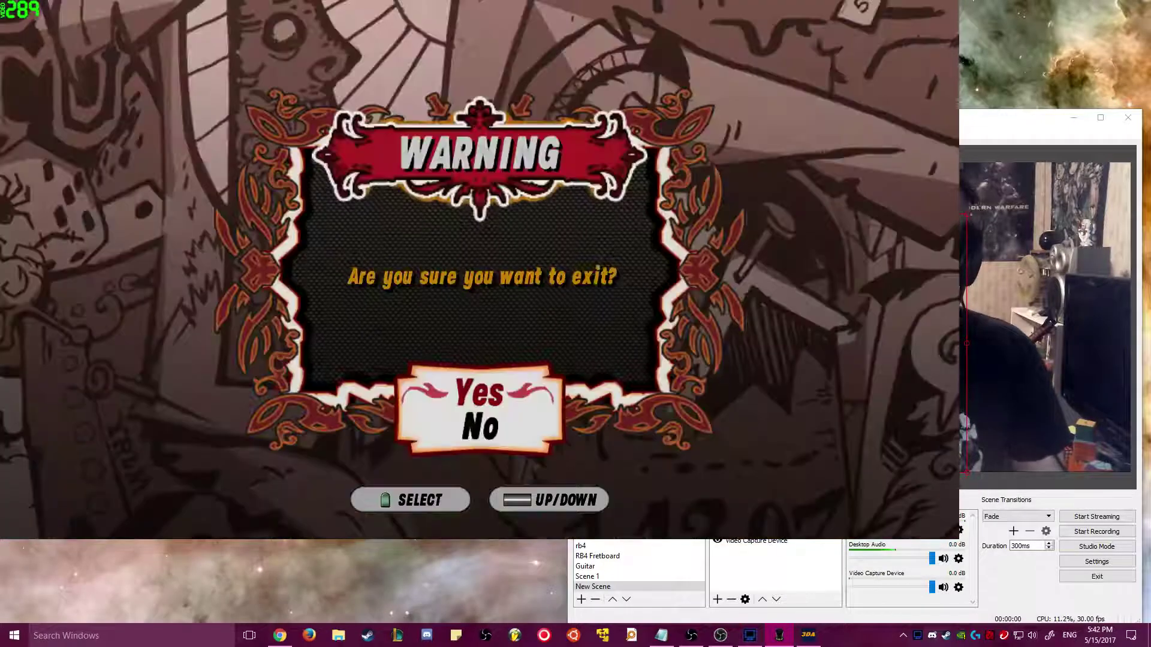
pyautogui.press('Return')
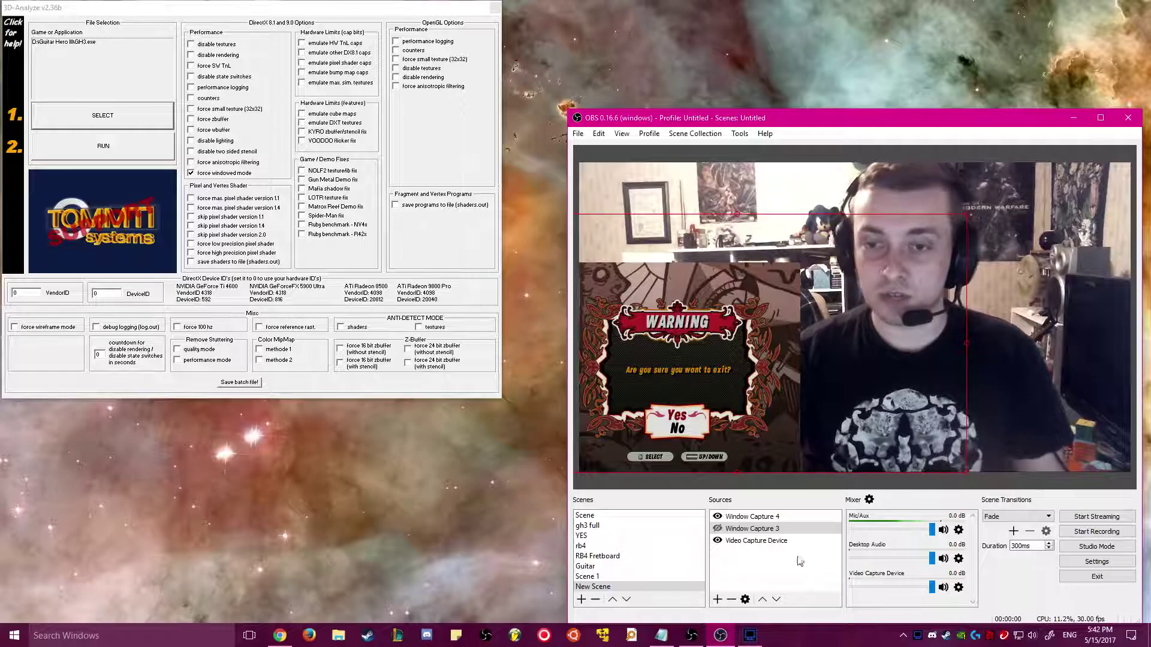
# Step: Hide Window Capture 4 in OBS so that only the webcam source is shown in the scene
pyautogui.click(746, 517)
pyautogui.click(717, 517)
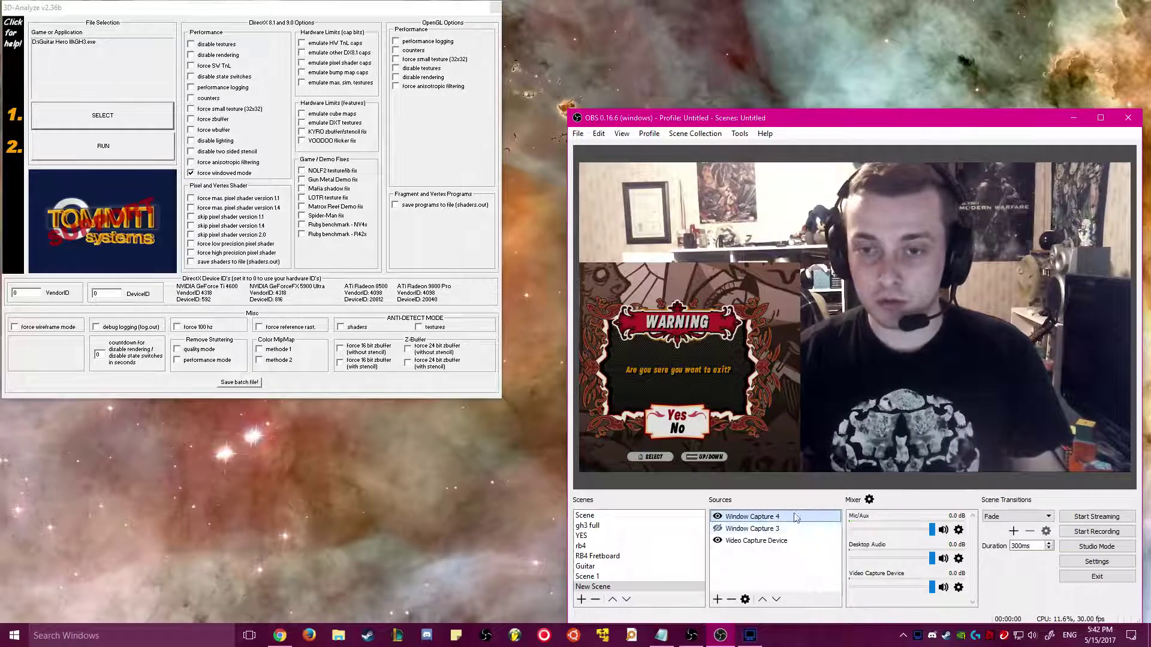
pyautogui.click(757, 541)
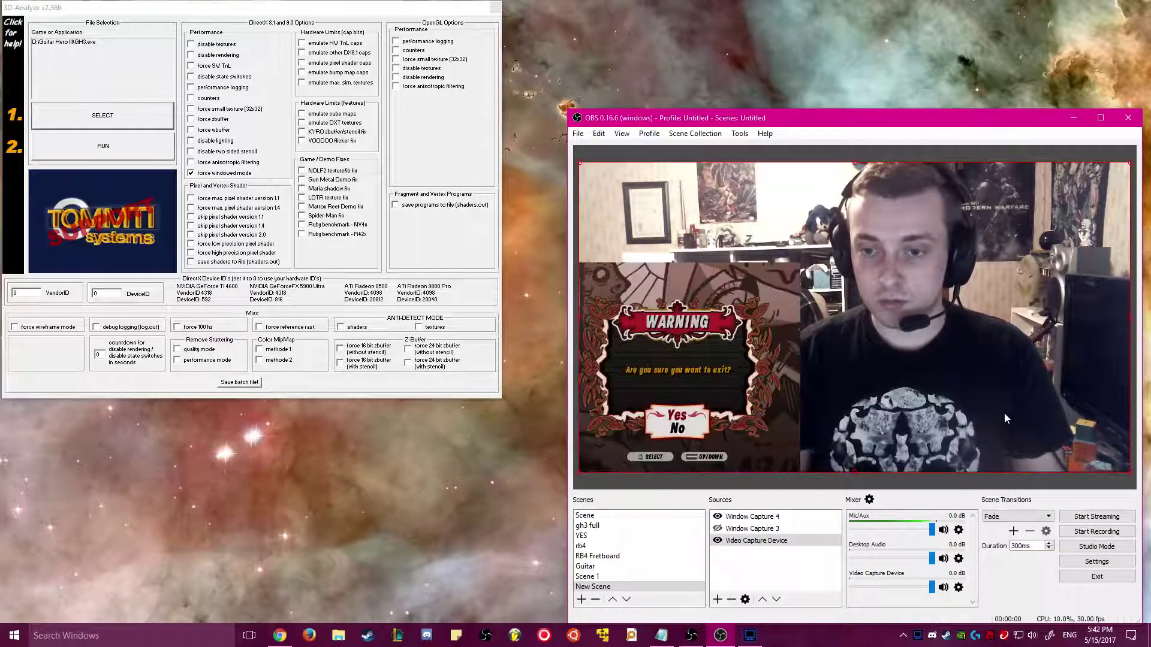
pyautogui.click(717, 528)
pyautogui.click(752, 517)
pyautogui.click(768, 530)
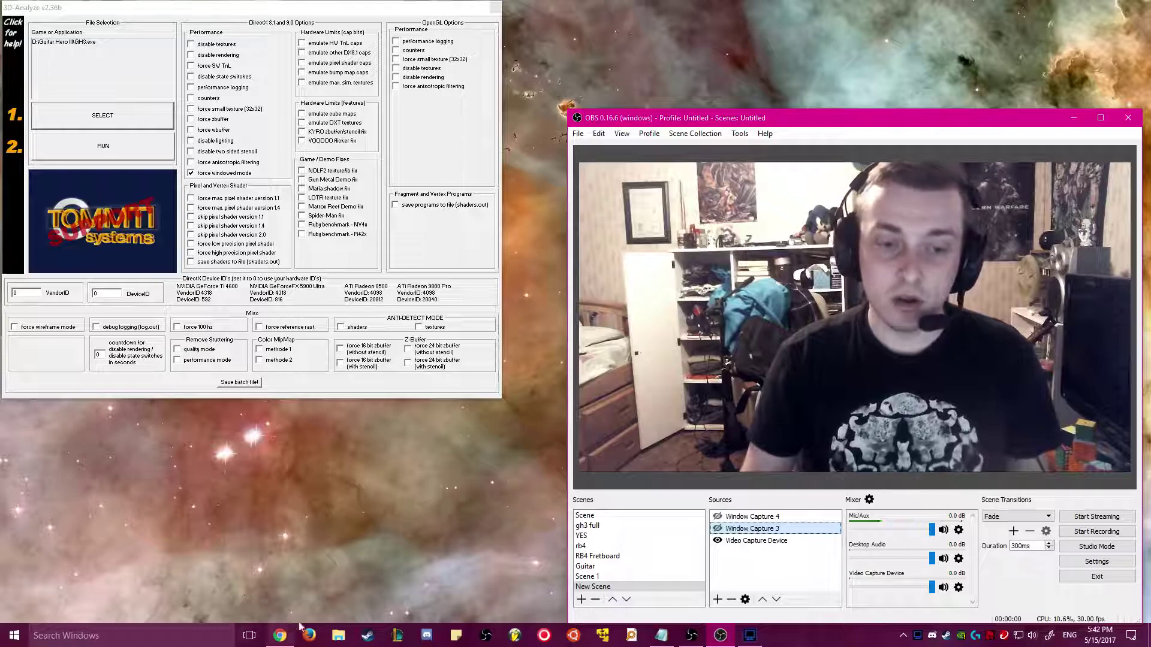
# Step: Switch to Notepad, highlight the Streamlabs address under Step 3, and bring up the Streamlabs website in Chrome
pyautogui.click(661, 636)
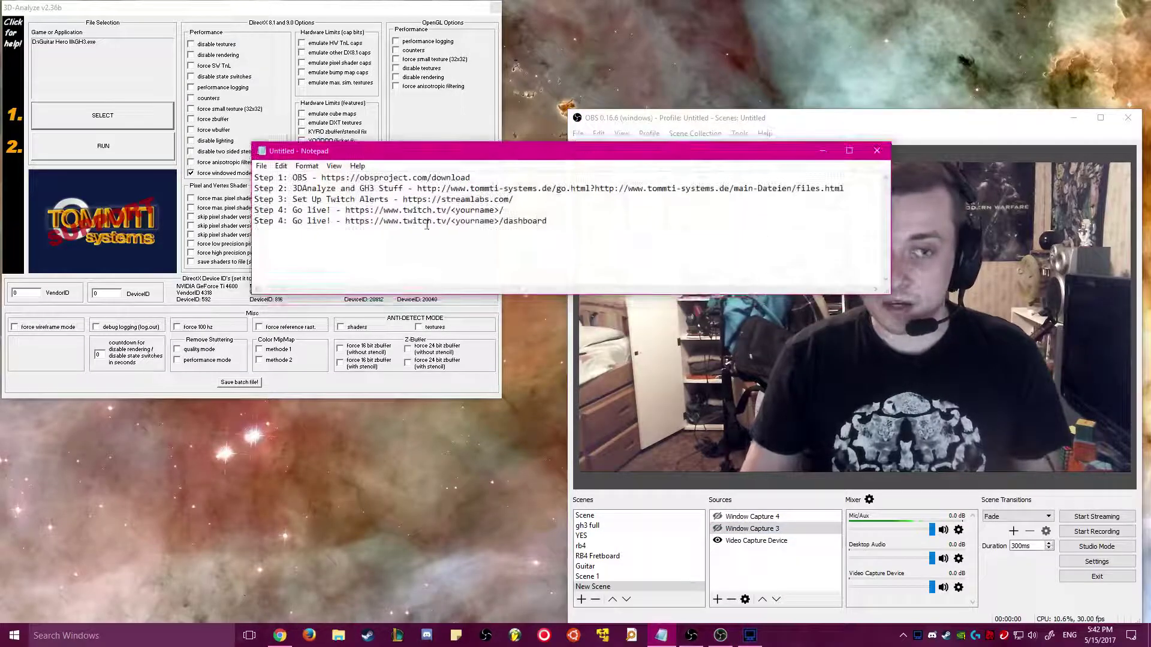
pyautogui.moveTo(412, 199); pyautogui.dragTo(513, 199)
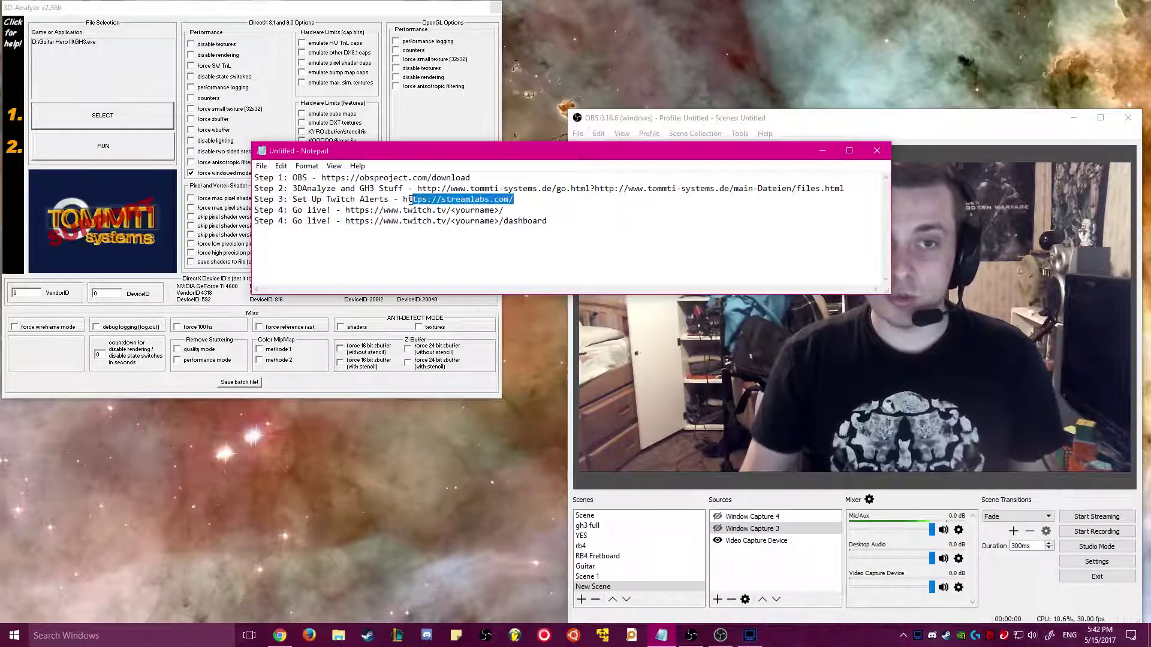
pyautogui.click(280, 636)
pyautogui.click(410, 8)
pyautogui.click(159, 8)
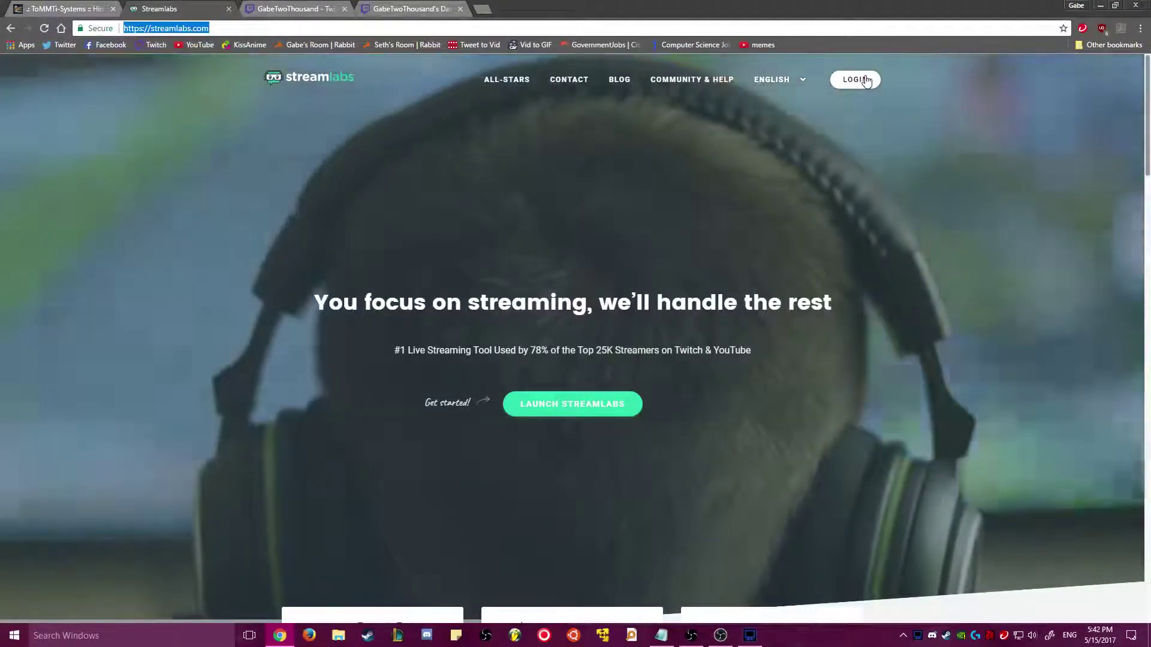
# Step: Log in to Streamlabs by connecting with Twitch and open the AlertBox widget
pyautogui.click(867, 81)
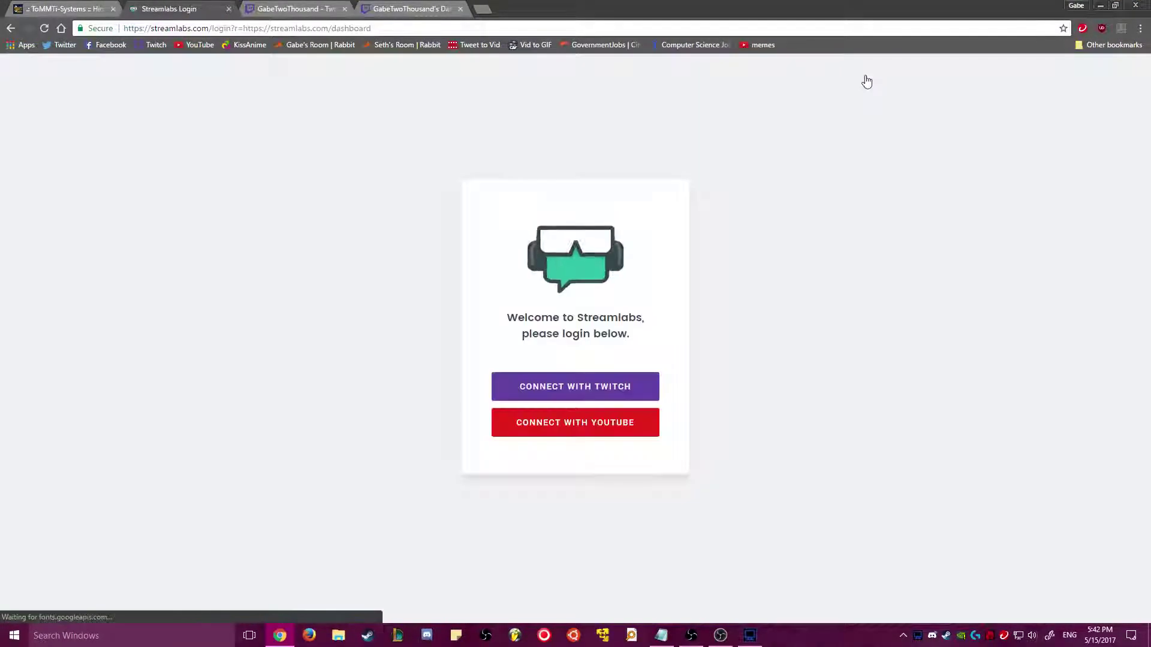
pyautogui.click(597, 388)
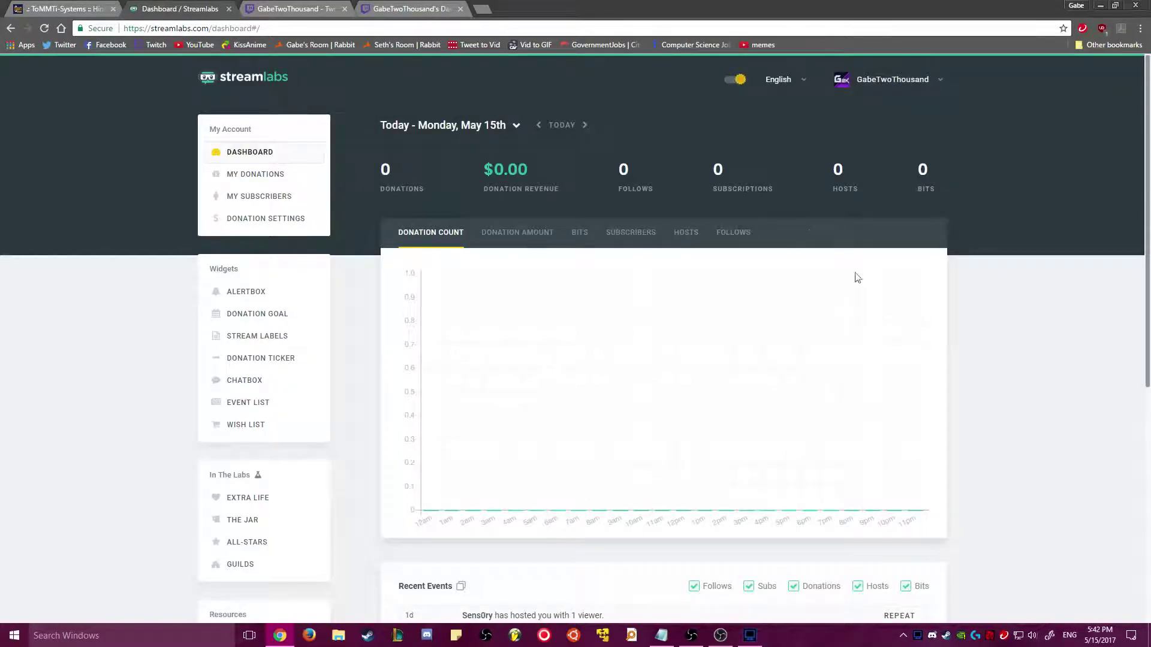
pyautogui.click(254, 296)
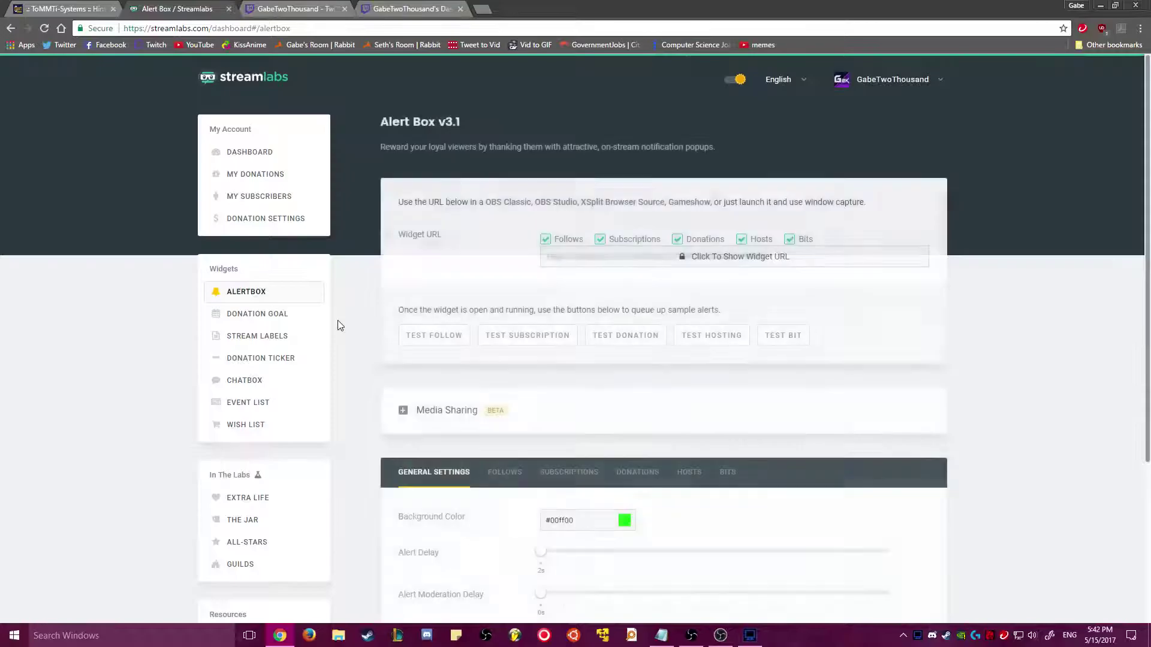
# Step: Open the Alert Box's follow alert settings and examine the layout, animation, message, image and sound options
pyautogui.scroll(-3, 476, 362)
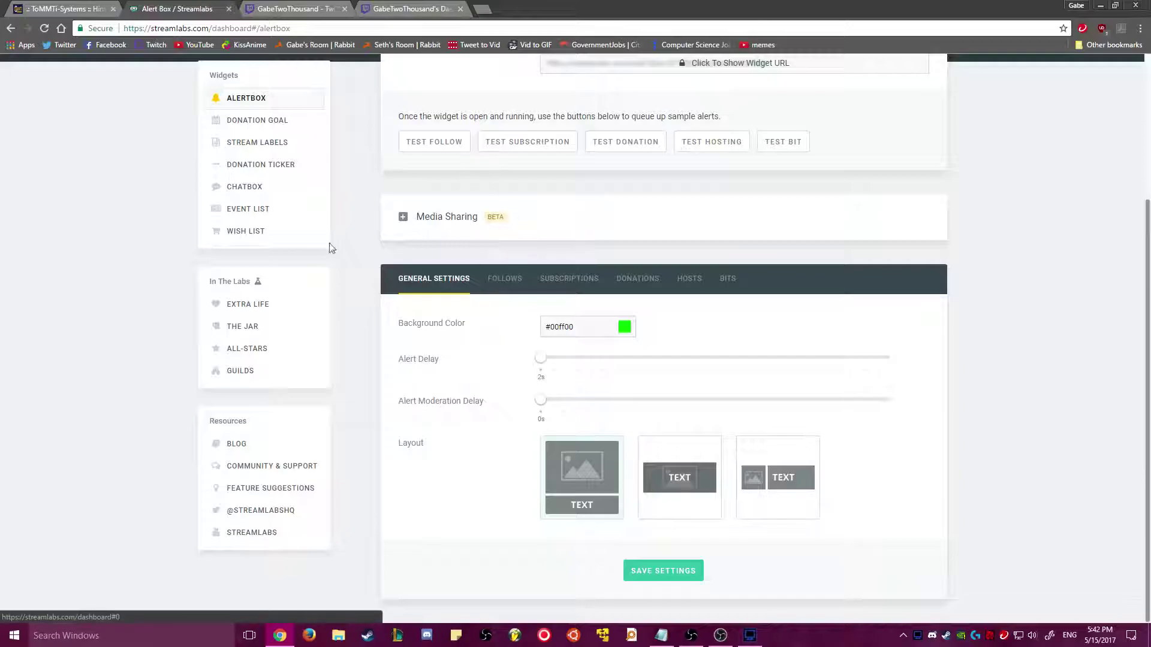
pyautogui.click(494, 287)
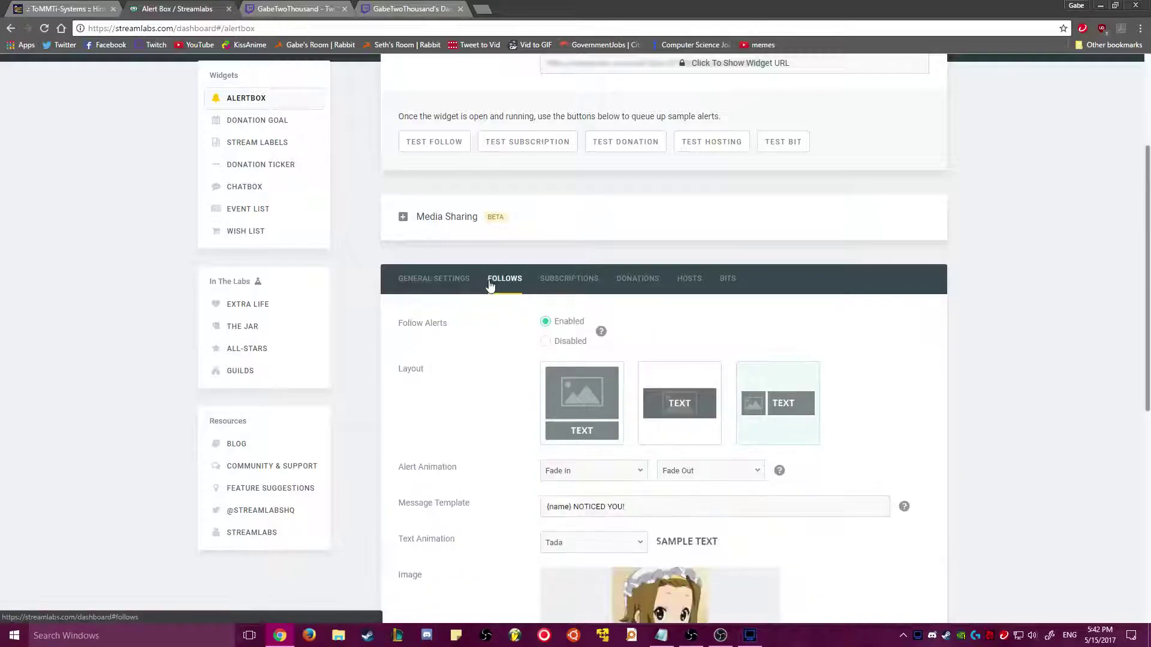
pyautogui.scroll(-1, 514, 300)
pyautogui.scroll(-1, 514, 300)
pyautogui.scroll(-1, 585, 217)
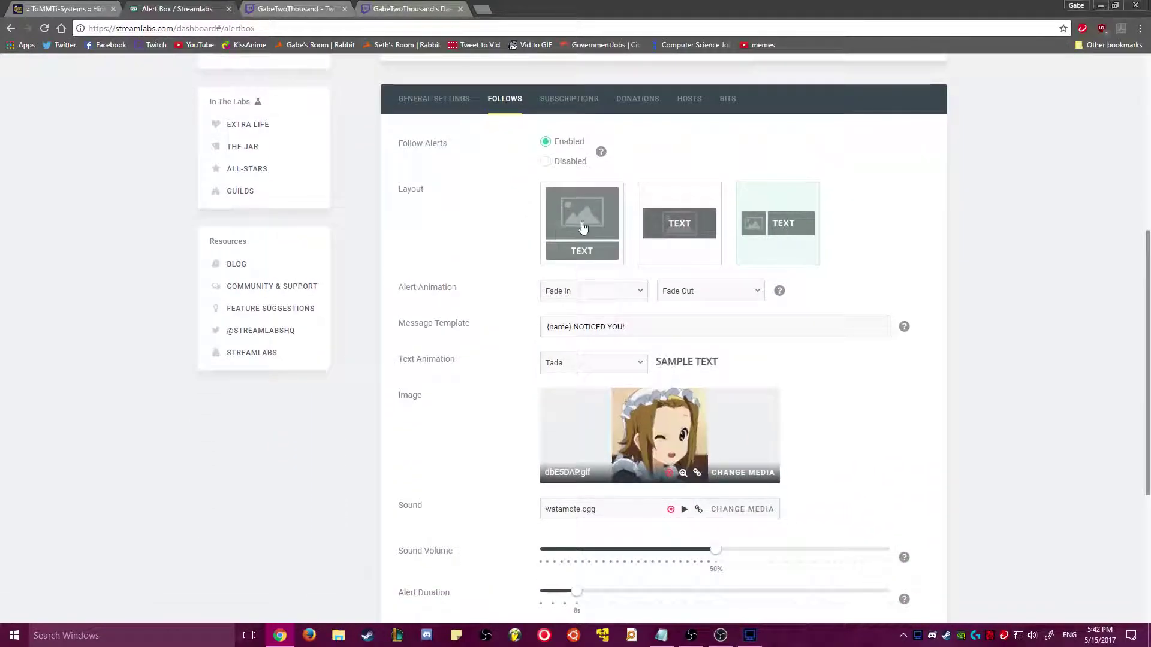
# Step: Examine the follow alert's message template, including its {name} placeholder and the surrounding text
pyautogui.scroll(-1, 709, 271)
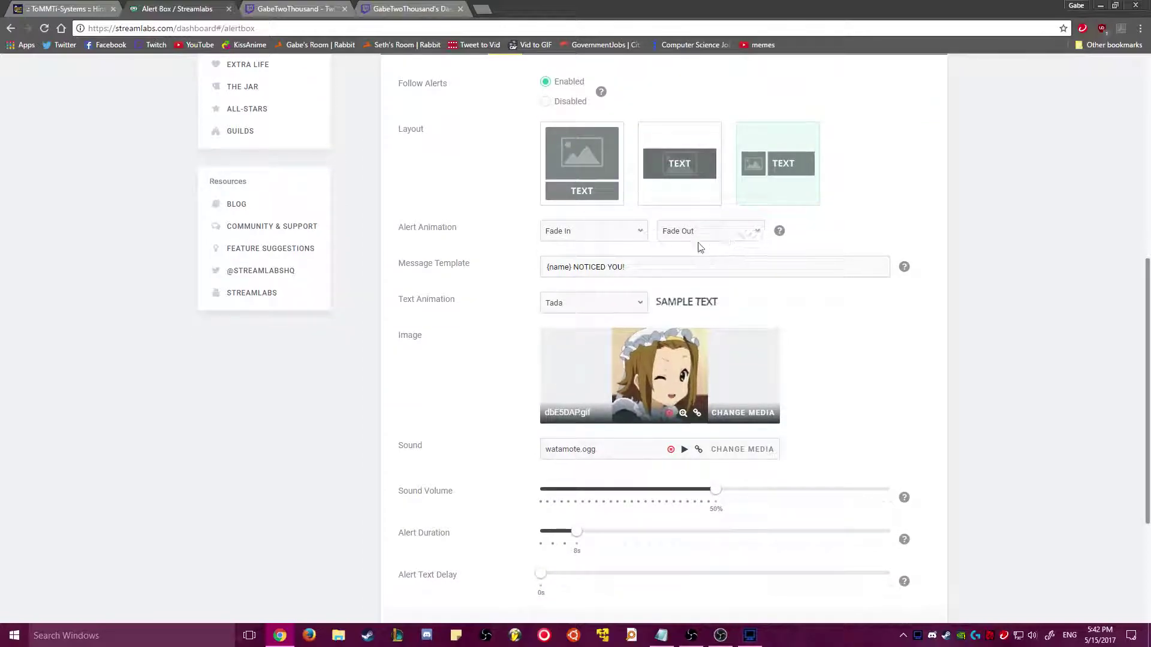
pyautogui.moveTo(625, 267); pyautogui.dragTo(523, 274)
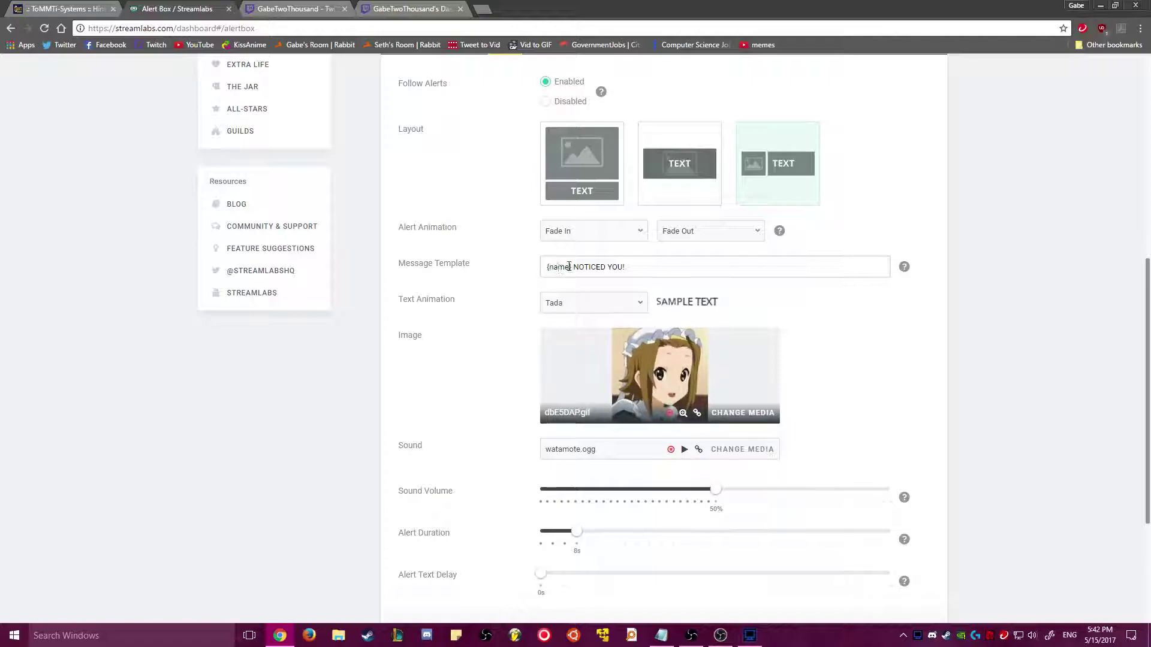
pyautogui.moveTo(573, 266)
pyautogui.mouseDown()
pyautogui.moveTo(625, 271)
pyautogui.moveTo(577, 264)
pyautogui.mouseUp()
pyautogui.click(644, 265)
pyautogui.click(655, 268)
pyautogui.scroll(-2, 677, 375)
pyautogui.scroll(1, 639, 309)
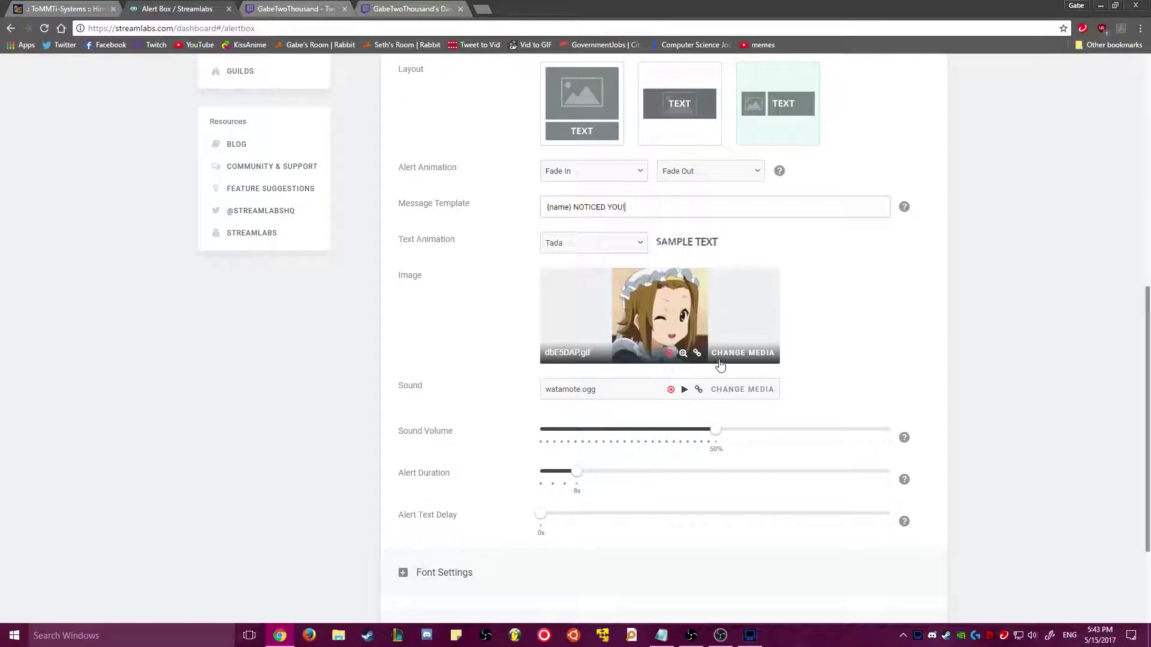
# Step: Look into the follow alert's Font Settings and Alert Variations sections, collapsing each one after viewing
pyautogui.scroll(-3, 797, 398)
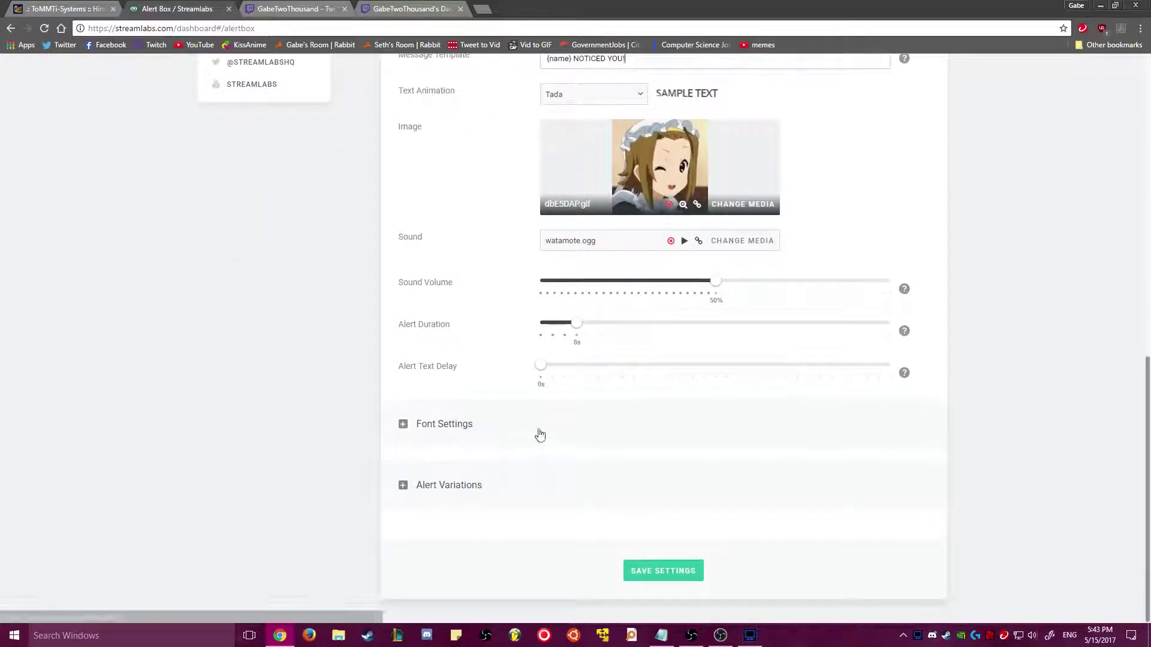
pyautogui.click(403, 425)
pyautogui.click(403, 424)
pyautogui.click(402, 485)
pyautogui.scroll(-1, 402, 484)
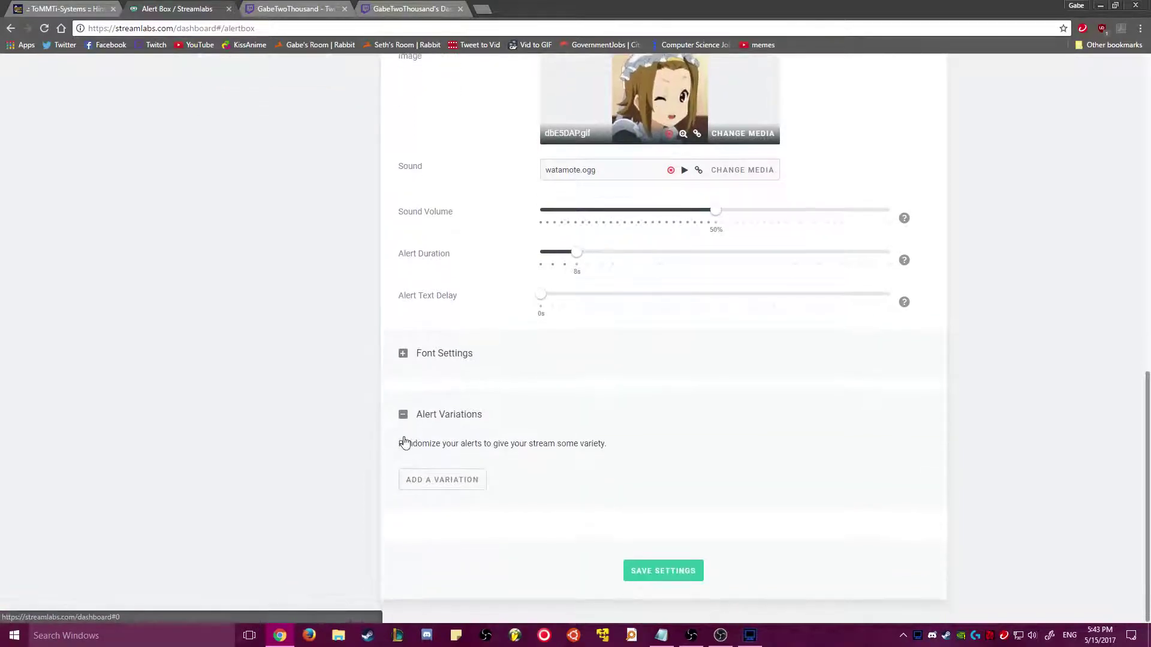
pyautogui.click(403, 414)
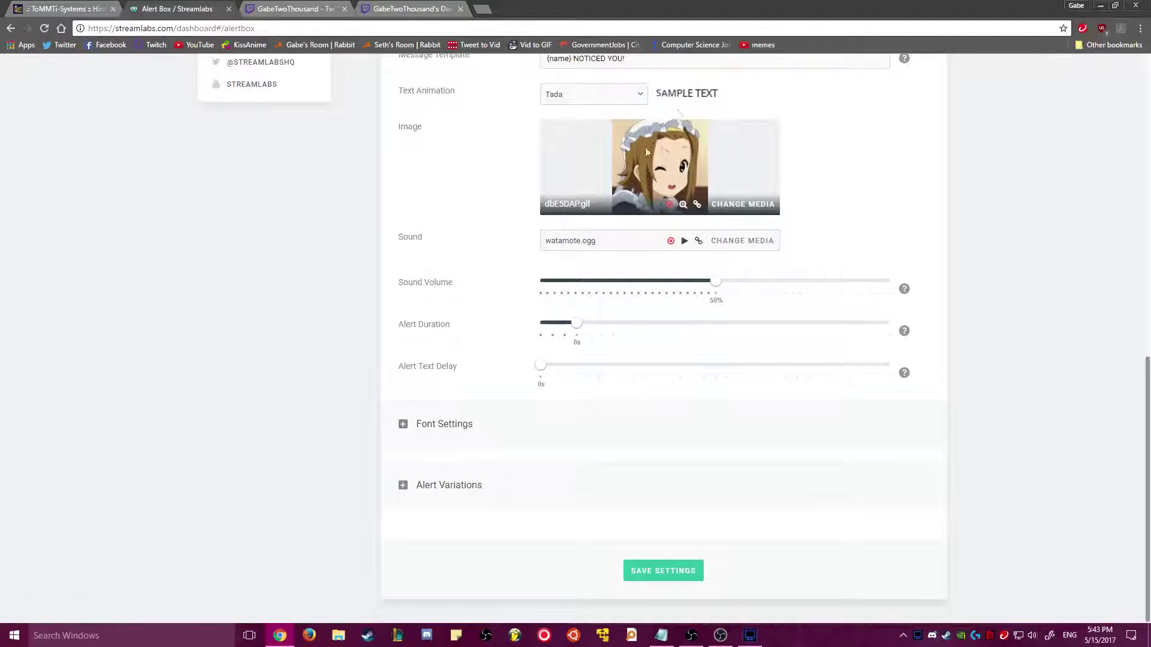
# Step: Look through the Alert Box's subscription and donation alert settings
pyautogui.scroll(10, 796, 426)
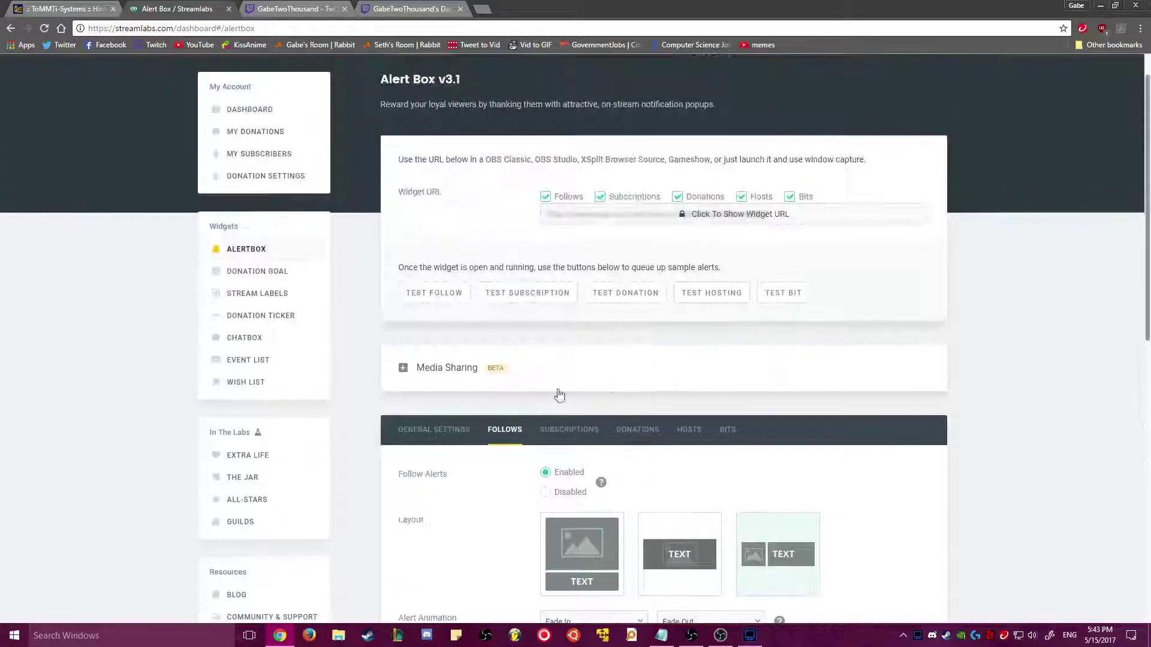
pyautogui.scroll(-3, 575, 443)
pyautogui.click(578, 251)
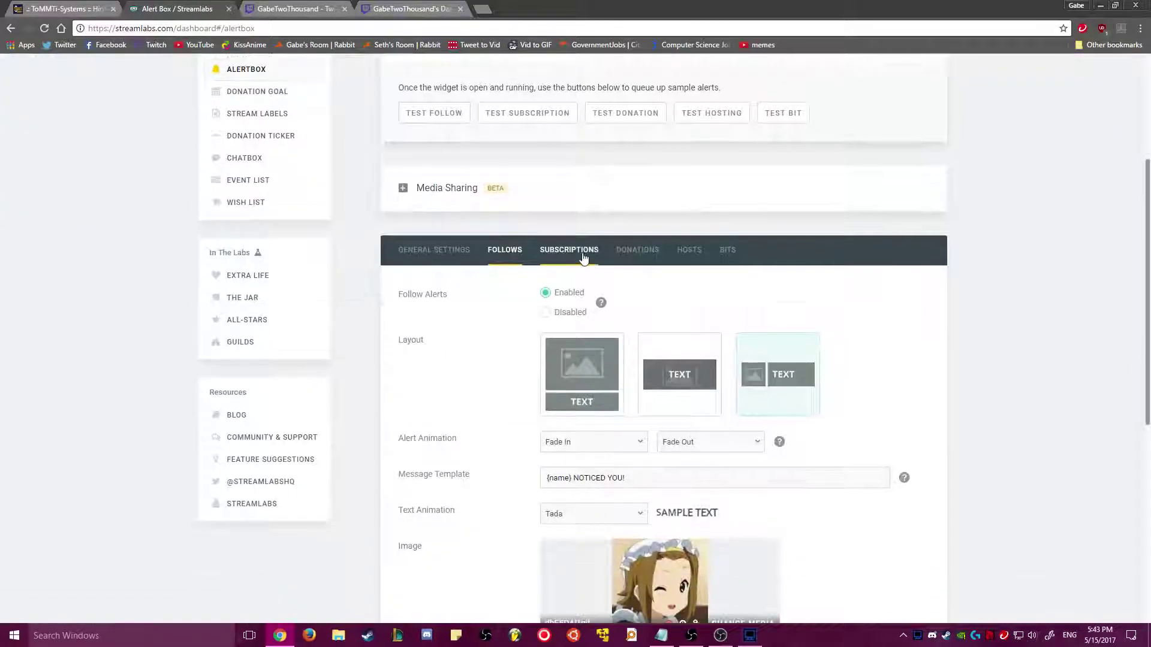
pyautogui.scroll(-1, 608, 293)
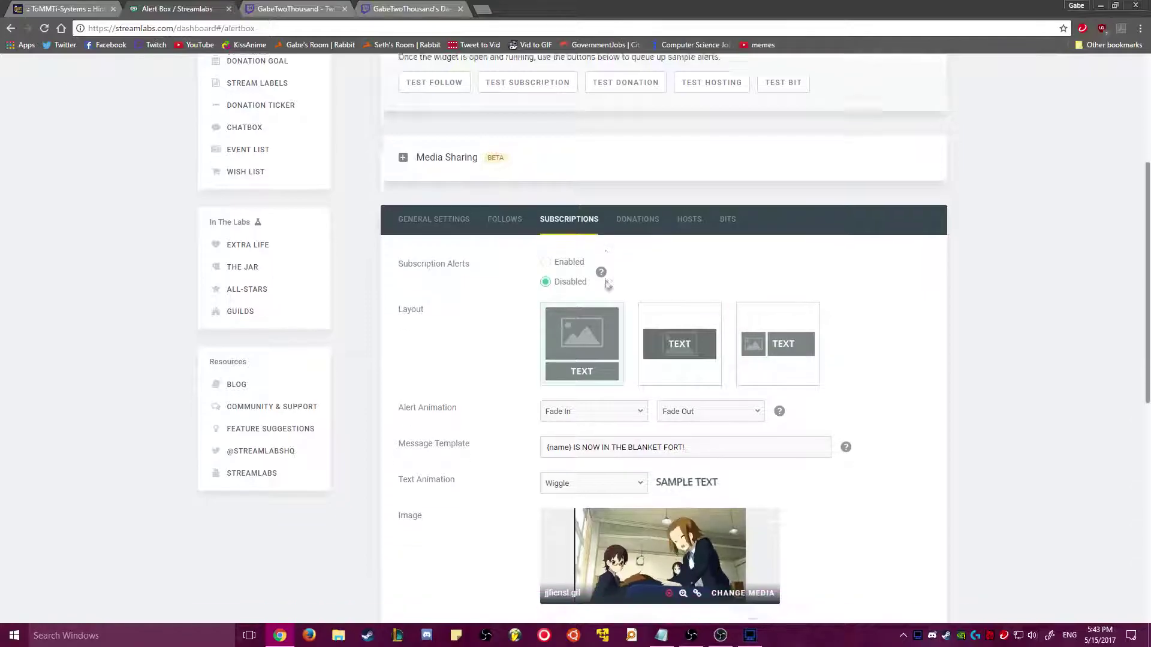
pyautogui.scroll(1, 610, 291)
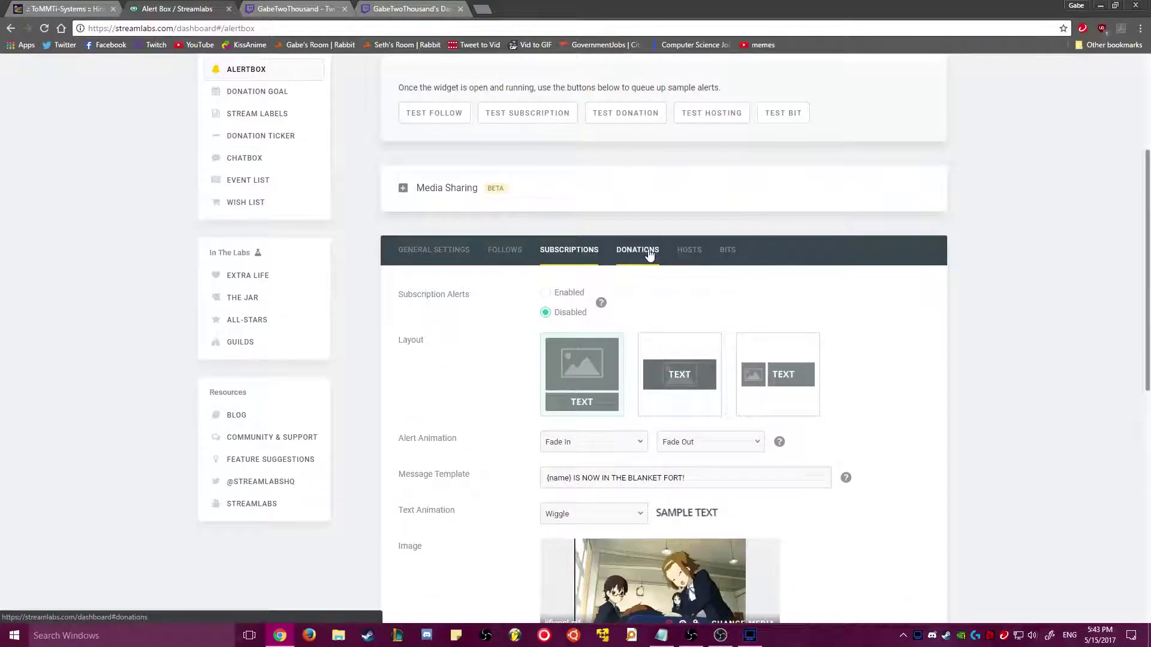
pyautogui.click(689, 251)
pyautogui.click(569, 252)
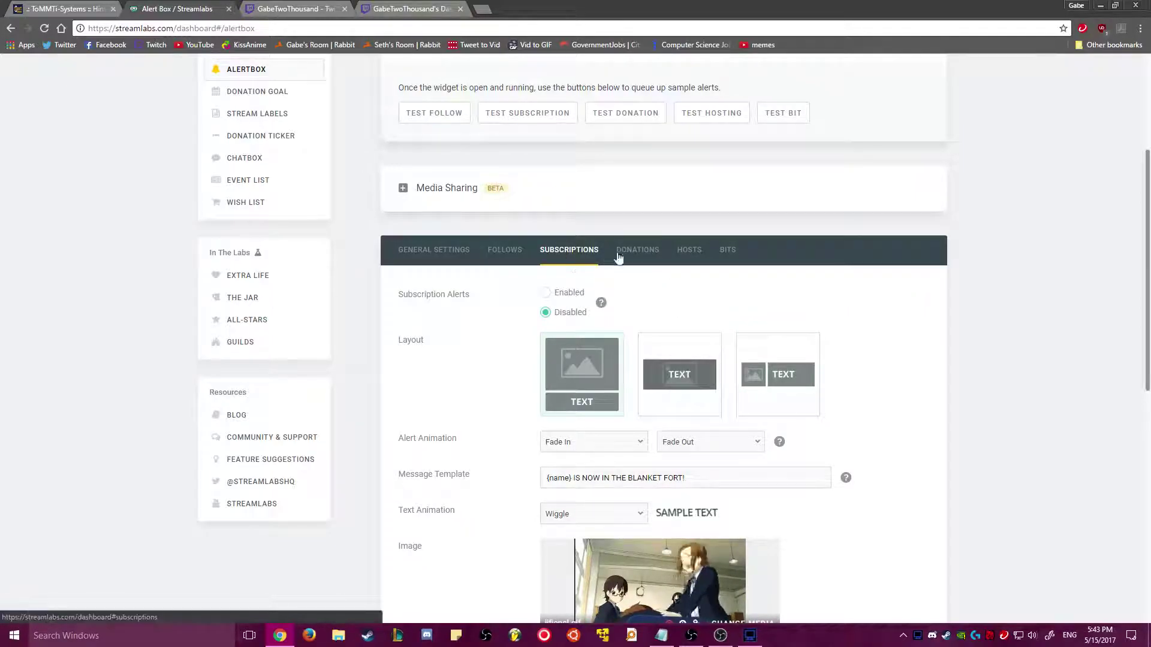
pyautogui.click(638, 251)
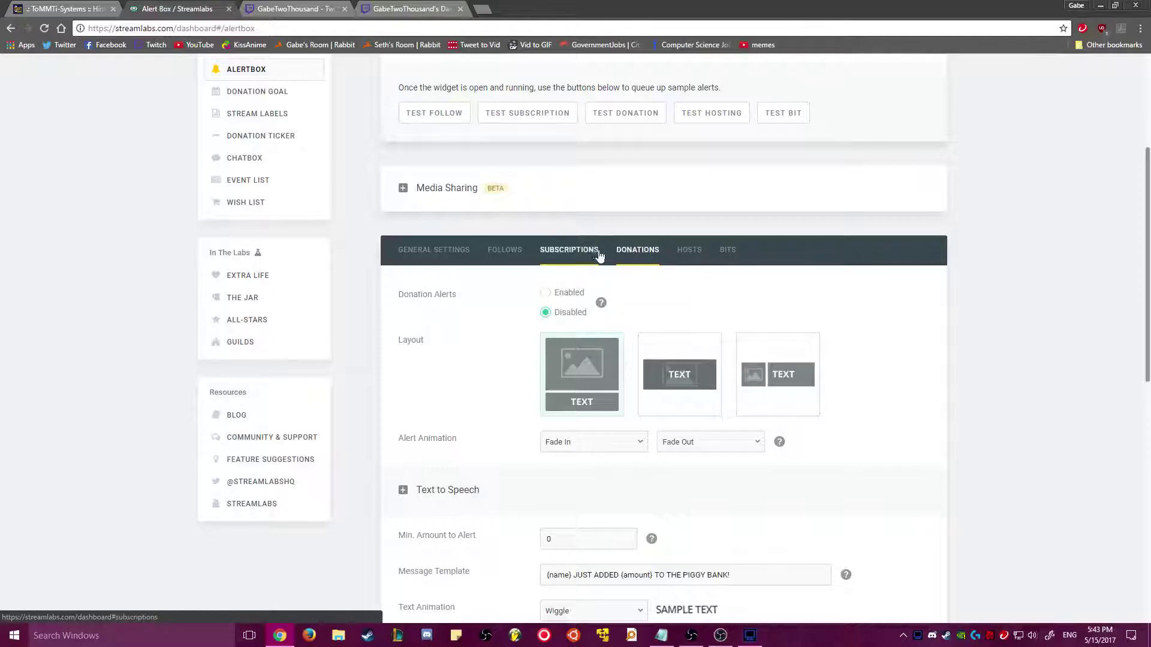
# Step: Open the host alert settings and examine the message template with its {name} and {count} placeholders
pyautogui.click(698, 256)
pyautogui.scroll(-5, 697, 283)
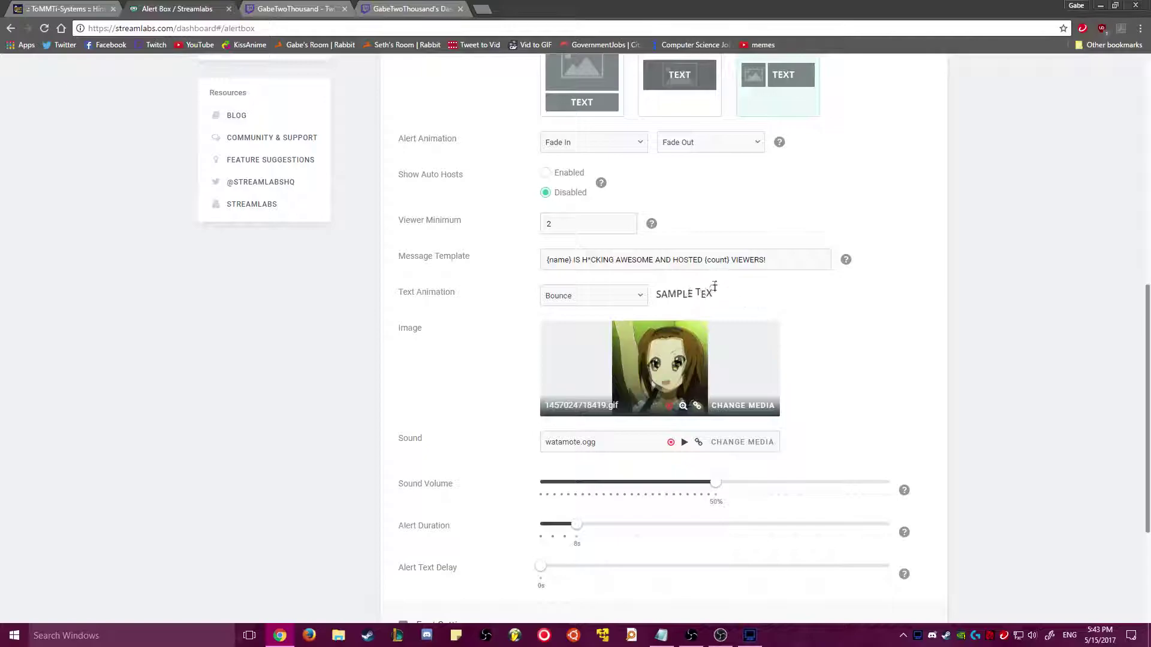
pyautogui.click(575, 259)
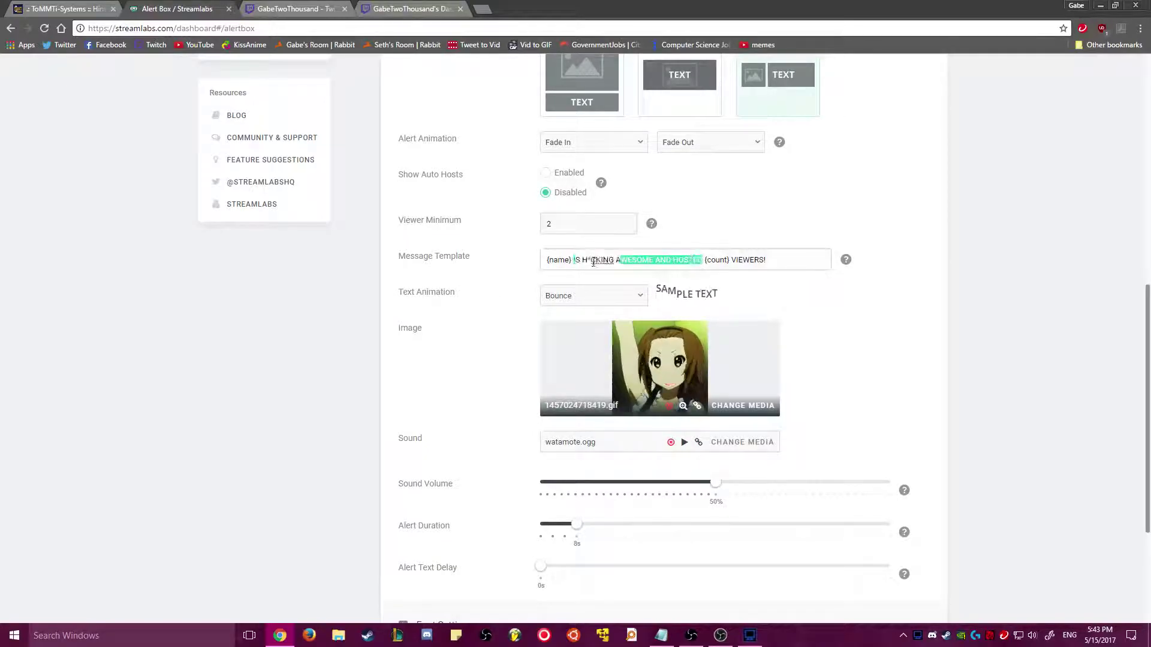
pyautogui.click(573, 259)
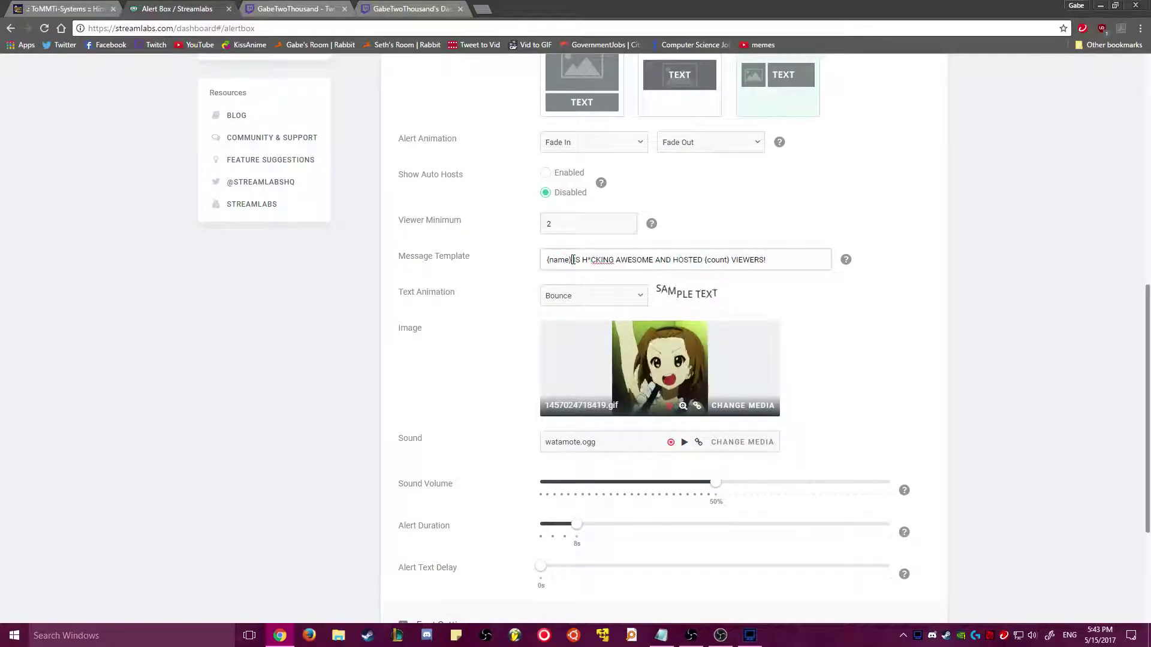
pyautogui.doubleClick(716, 259)
pyautogui.click(738, 268)
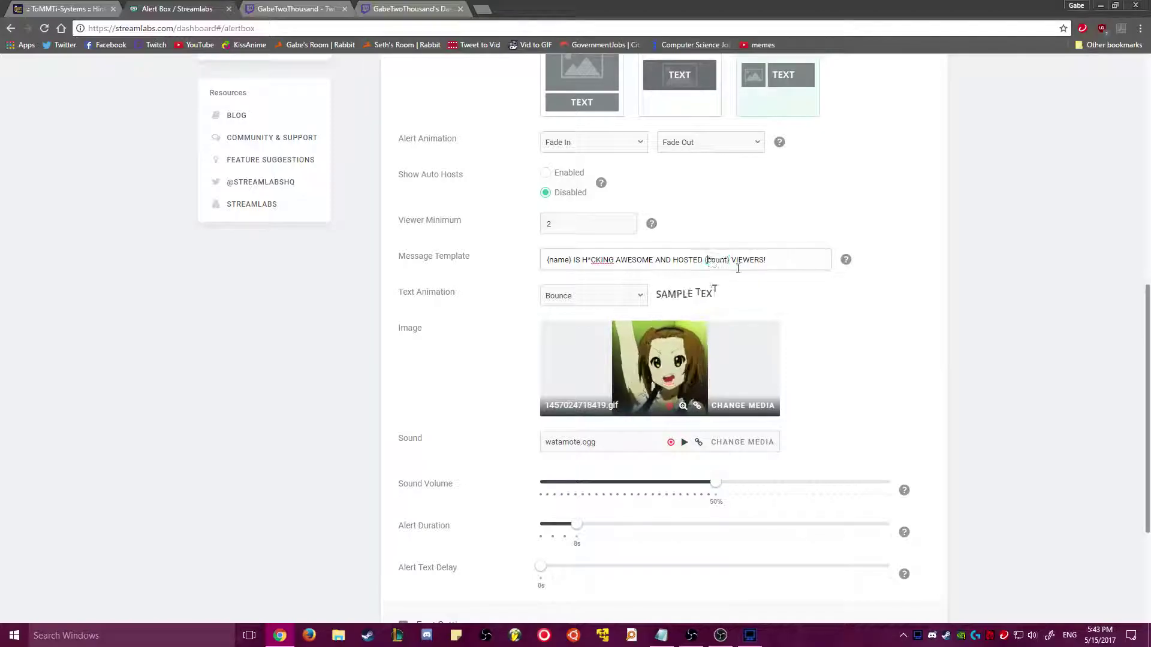
# Step: Open the bits alert settings and examine the message template
pyautogui.scroll(5, 779, 303)
pyautogui.click(727, 256)
pyautogui.scroll(-5, 749, 287)
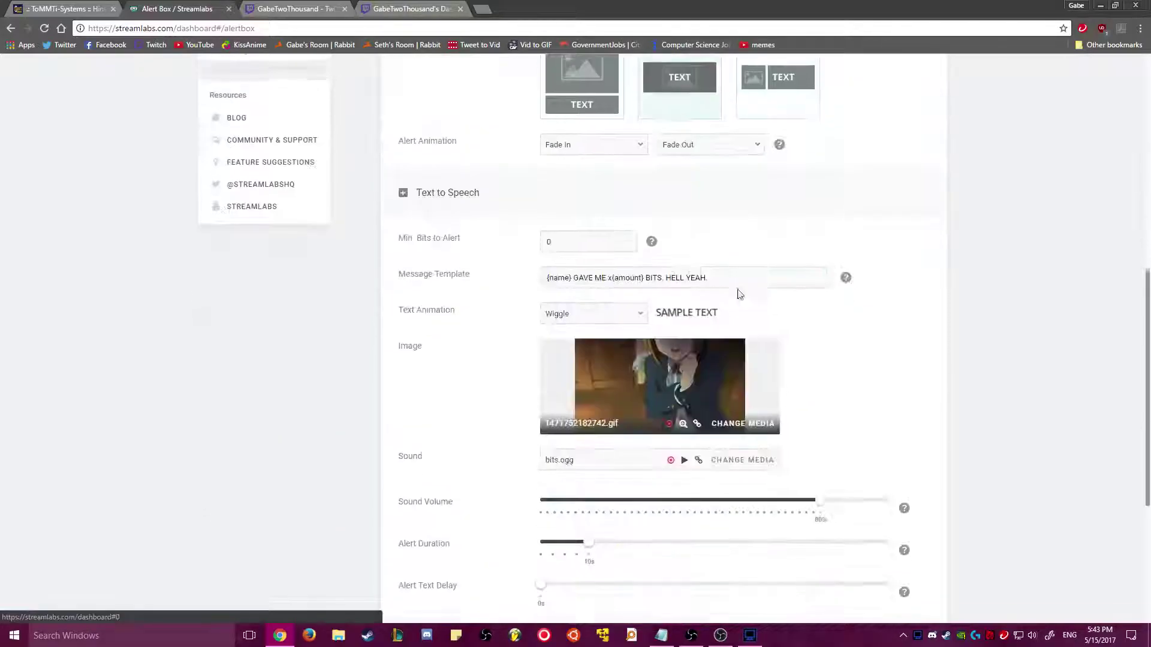
pyautogui.click(768, 283)
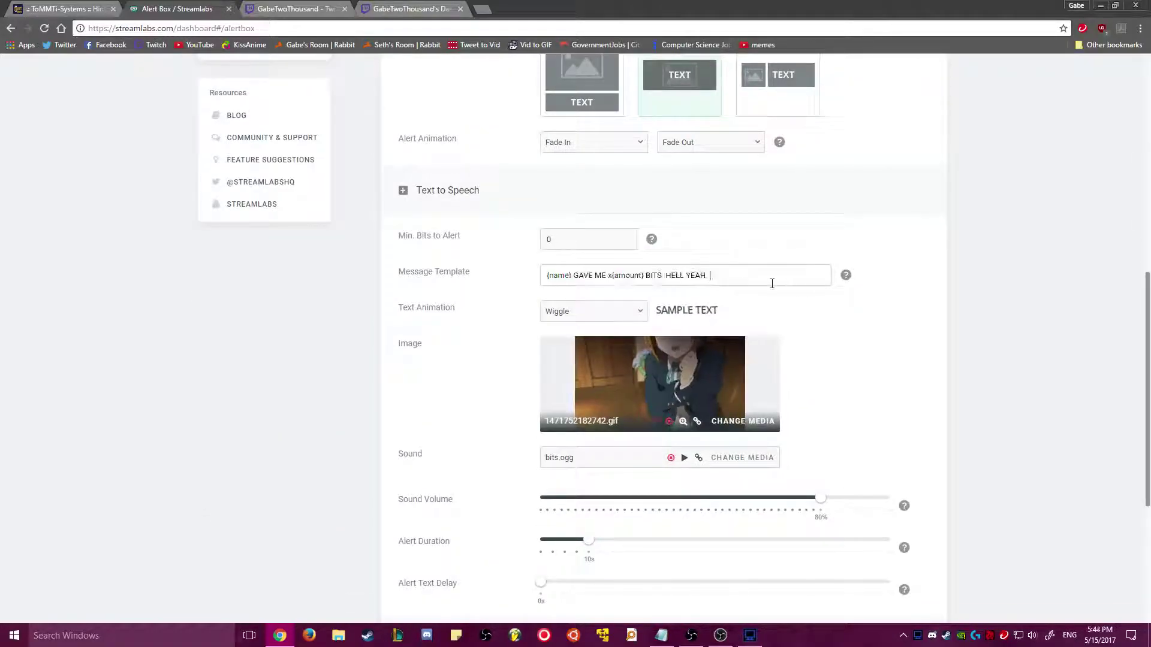
# Step: Reveal the Alert Box's widget URL and copy it
pyautogui.scroll(4, 789, 290)
pyautogui.scroll(2, 739, 313)
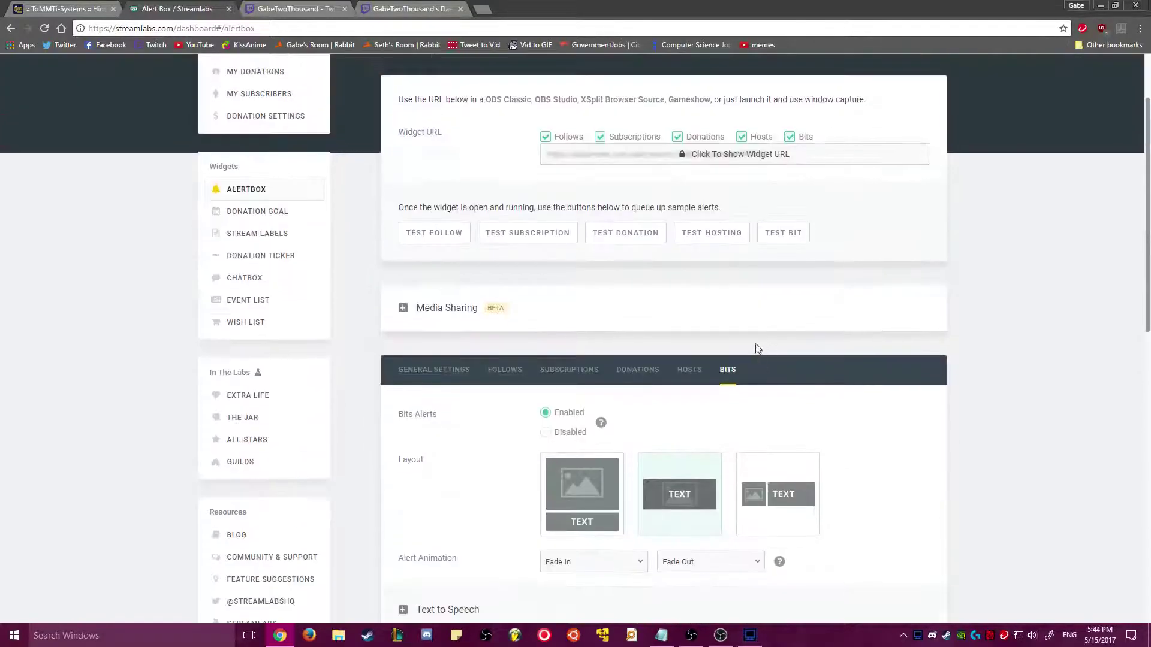
pyautogui.scroll(3, 628, 330)
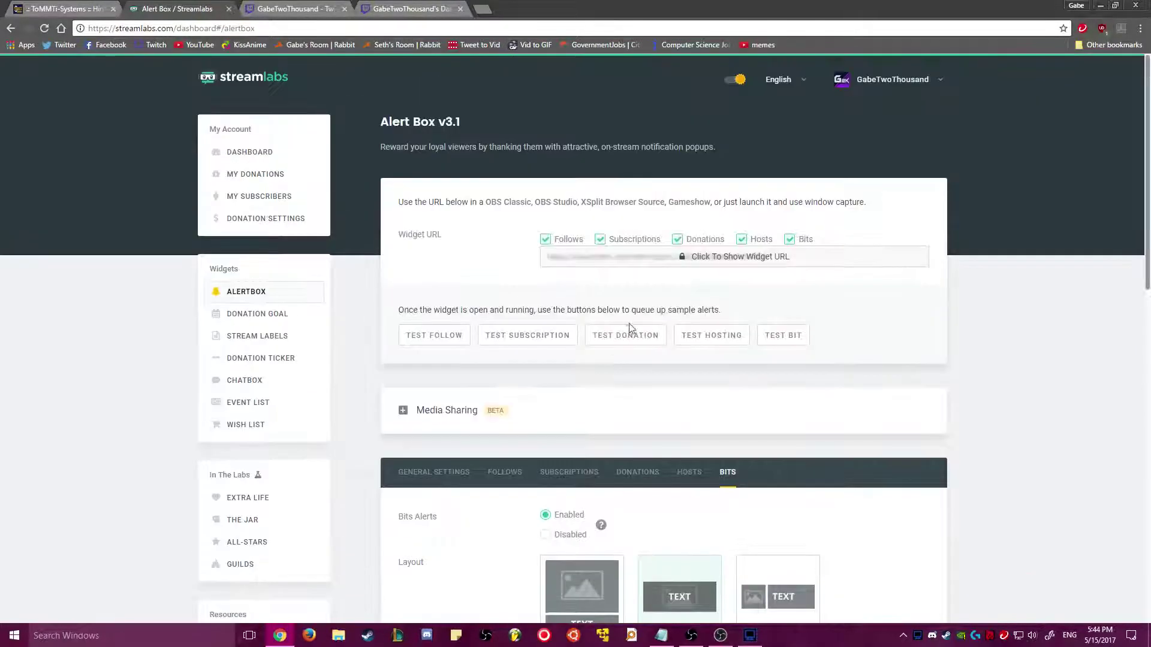
pyautogui.click(749, 263)
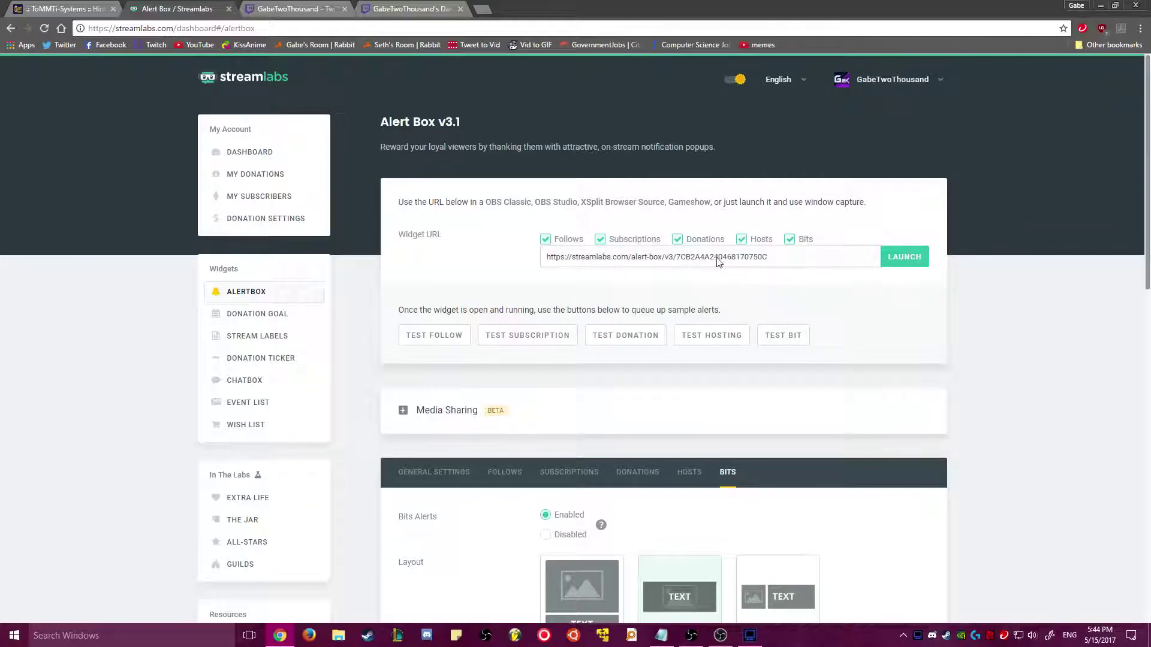
pyautogui.rightClick(756, 265)
pyautogui.click(780, 272)
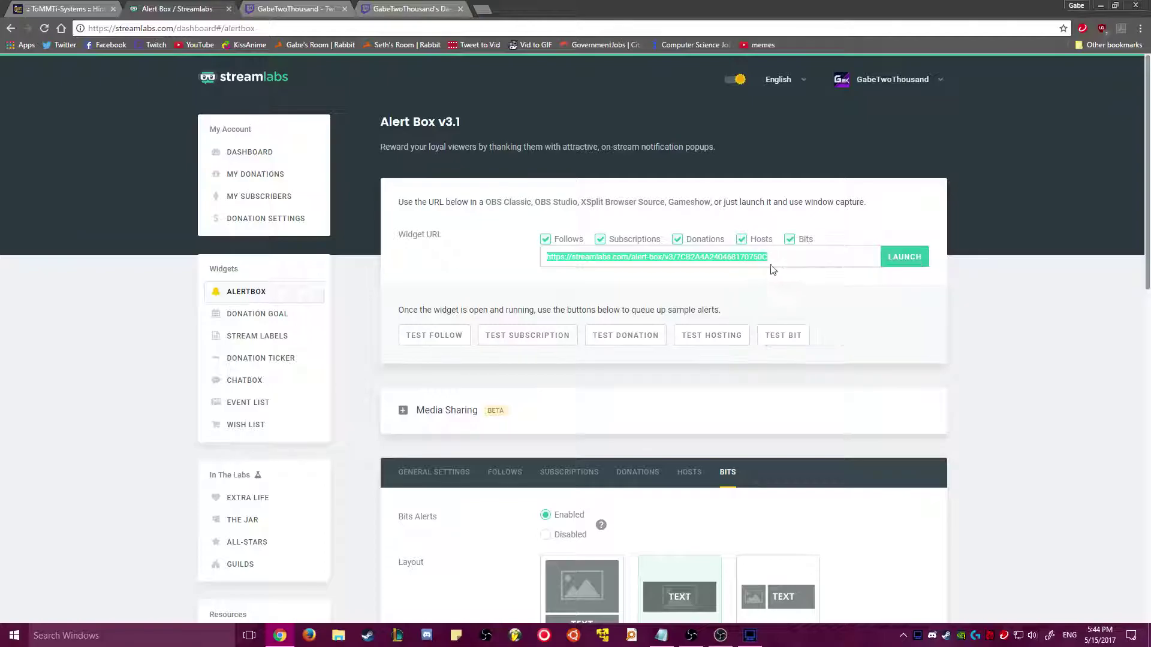
# Step: Switch to OBS and add a BrowserSource to New Scene, using the copied Alert Box widget URL and a width of 1000
pyautogui.click(747, 635)
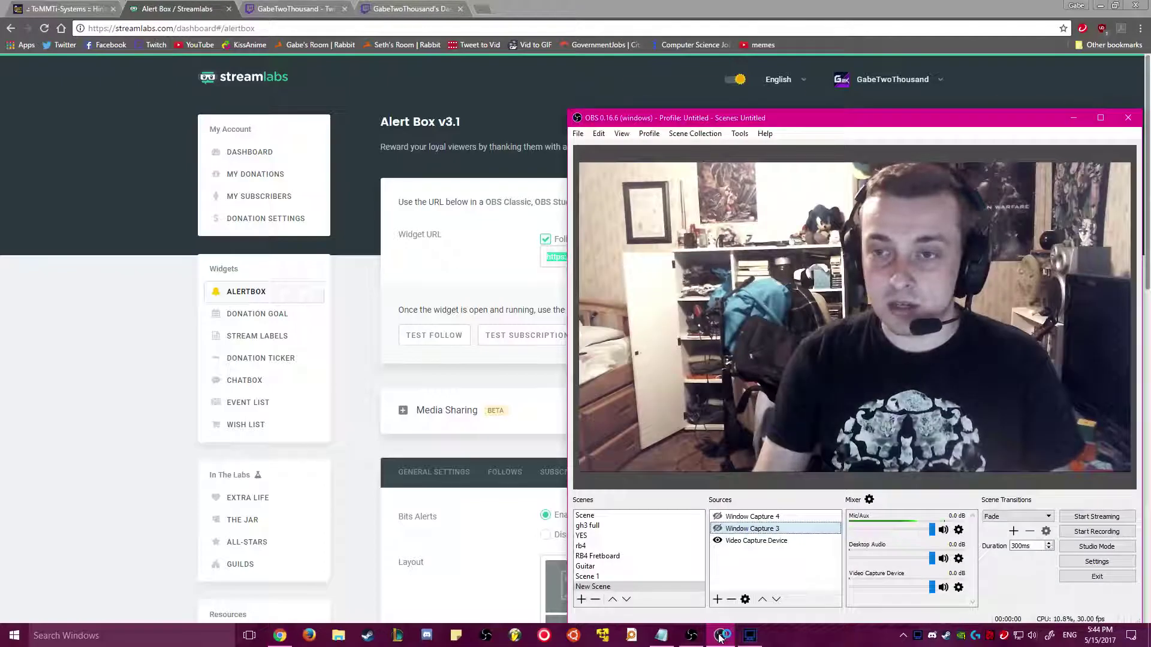
pyautogui.moveTo(781, 125); pyautogui.dragTo(666, 60)
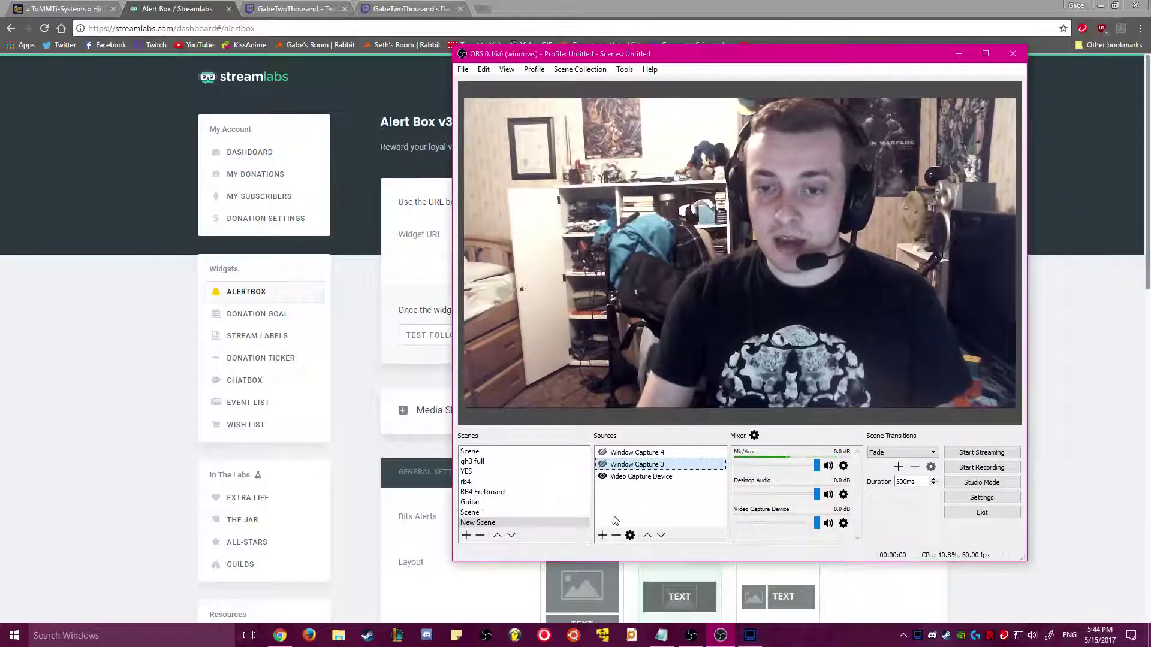
pyautogui.click(602, 535)
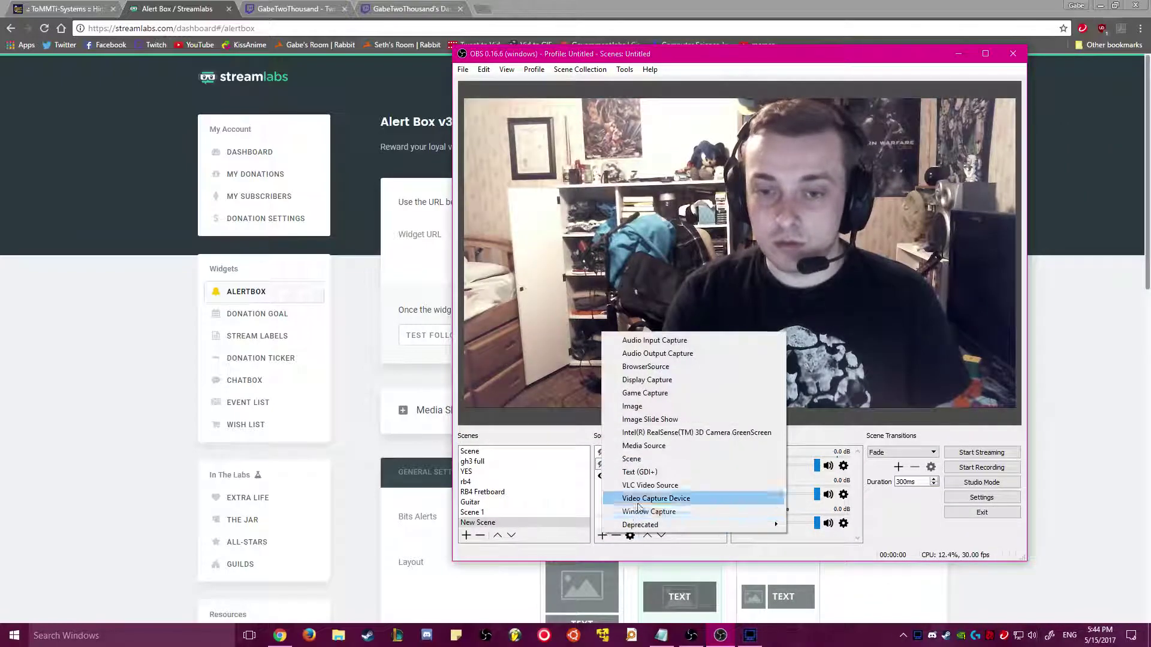
pyautogui.click(671, 368)
pyautogui.click(766, 395)
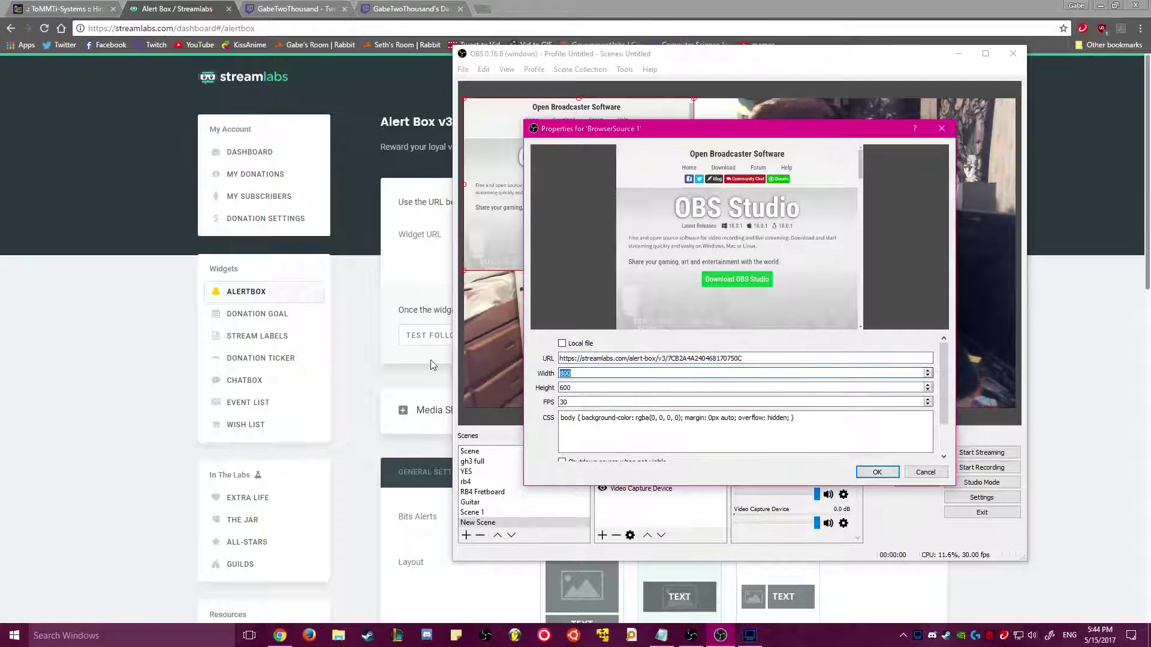
pyautogui.write('1000')
pyautogui.press('Tab')
pyautogui.press('Return')
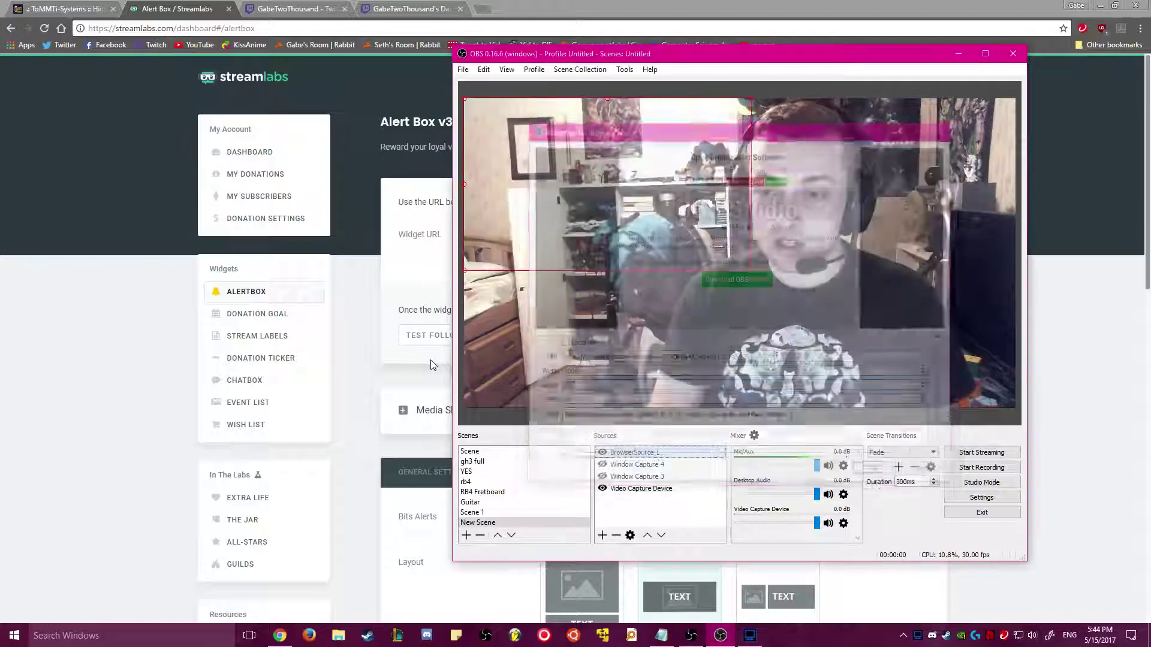
# Step: Set BrowserSource 1's width to 800 with a smaller height, and place it along the upper edge of the webcam image
pyautogui.click(622, 176)
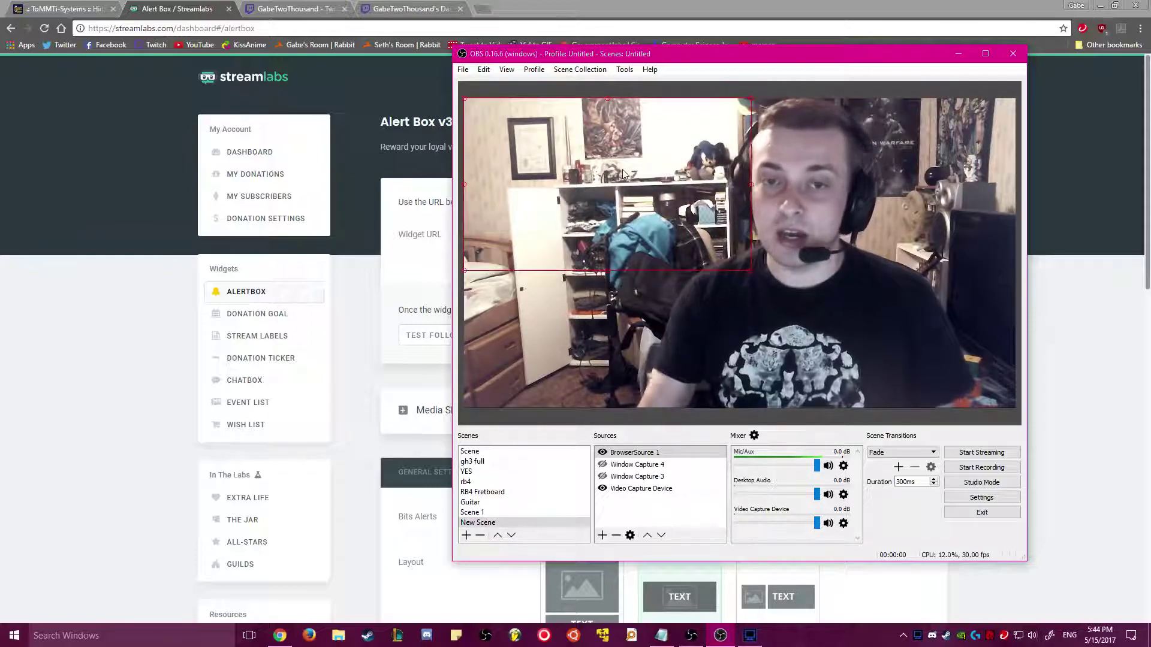
pyautogui.rightClick(649, 454)
pyautogui.click(684, 606)
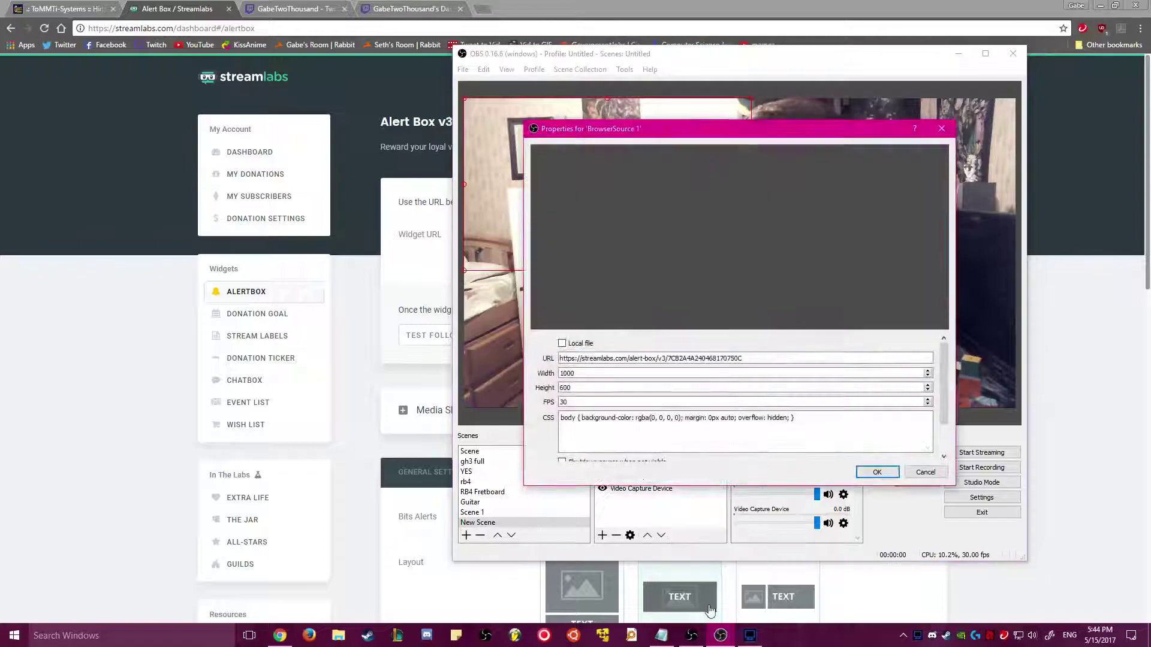
pyautogui.doubleClick(565, 388)
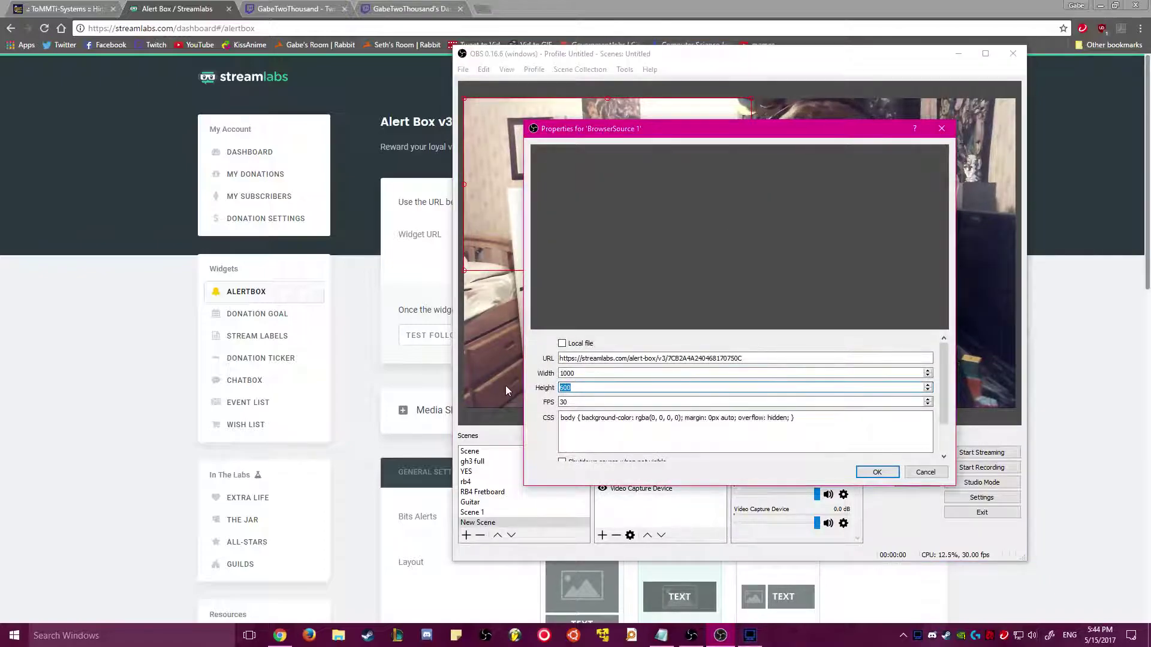
pyautogui.hotkey('shift', 'Tab')
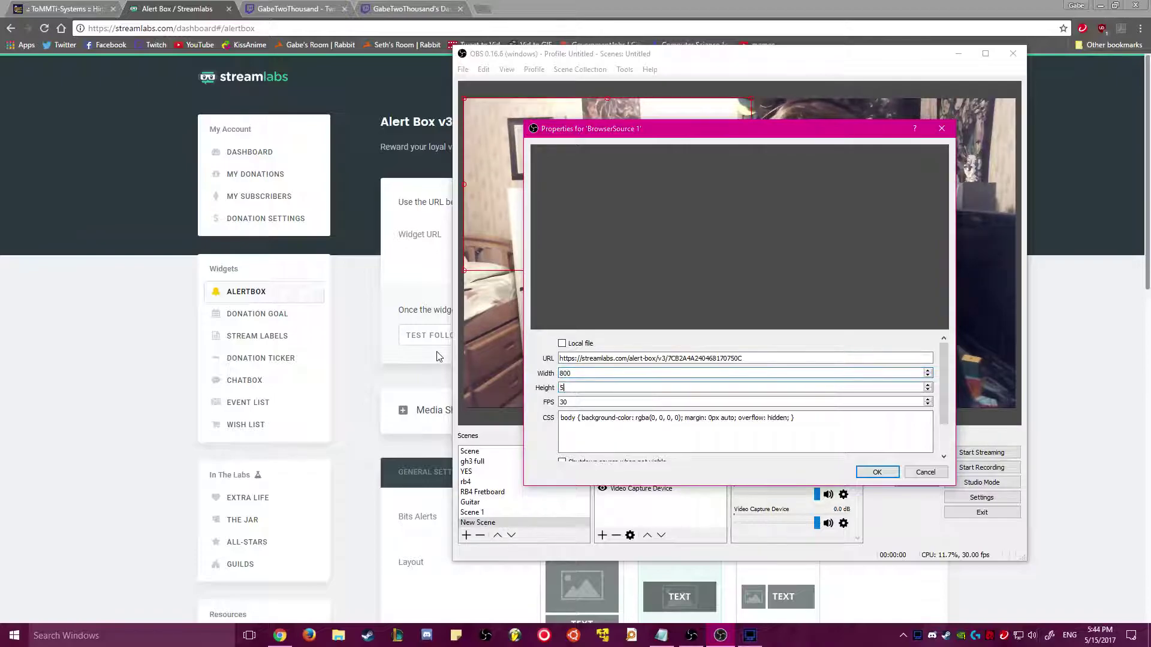
pyautogui.press('Return')
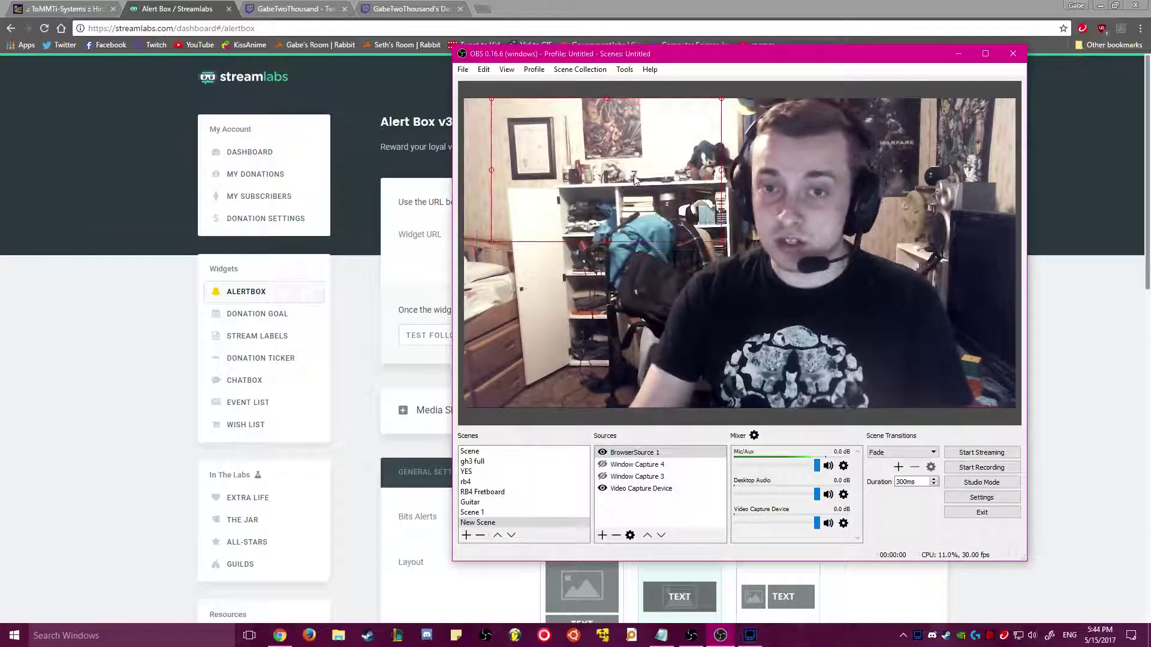
pyautogui.moveTo(636, 175); pyautogui.dragTo(645, 175)
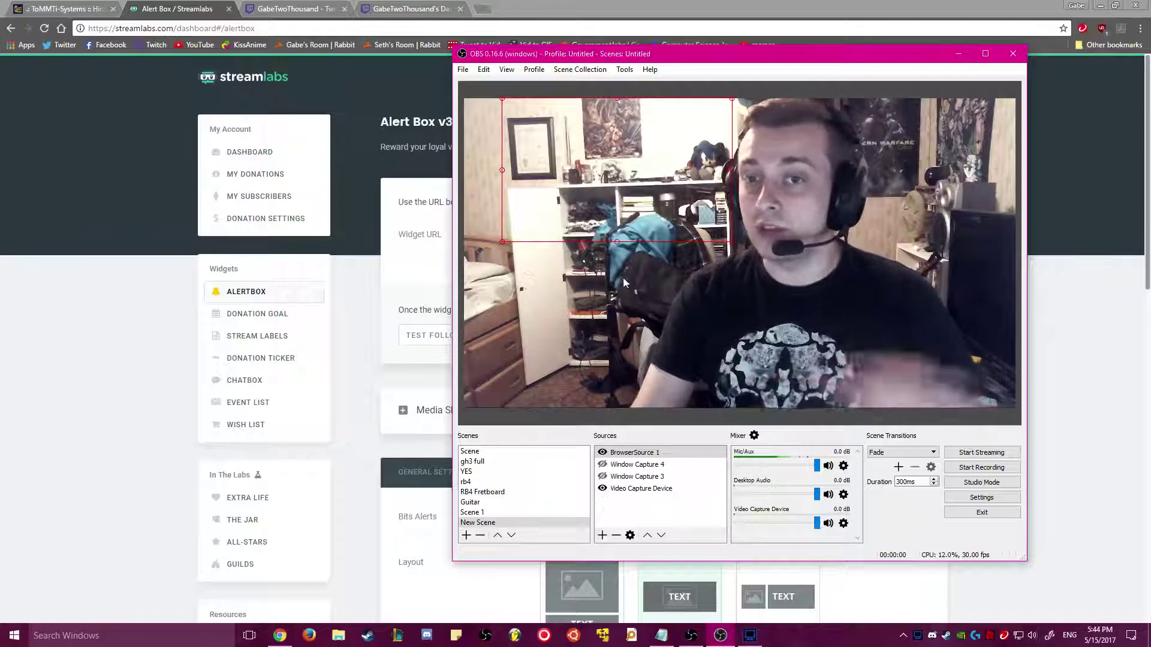
# Step: Arrange OBS and the Streamlabs page in Chrome side by side, with OBS to the left of the browser
pyautogui.moveTo(645, 54); pyautogui.dragTo(212, 89)
pyautogui.moveTo(638, 5); pyautogui.dragTo(1148, 150)
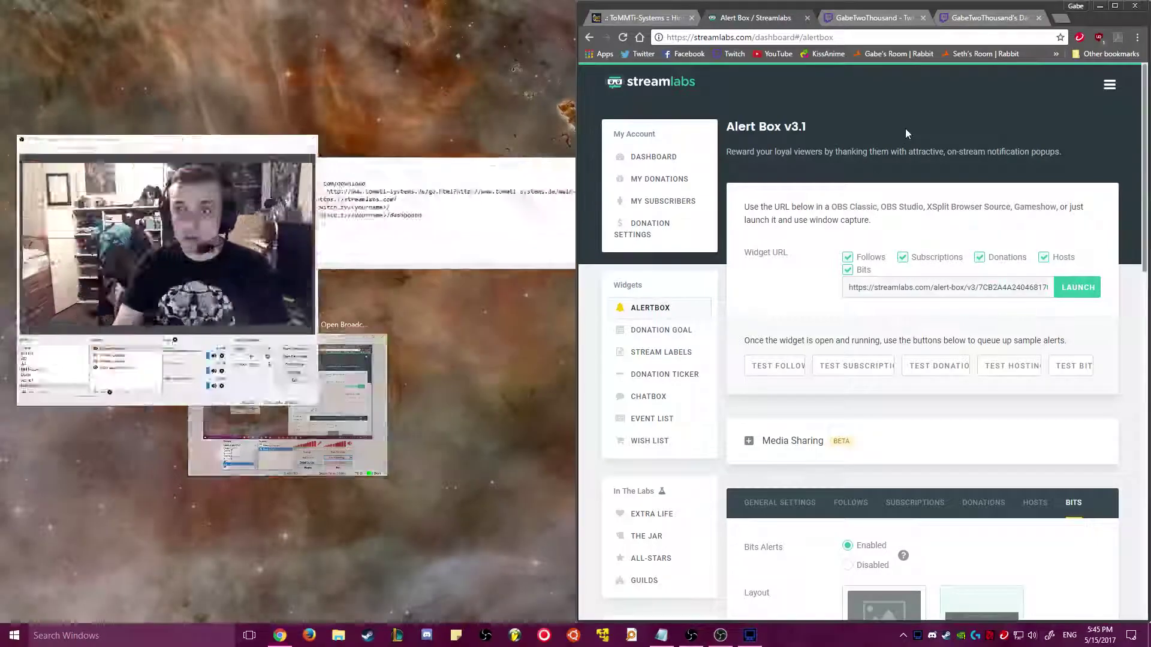
pyautogui.click(907, 133)
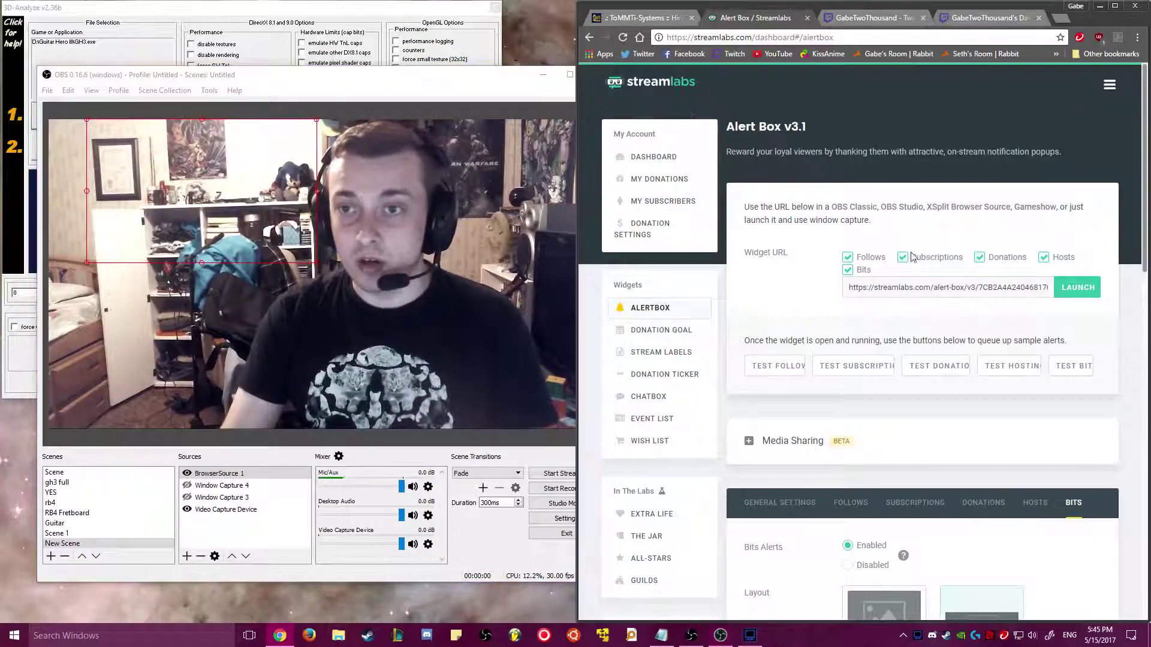
# Step: Queue a sample follow alert and a sample hosting alert to test the alert overlay
pyautogui.click(779, 376)
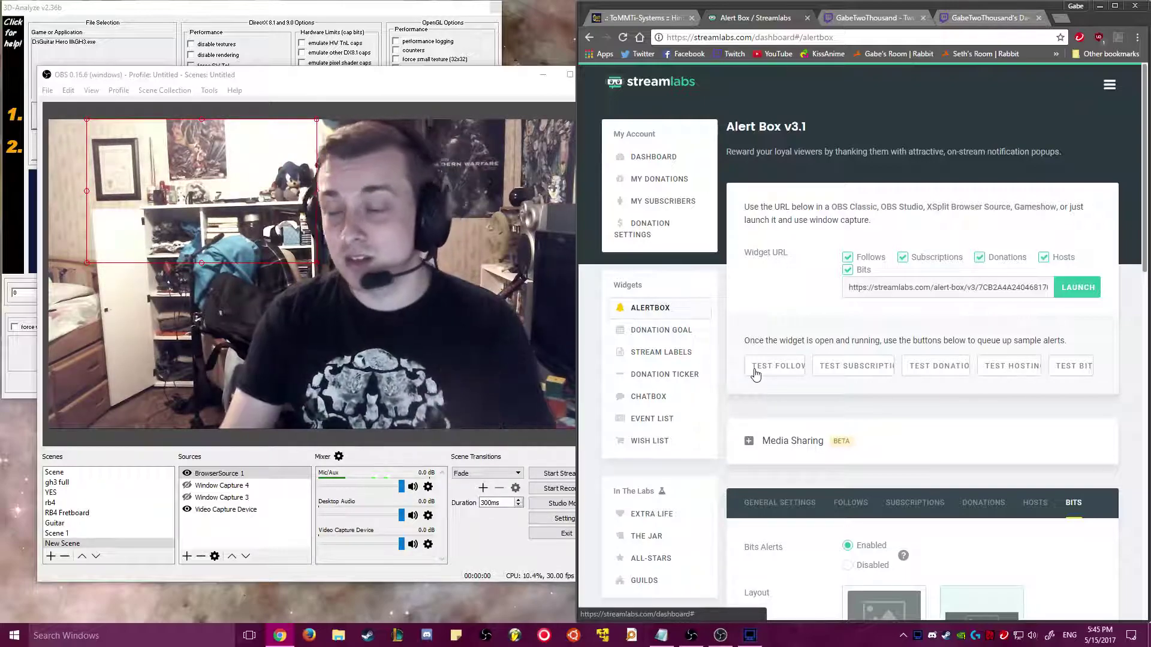
pyautogui.click(1017, 374)
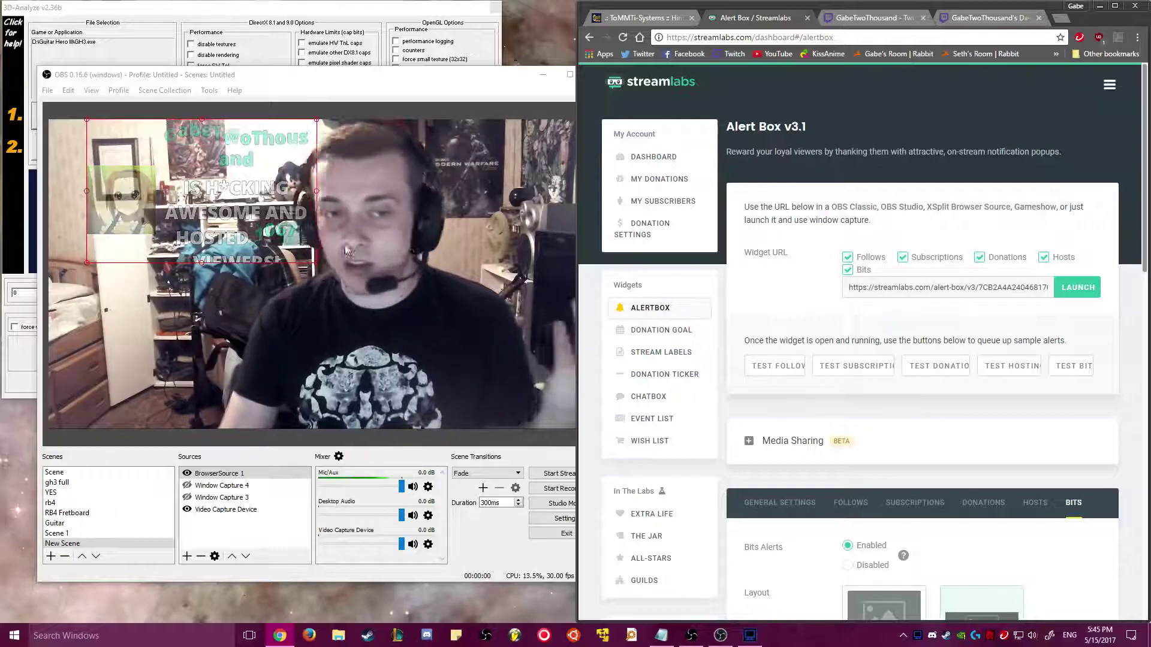
# Step: Examine the Bits alert options, expanding Font Settings, and queue a sample bits alert
pyautogui.scroll(-18, 969, 294)
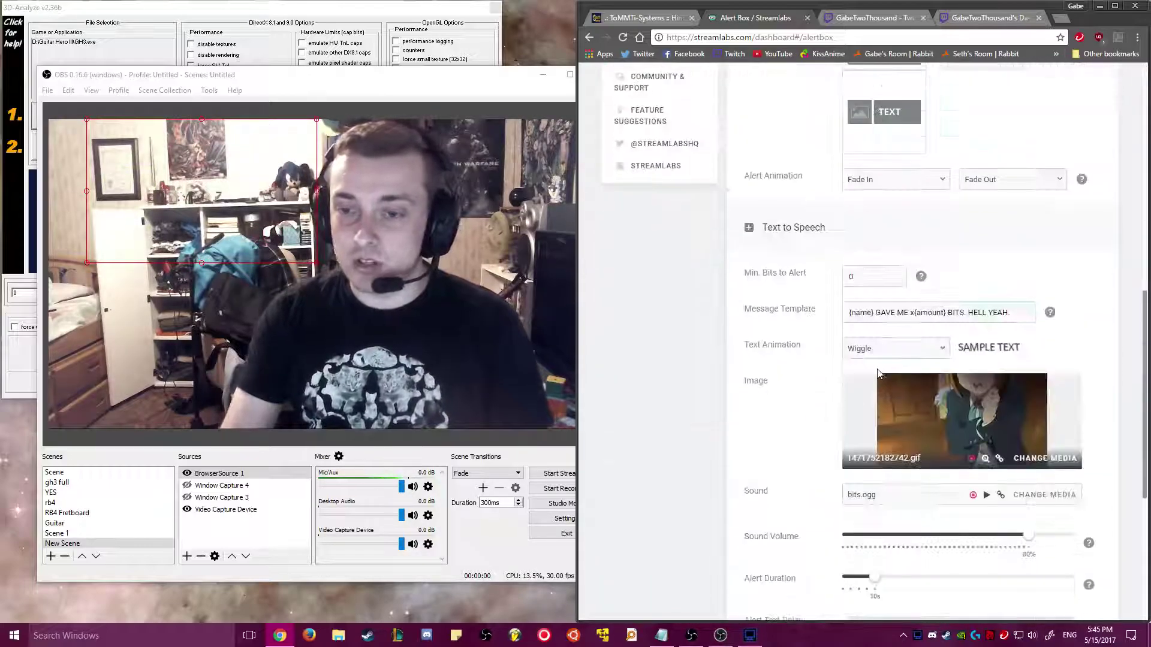
pyautogui.scroll(2, 871, 372)
pyautogui.scroll(-1, 780, 455)
pyautogui.click(749, 481)
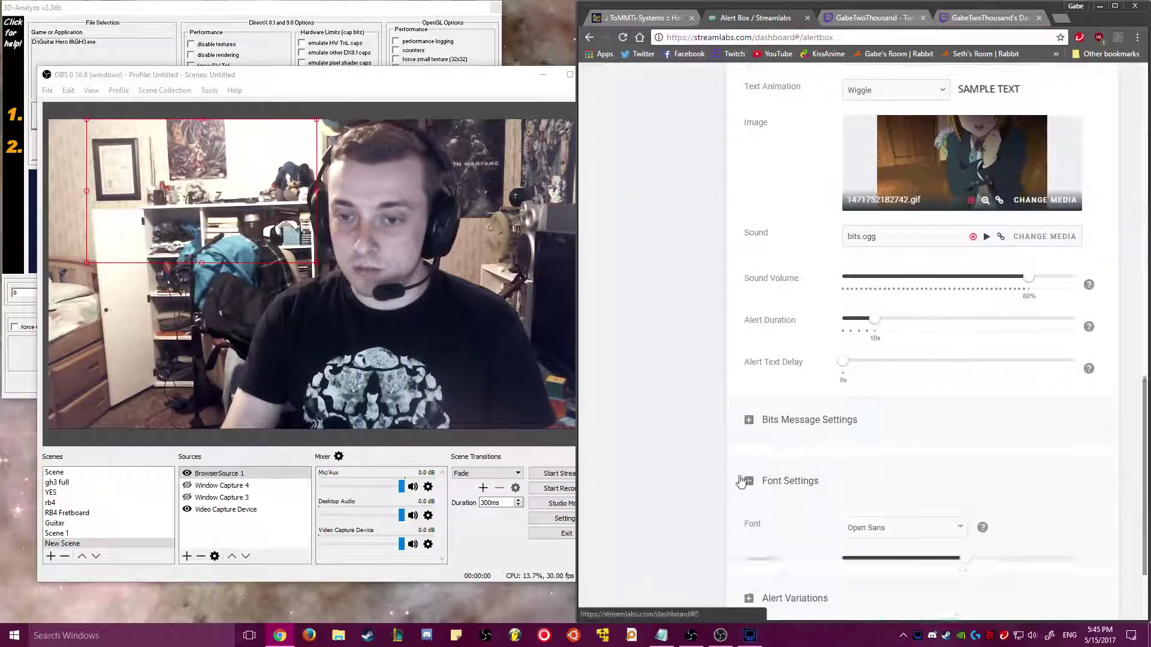
pyautogui.scroll(-2, 938, 434)
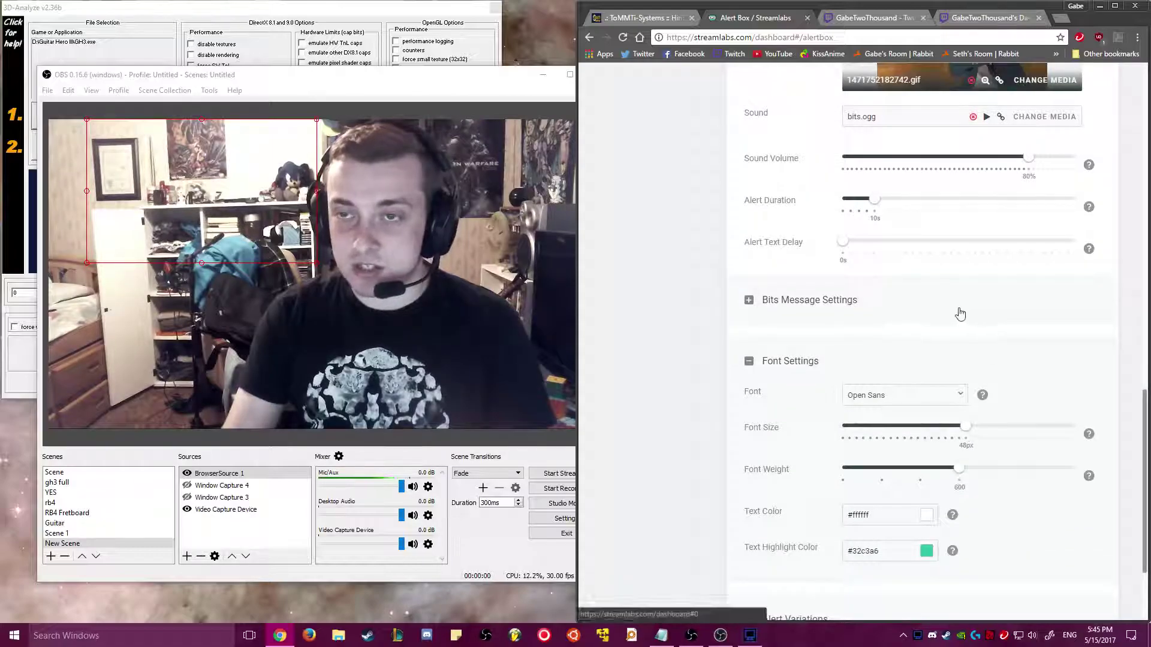
pyautogui.scroll(3, 961, 311)
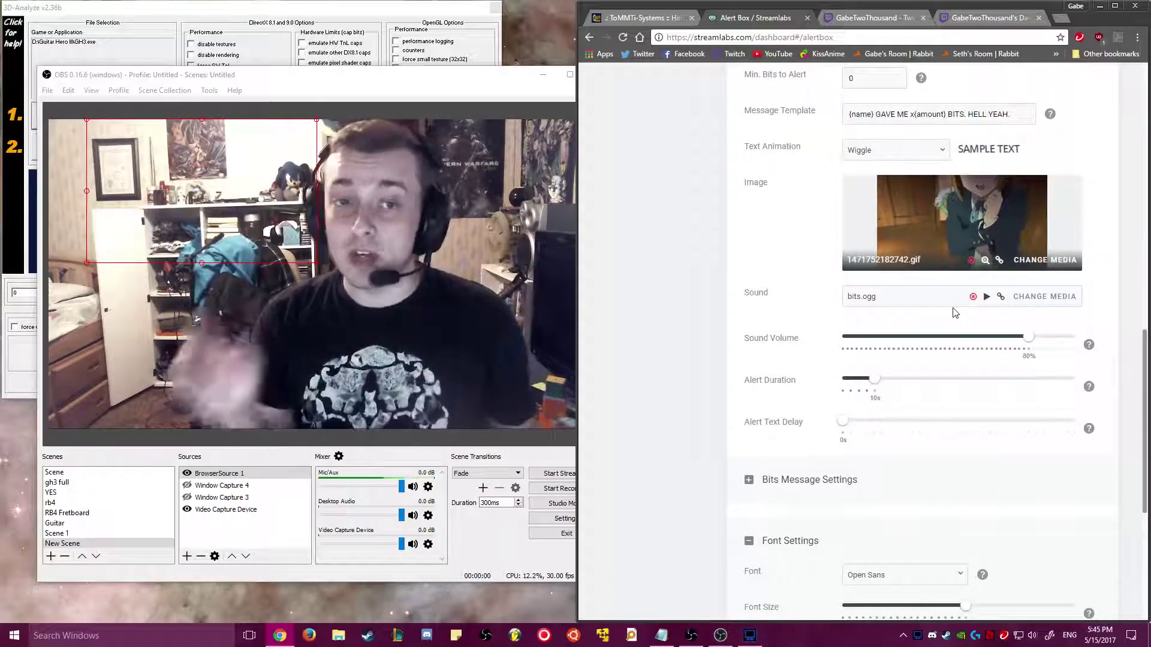
pyautogui.scroll(8, 947, 267)
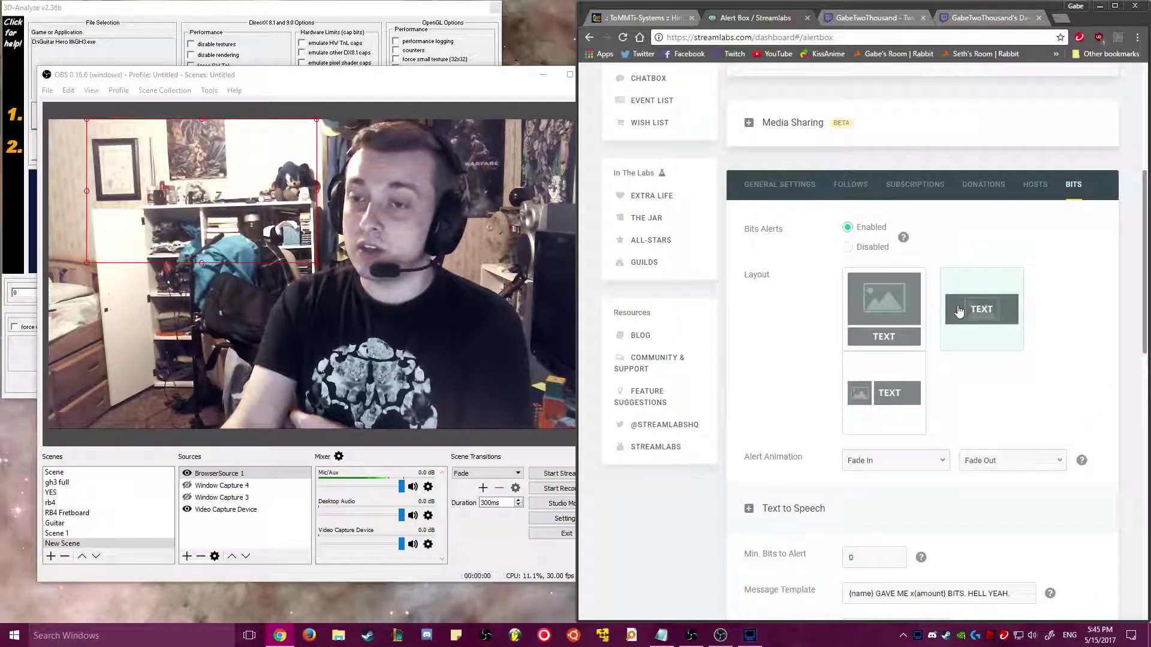
pyautogui.scroll(5, 732, 383)
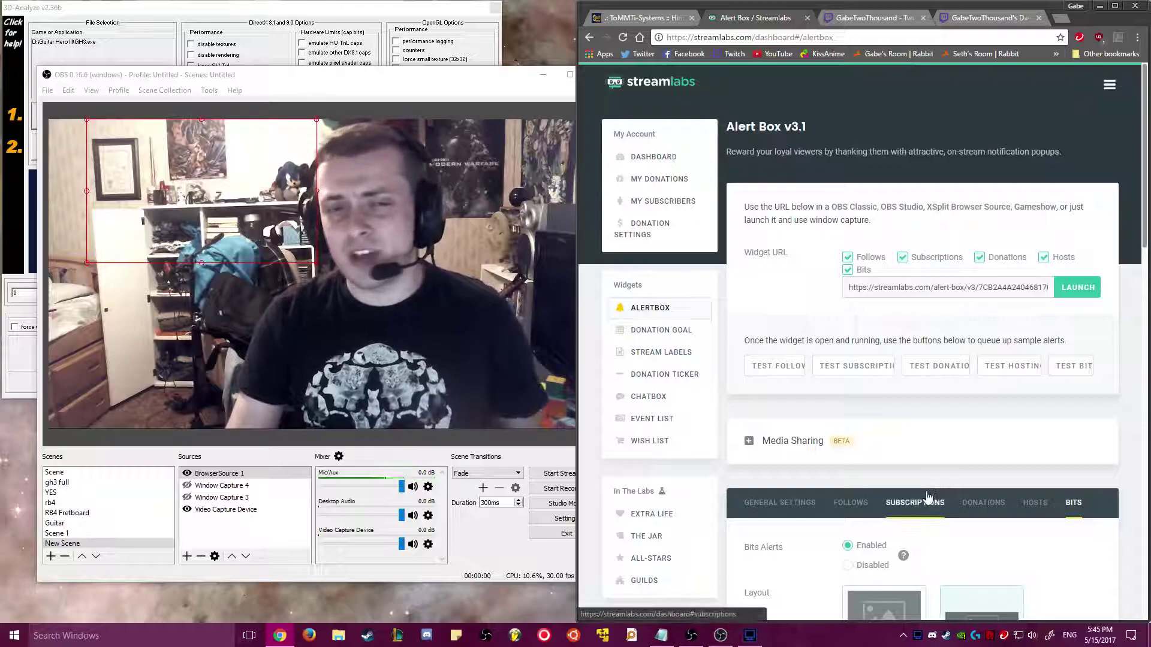
pyautogui.click(1066, 377)
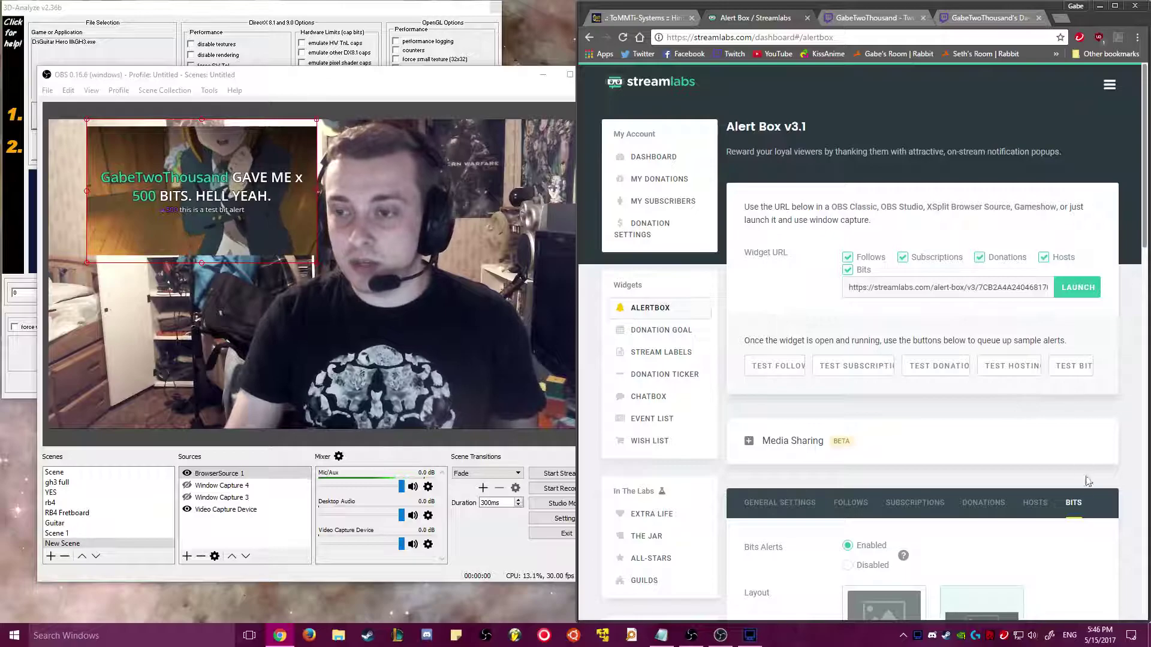
# Step: Examine the Bits Message Settings and the Alert Variations of the bits alert, collapsing each section after viewing it
pyautogui.scroll(-10, 989, 458)
pyautogui.scroll(-7, 988, 453)
pyautogui.click(749, 258)
pyautogui.scroll(-1, 779, 270)
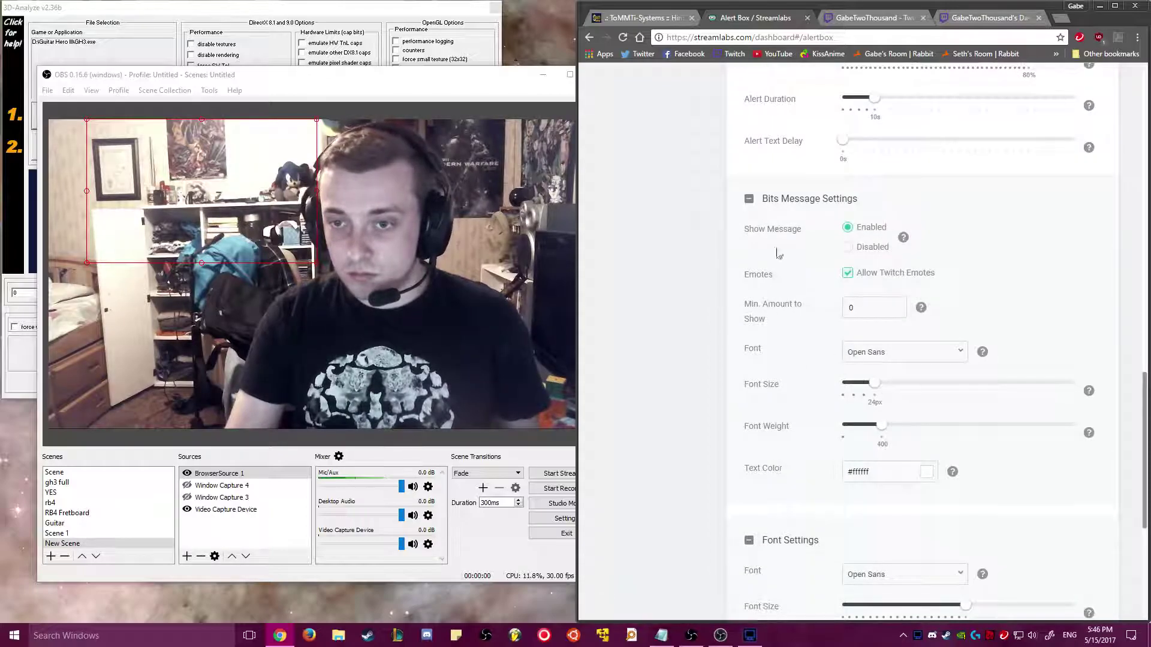
pyautogui.click(748, 199)
pyautogui.scroll(-1, 814, 277)
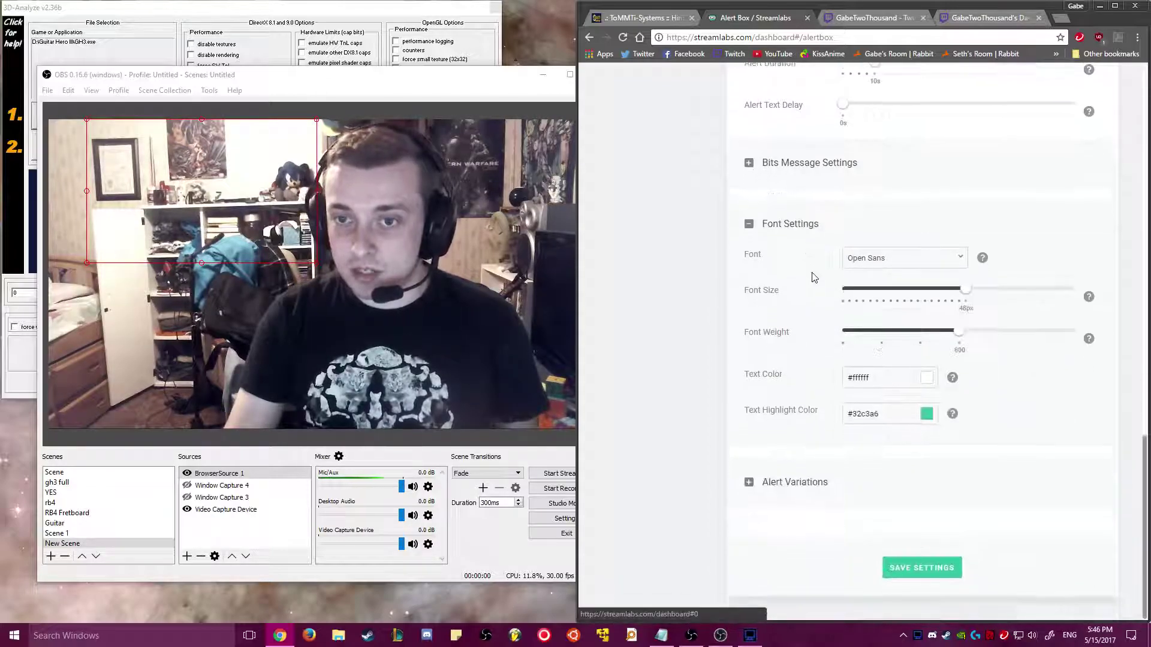
pyautogui.click(750, 483)
pyautogui.scroll(-2, 758, 419)
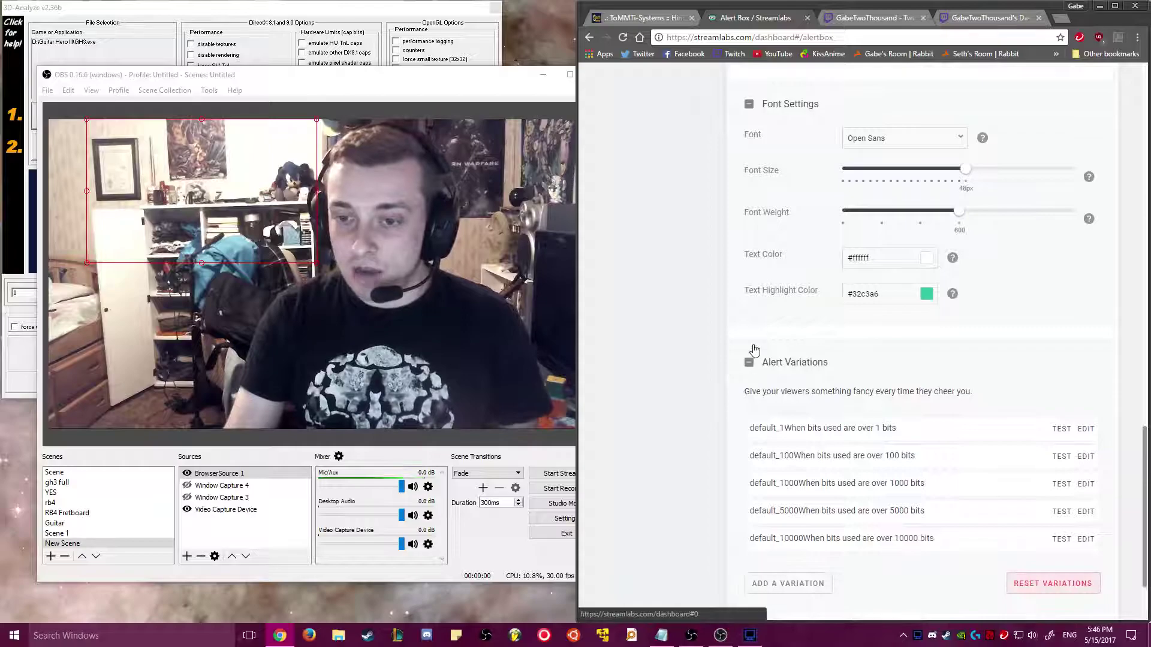
pyautogui.scroll(-2, 754, 349)
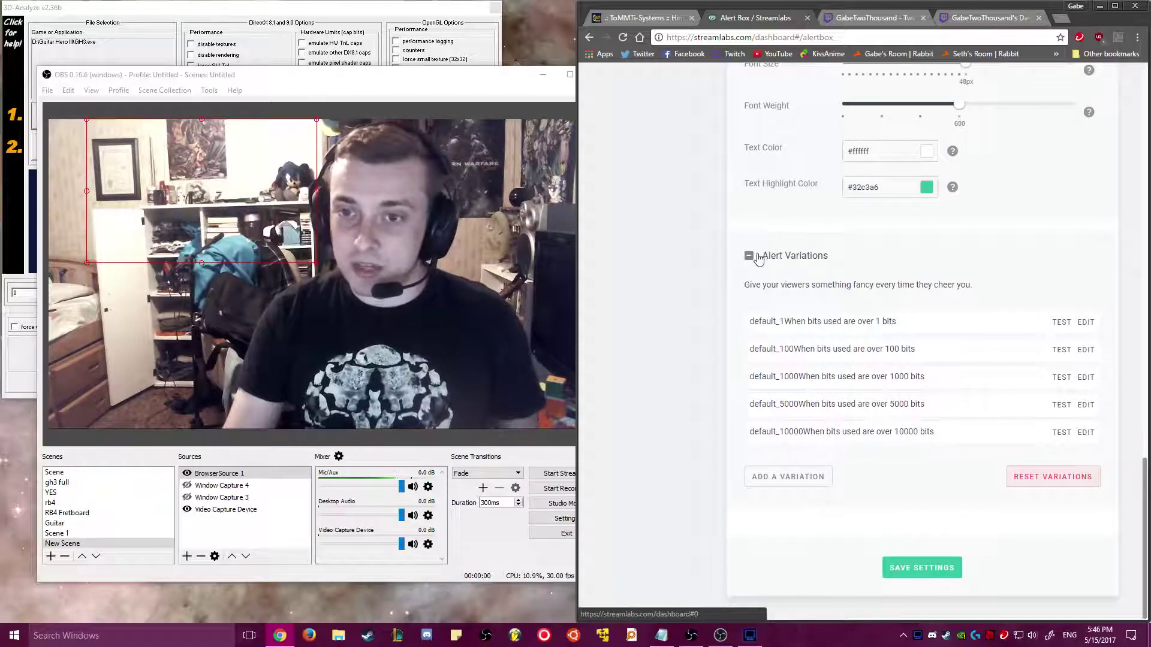
pyautogui.click(757, 256)
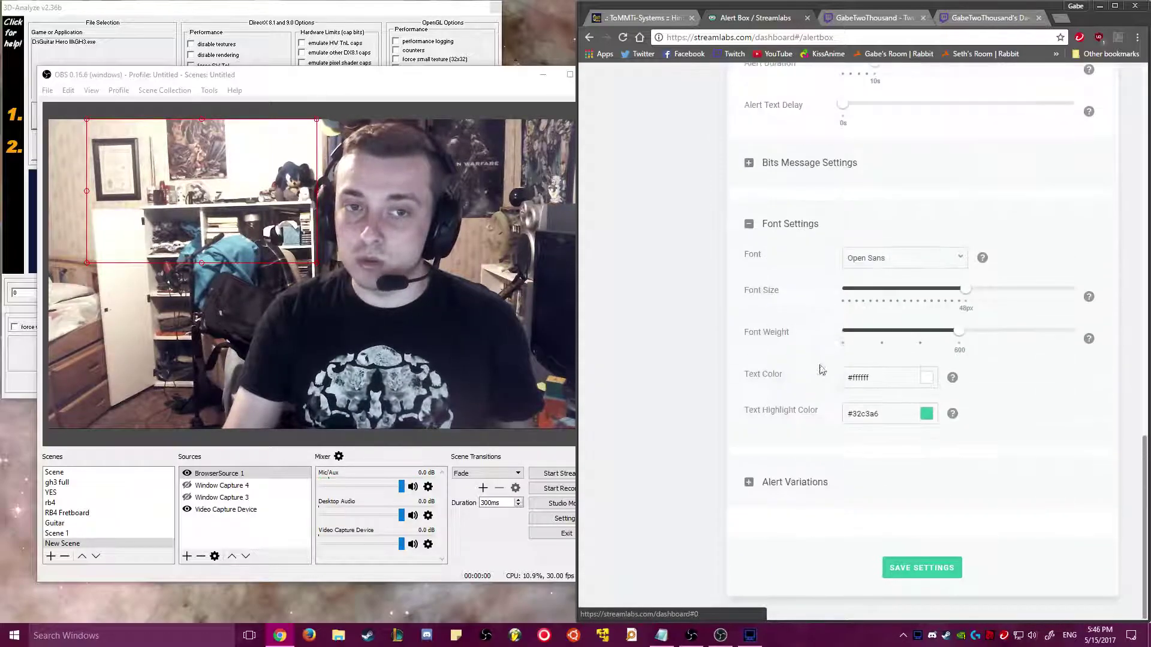
pyautogui.scroll(15, 820, 367)
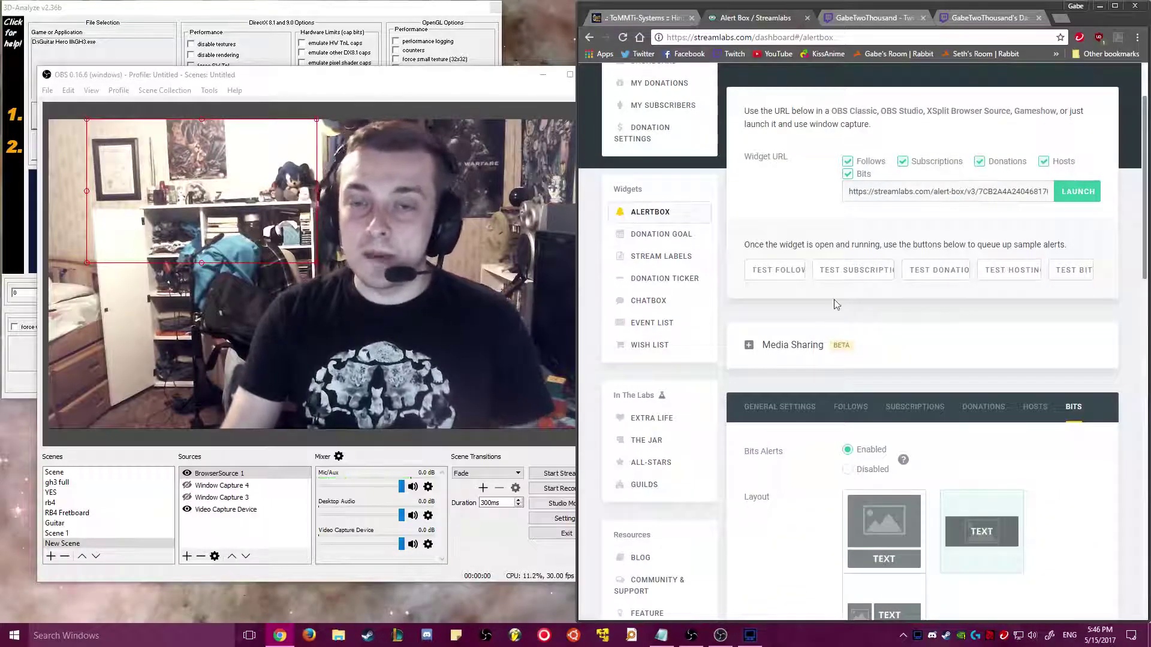
pyautogui.scroll(2, 833, 304)
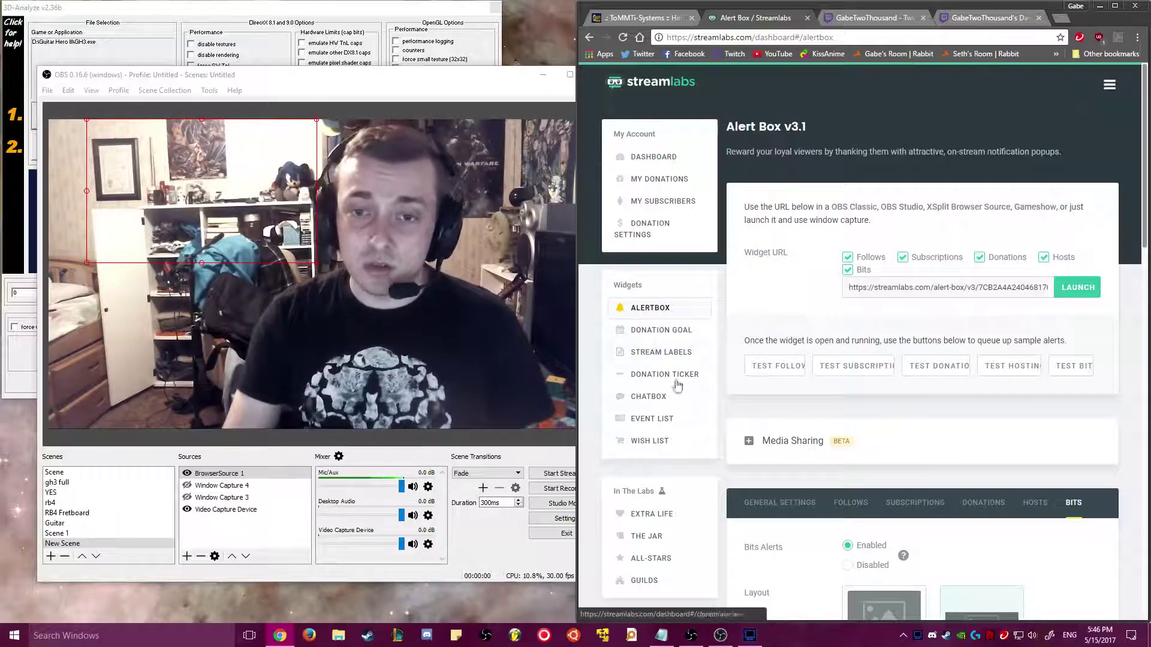
# Step: Open the Streamlabs Chat Box widget page and maximize the browser window
pyautogui.click(661, 397)
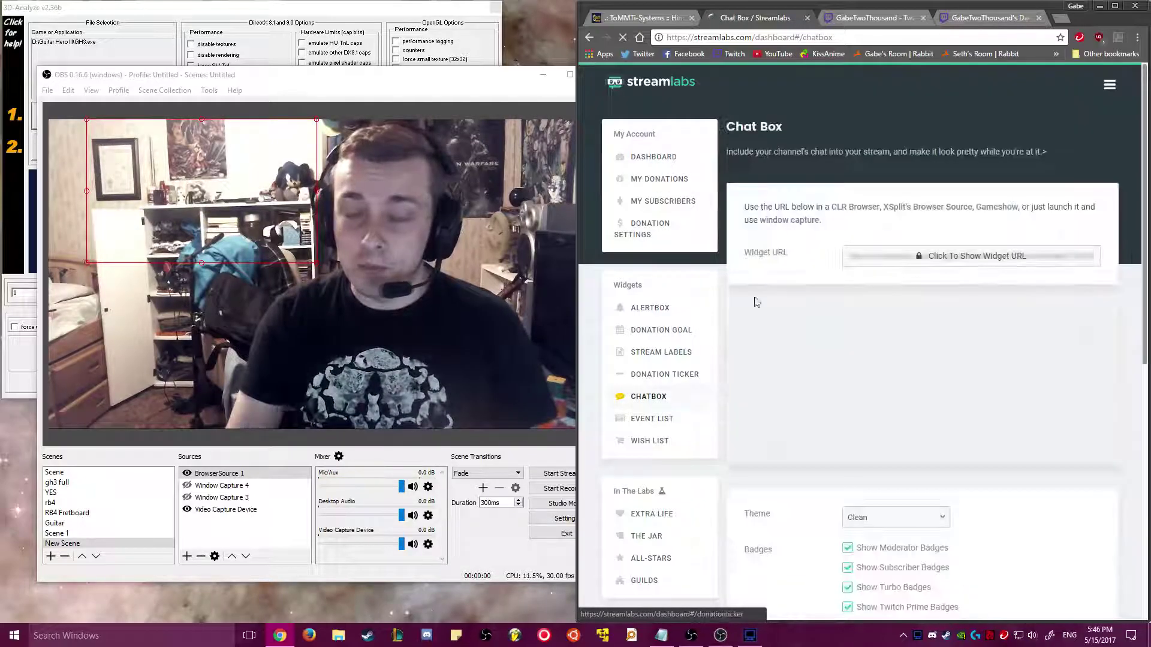
pyautogui.doubleClick(1084, 20)
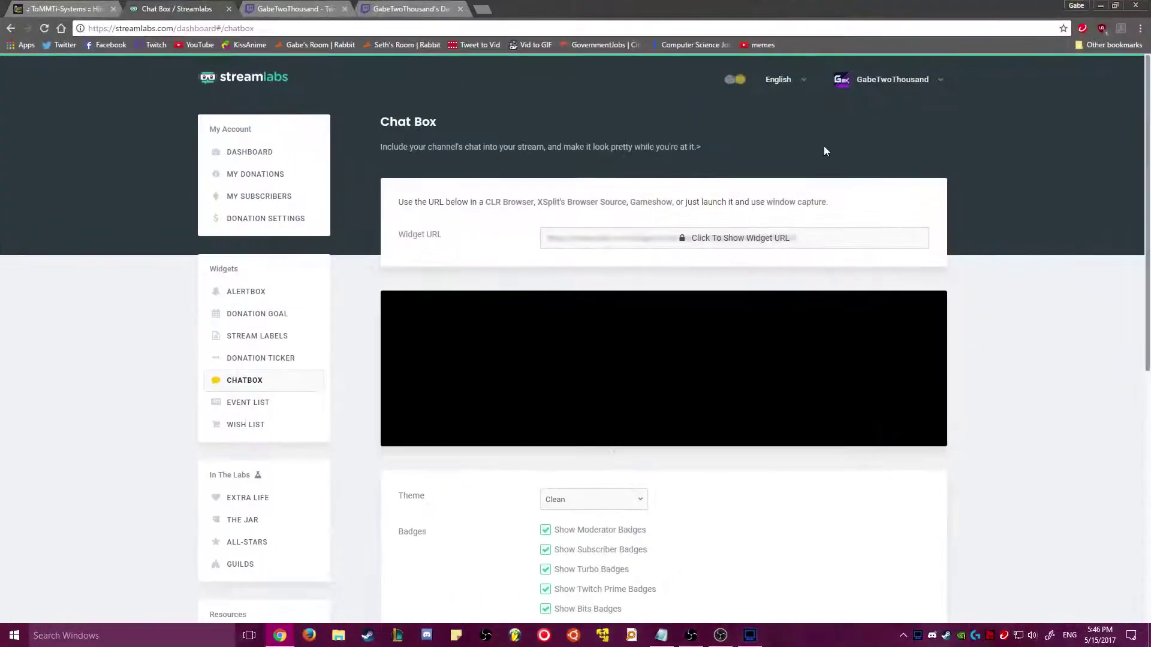
pyautogui.scroll(-2, 604, 364)
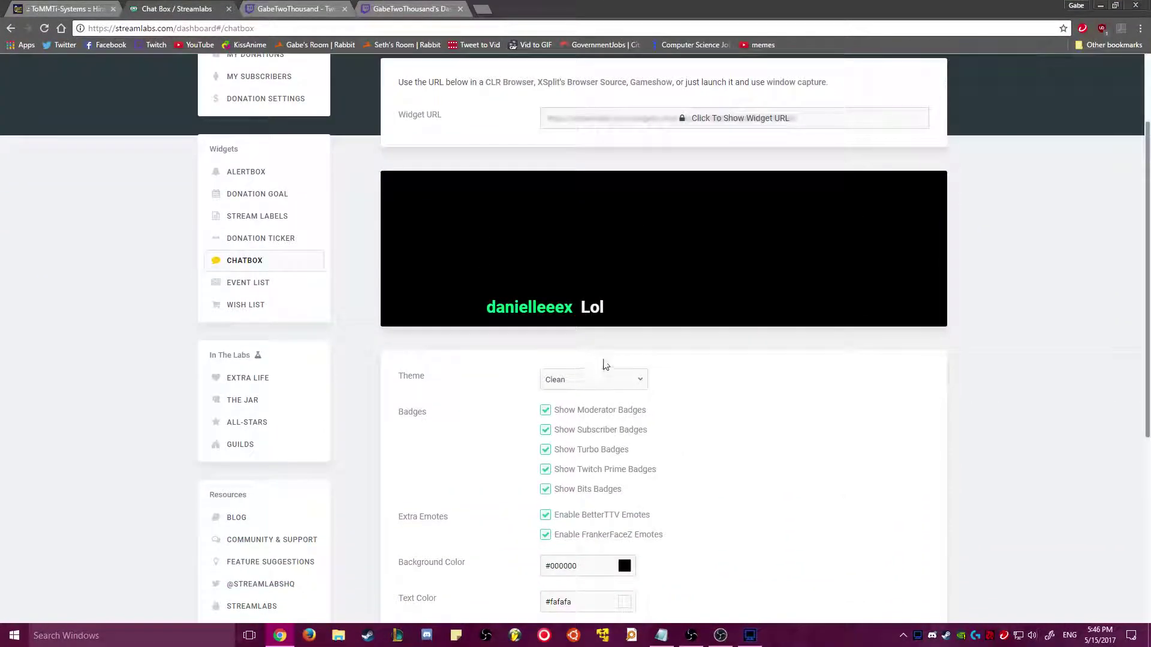
# Step: Try the Custom CSS, Clean, Boxed, Twitch, Old School and Chunky chat themes in the preview, and return the theme to Clean
pyautogui.click(636, 379)
pyautogui.click(592, 436)
pyautogui.click(620, 382)
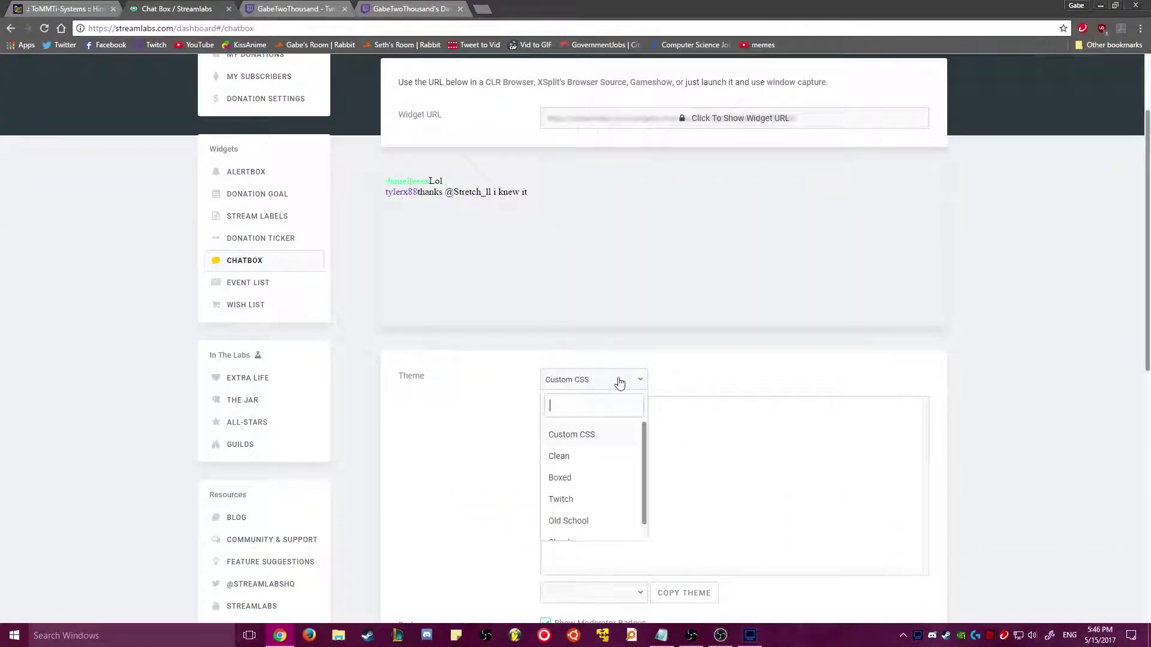
pyautogui.click(592, 462)
pyautogui.click(606, 378)
pyautogui.click(579, 481)
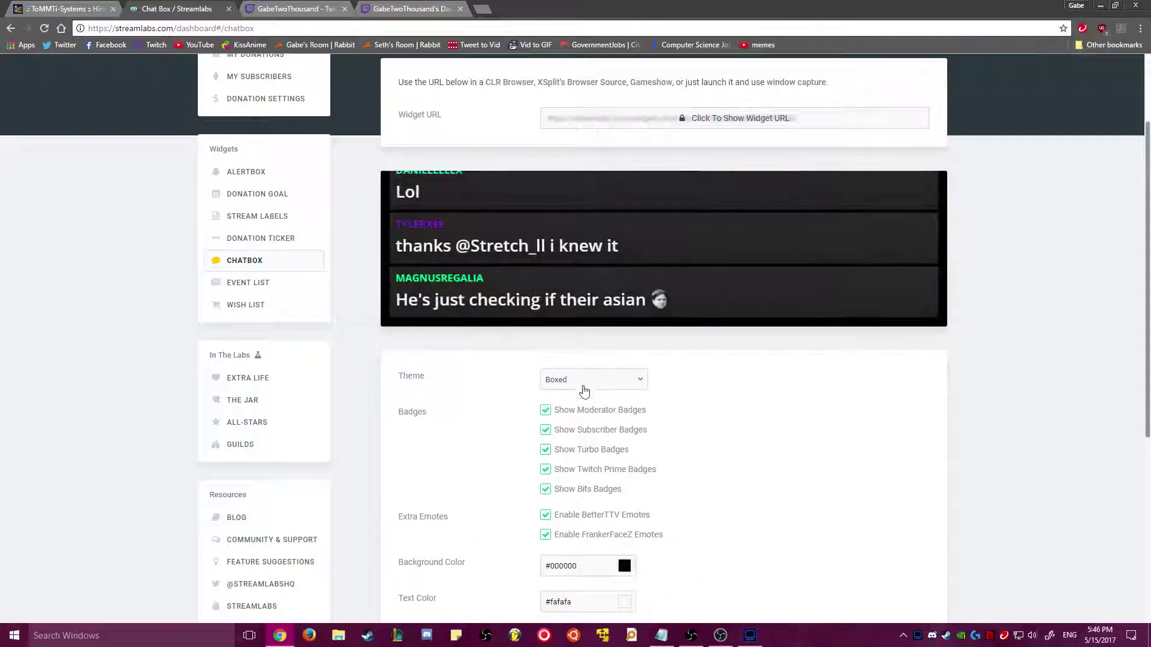
pyautogui.click(585, 384)
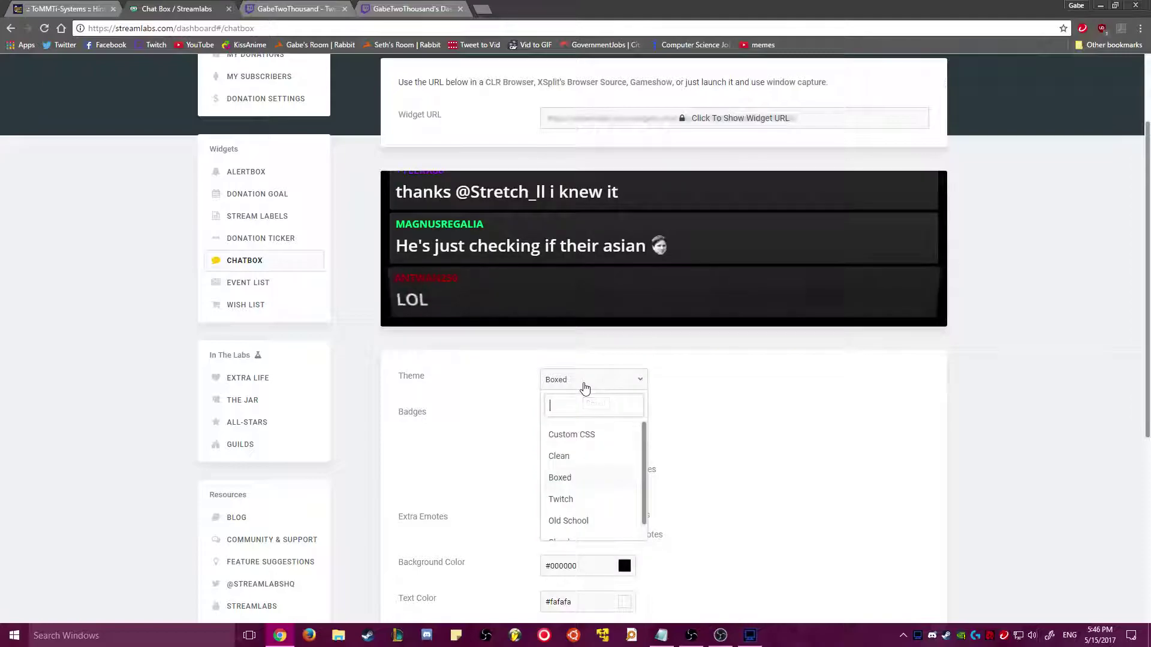
pyautogui.click(579, 500)
pyautogui.click(610, 380)
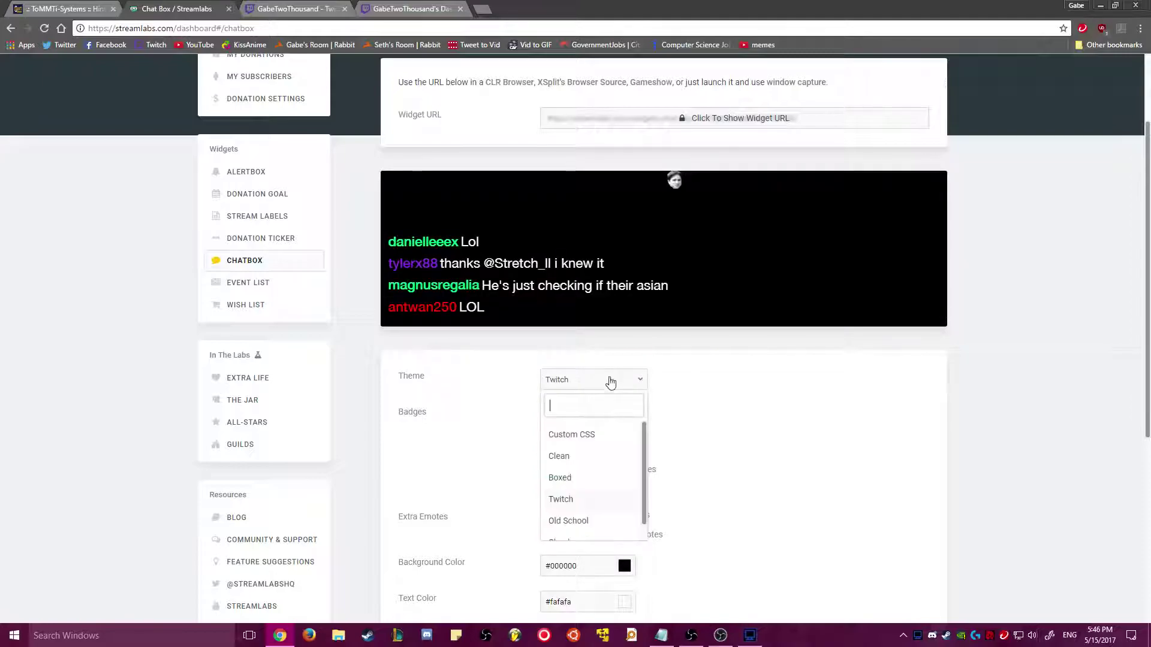
pyautogui.click(585, 523)
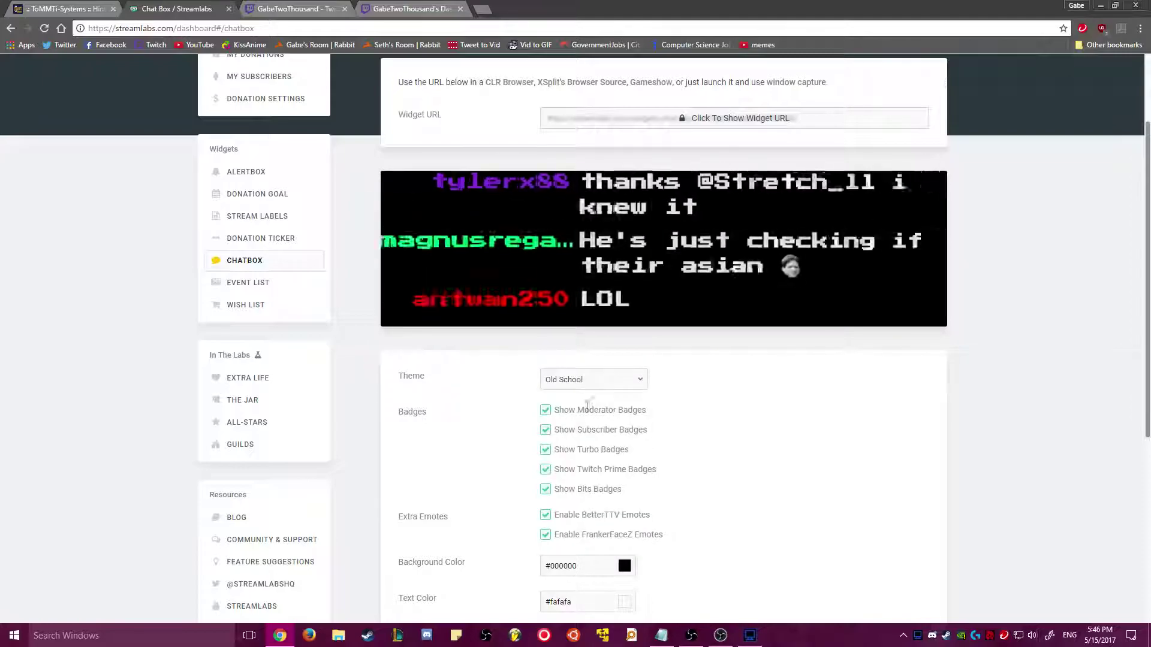
pyautogui.click(602, 375)
pyautogui.scroll(-1, 606, 513)
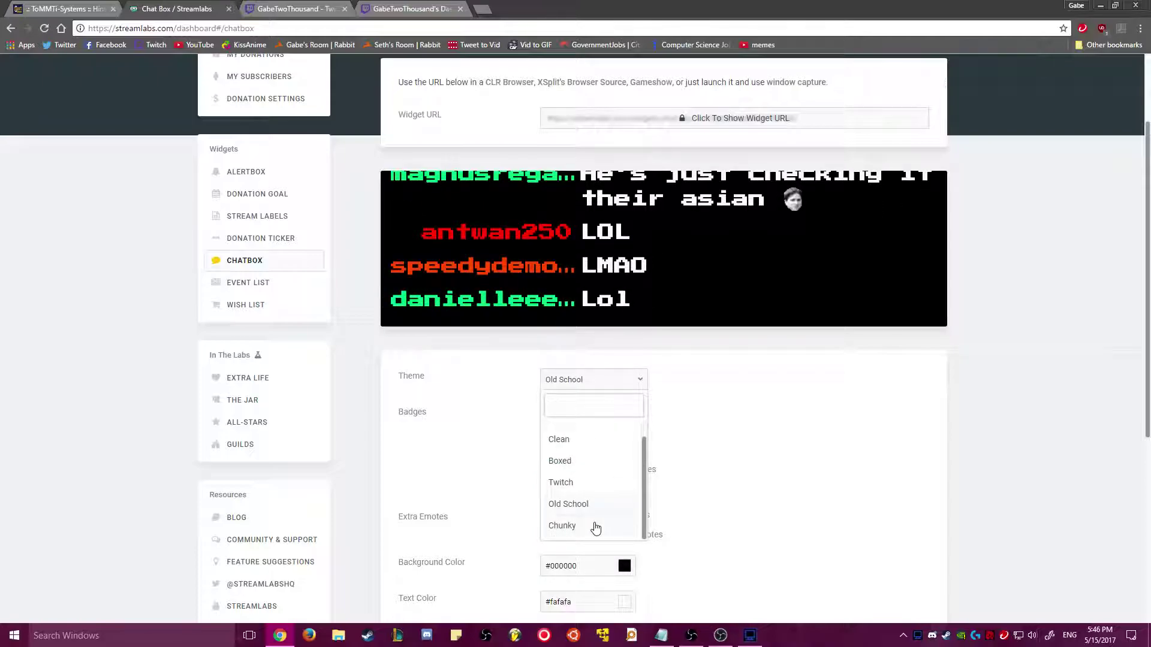
pyautogui.click(595, 527)
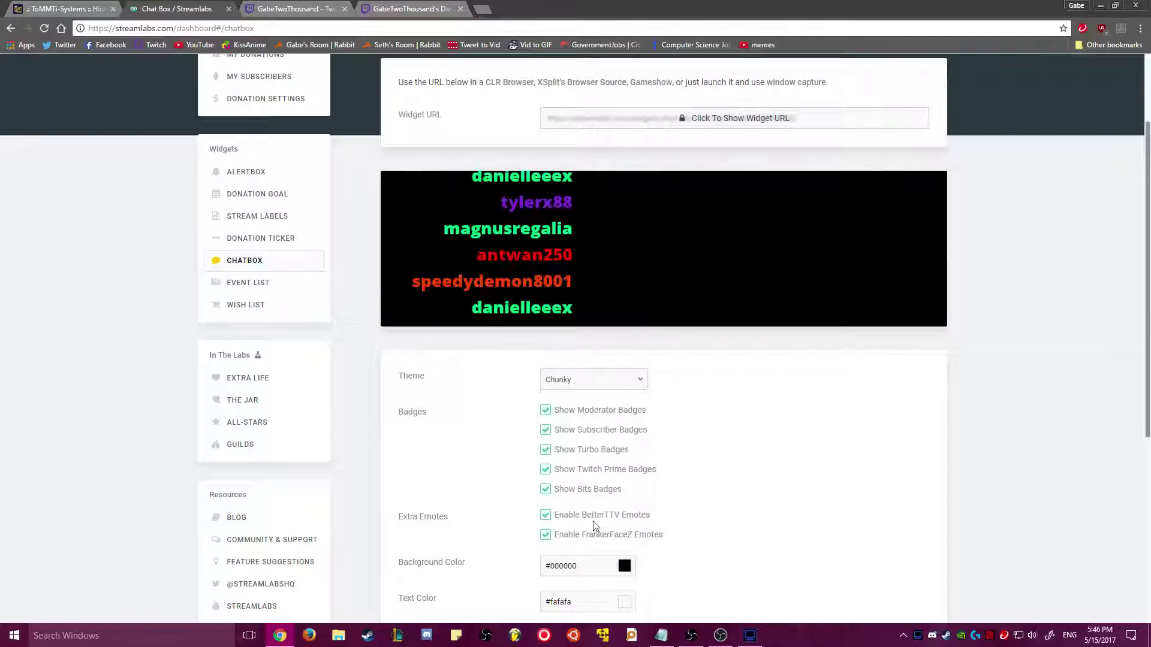
pyautogui.click(595, 387)
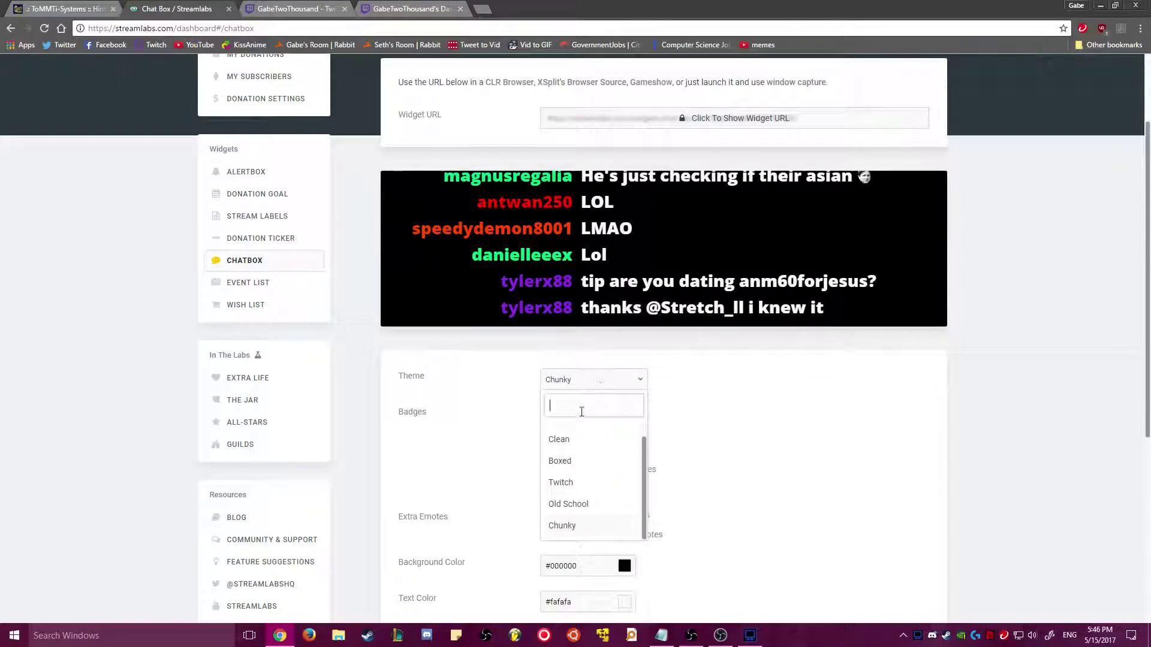
pyautogui.click(574, 449)
# Step: Look over the remaining Chat Box settings, and reveal and copy the Chat Box widget URL
pyautogui.scroll(-2, 678, 419)
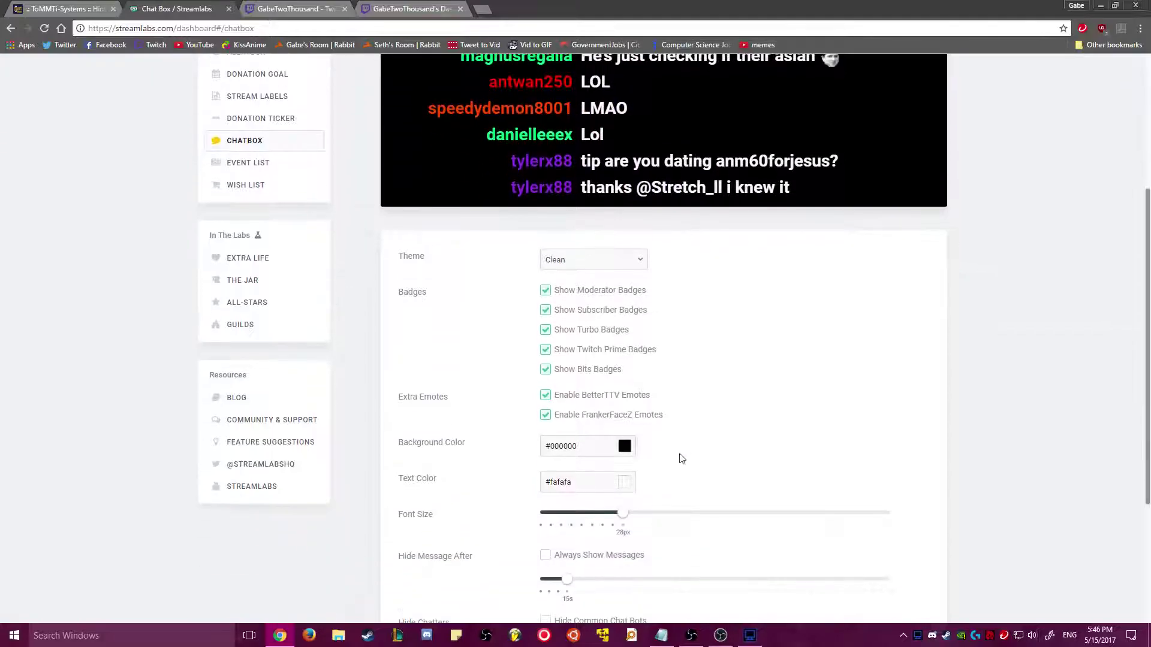
pyautogui.scroll(-2, 600, 509)
pyautogui.scroll(-2, 599, 467)
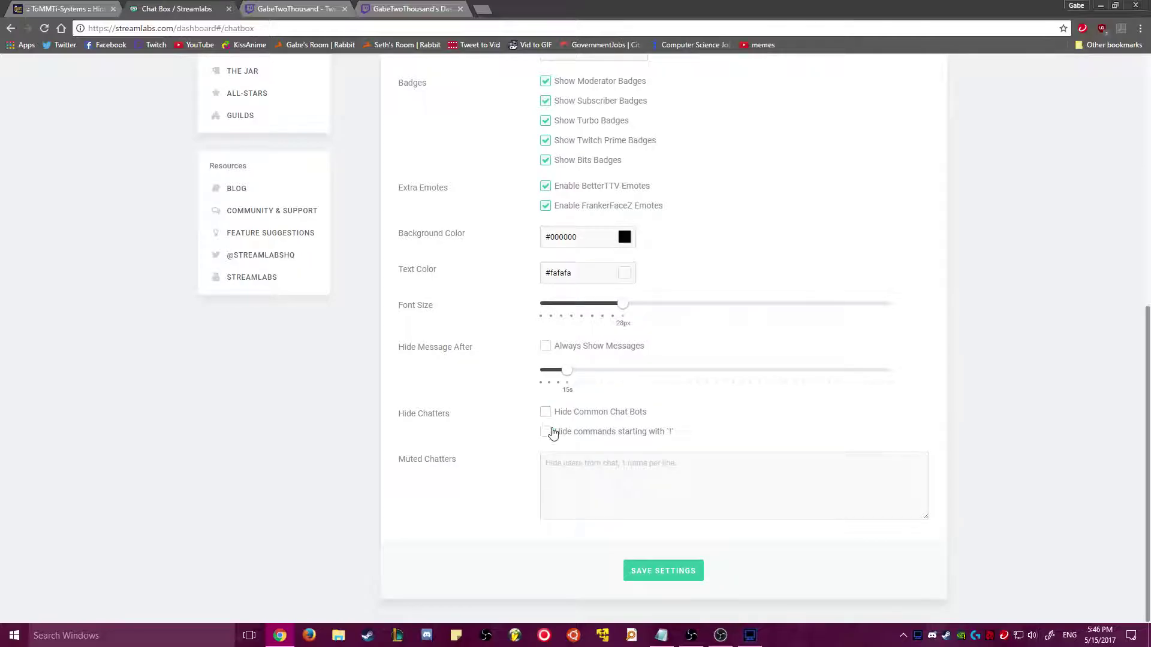
pyautogui.scroll(8, 568, 416)
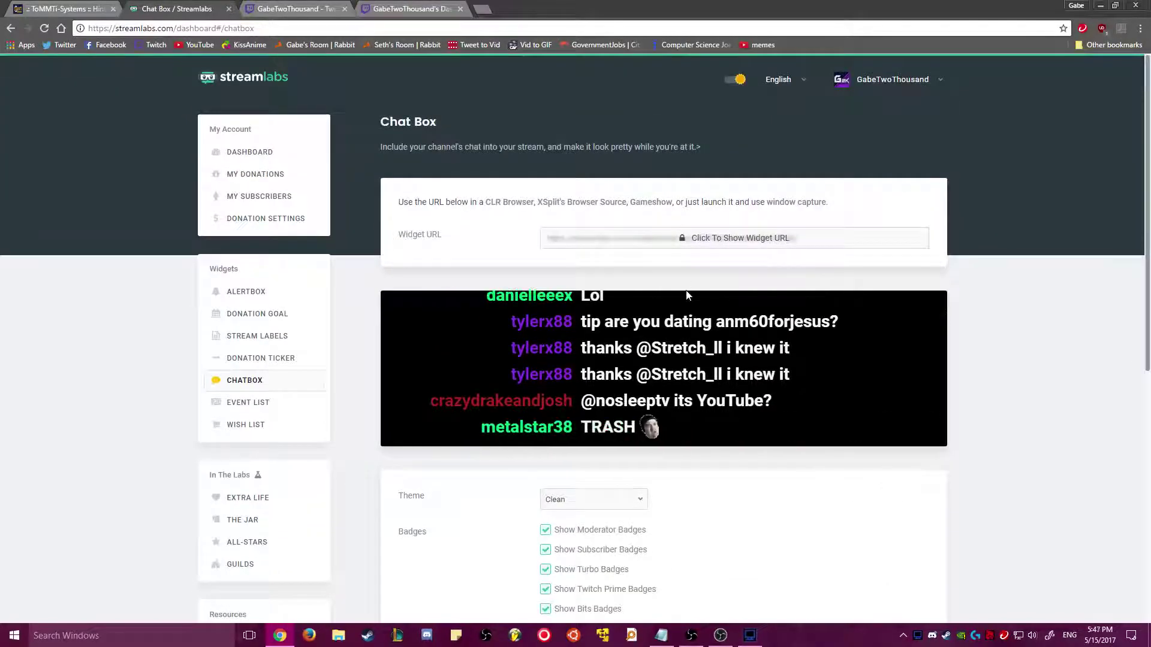
pyautogui.click(664, 243)
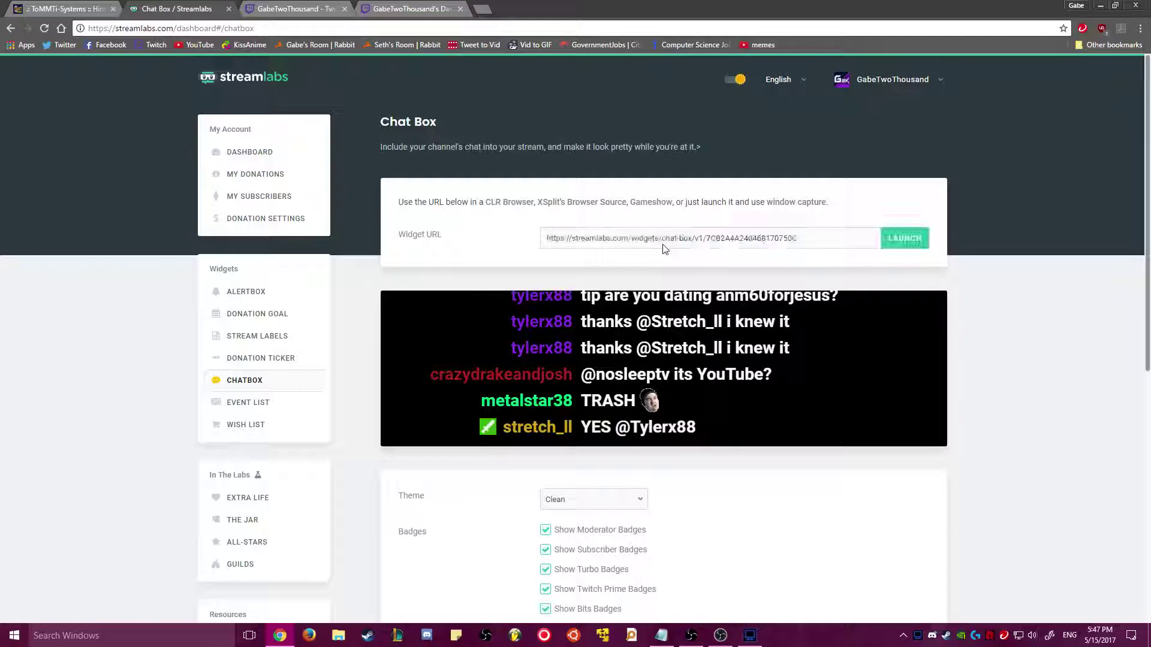
pyautogui.click(703, 242)
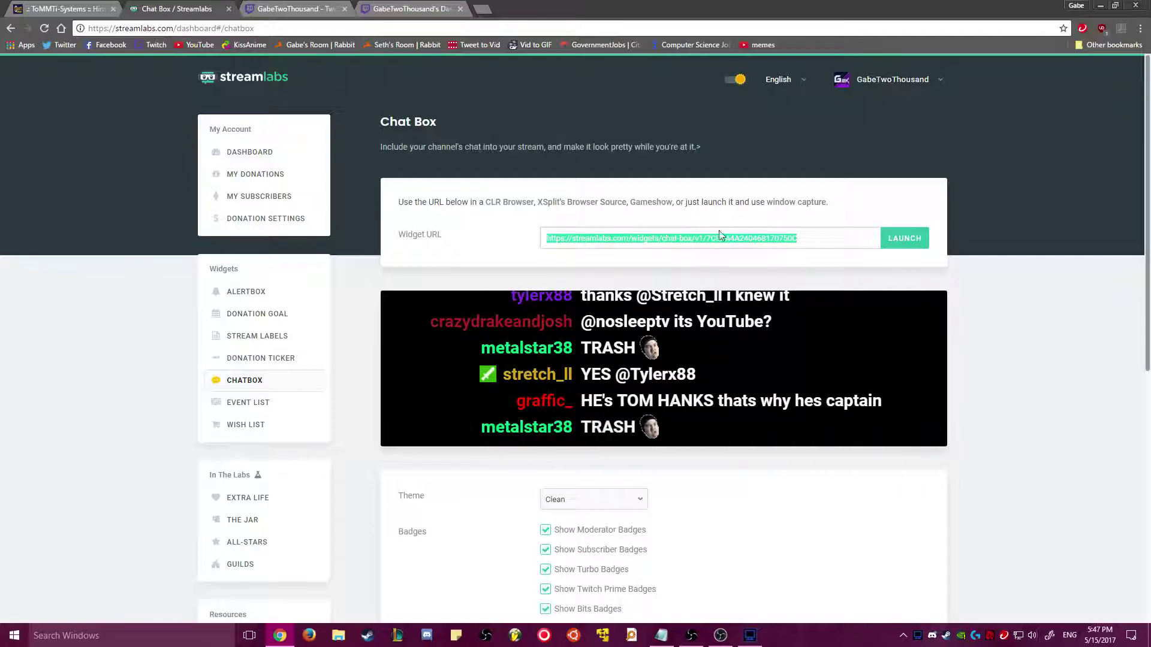
# Step: Switch to OBS and rename BrowserSource 1 in New Scene as "alert"
pyautogui.hotkey('alt', 'Tab')
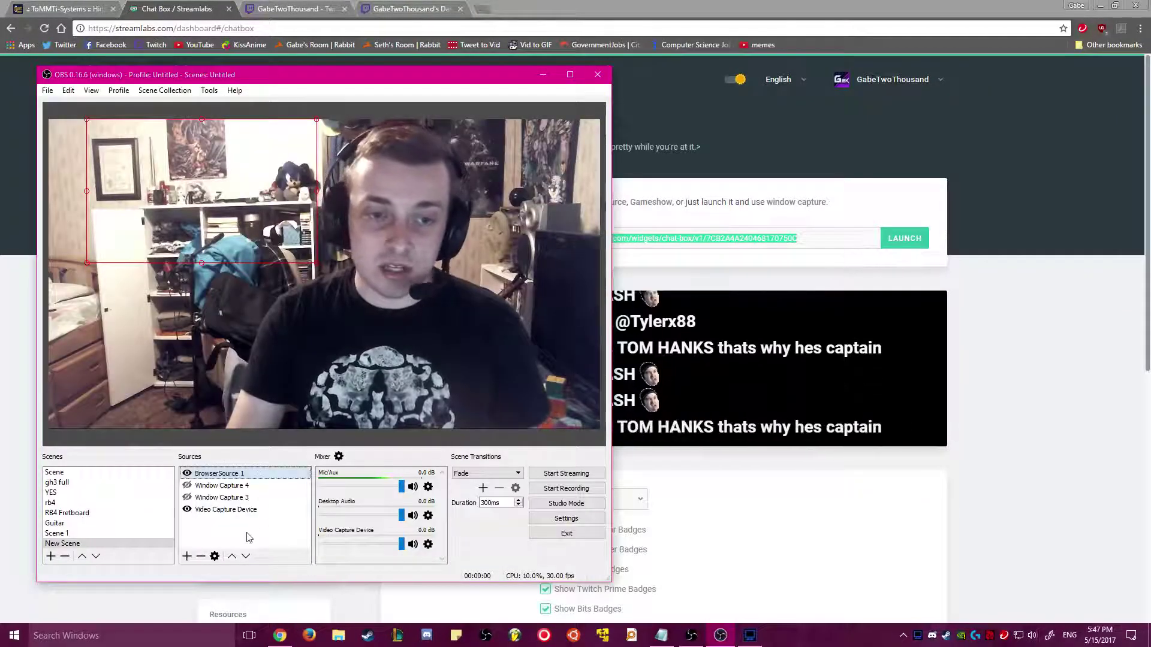
pyautogui.click(231, 475)
pyautogui.rightClick(231, 474)
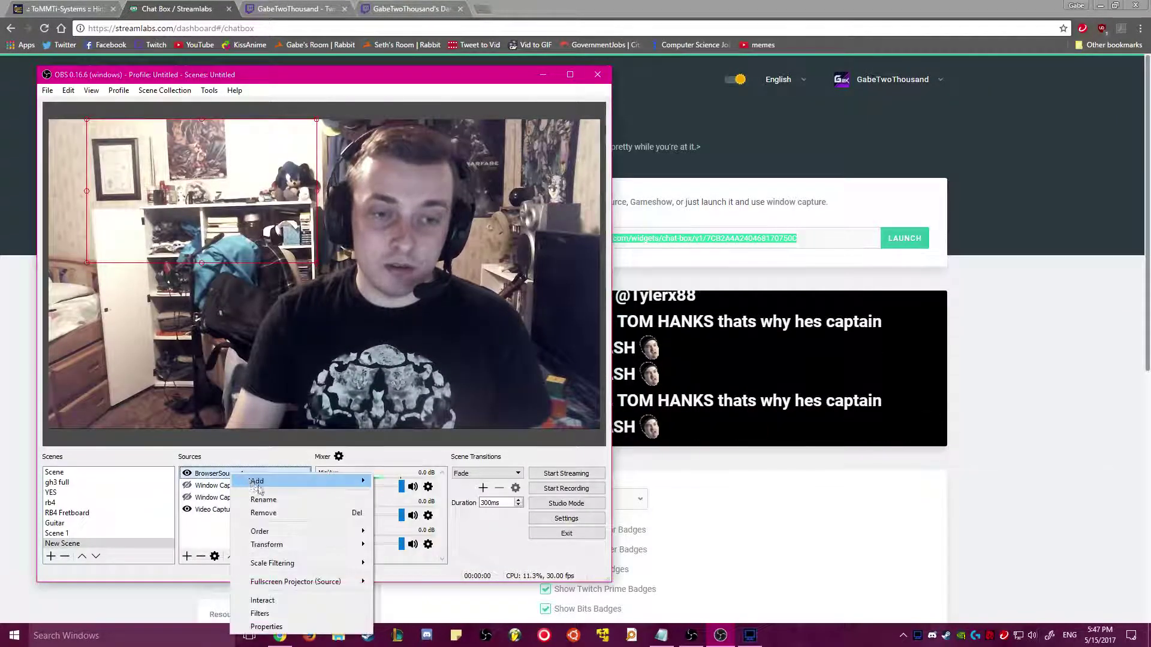
pyautogui.click(283, 507)
pyautogui.write('ar')
pyautogui.write('ert')
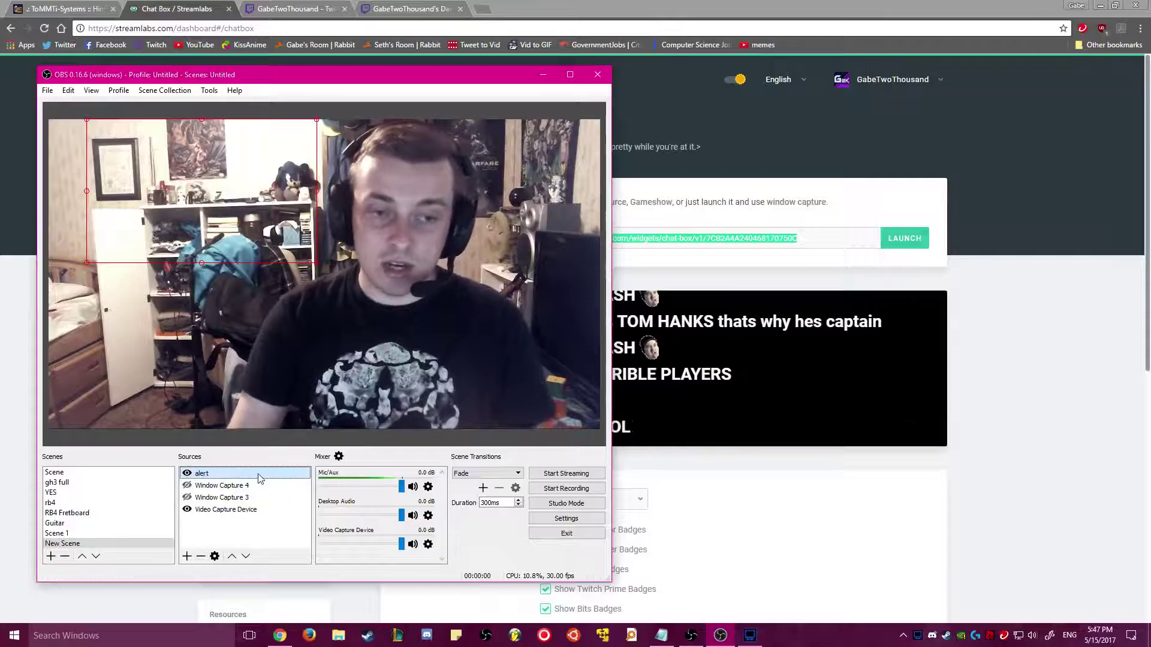
# Step: Add a new BrowserSource named "it's the chat" to New Scene
pyautogui.click(252, 534)
pyautogui.click(187, 560)
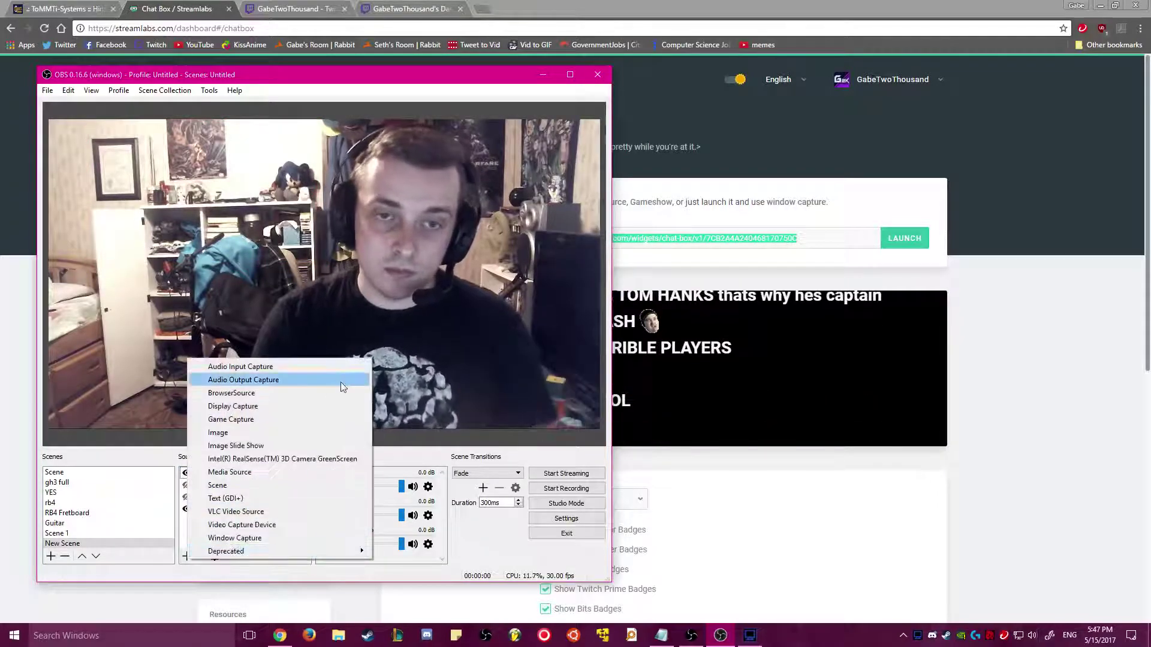
pyautogui.click(279, 394)
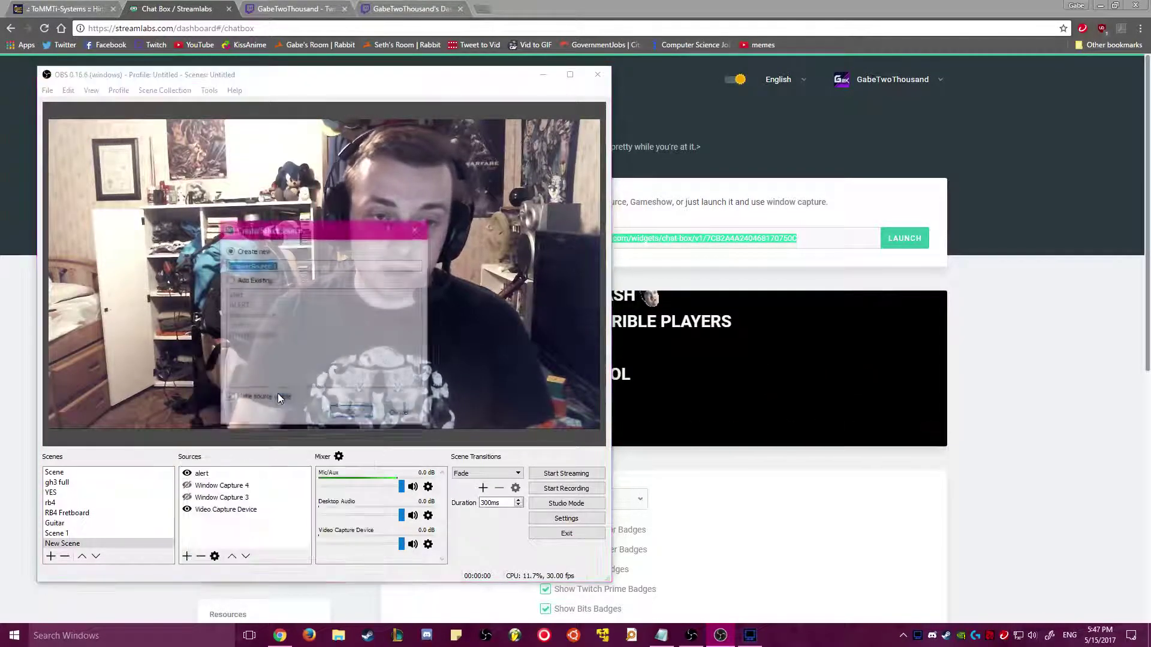
pyautogui.write('c')
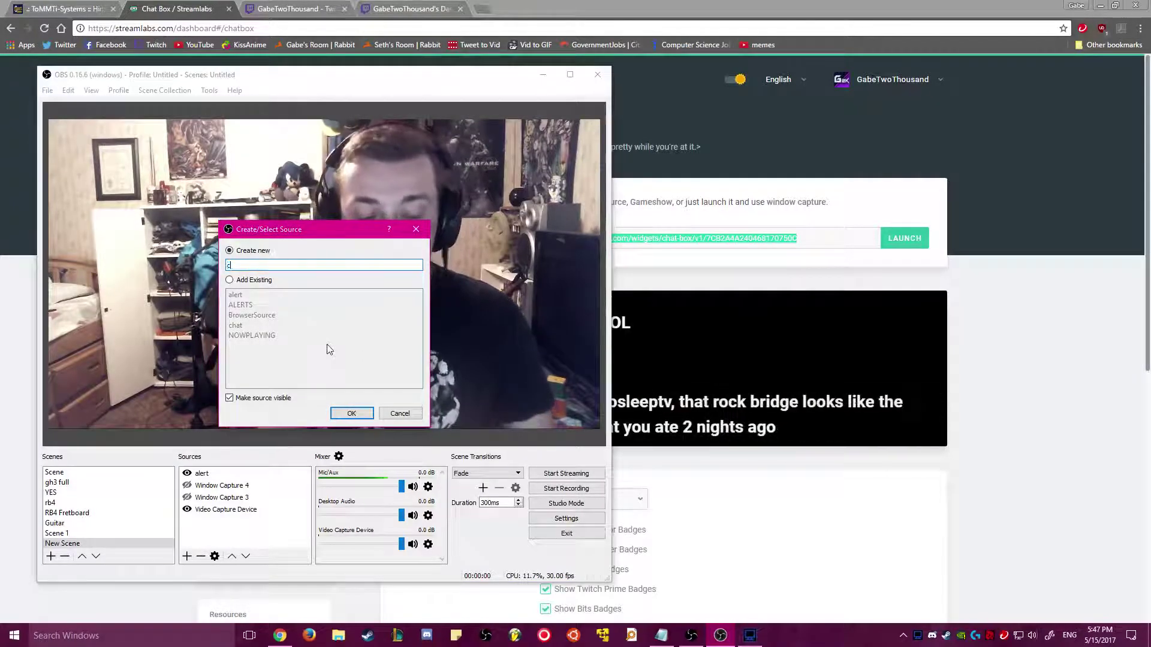
pyautogui.write("t's the chat")
pyautogui.press('Return')
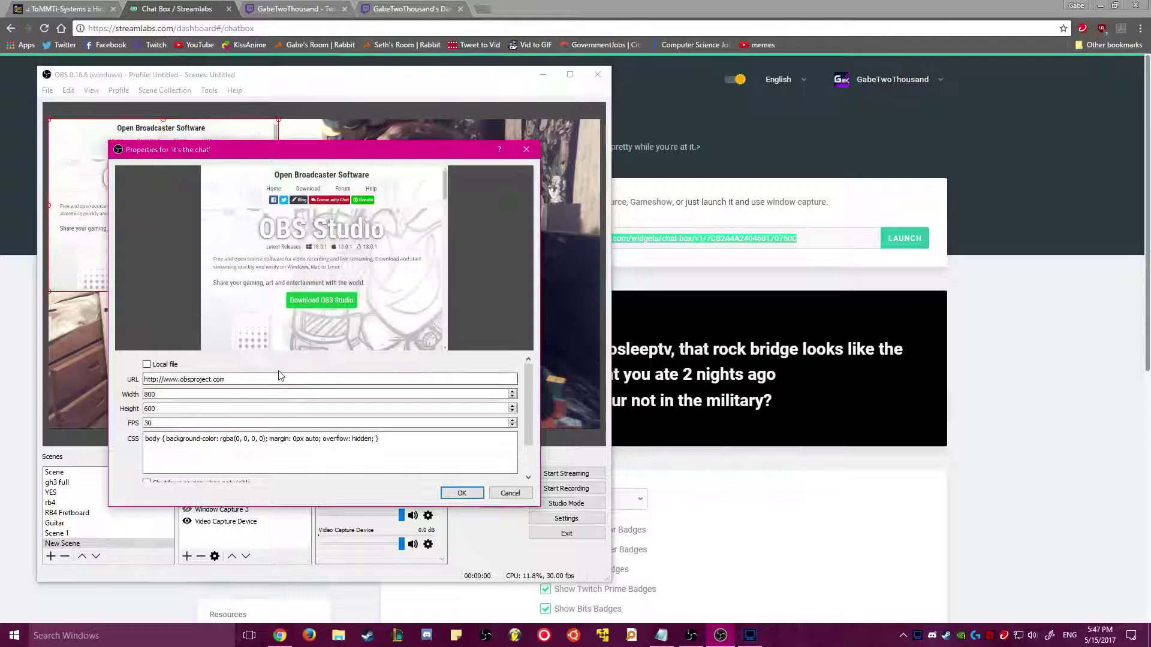
# Step: Paste the Chat Box widget URL into the chat source, size it 1000 by 400, and place it in the canvas's lower-right corner
pyautogui.hotkey('ctrl', 'v')
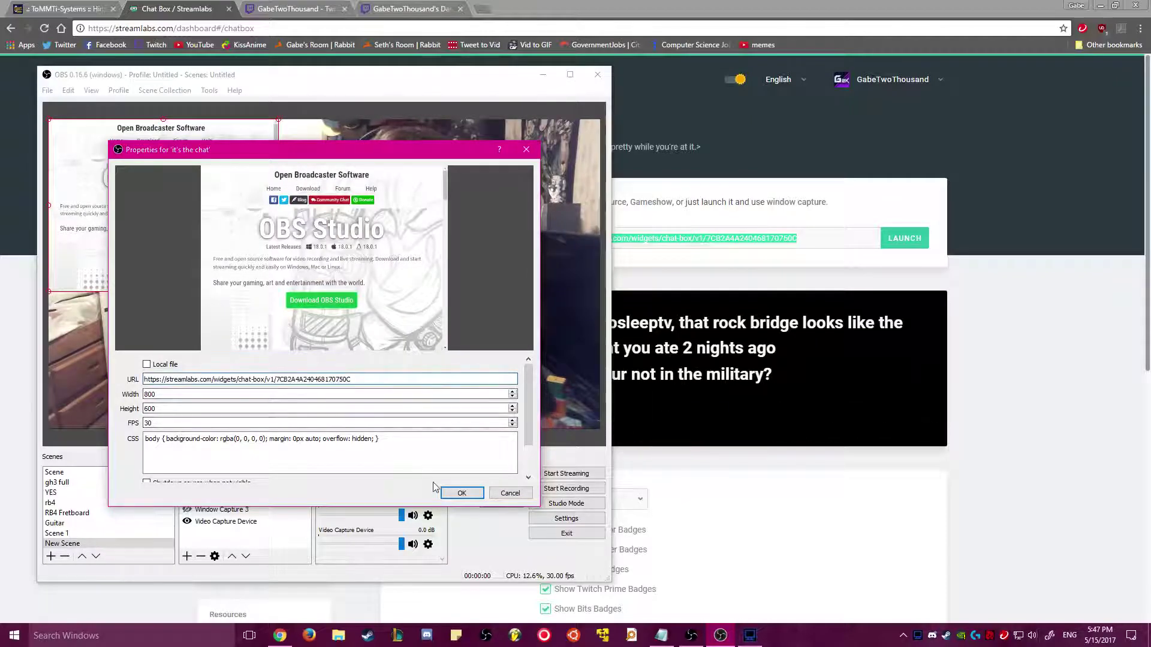
pyautogui.write('1000')
pyautogui.click(162, 409)
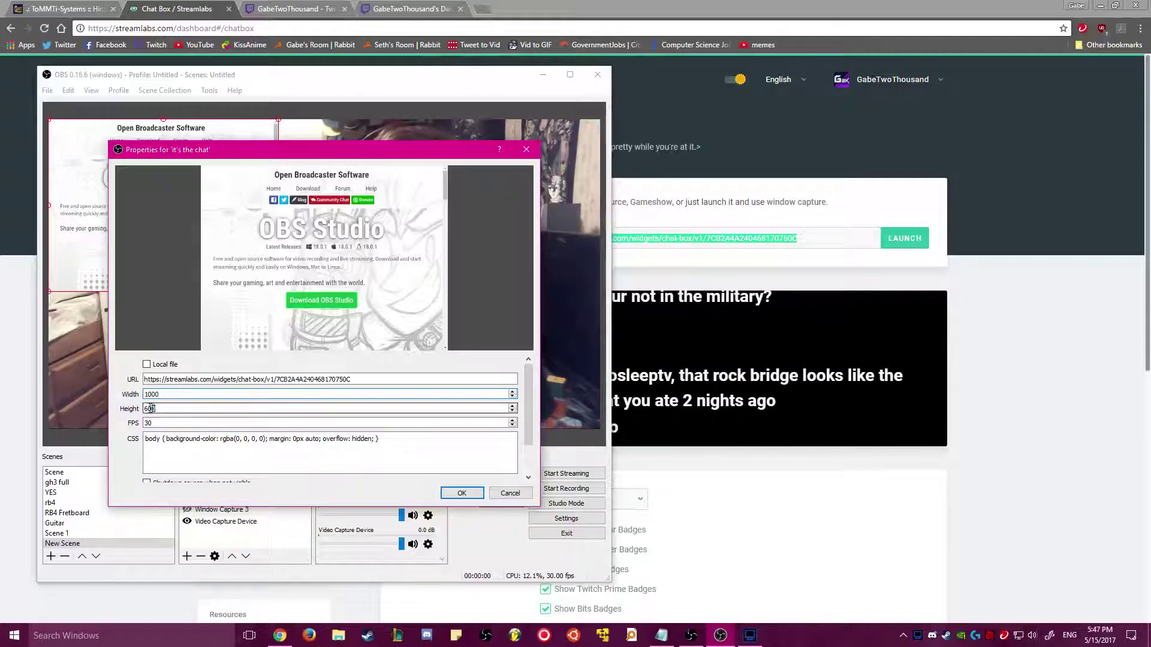
pyautogui.write('400')
pyautogui.press('Return')
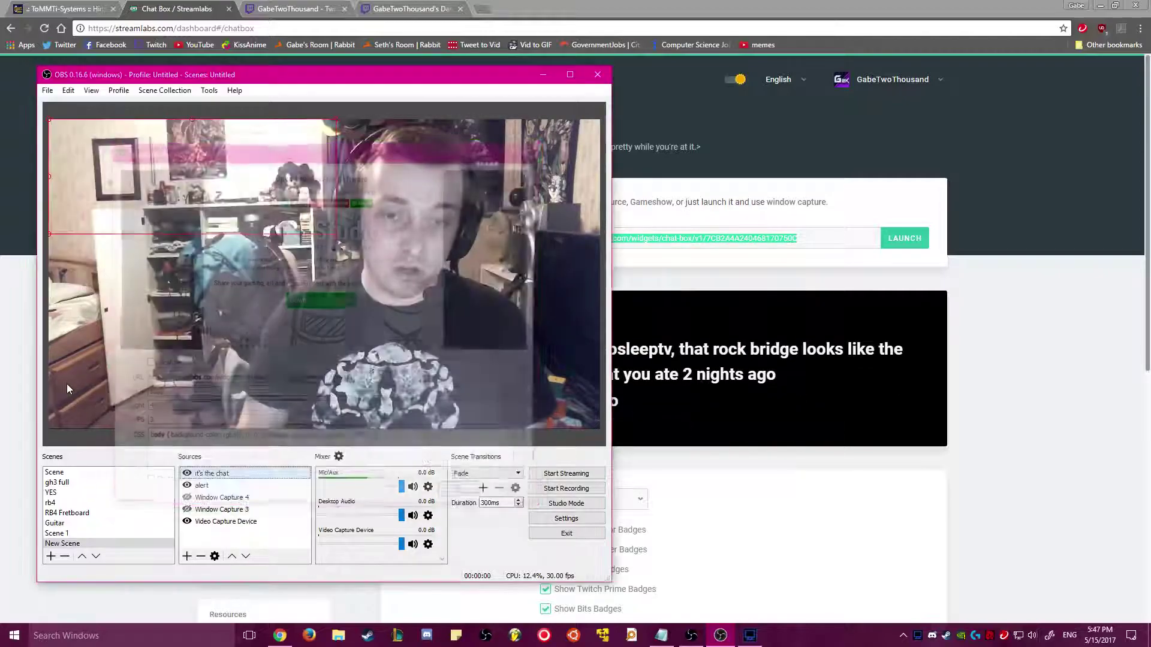
pyautogui.moveTo(320, 235); pyautogui.dragTo(509, 380)
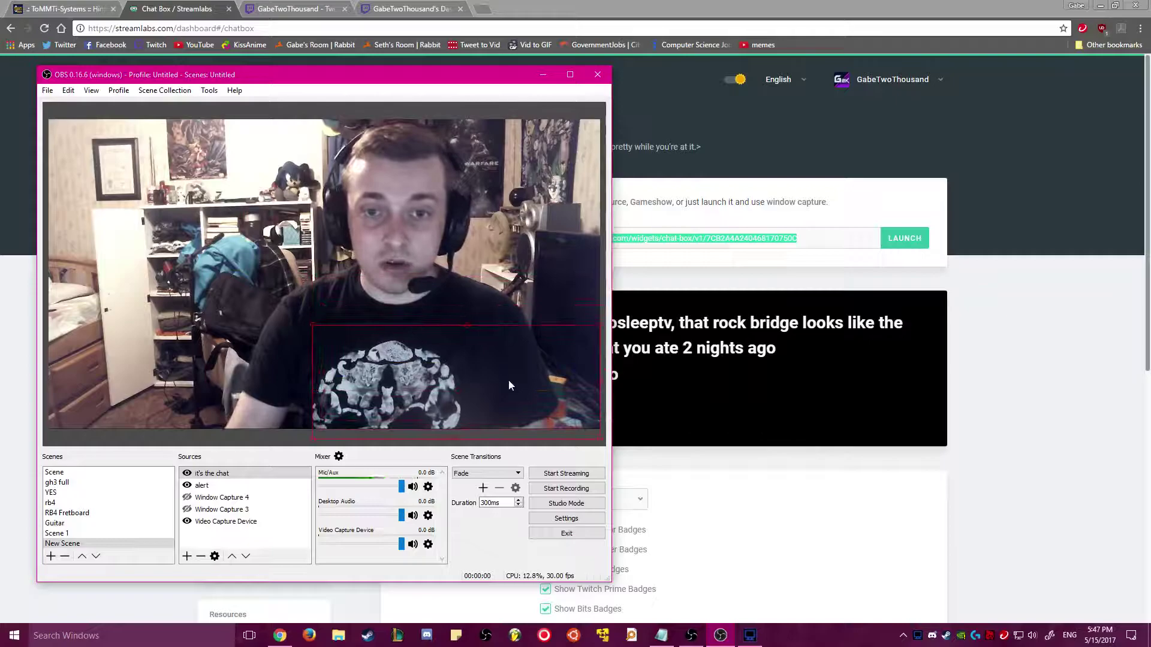
pyautogui.click(218, 475)
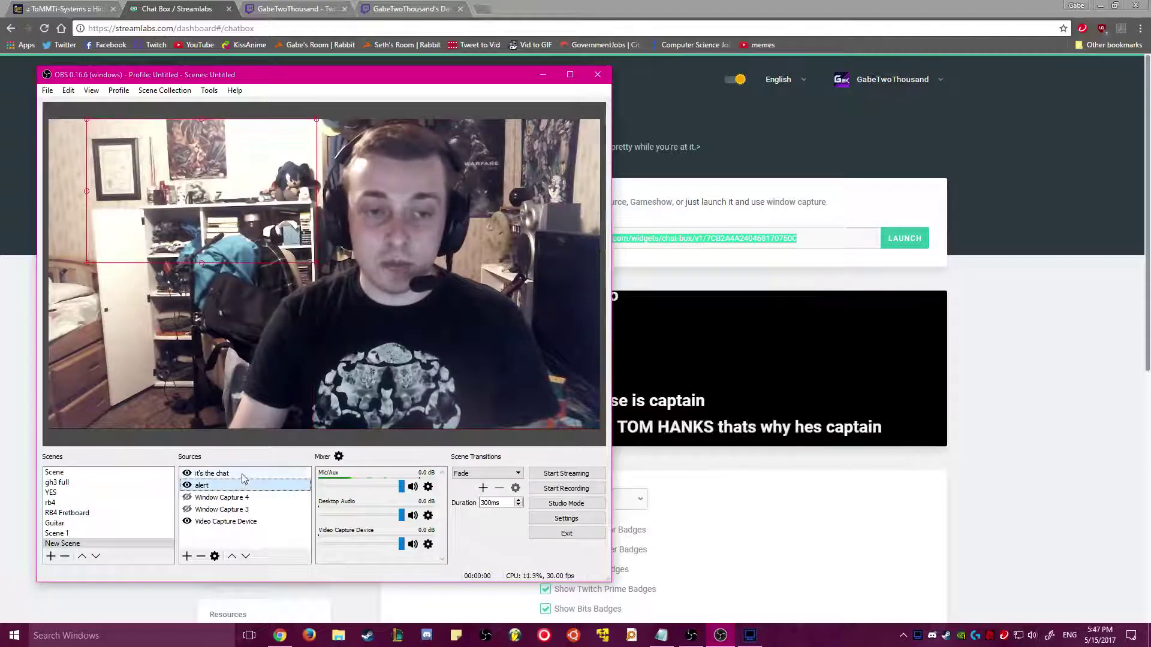
# Step: Switch to the Twitch channel page, dock the browser on the right half of the desktop, and send the chat message "hi"
pyautogui.click(311, 6)
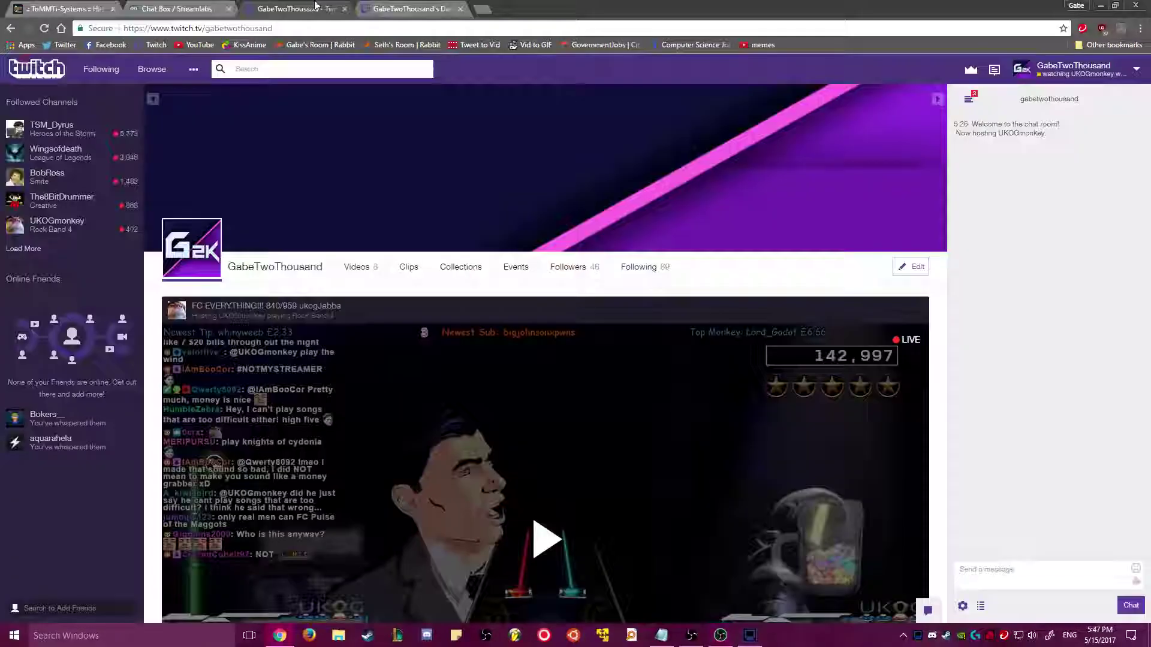
pyautogui.moveTo(586, 5); pyautogui.dragTo(1150, 179)
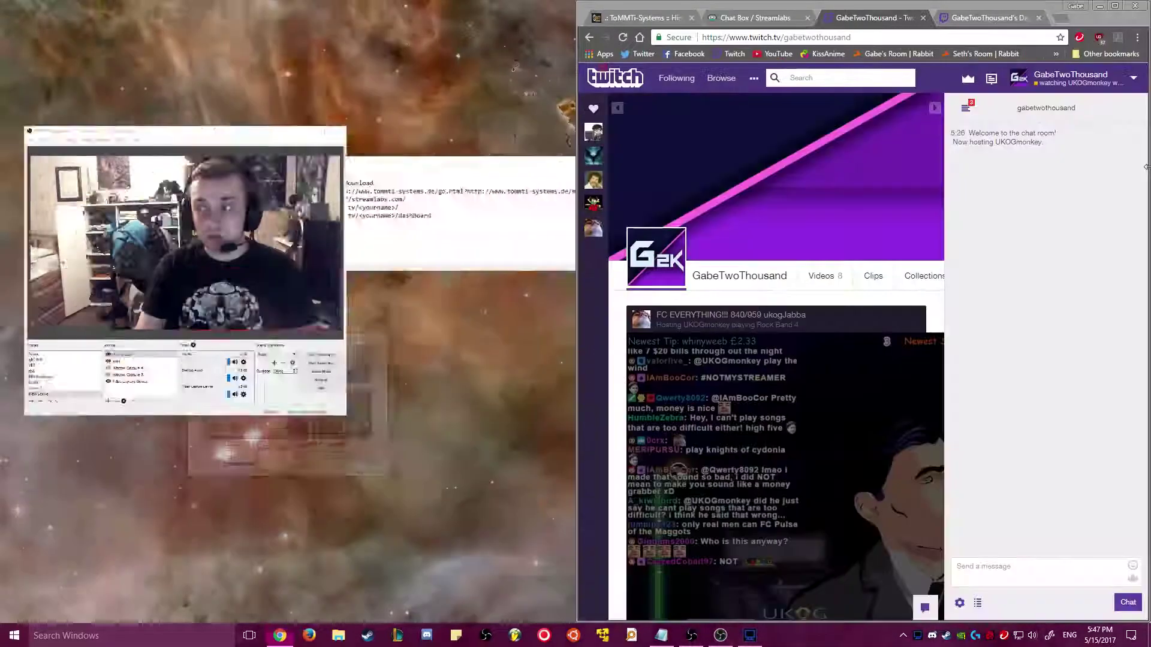
pyautogui.click(1029, 197)
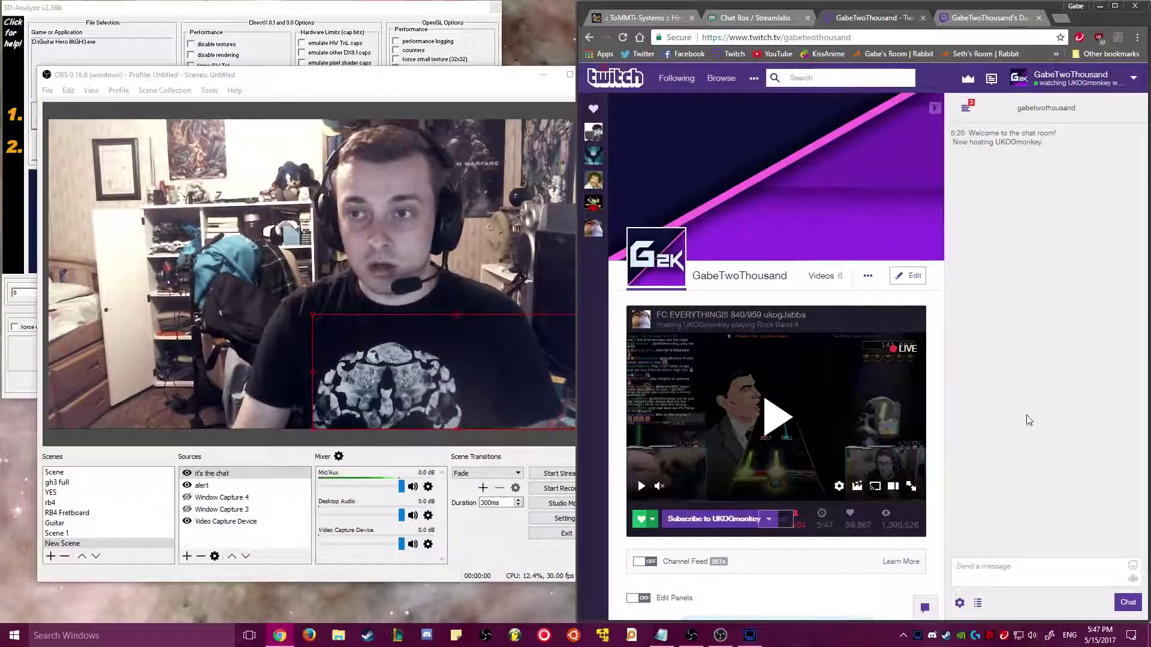
pyautogui.click(994, 565)
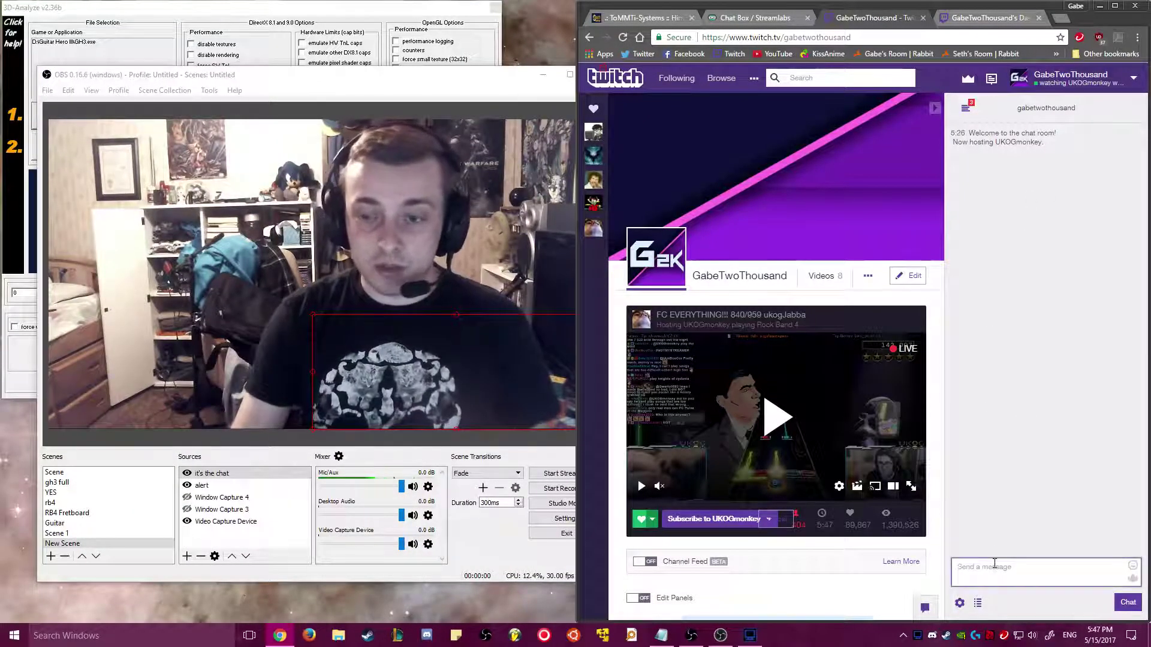
pyautogui.write('hi')
pyautogui.press('Return')
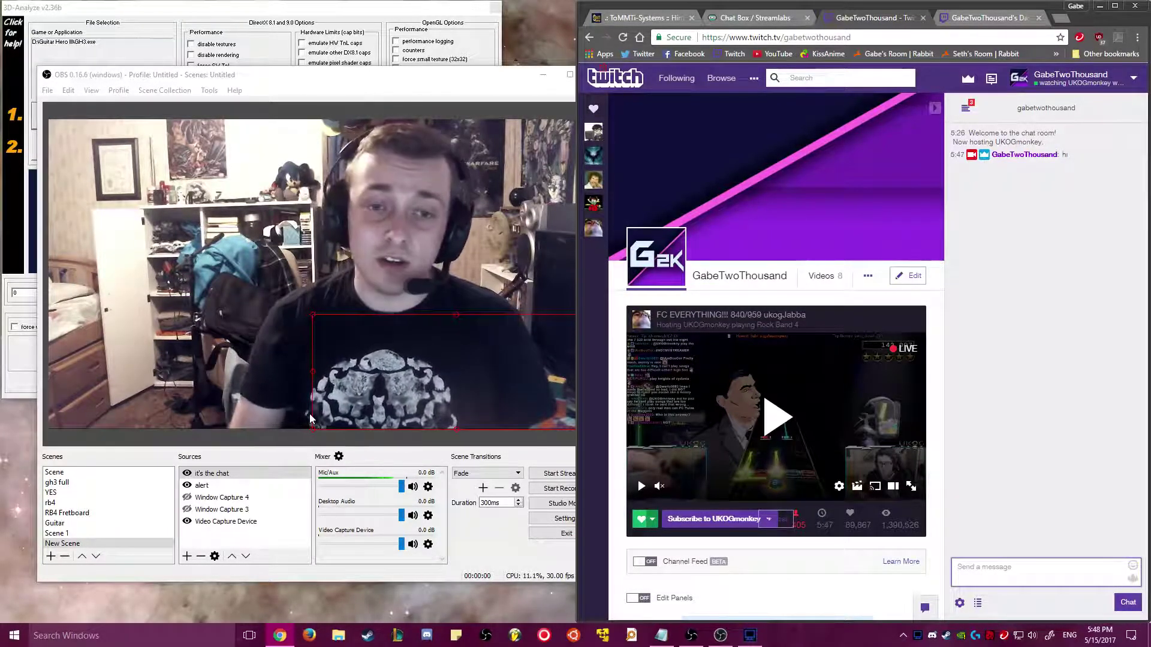
# Step: View the existing scene called "Scene" in OBS as an example and return to New Scene
pyautogui.rightClick(216, 540)
pyautogui.moveTo(243, 548)
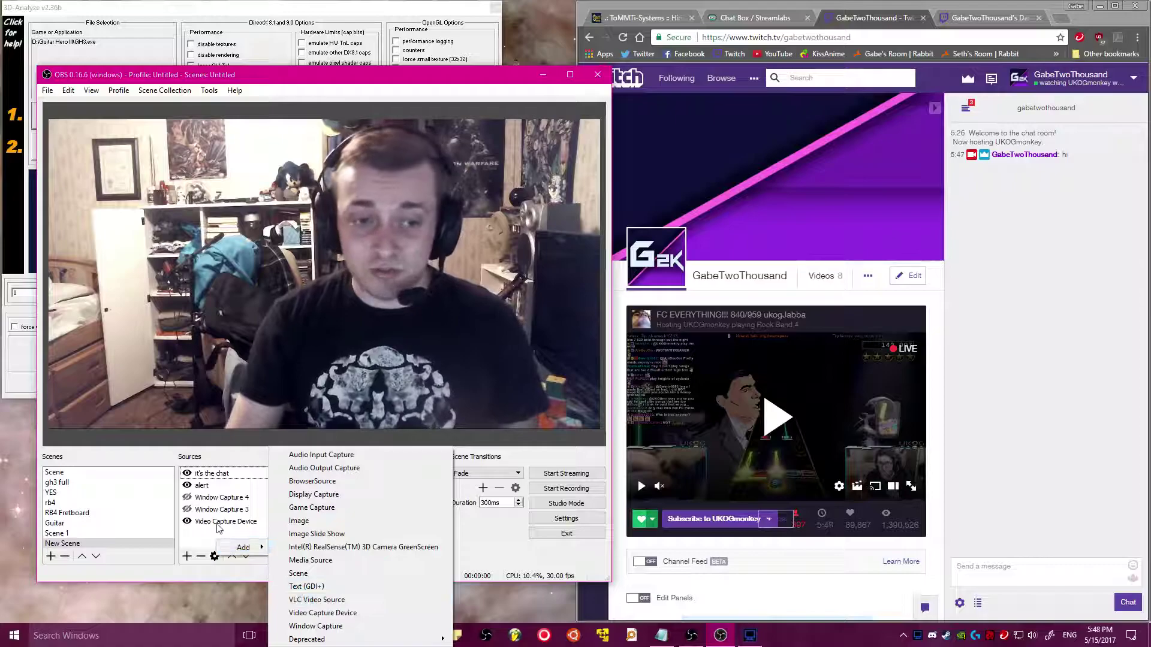
pyautogui.click(81, 477)
pyautogui.click(79, 472)
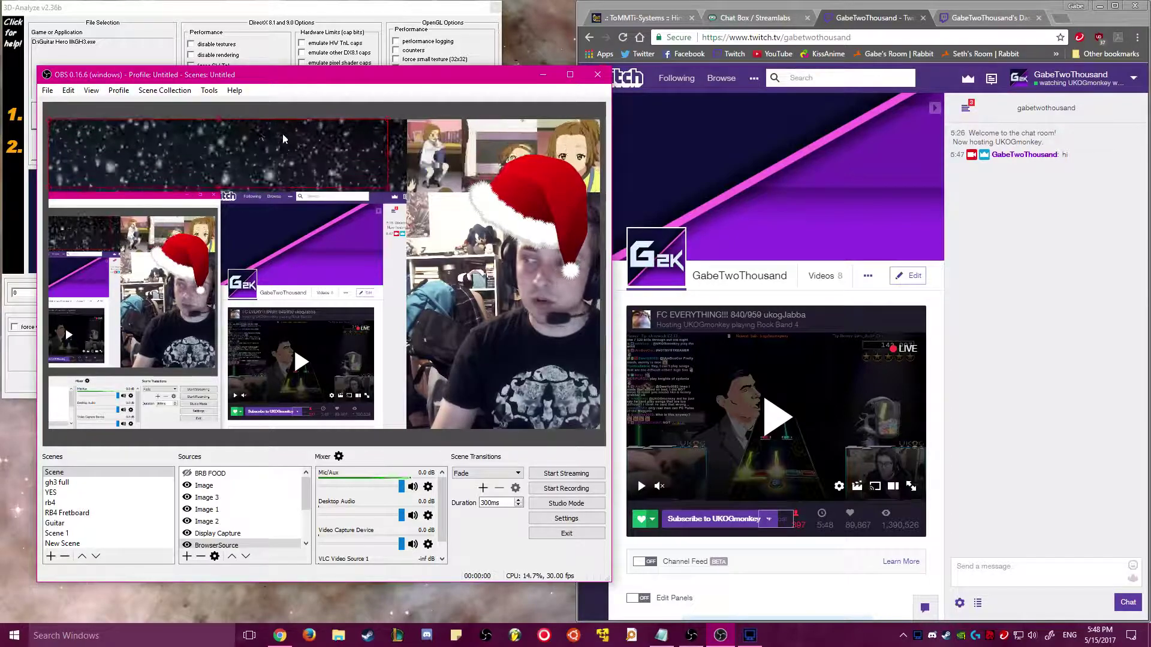
pyautogui.click(114, 543)
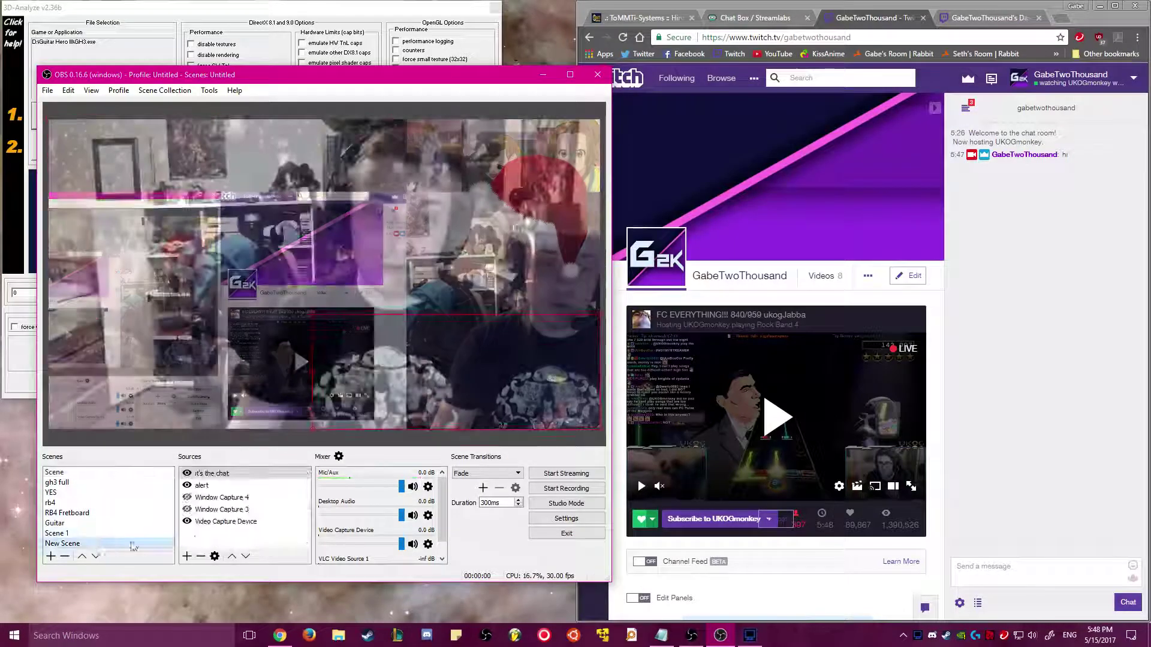
# Step: Go through the sources of New Scene, and show Window Capture 4 briefly before hiding it again
pyautogui.click(256, 544)
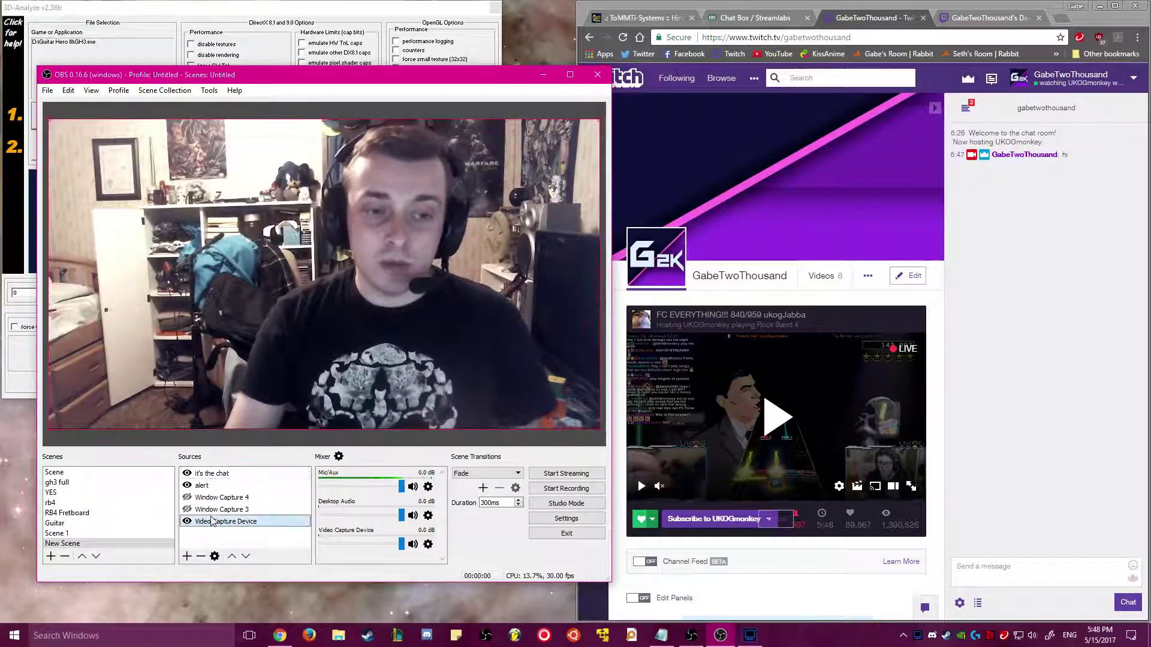
pyautogui.click(257, 475)
pyautogui.click(247, 485)
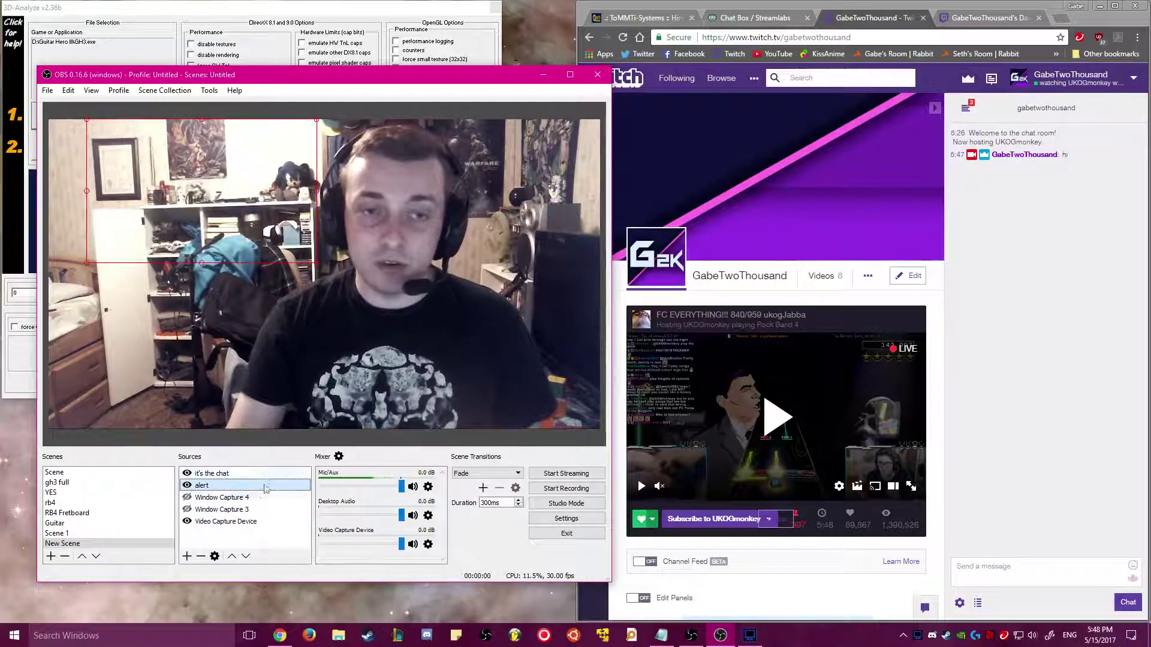
pyautogui.click(249, 498)
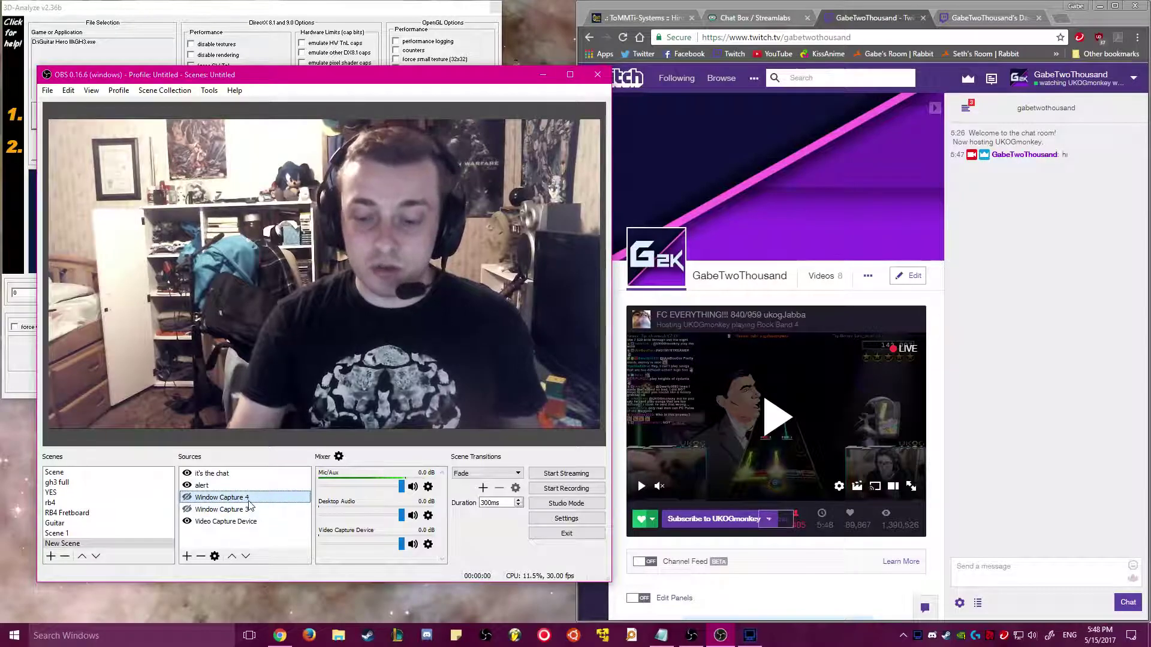
pyautogui.click(187, 498)
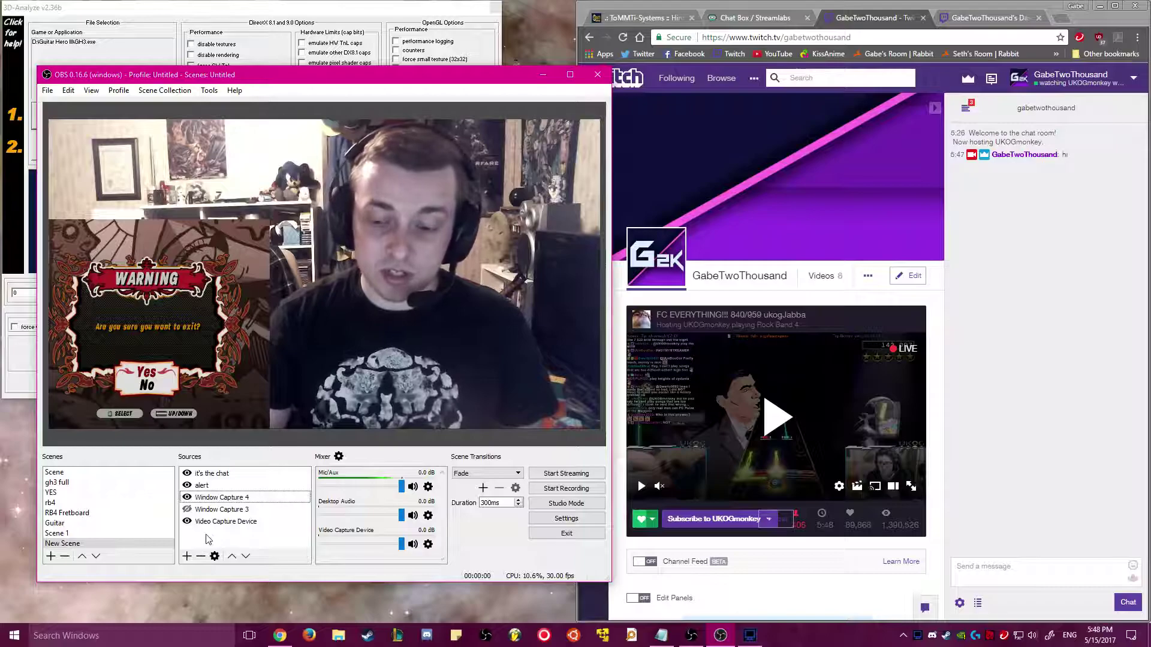
pyautogui.click(187, 497)
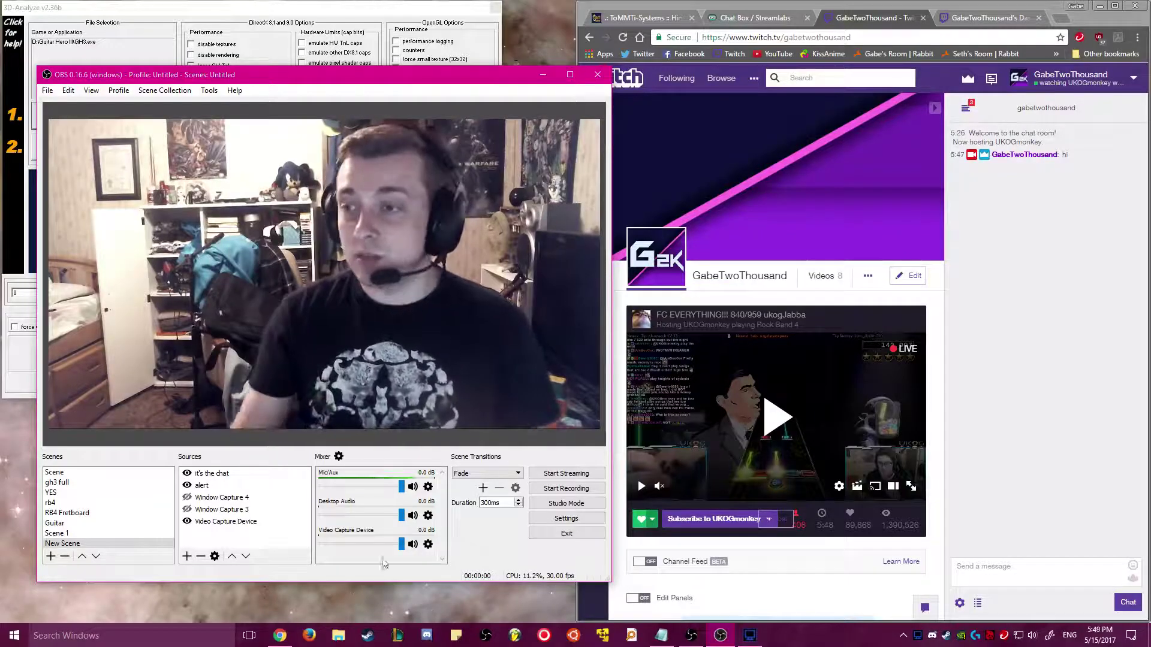
# Step: Check the list of streaming steps in Notepad, and bring the Twitch channel page back in a maximized browser window
pyautogui.click(941, 408)
pyautogui.hotkey('alt', 'Tab')
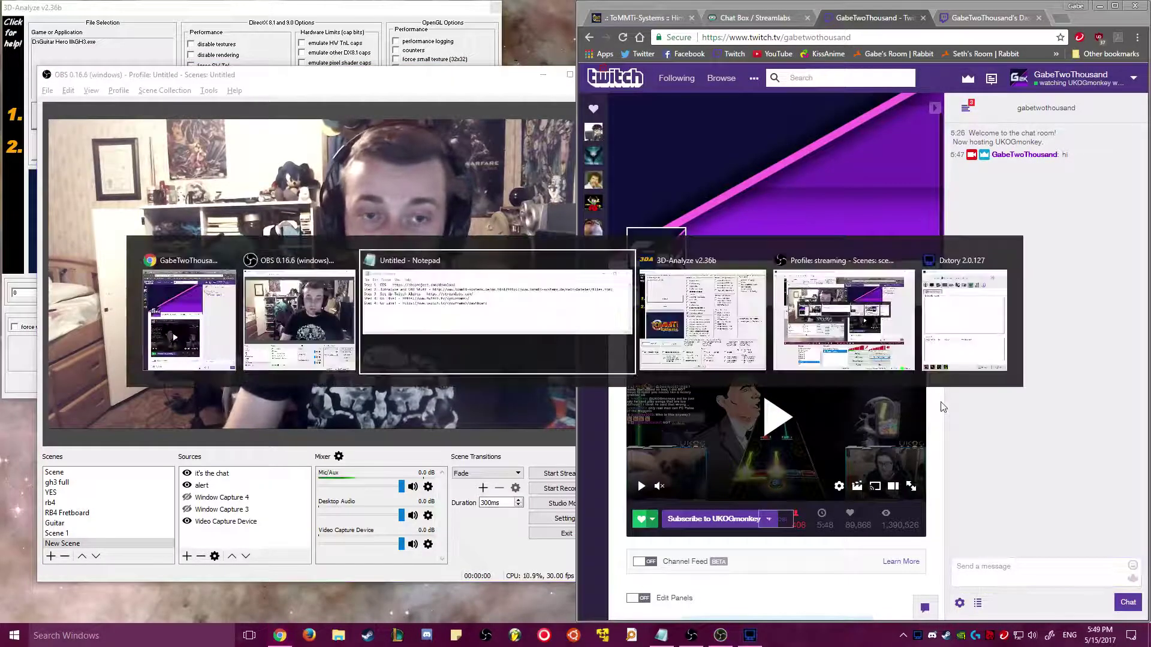
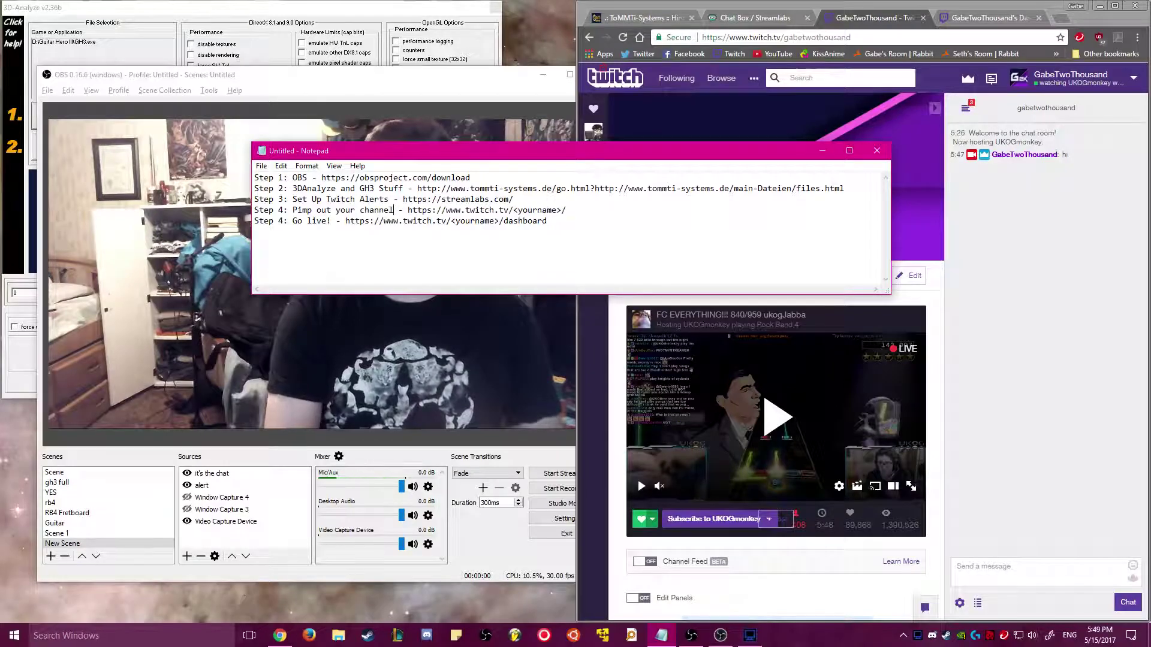
pyautogui.moveTo(966, 8); pyautogui.dragTo(839, 18)
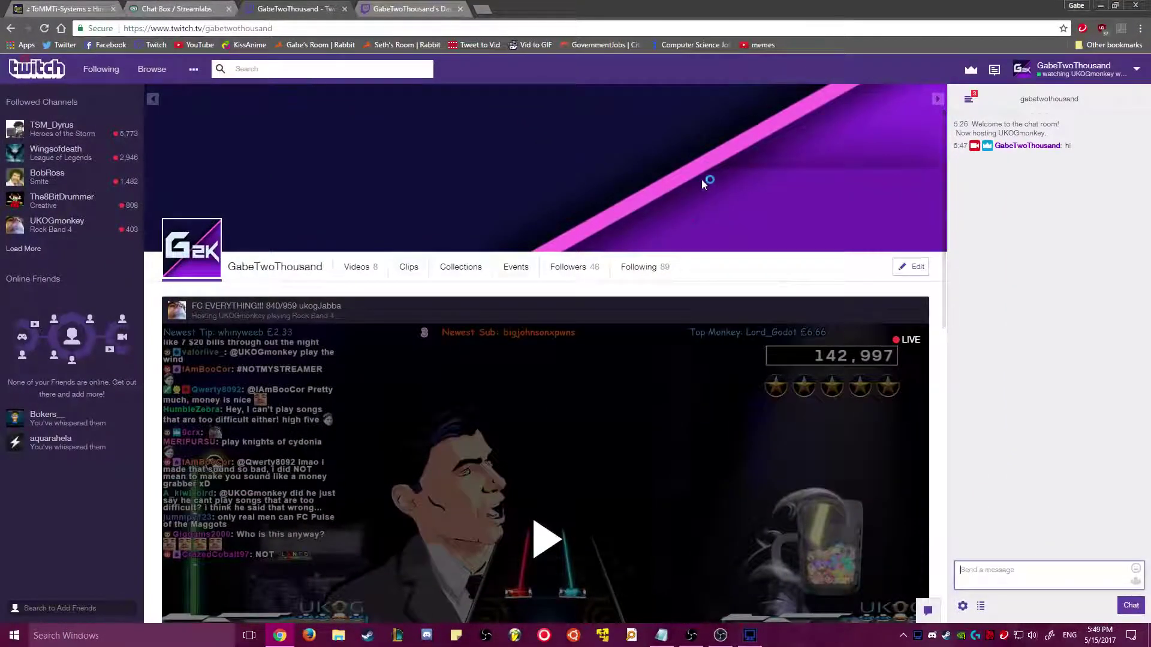
# Step: Look over the Twitch channel's banner, video area and info panels, closing the hosted-stream mini player whenever it covers them
pyautogui.scroll(-1, 704, 187)
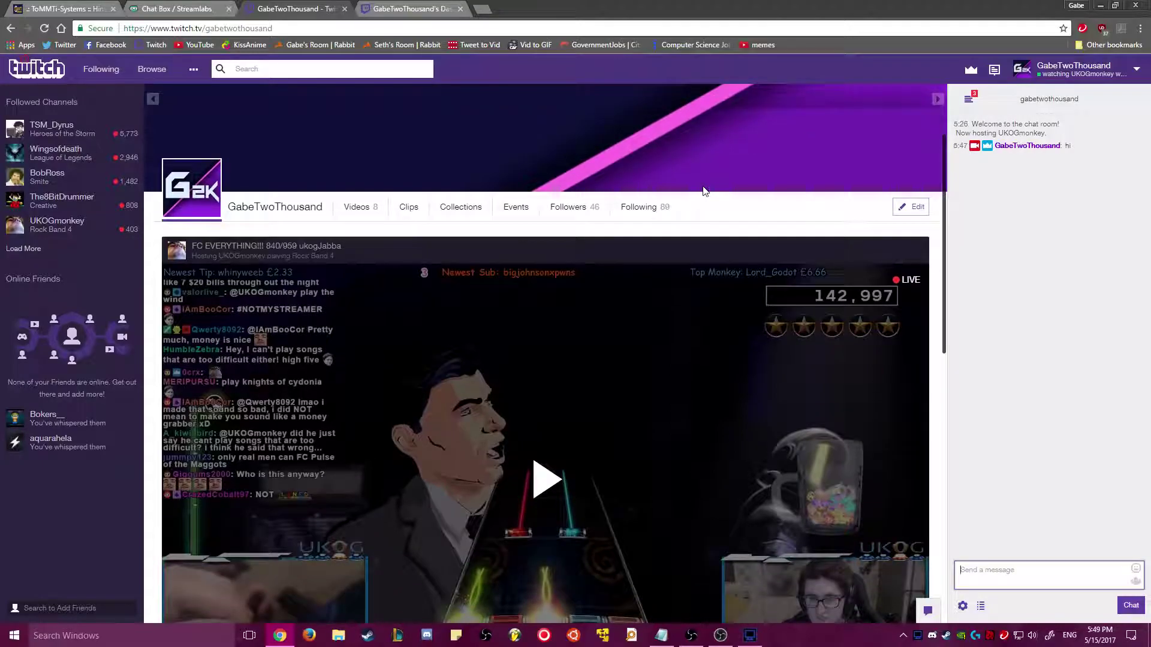
pyautogui.moveTo(576, 204); pyautogui.dragTo(568, 204)
pyautogui.click(751, 213)
pyautogui.moveTo(751, 212); pyautogui.dragTo(622, 138)
pyautogui.click(691, 135)
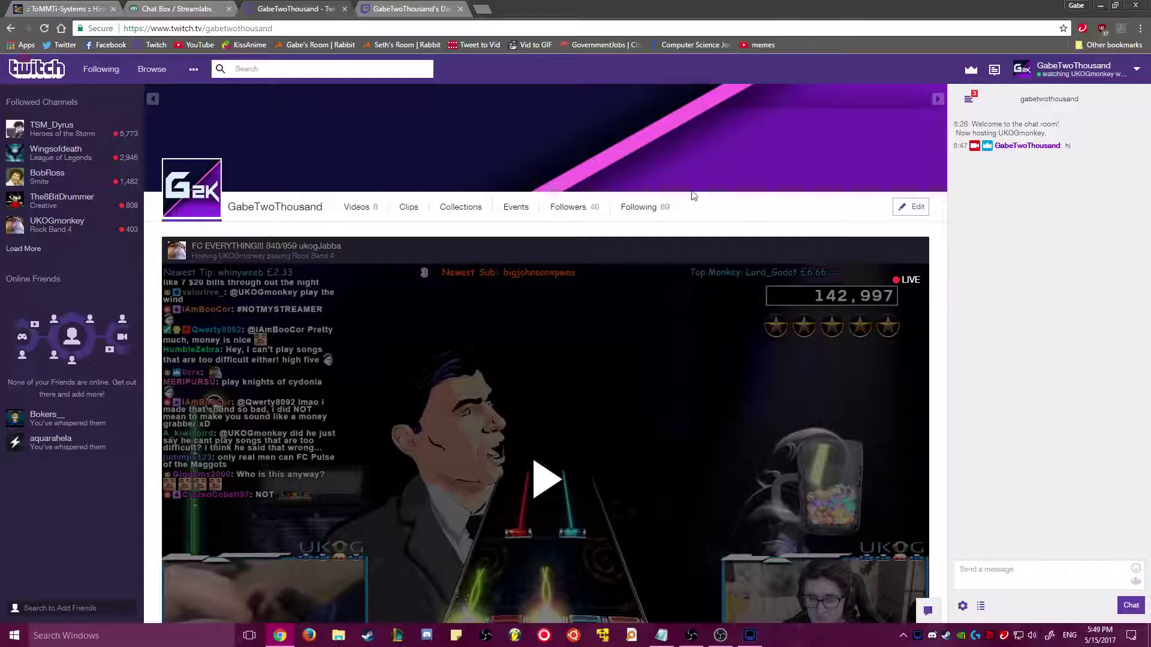
pyautogui.scroll(-9, 660, 174)
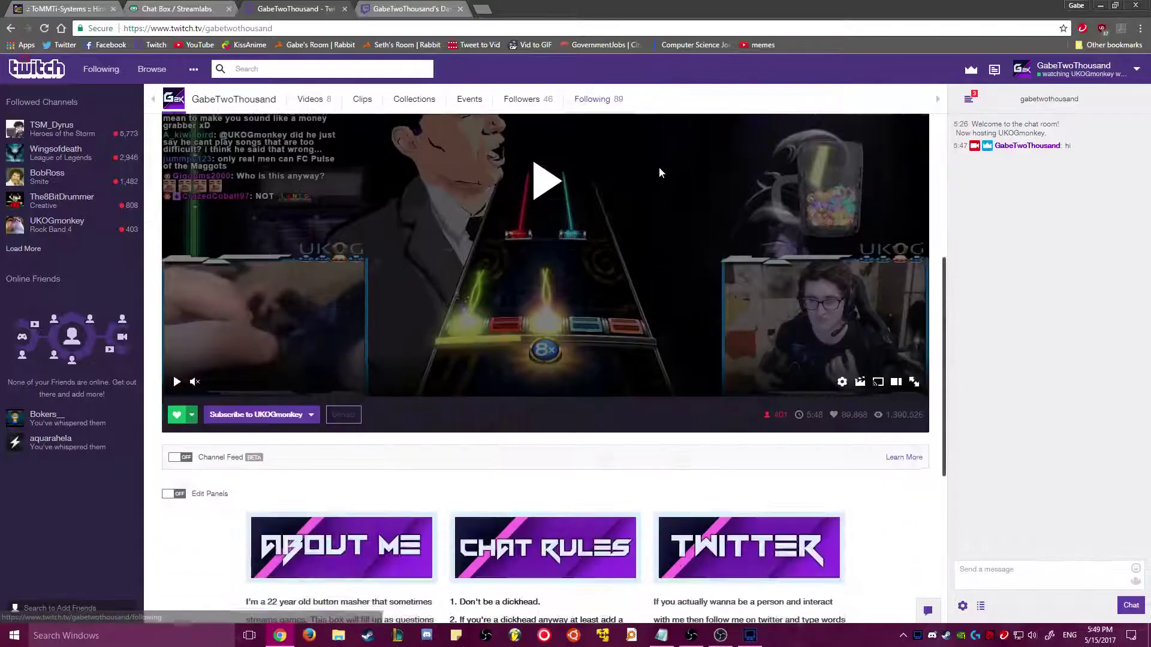
pyautogui.scroll(-2, 590, 231)
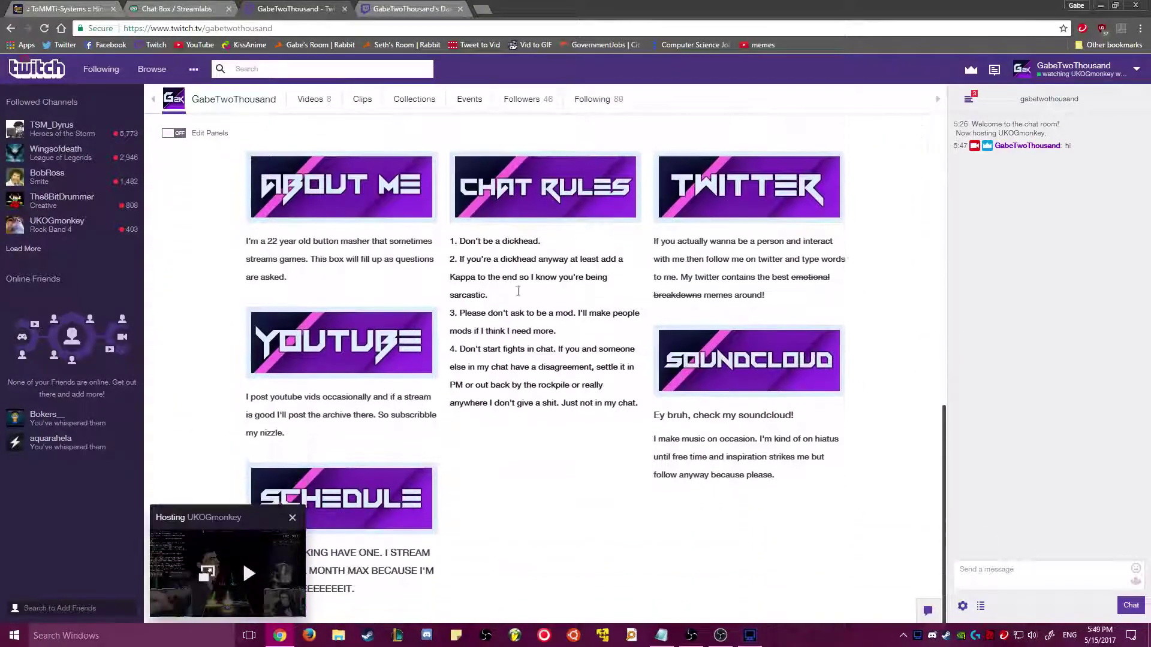
pyautogui.click(292, 519)
pyautogui.scroll(3, 528, 493)
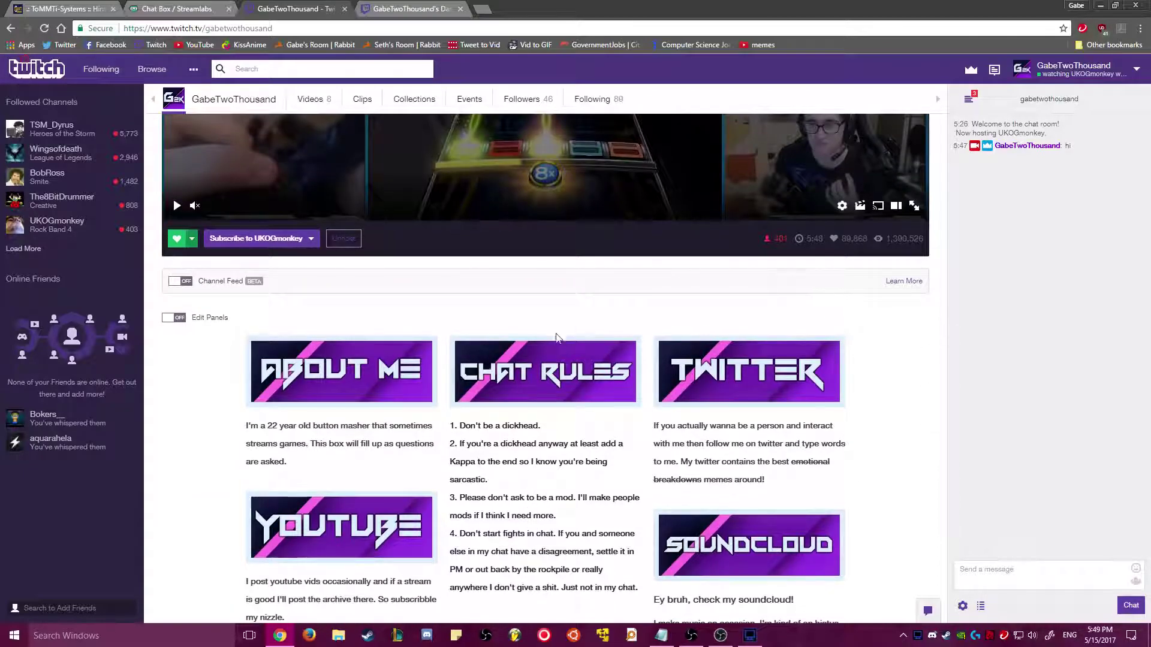
pyautogui.scroll(4, 601, 380)
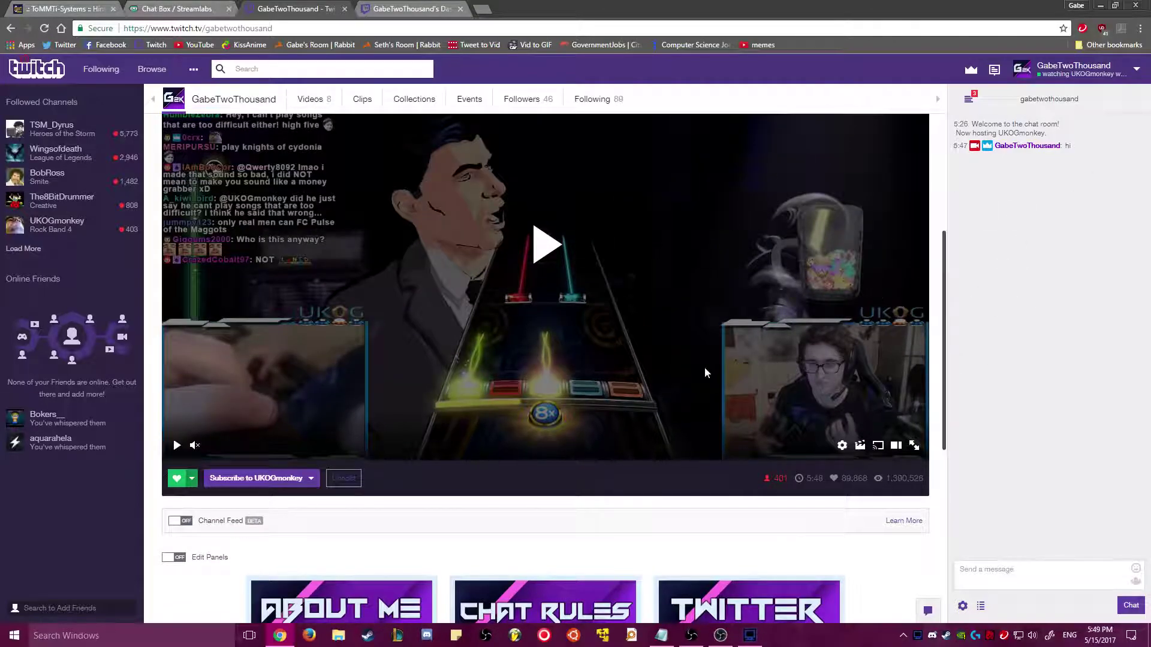
pyautogui.scroll(-1, 605, 415)
pyautogui.scroll(-5, 604, 415)
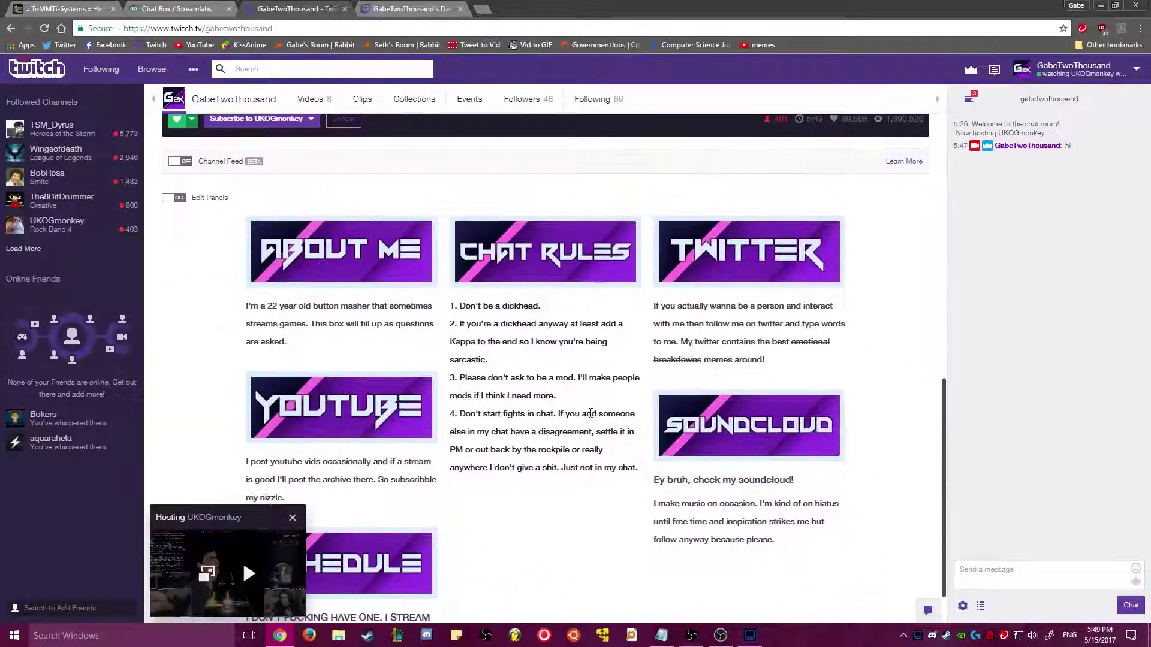
pyautogui.click(290, 518)
pyautogui.scroll(1, 713, 561)
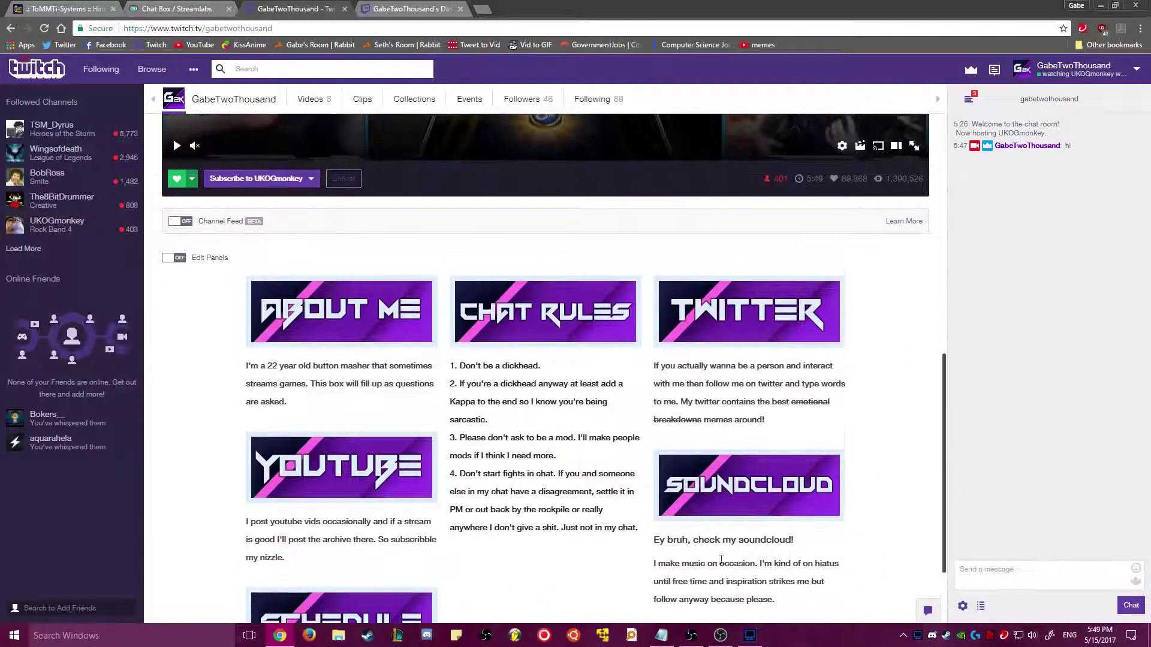
# Step: Examine the text and header images of the SoundCloud, Chat Rules and YouTube panels
pyautogui.moveTo(807, 608); pyautogui.dragTo(635, 524)
pyautogui.click(456, 396)
pyautogui.tripleClick(452, 367)
pyautogui.click(453, 372)
pyautogui.click(635, 528)
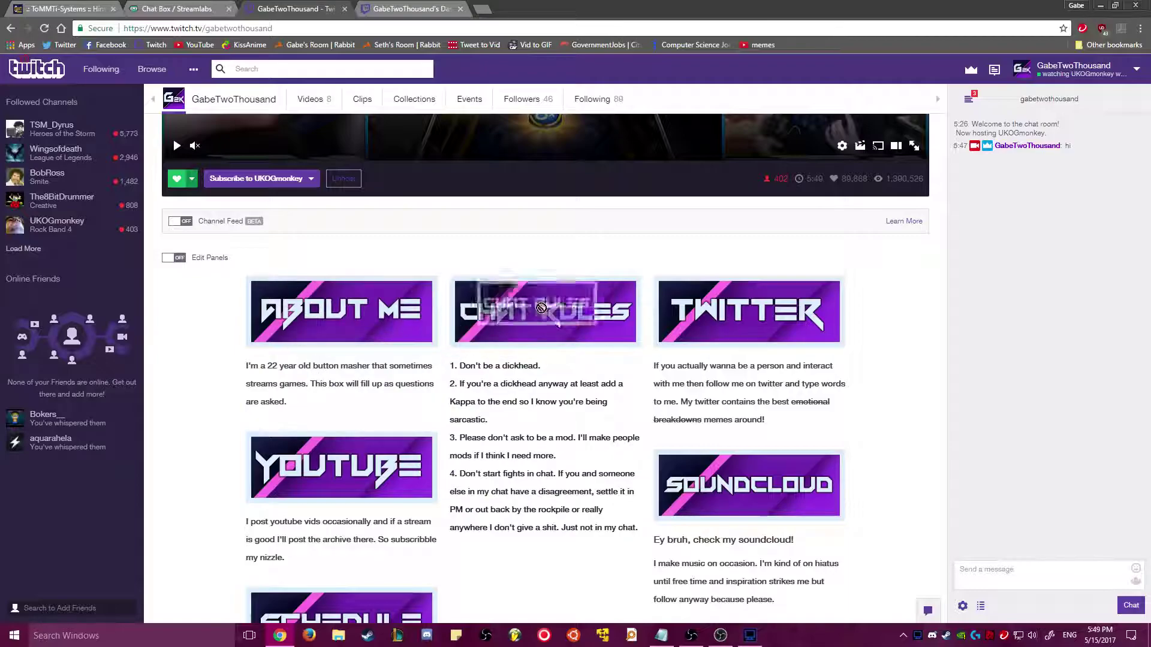
pyautogui.scroll(-1, 694, 339)
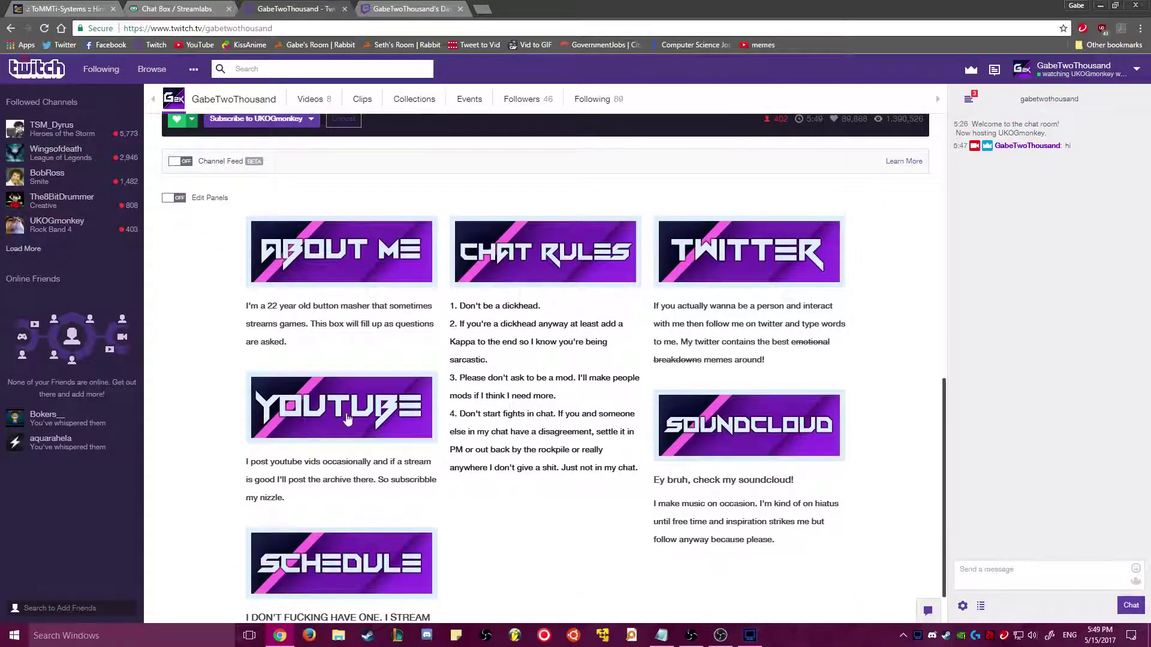
# Step: Review the Schedule panel, follow the Twitter panel's image link to its profile page, and return to the channel page
pyautogui.scroll(-1, 379, 590)
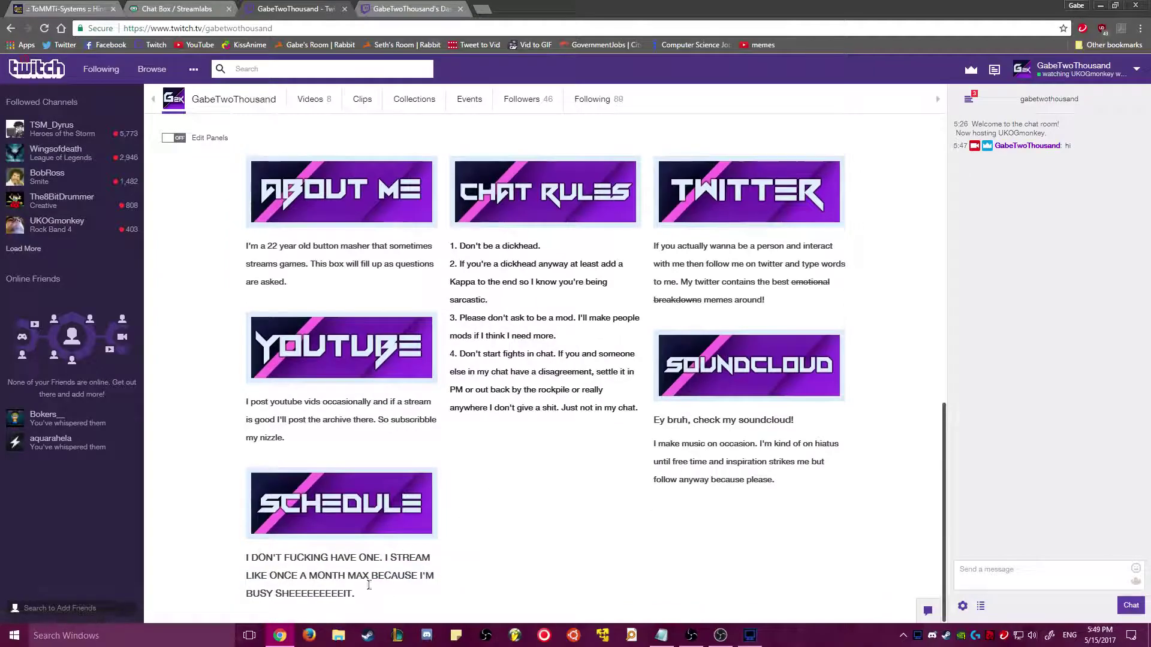
pyautogui.scroll(4, 535, 571)
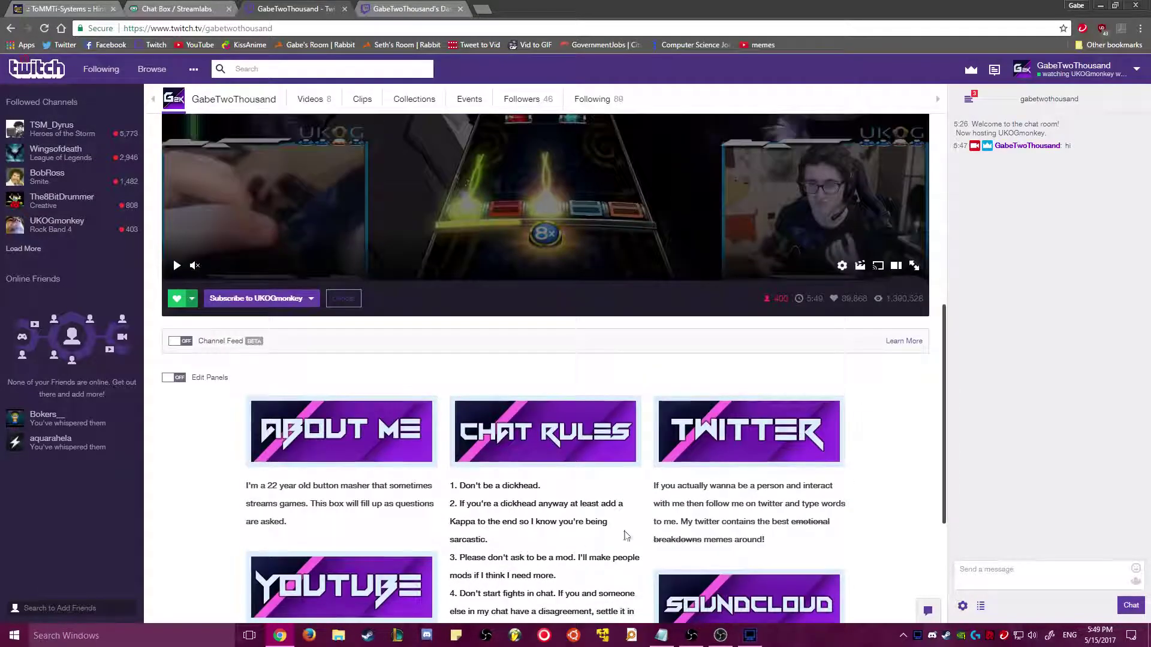
pyautogui.click(742, 429)
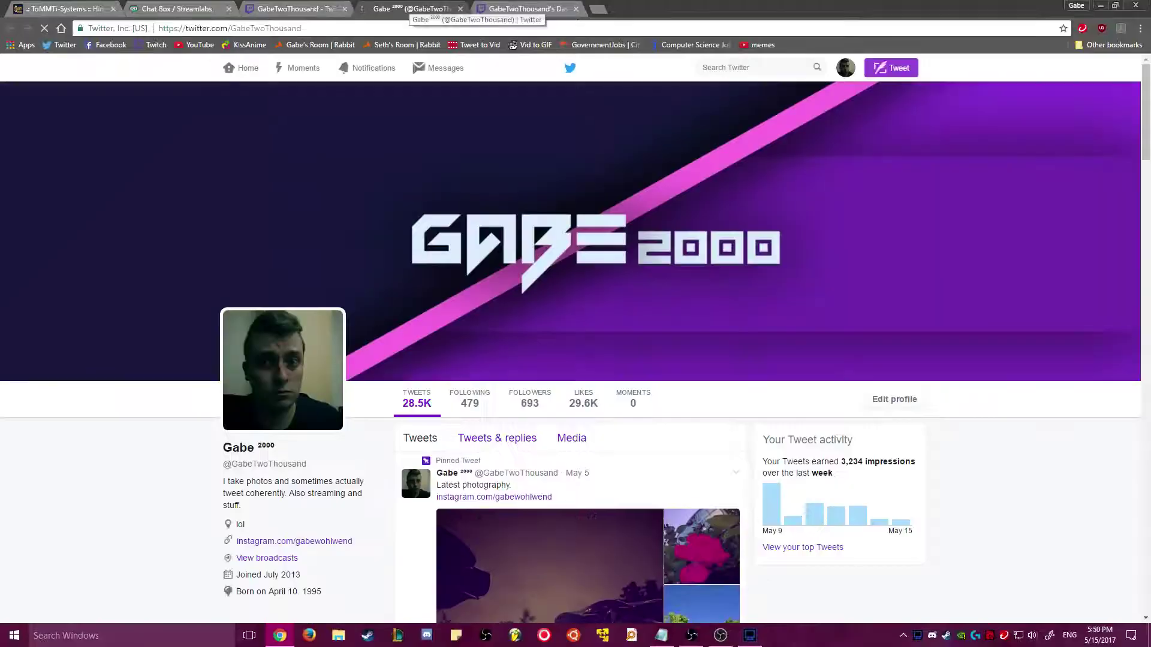
pyautogui.click(461, 9)
pyautogui.scroll(4, 527, 575)
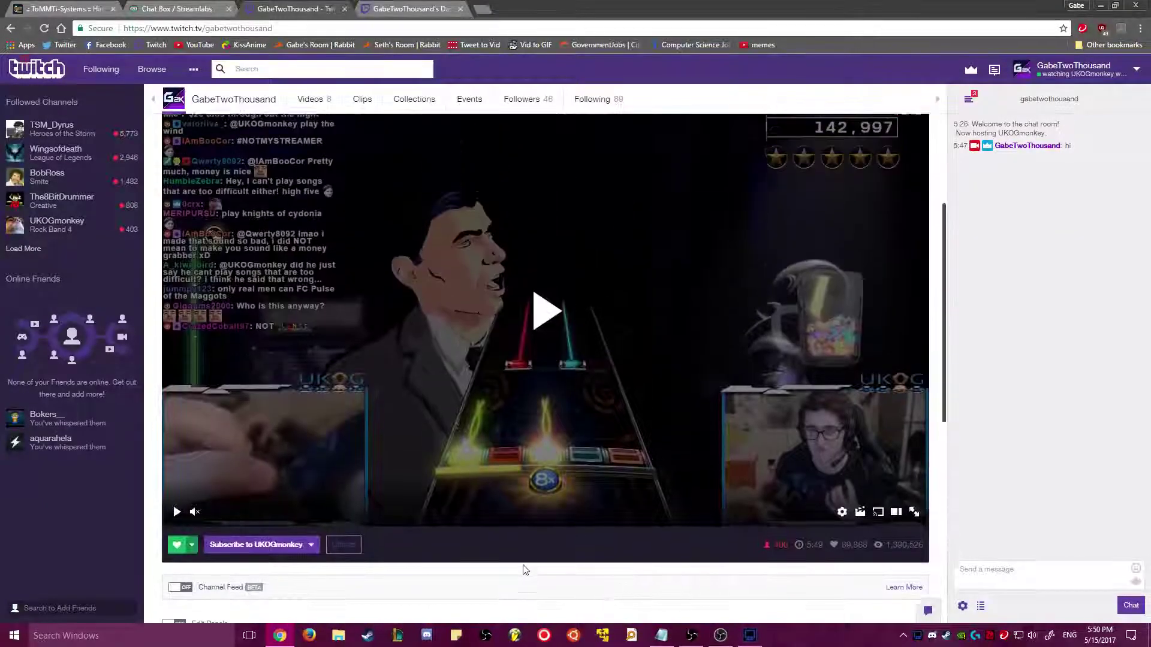
# Step: Turn on panel editing for the channel page and look over the image, link and description fields of each panel
pyautogui.scroll(-5, 524, 569)
pyautogui.scroll(-2, 525, 565)
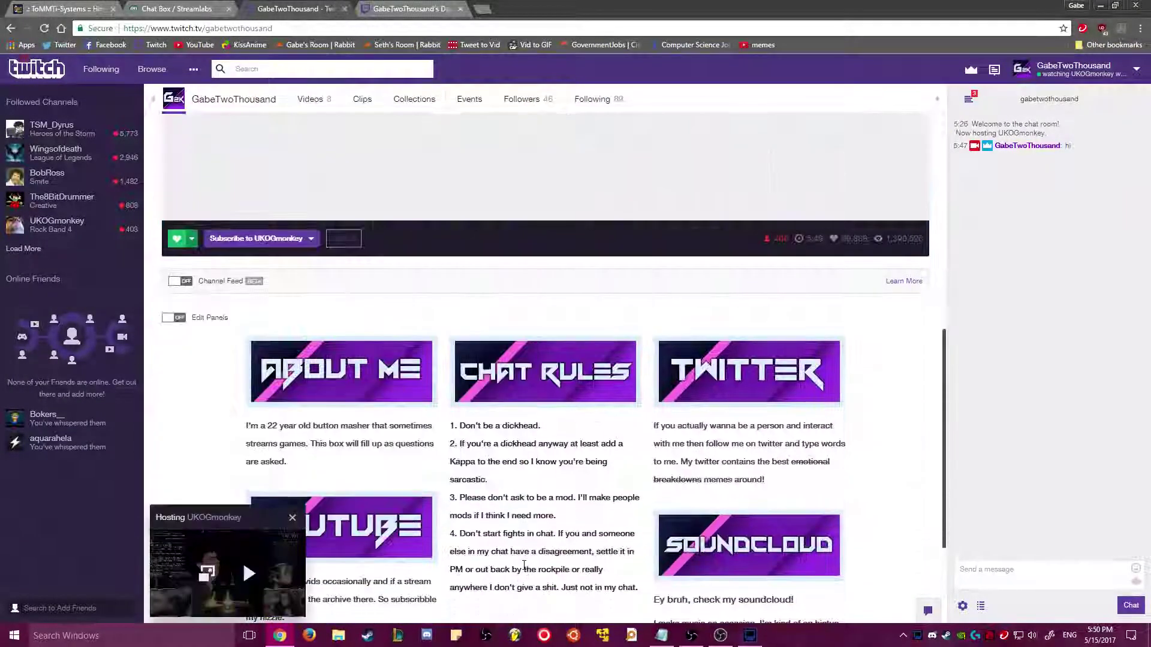
pyautogui.click(174, 322)
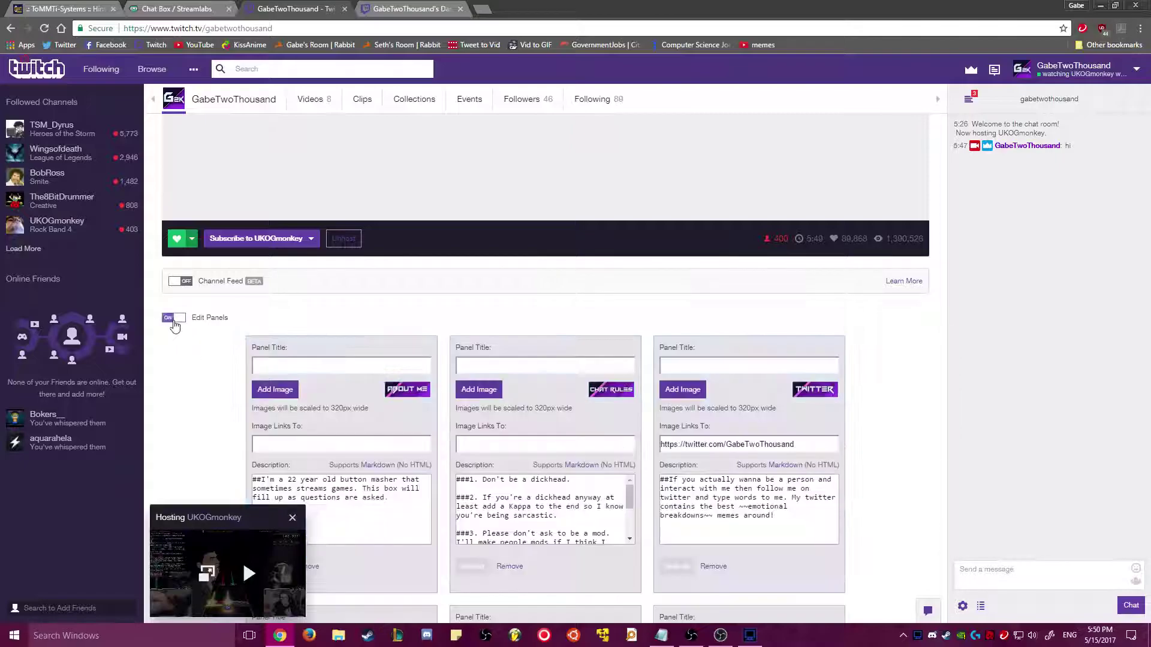
pyautogui.scroll(-3, 386, 378)
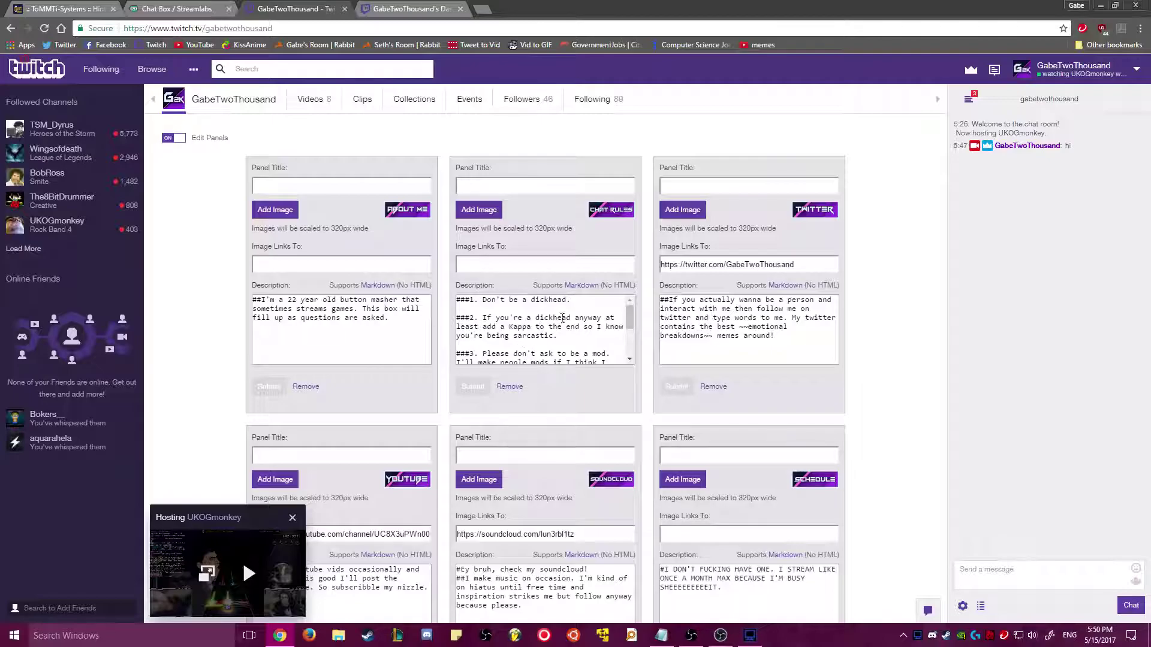
# Step: Open the Markdown help article from the Chat Rules description, read its text emphasis section, and close the article
pyautogui.click(582, 286)
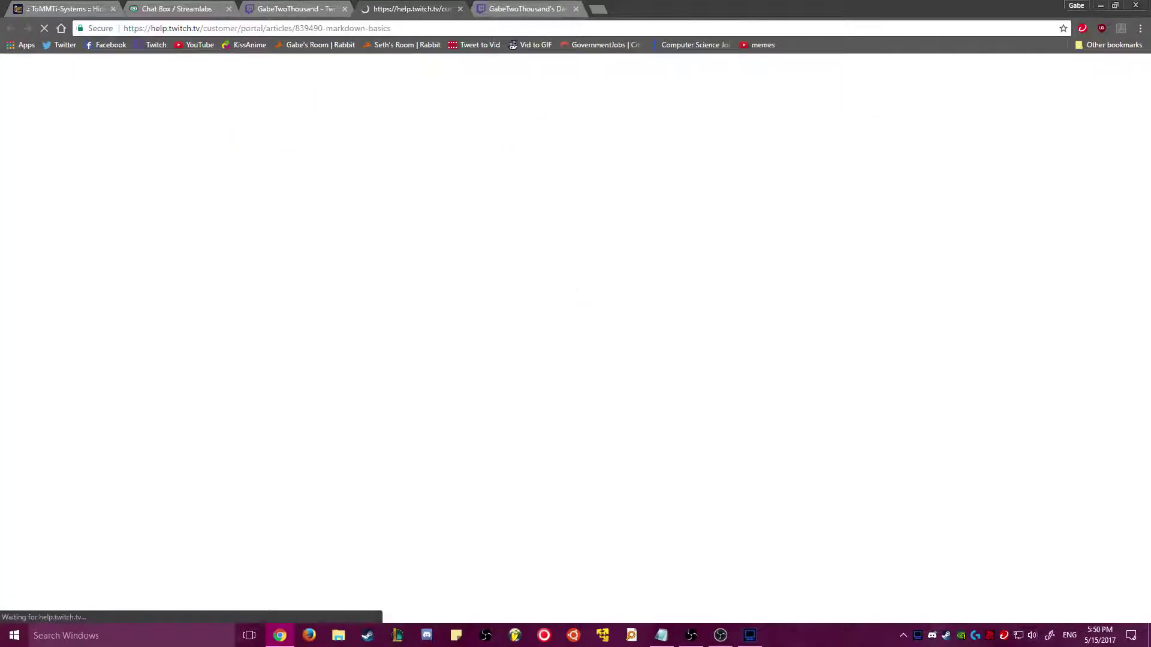
pyautogui.scroll(-3, 476, 152)
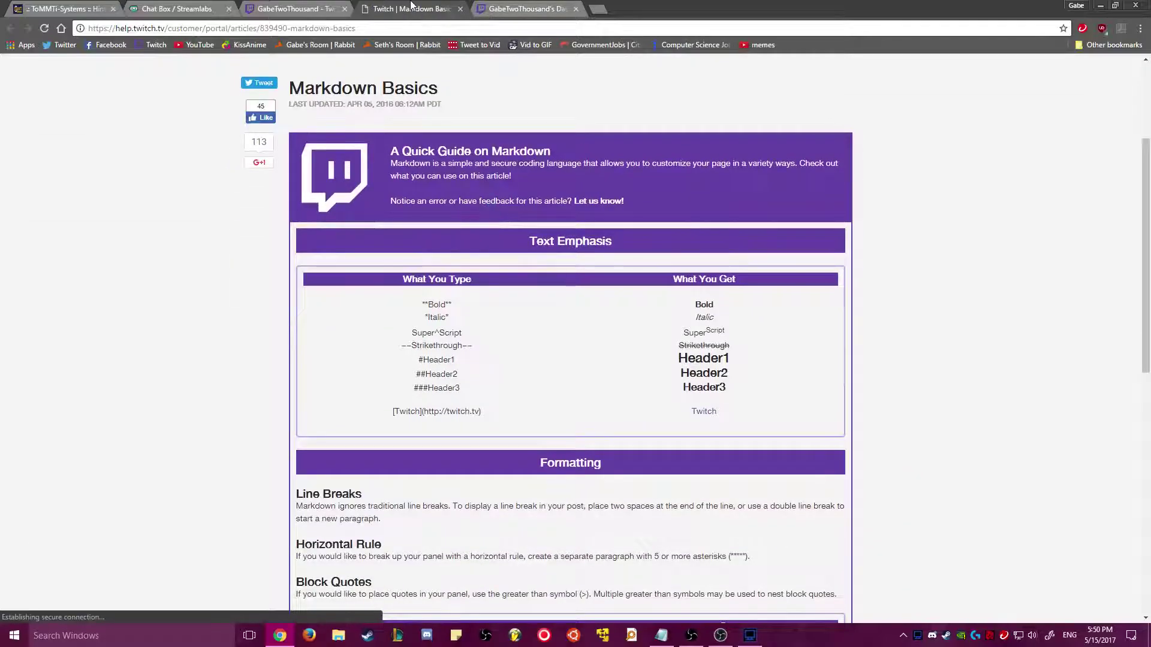
pyautogui.middleClick(411, 5)
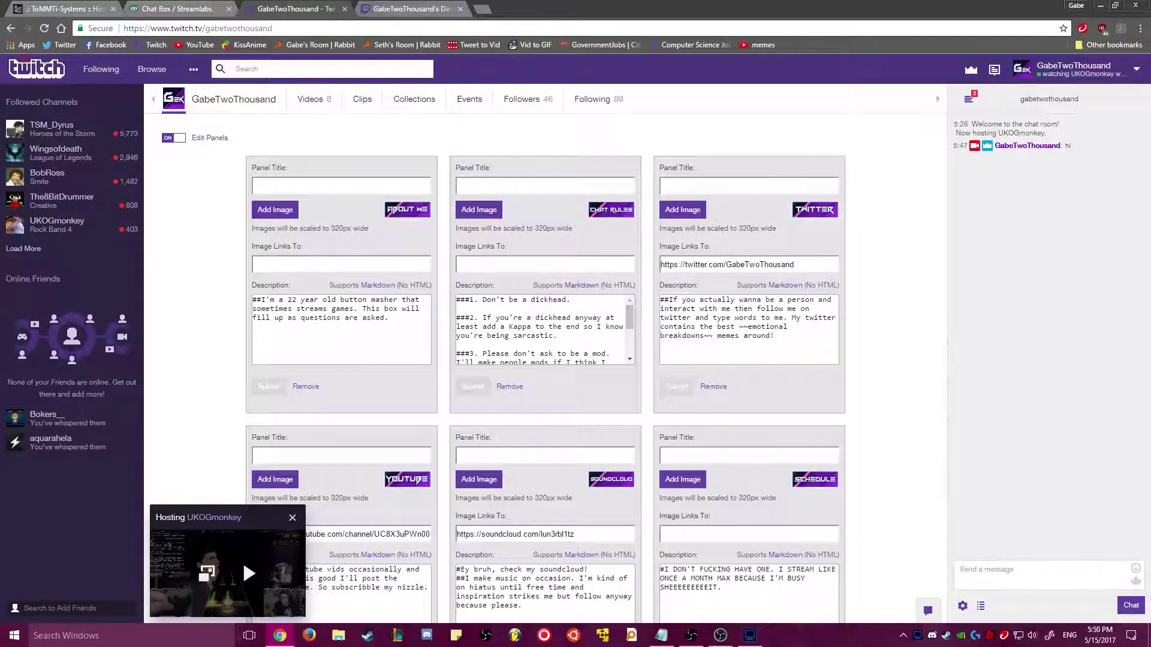
# Step: Close the channel page, Streamlabs Chat Box and ToMMTi-Systems pages, leaving only the Twitch dashboard open
pyautogui.middleClick(299, 10)
pyautogui.click(179, 8)
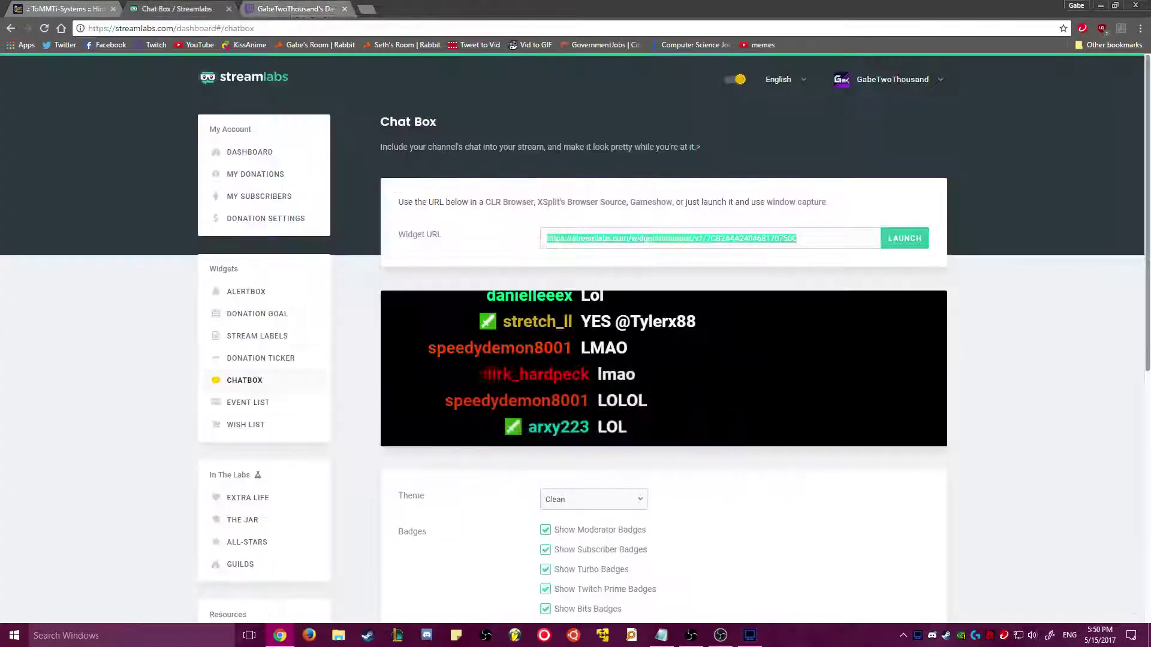
pyautogui.middleClick(60, 9)
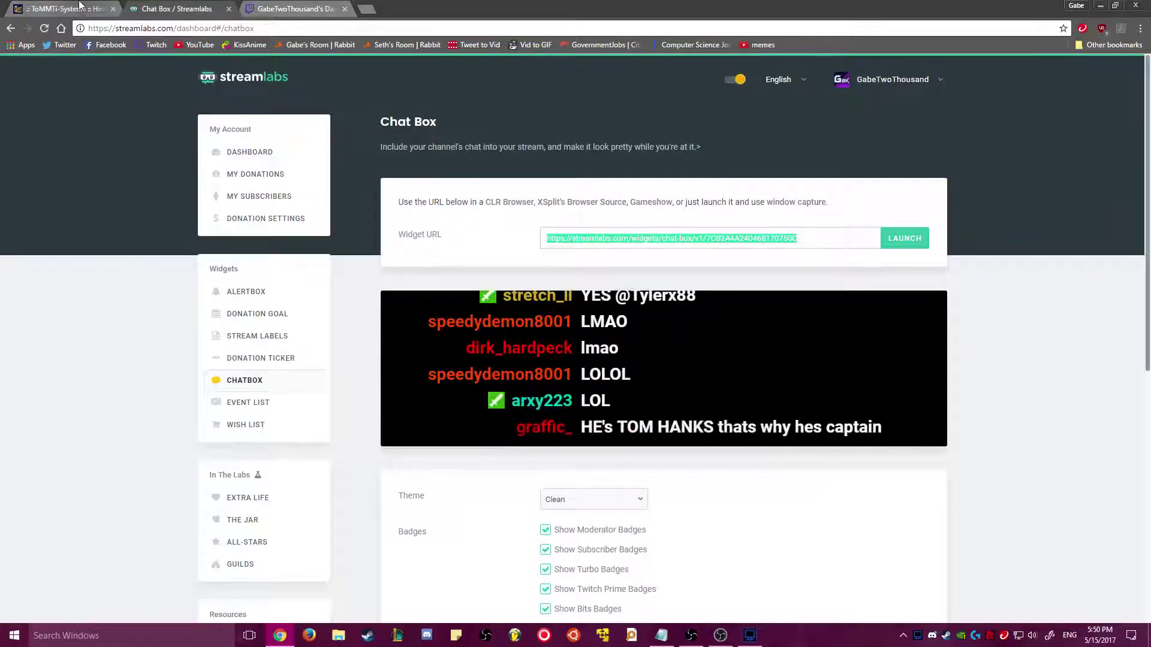
pyautogui.middleClick(36, 7)
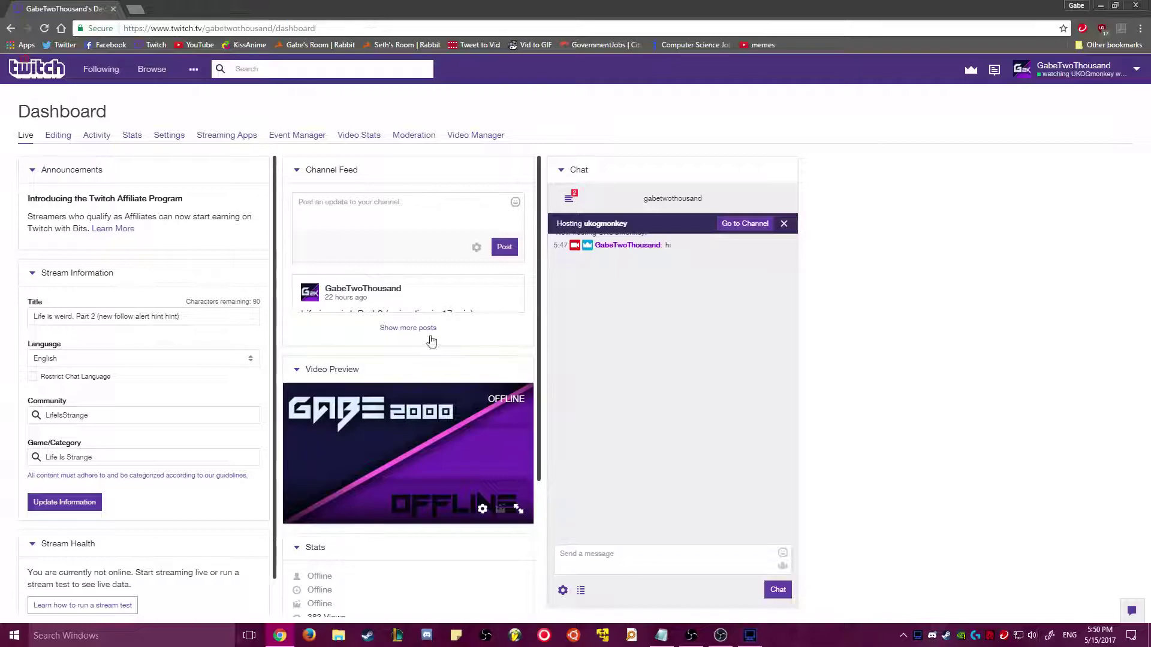
# Step: Look over the dashboard's Stream Information section, including the title, language, community and game fields
pyautogui.scroll(-2, 348, 334)
pyautogui.scroll(-1, 195, 340)
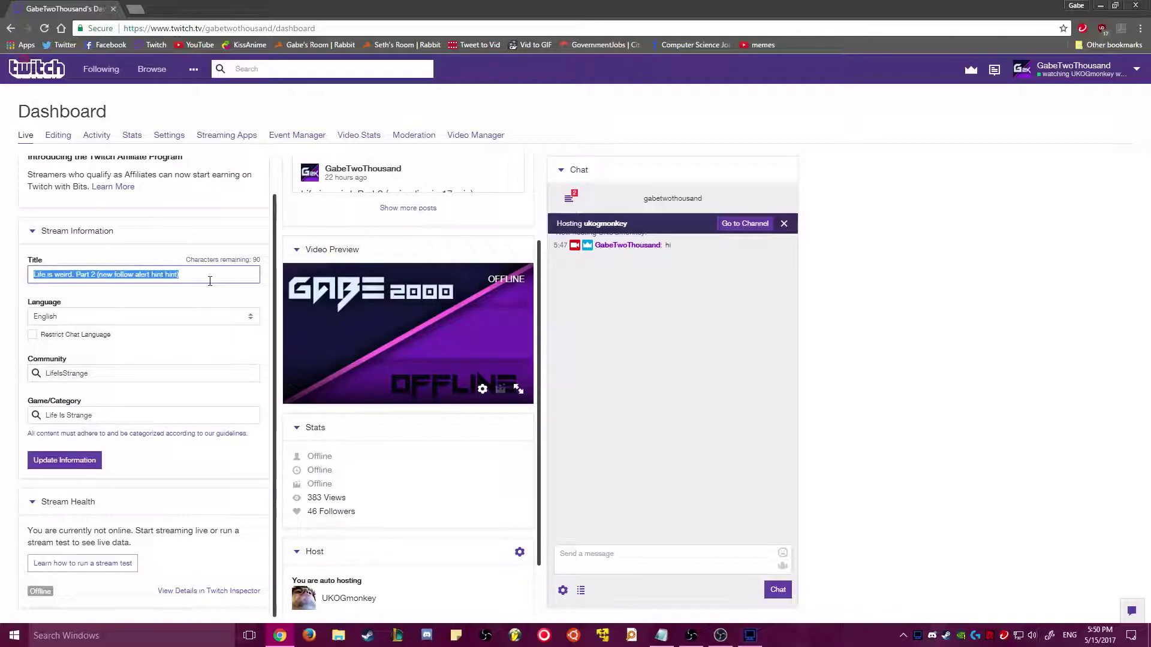
pyautogui.scroll(2, 407, 246)
# Step: Check the channel feed's Twitter sharing option, expand the older posts, and look over the video preview and stats
pyautogui.click(443, 249)
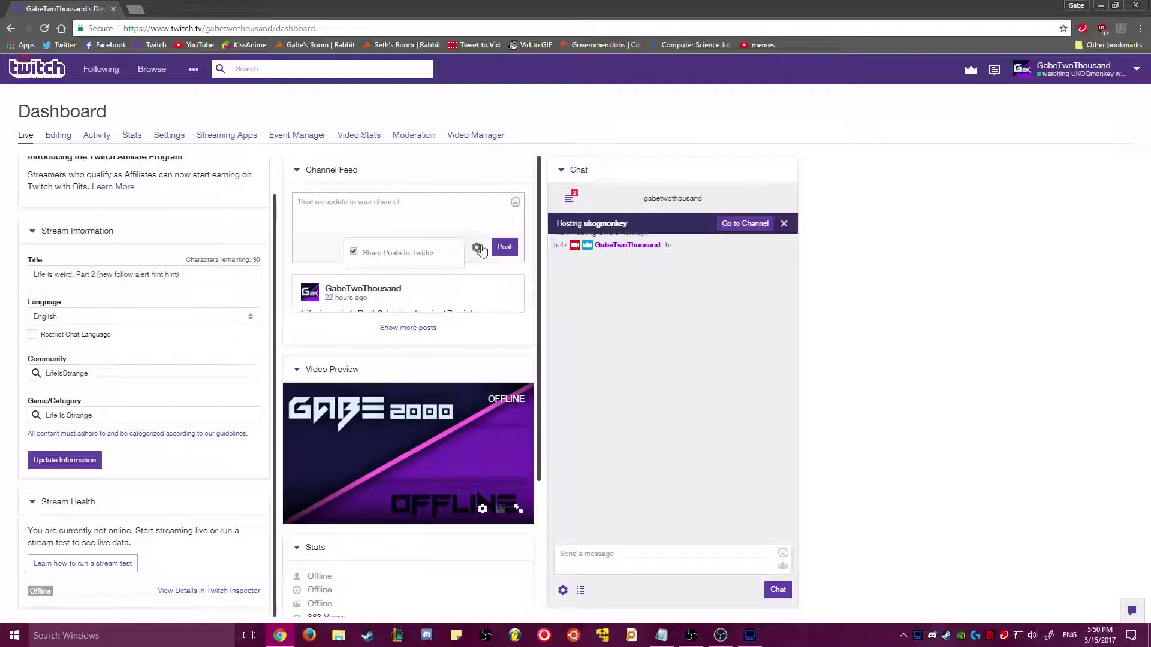
pyautogui.scroll(2, 431, 301)
pyautogui.click(423, 329)
pyautogui.scroll(-3, 417, 426)
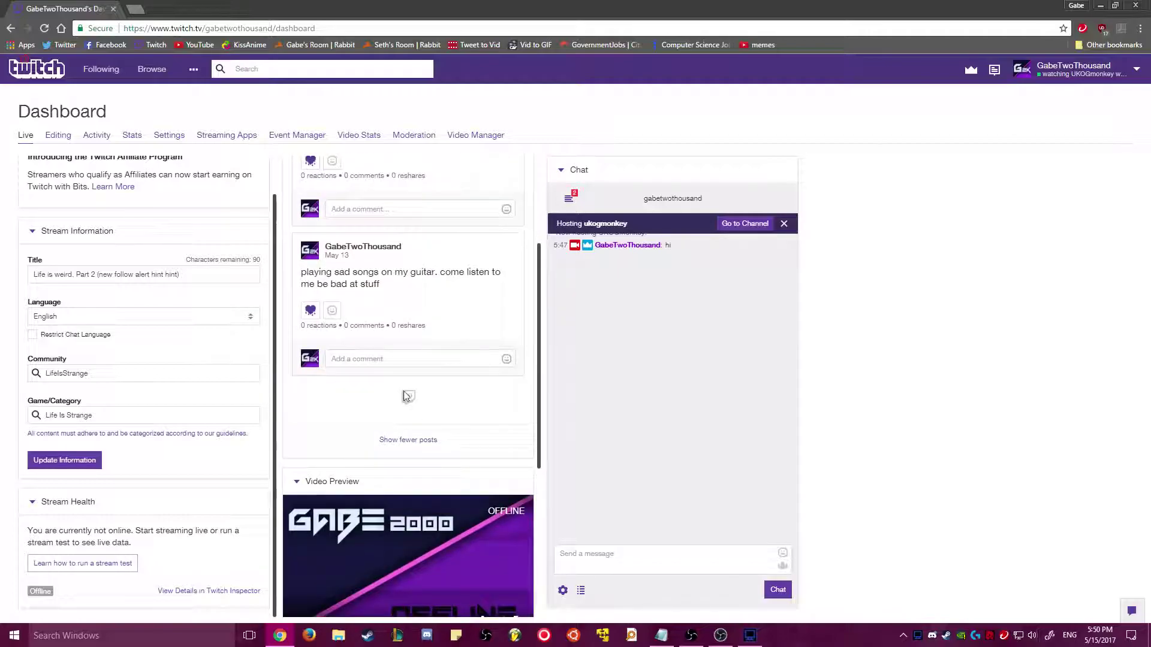
pyautogui.scroll(3, 400, 394)
pyautogui.scroll(-7, 431, 312)
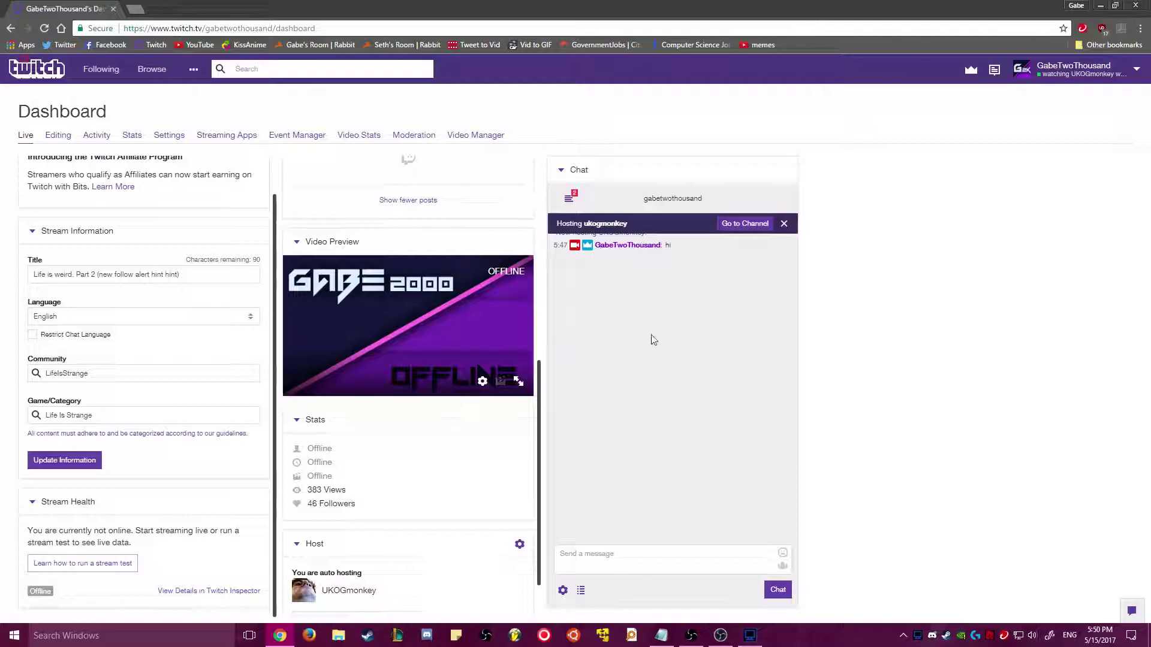
# Step: Start Always-On-Top, decline replacing the running instance, and check for it among the hidden tray icons
pyautogui.hotkey('alt', 'Tab')
pyautogui.hotkey('alt', 'Tab')
pyautogui.press('super')
pyautogui.write('alway')
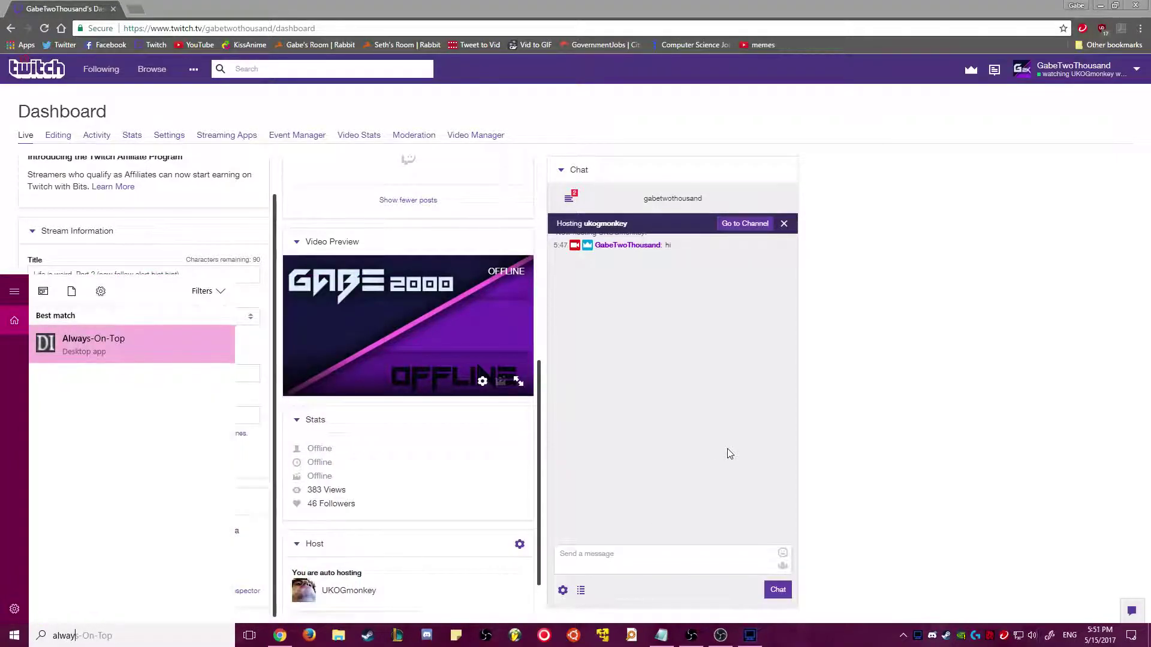
pyautogui.press('Return')
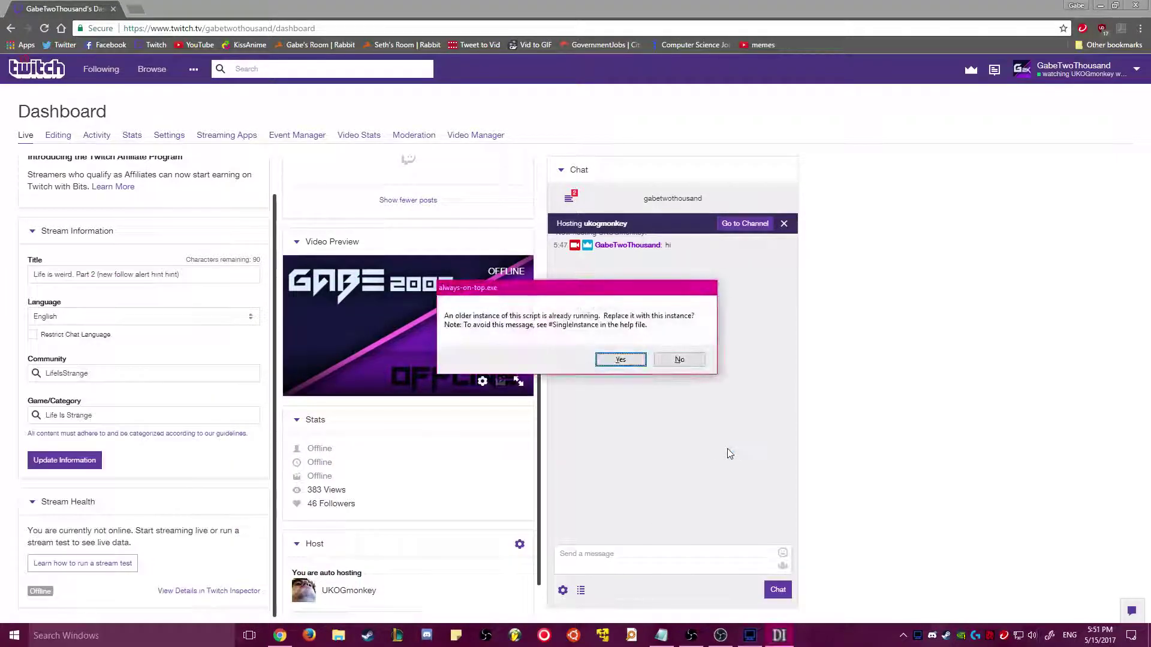
pyautogui.click(678, 361)
pyautogui.click(905, 636)
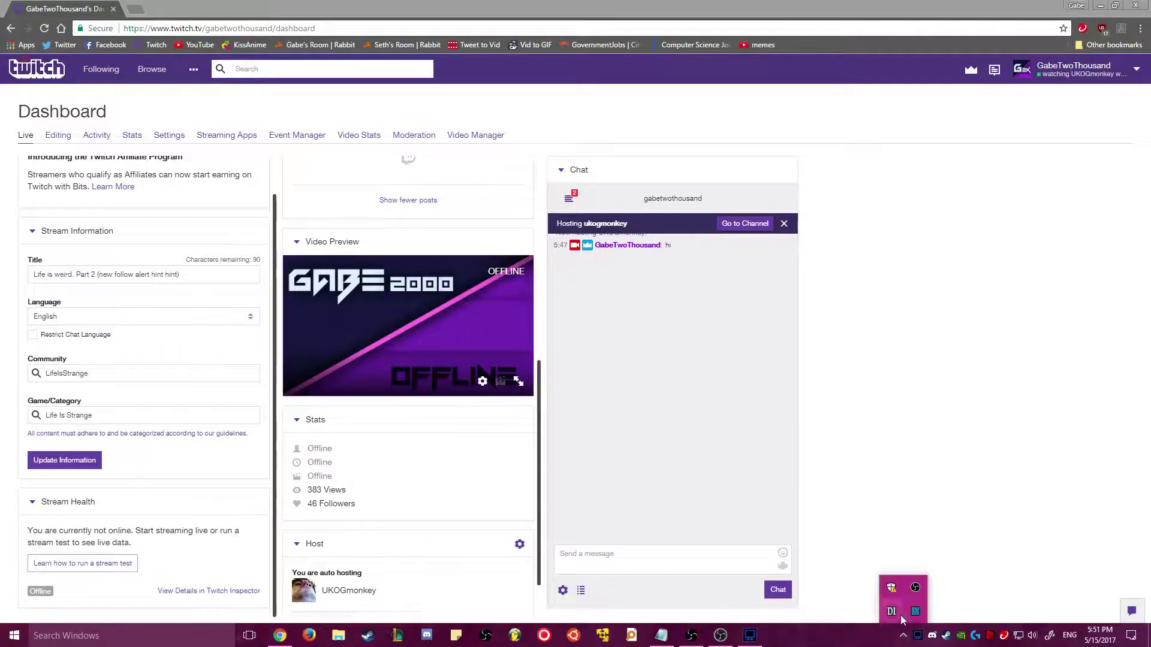
pyautogui.click(898, 446)
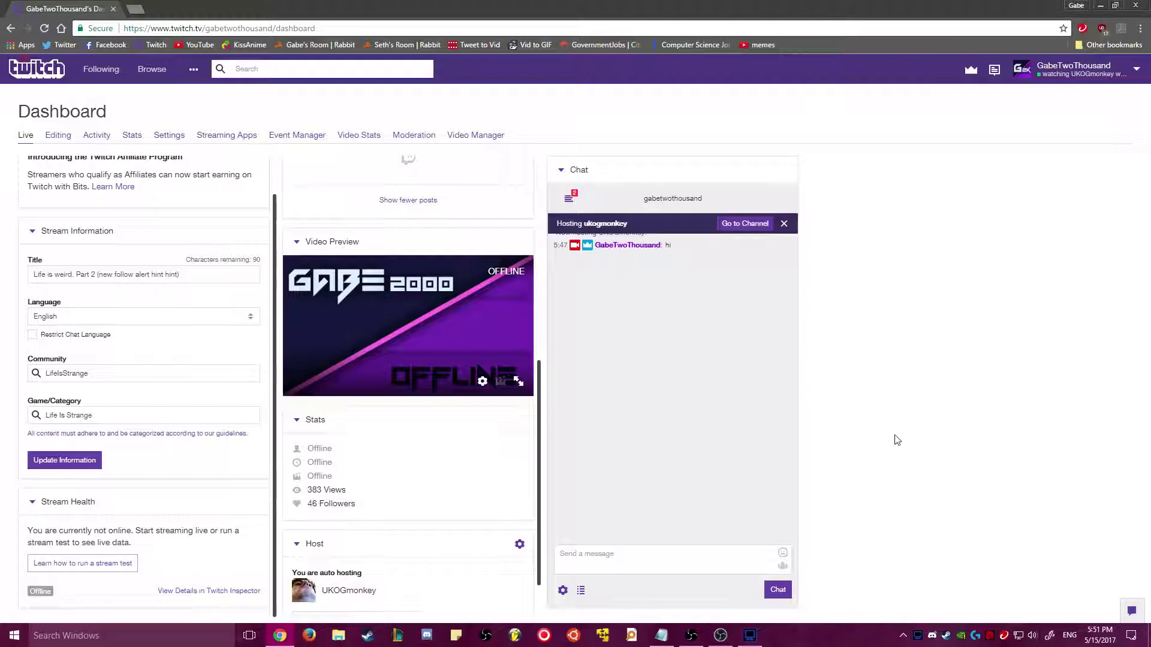
# Step: Look at the chat's viewer list, then pop the chat out and place its window over the dashboard's chat area
pyautogui.click(582, 592)
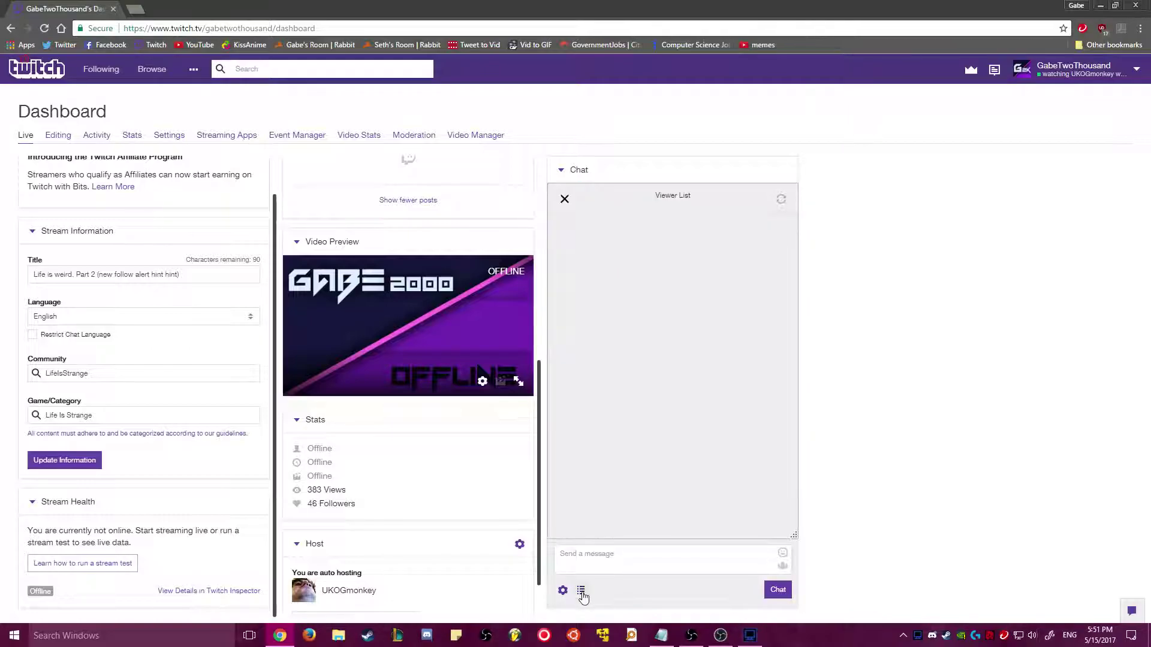
pyautogui.click(581, 591)
pyautogui.click(562, 590)
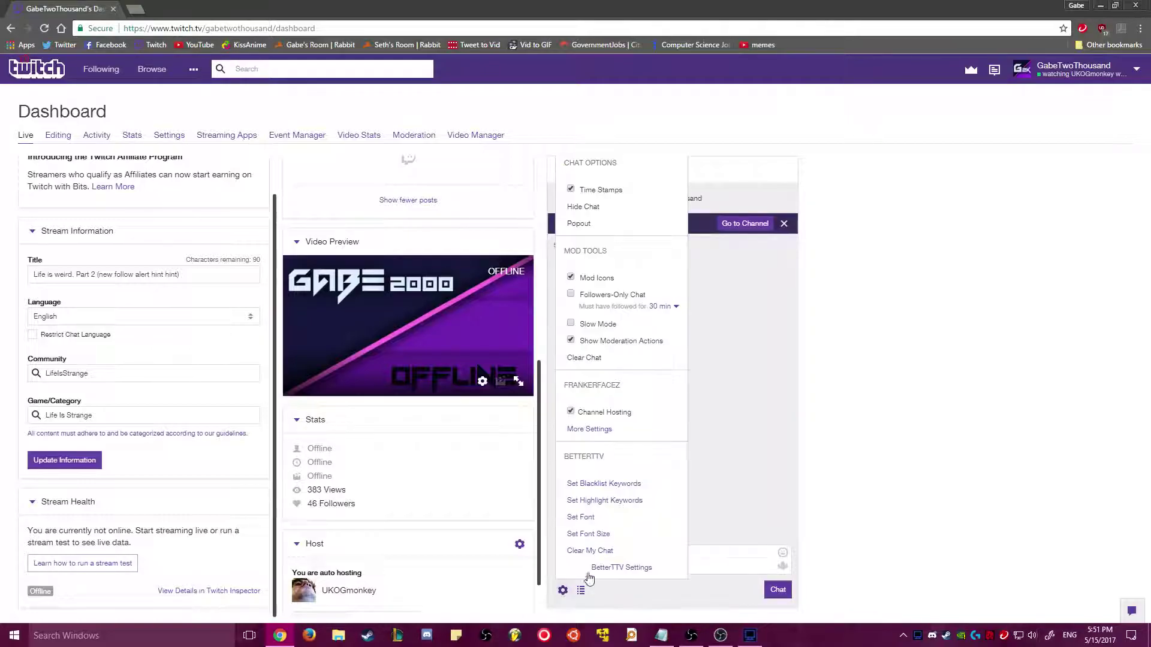
pyautogui.click(578, 224)
pyautogui.moveTo(83, 35); pyautogui.dragTo(757, 139)
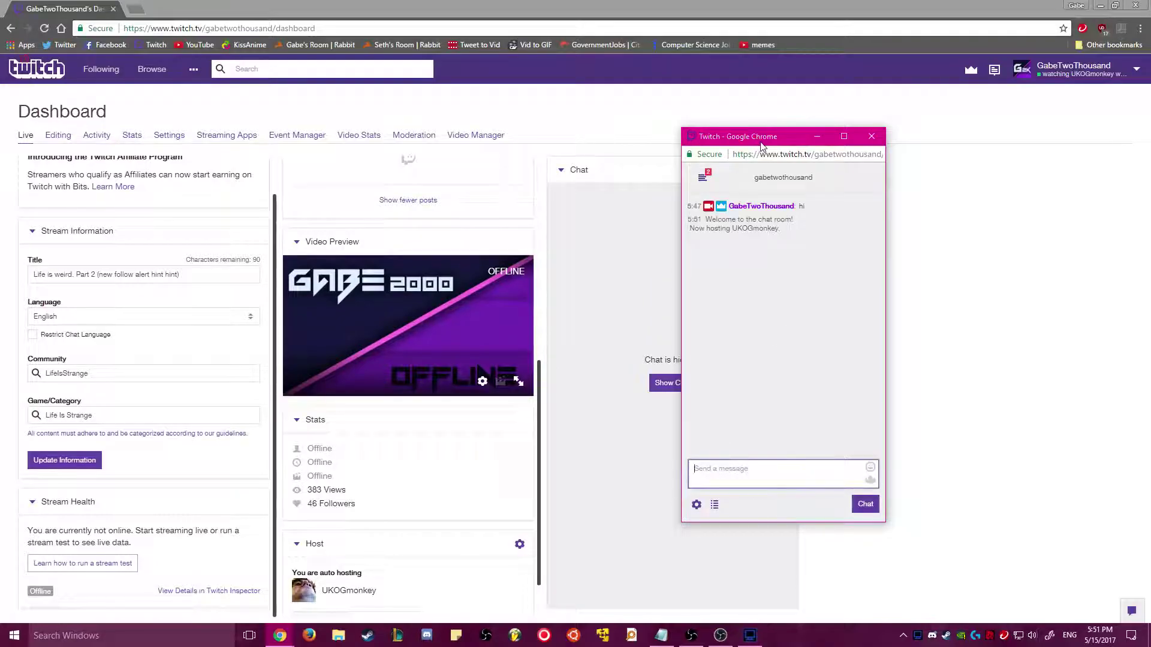
# Step: Move the dashboard browser window out from behind the chat popout and bring OBS to the front
pyautogui.click(768, 5)
pyautogui.moveTo(774, 5); pyautogui.dragTo(743, 1)
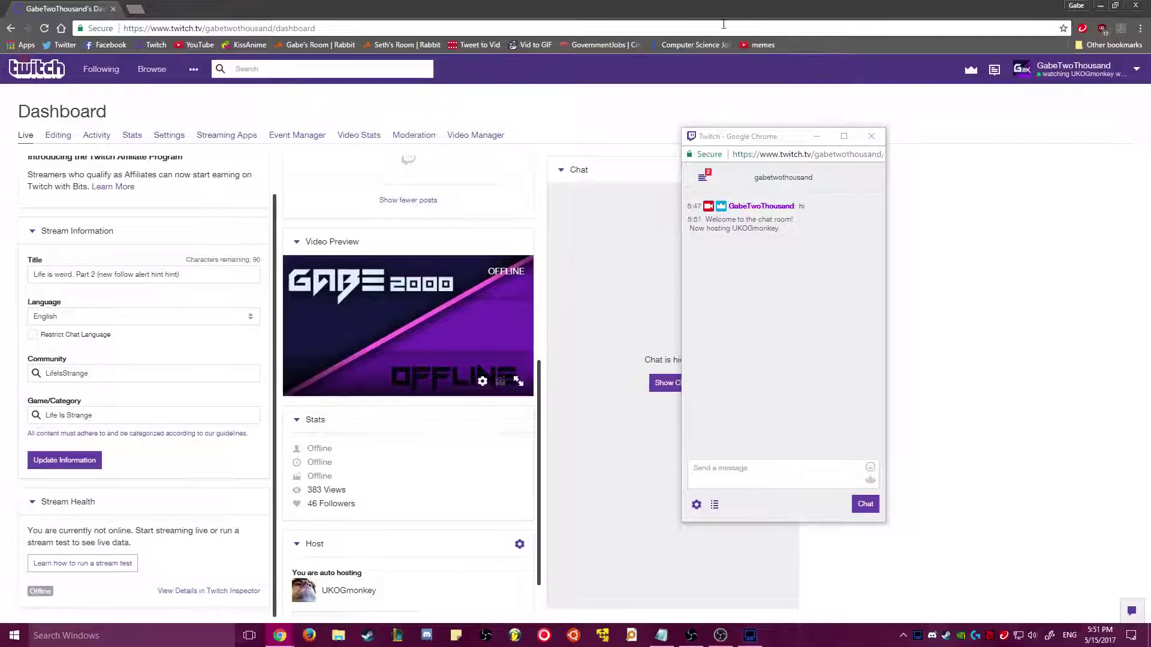
pyautogui.moveTo(562, 6); pyautogui.dragTo(674, 37)
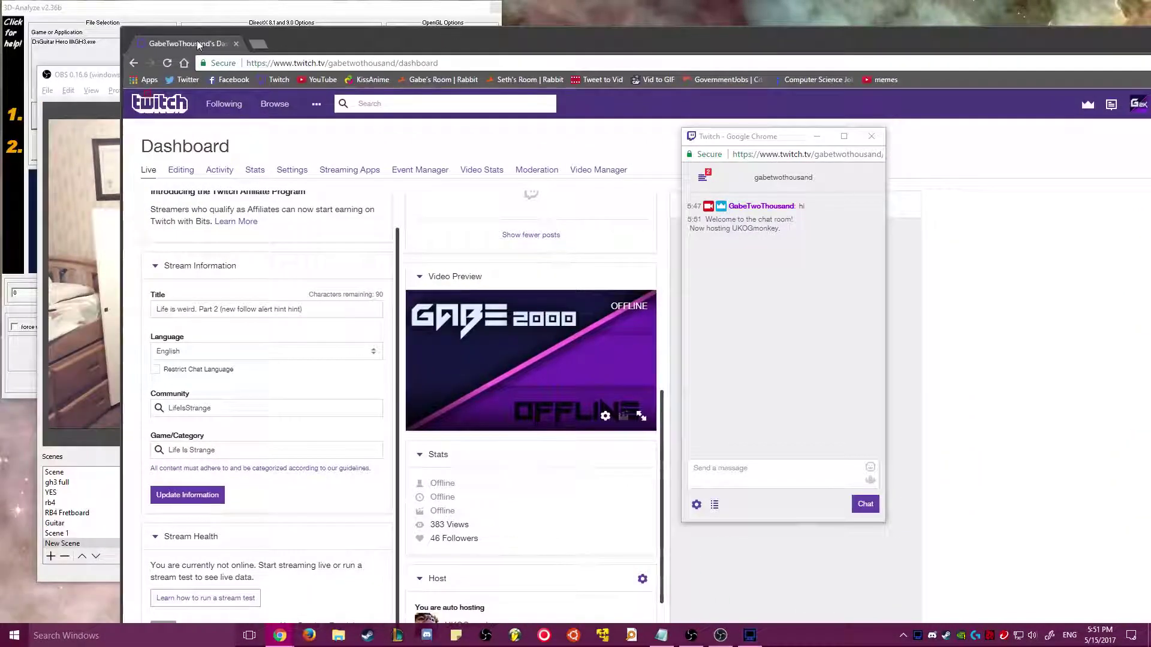
pyautogui.doubleClick(671, 48)
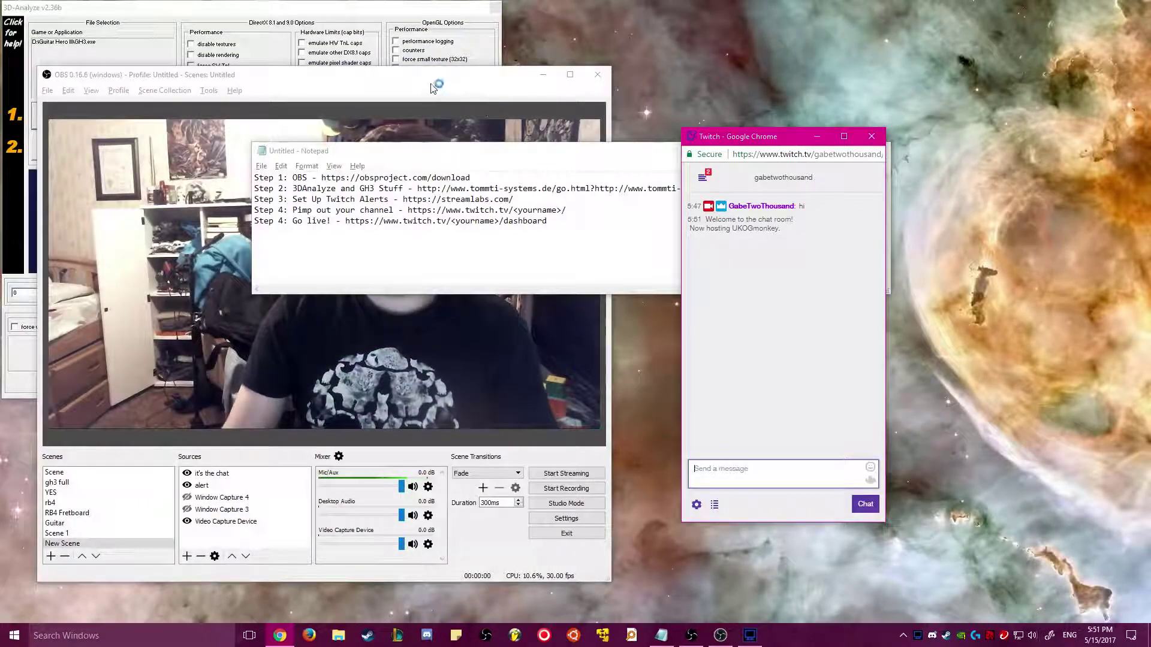
pyautogui.click(535, 123)
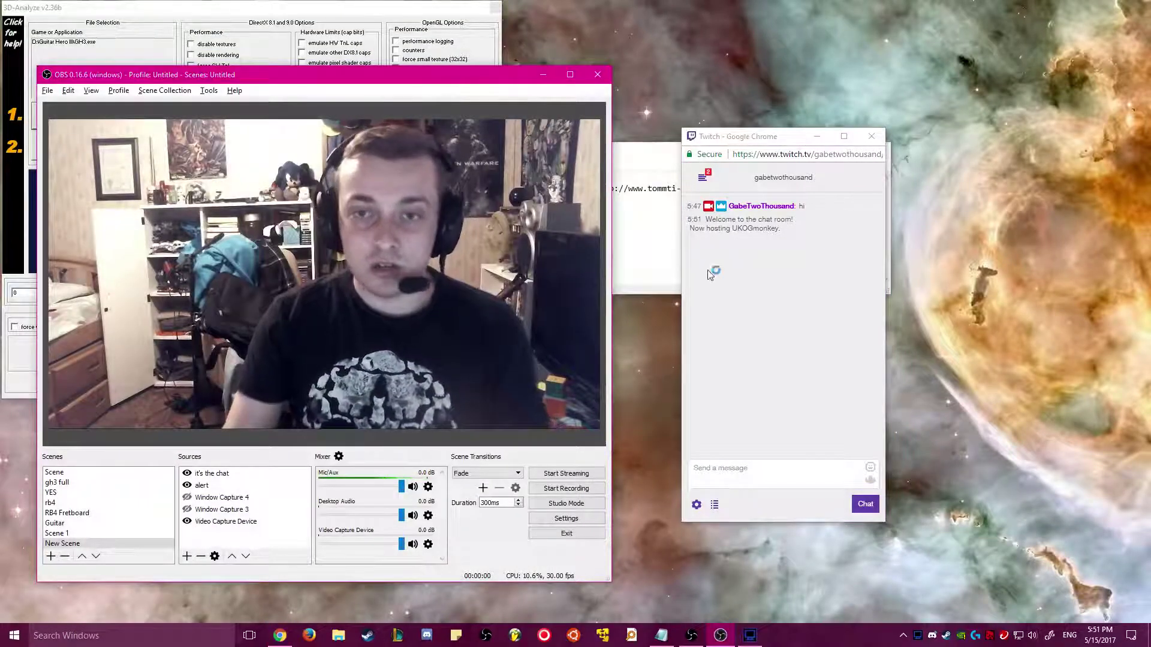
# Step: Launch Guitar Hero III by searching Windows for "gh3"
pyautogui.press('super')
pyautogui.write('gh3')
pyautogui.press('Return')
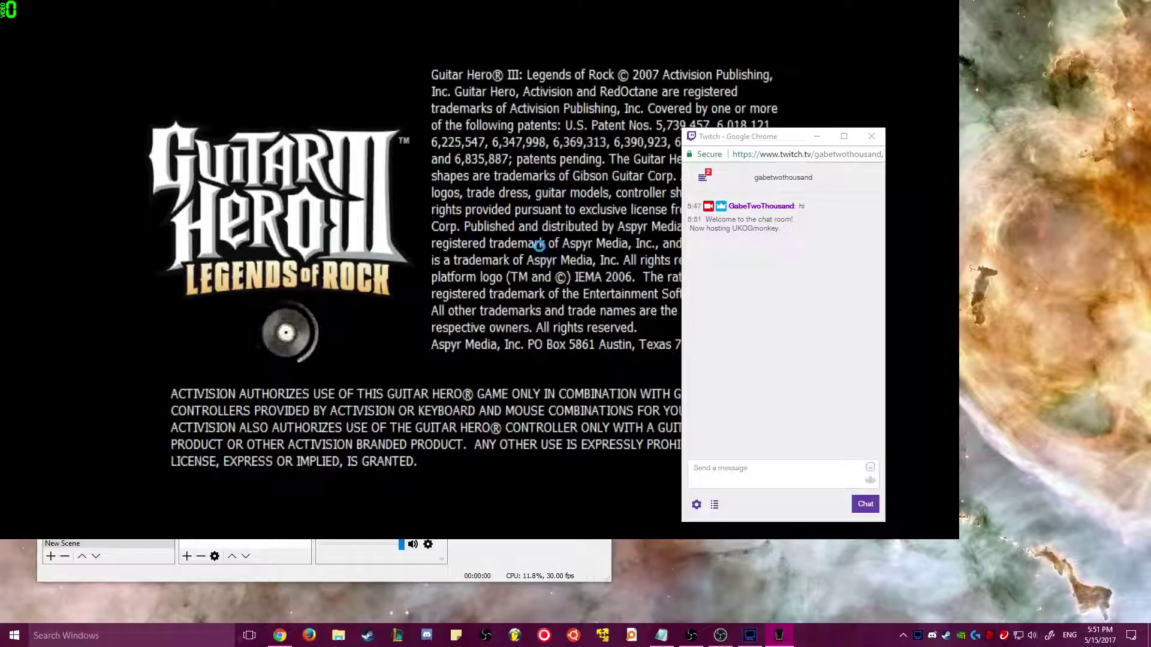
# Step: Switch to OBS, make Window Capture 4 visible in New Scene, and move the OBS window clear of the chat popout
pyautogui.hotkey('alt', 'Tab')
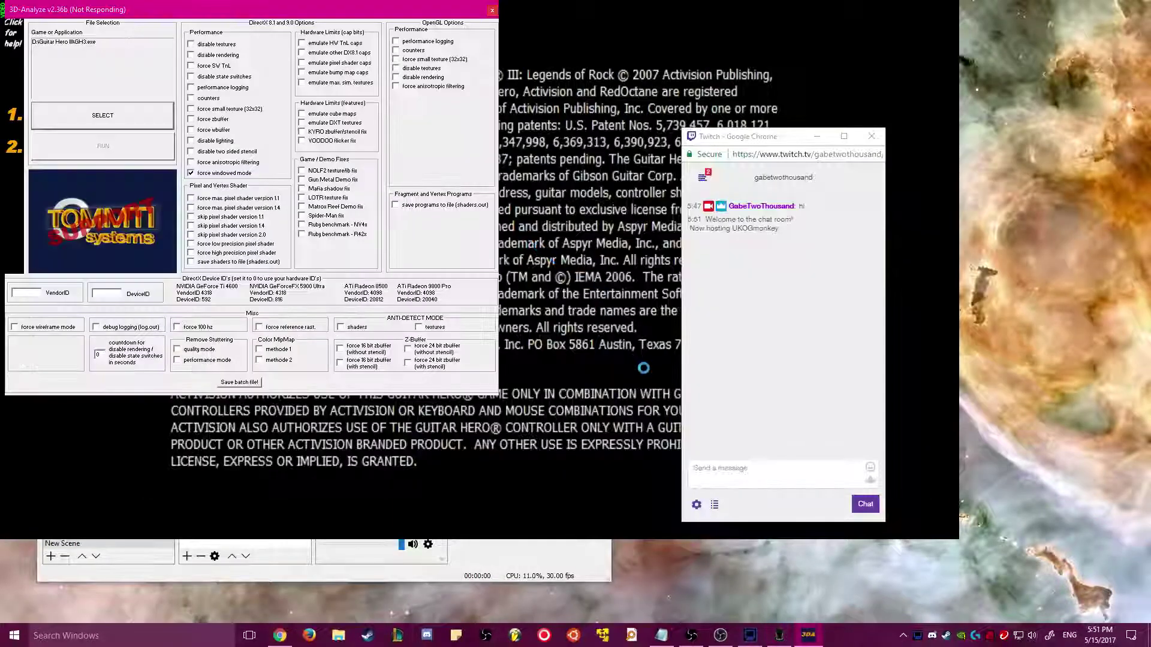
pyautogui.hotkey('alt', 'Tab')
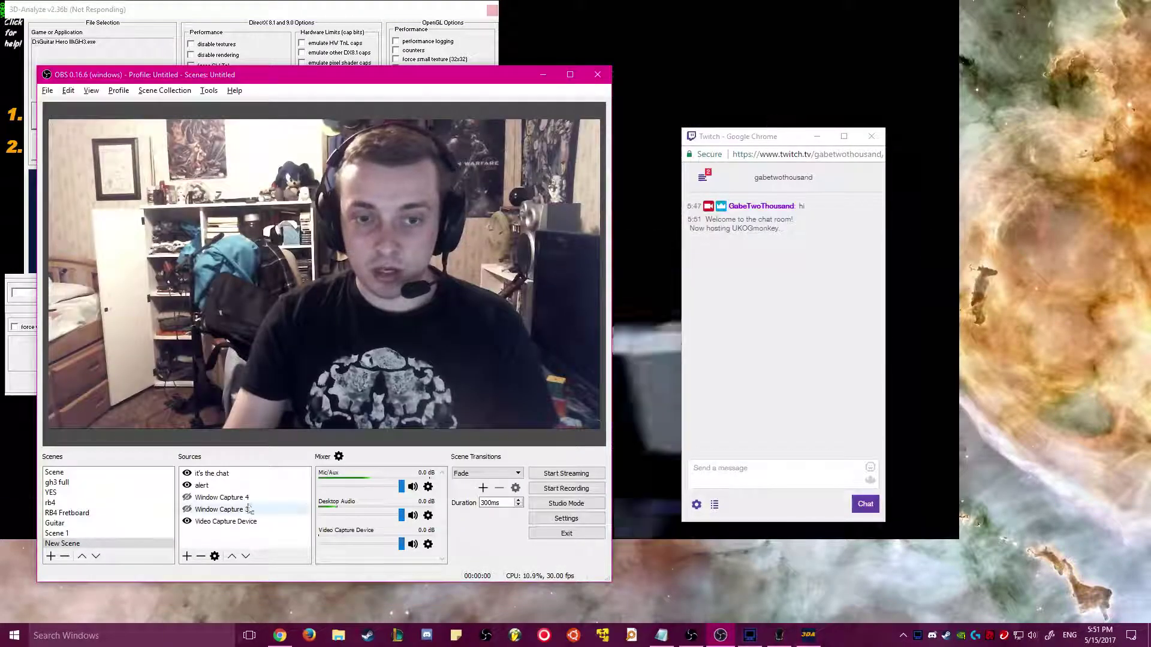
pyautogui.click(187, 497)
pyautogui.click(187, 508)
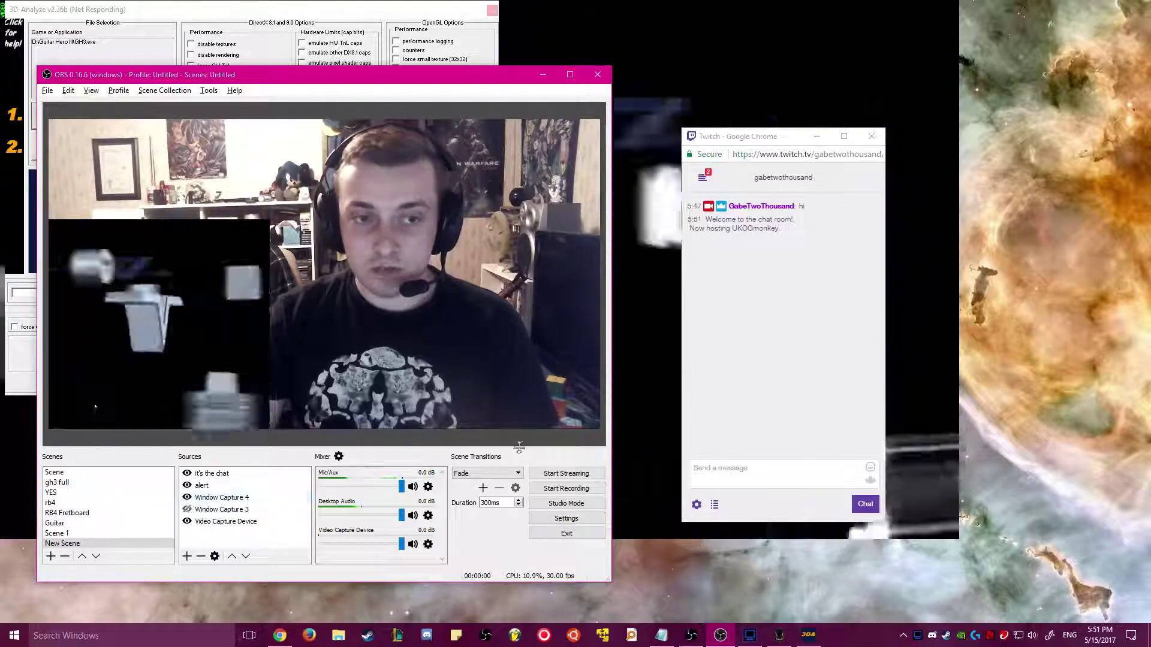
pyautogui.moveTo(399, 75); pyautogui.dragTo(910, 120)
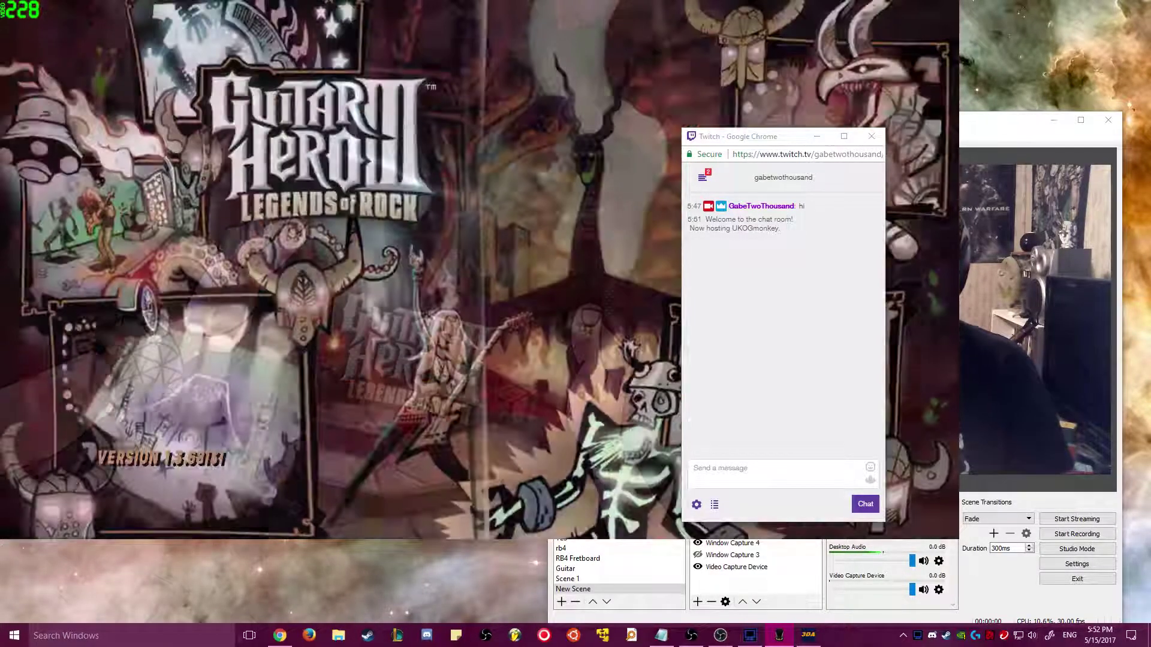
# Step: Switch to Guitar Hero III, view the Cheats list from the Options screen, and go back to Options
pyautogui.press('Down')
pyautogui.press('Down')
pyautogui.press('Down')
pyautogui.press('Return')
pyautogui.press('Up')
pyautogui.press('Up')
pyautogui.press('Return')
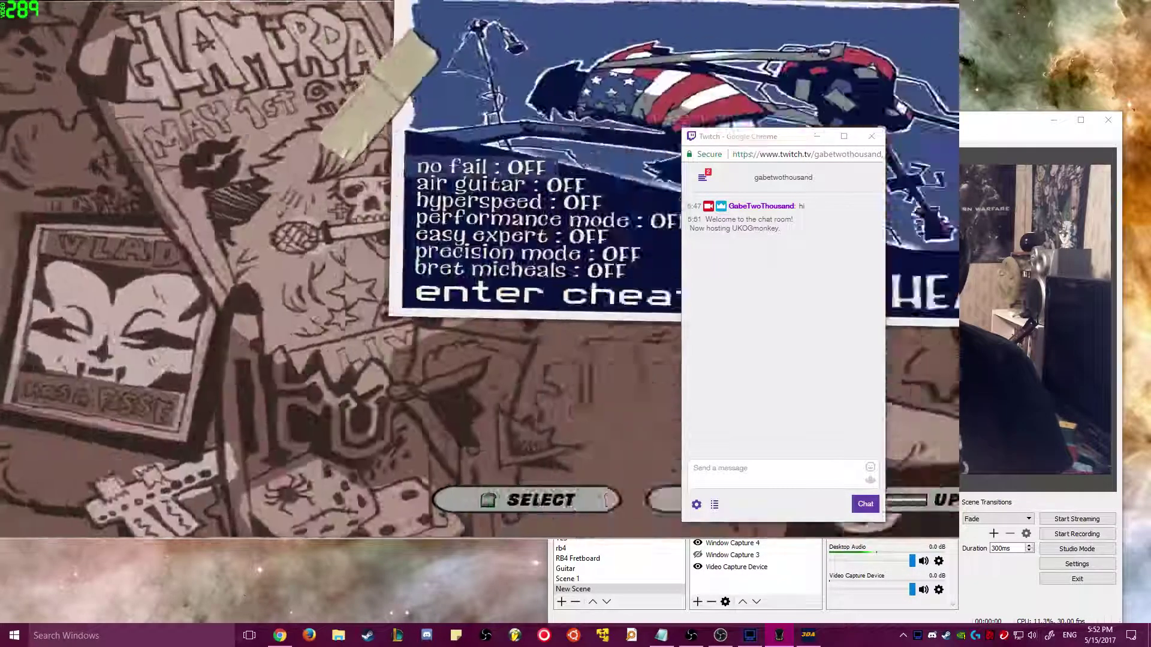
pyautogui.press('Escape')
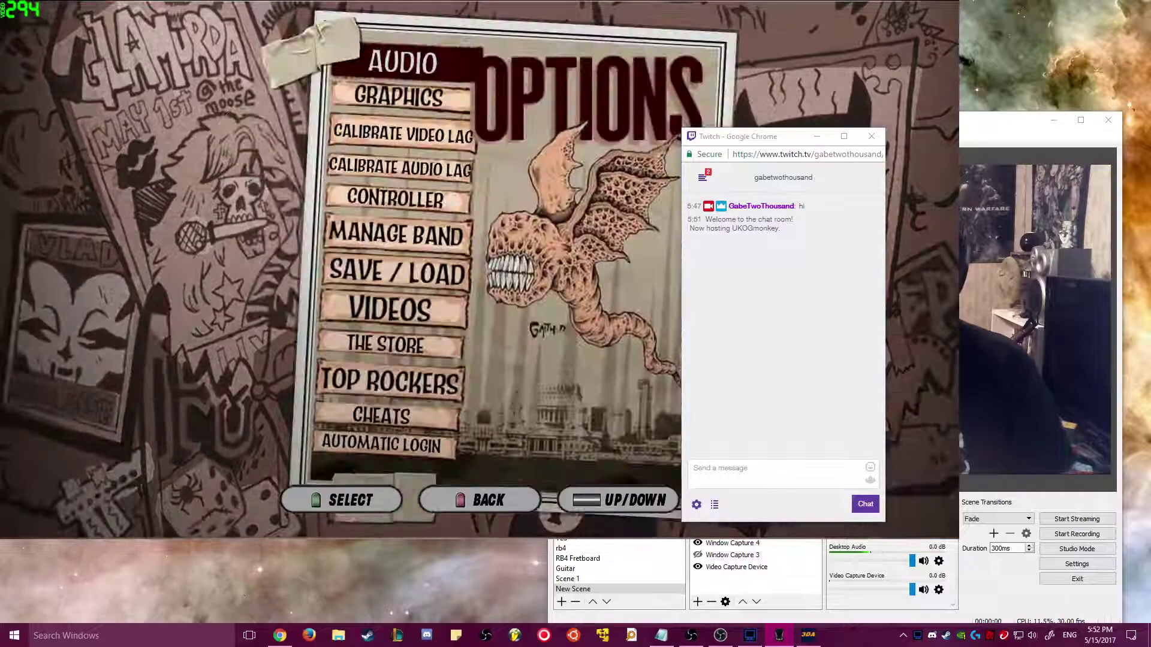
# Step: Leave the Options screen, start the song Slow Ride on Hard difficulty, and pause it once the note highway appears
pyautogui.press('Escape')
pyautogui.press('Down')
pyautogui.press('Return')
pyautogui.press('Down')
pyautogui.press('Down')
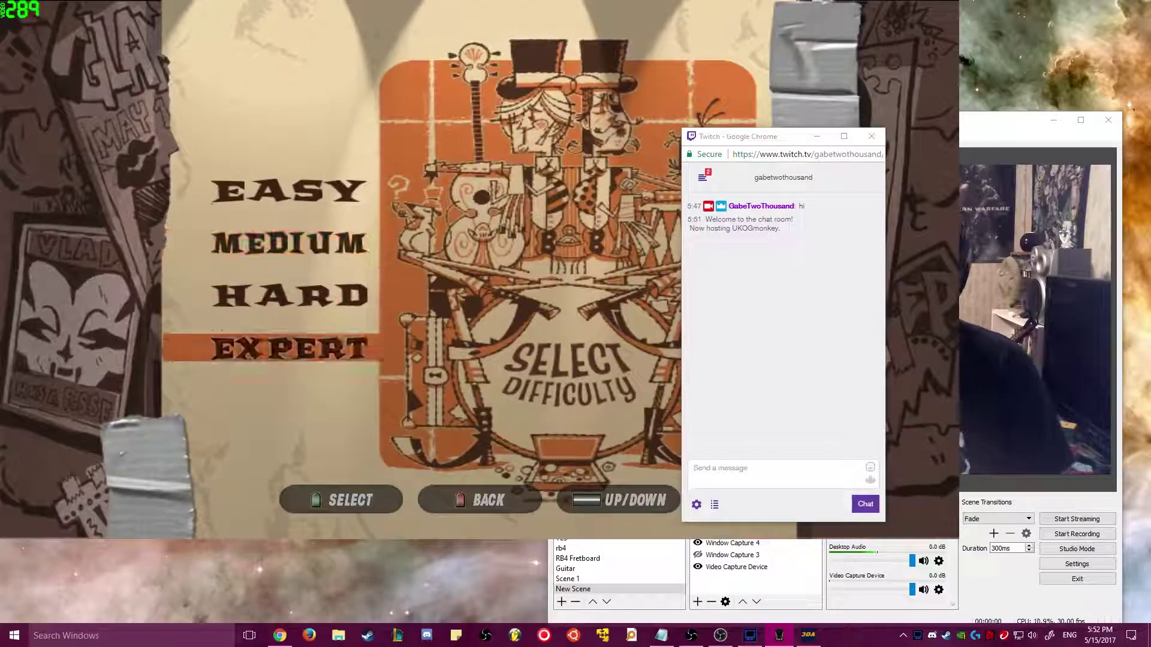
pyautogui.press('Up')
pyautogui.press('Return')
pyautogui.press('Return')
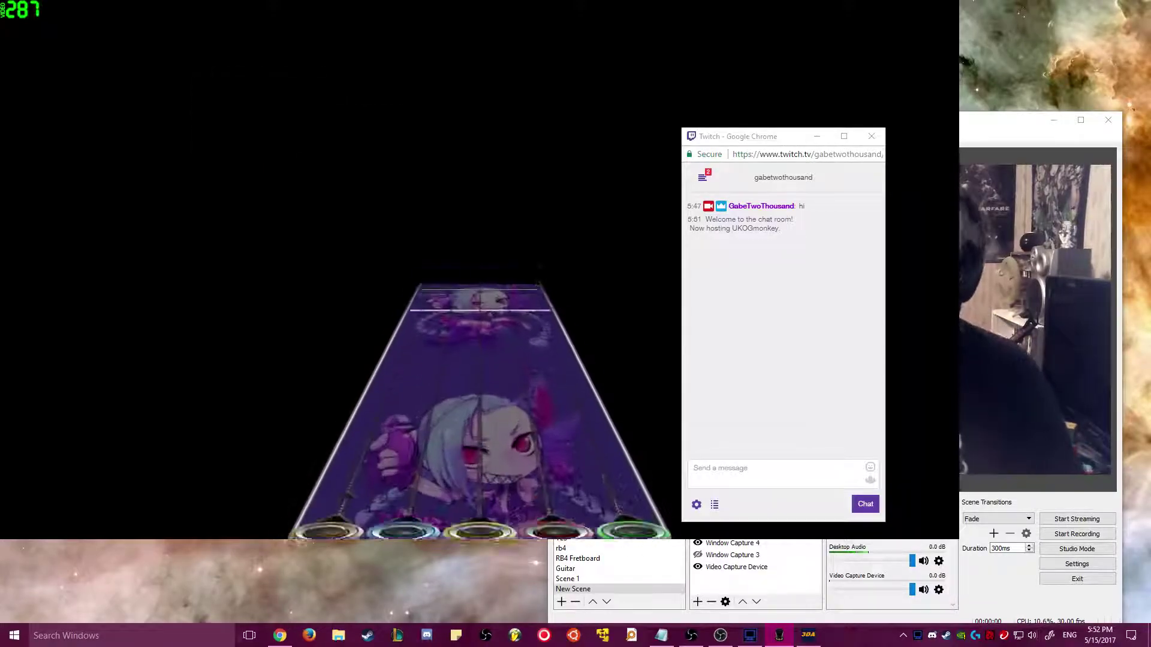
pyautogui.press('Escape')
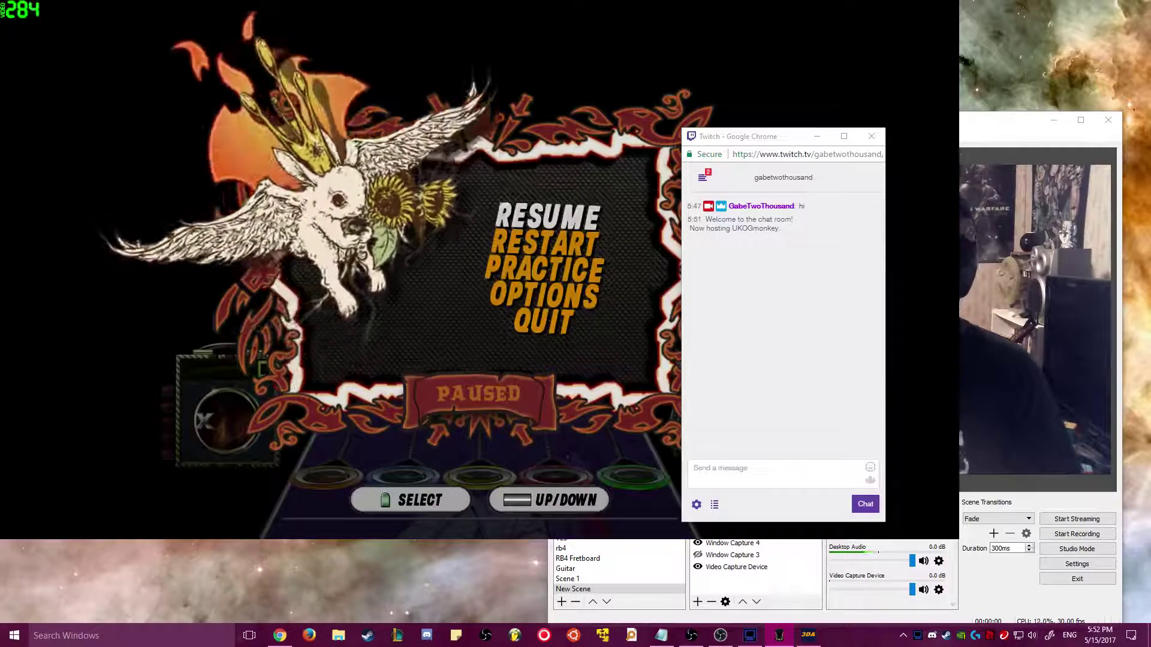
# Step: Move the Twitch chat popout up clear of the note highway and shorten it so it ends above the rock meter
pyautogui.hotkey('alt', 'Tab')
pyautogui.moveTo(761, 144); pyautogui.dragTo(767, 24)
pyautogui.moveTo(791, 404); pyautogui.dragTo(791, 248)
pyautogui.hotkey('alt', 'Tab')
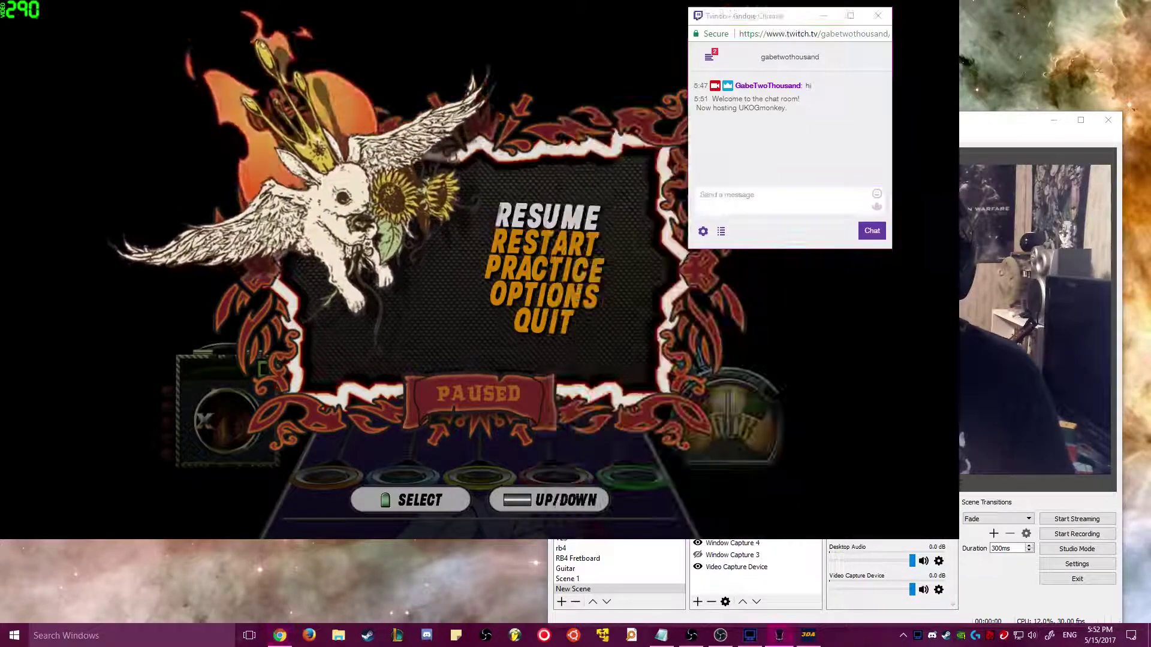
pyautogui.click(748, 189)
pyautogui.moveTo(813, 250); pyautogui.dragTo(810, 327)
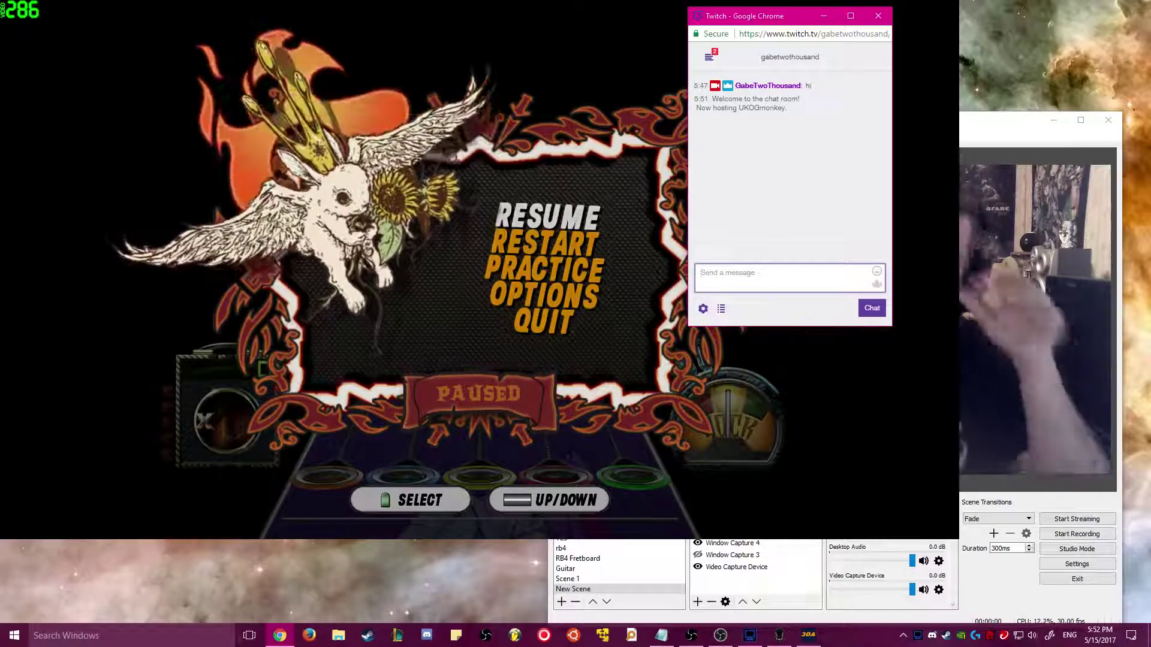
# Step: Return to the game, resume the song briefly, and quit it to the main menu
pyautogui.hotkey('alt', 'Tab')
pyautogui.press('Return')
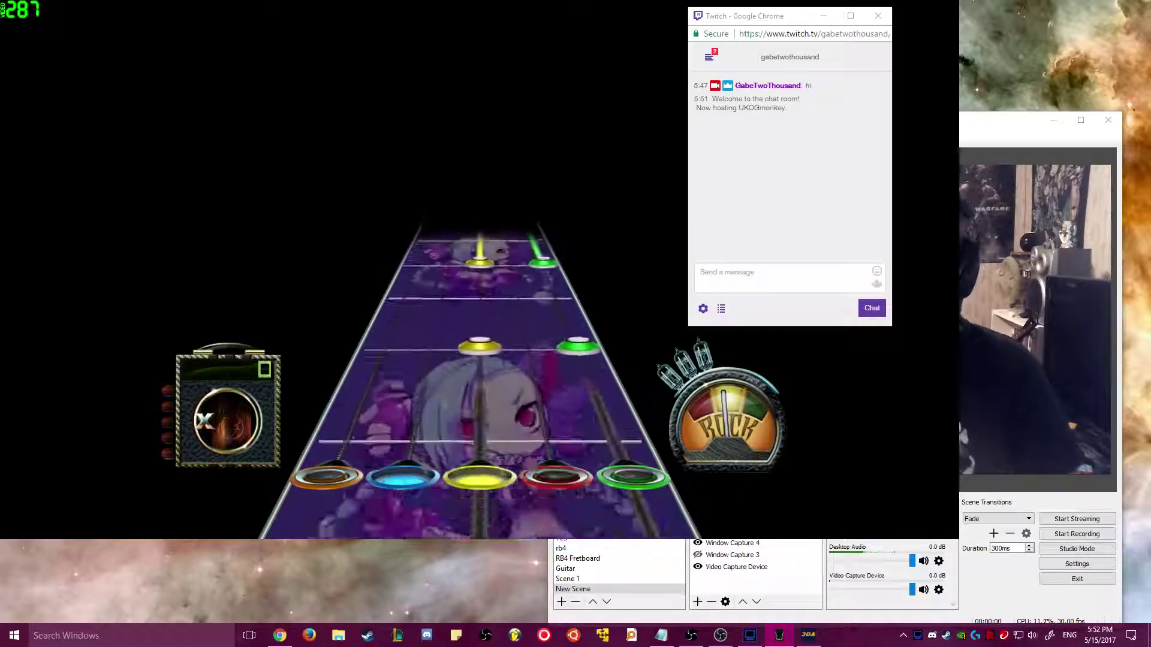
pyautogui.press('Escape')
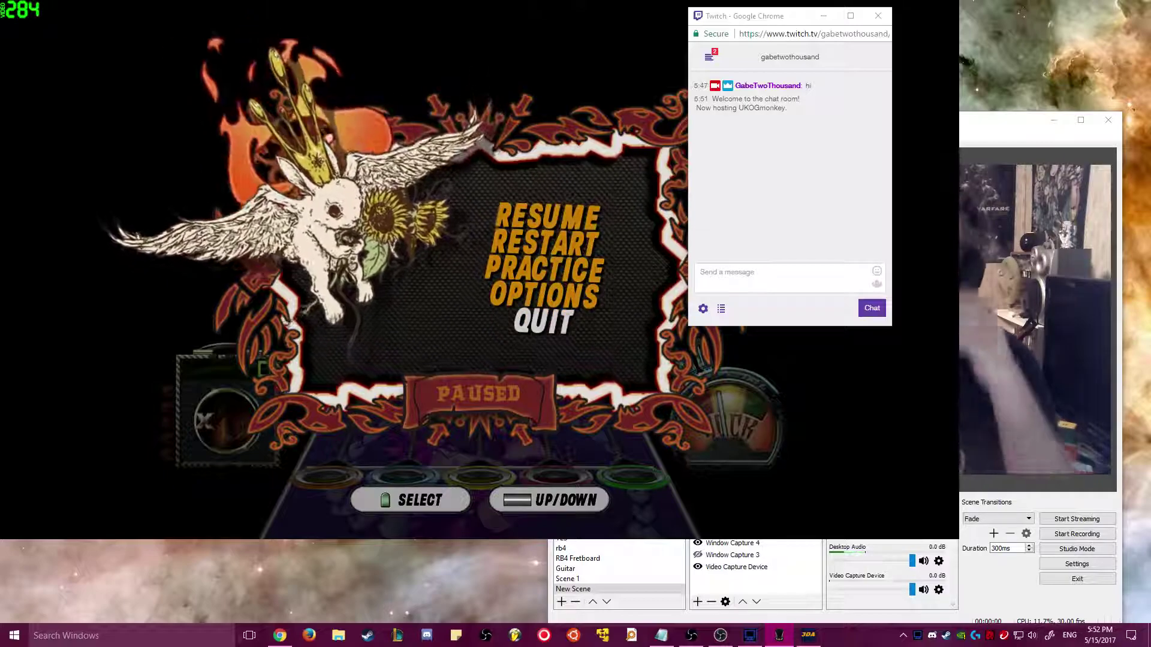
pyautogui.press('Return')
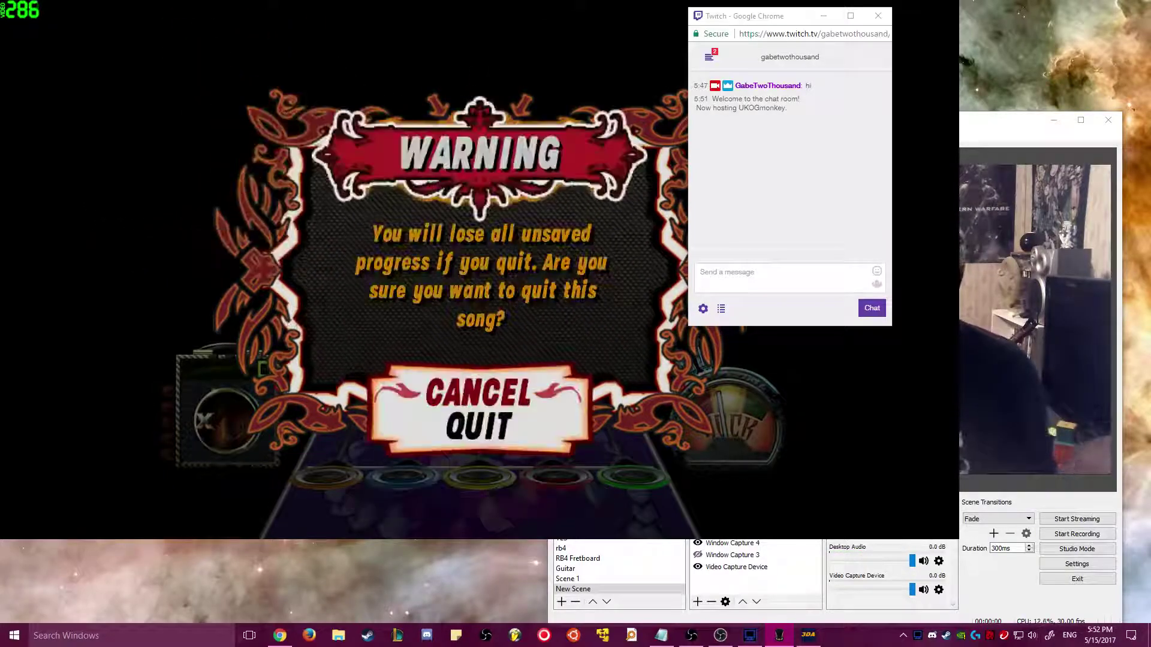
pyautogui.press('Down')
pyautogui.press('Return')
pyautogui.press('Down')
pyautogui.press('Down')
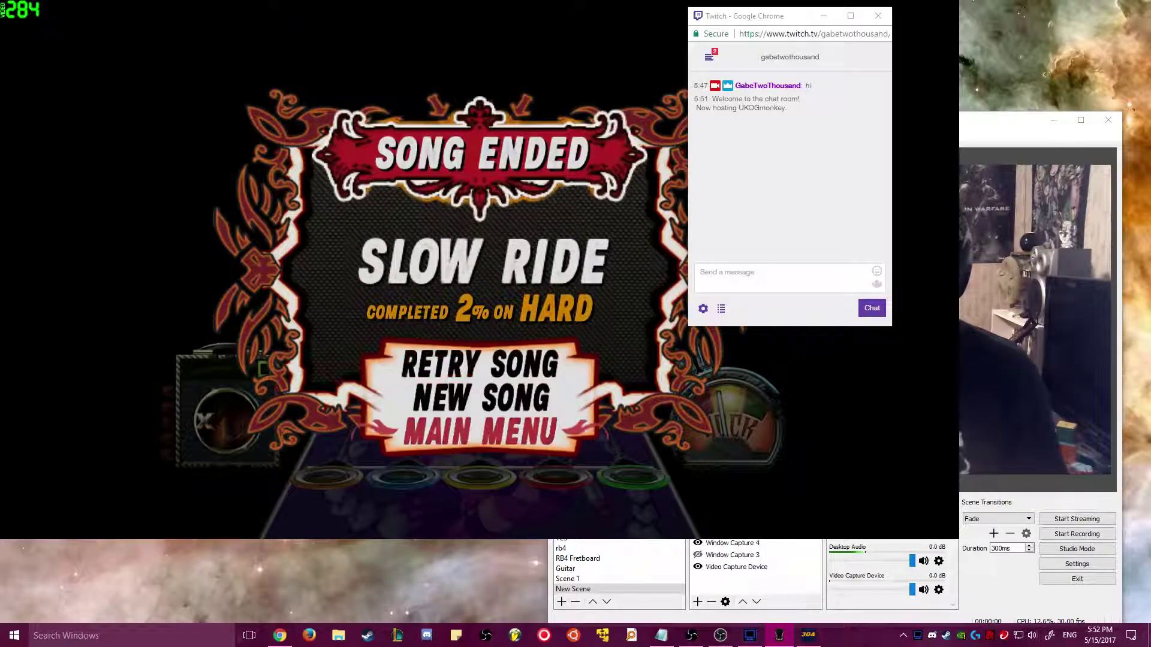
pyautogui.press('Return')
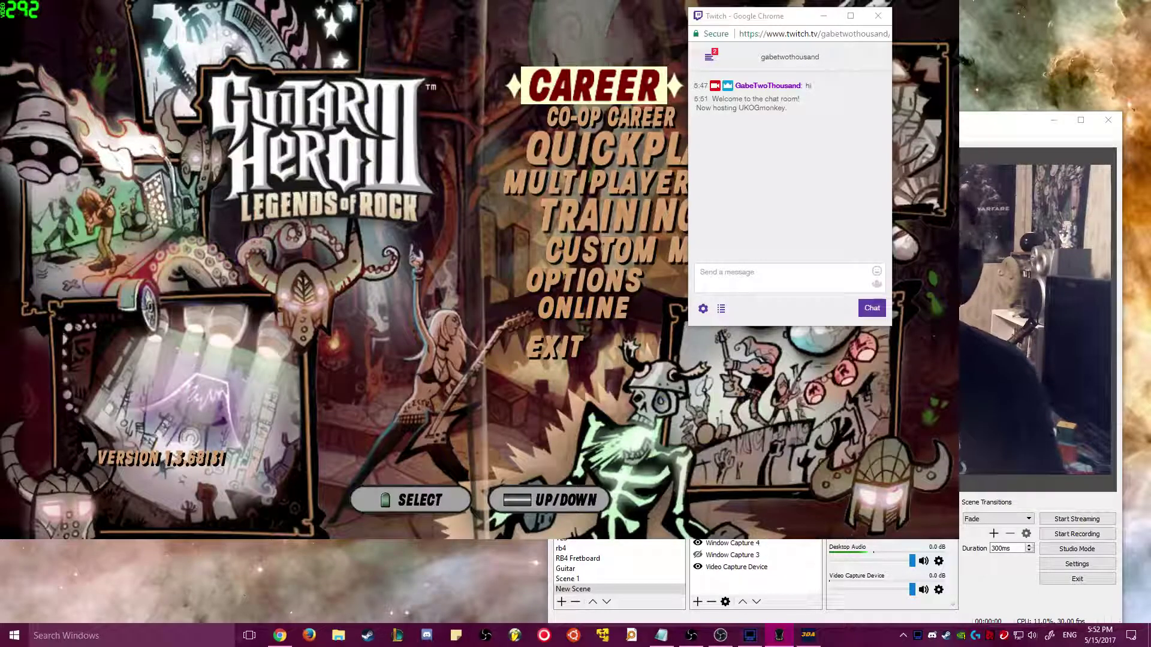
pyautogui.press('Down')
pyautogui.press('Down')
pyautogui.press('Down')
pyautogui.press('Down')
pyautogui.press('Down')
pyautogui.press('Down')
pyautogui.press('Down')
pyautogui.press('Down')
pyautogui.press('Down')
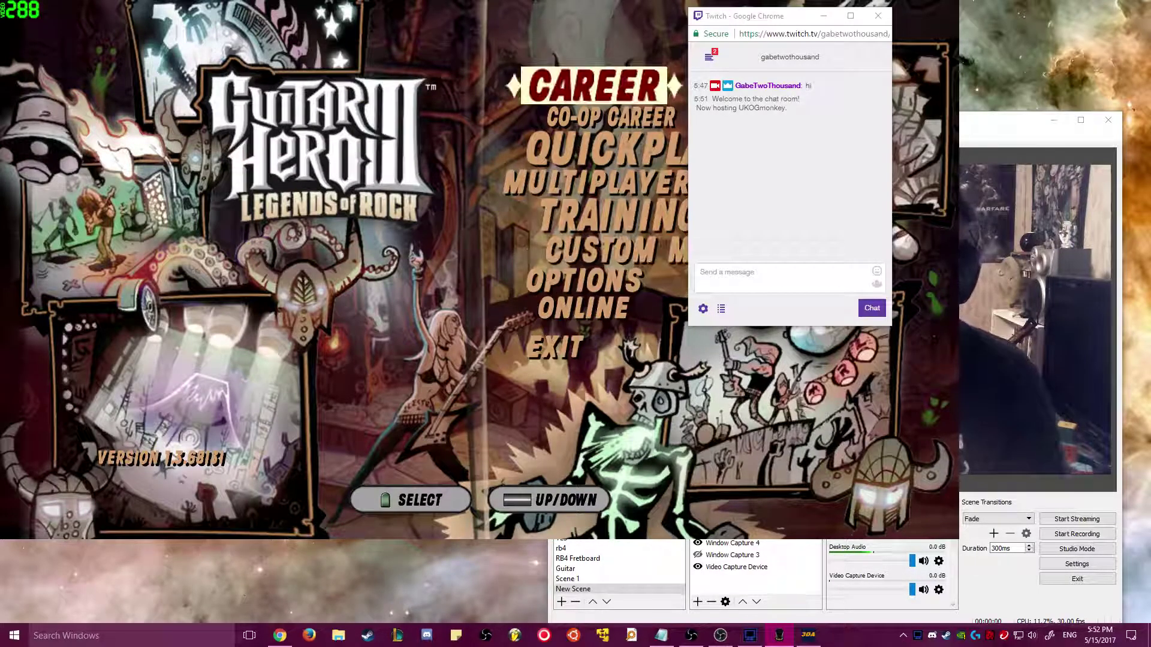
# Step: Switch to OBS, review the Num + hotkeys for Window Capture 3 and 4 in New Scene, and test switching between the two captures
pyautogui.hotkey('alt', 'Tab')
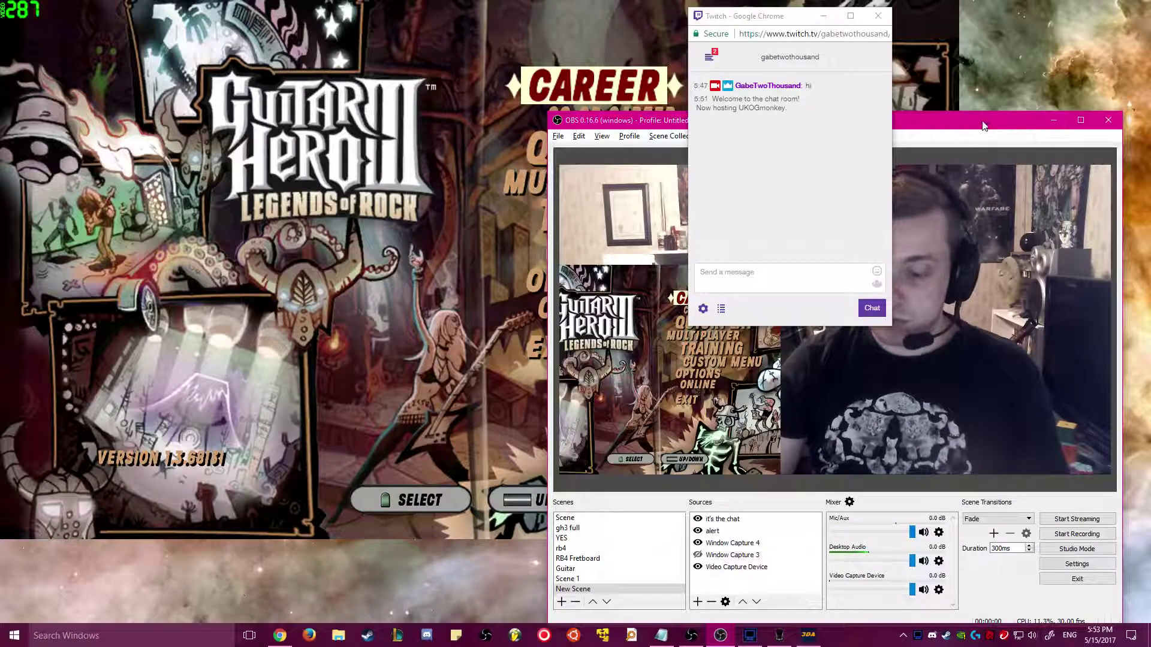
pyautogui.click(697, 543)
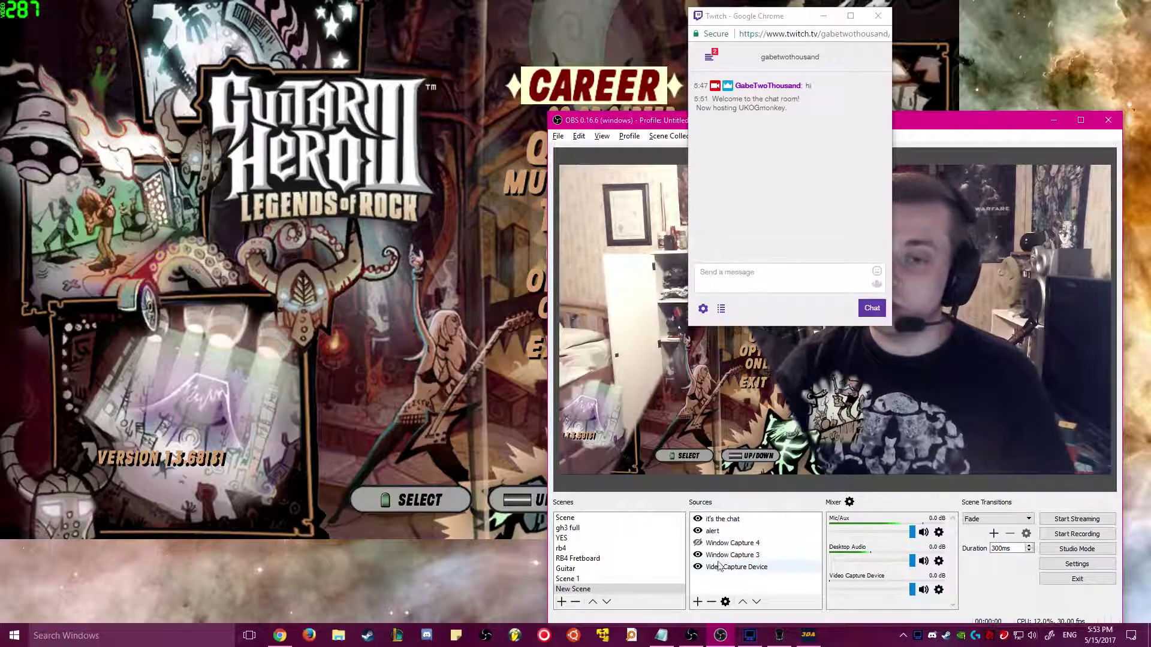
pyautogui.click(1077, 564)
pyautogui.click(594, 352)
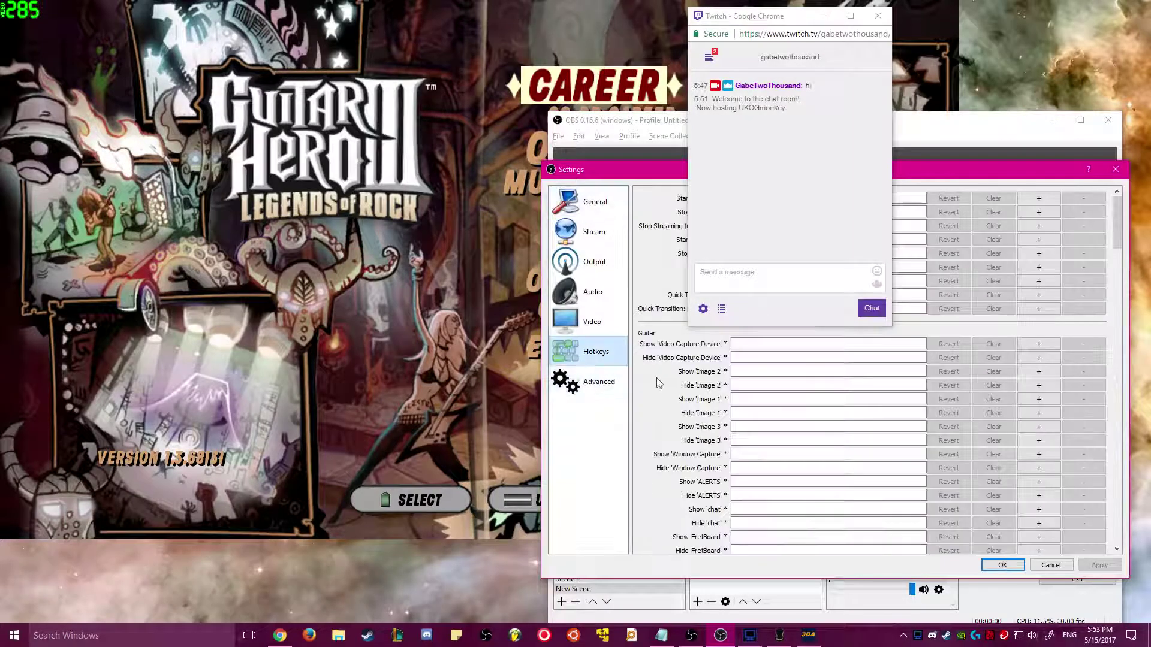
pyautogui.click(842, 84)
pyautogui.moveTo(747, 23); pyautogui.dragTo(272, 118)
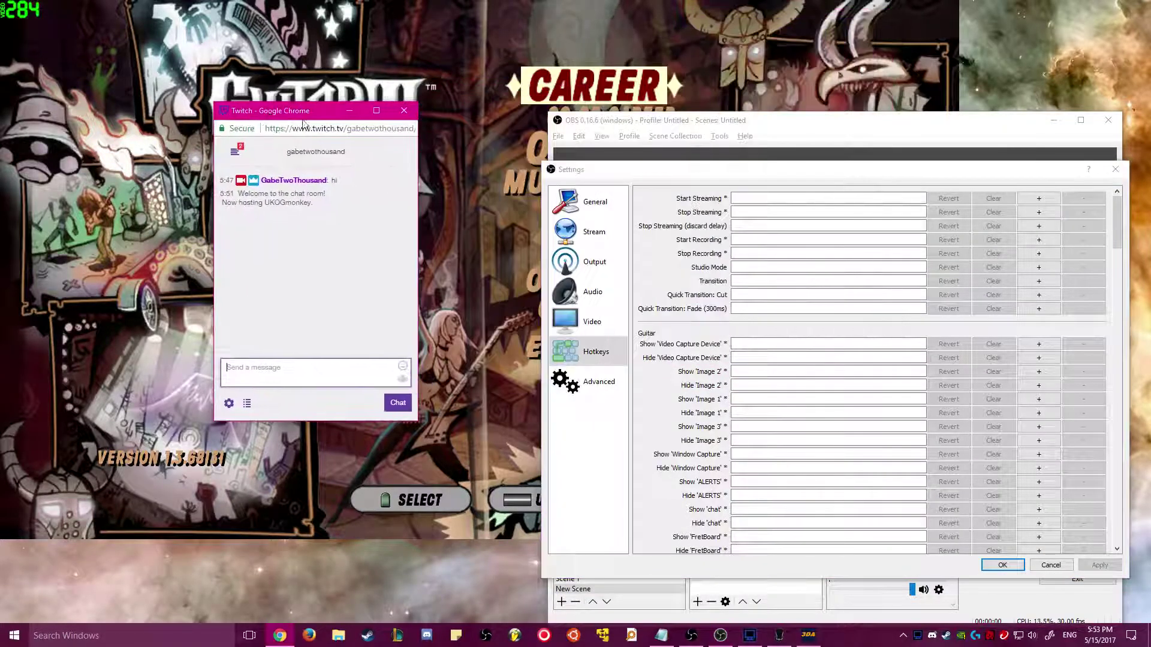
pyautogui.scroll(-10, 754, 333)
pyautogui.click(769, 305)
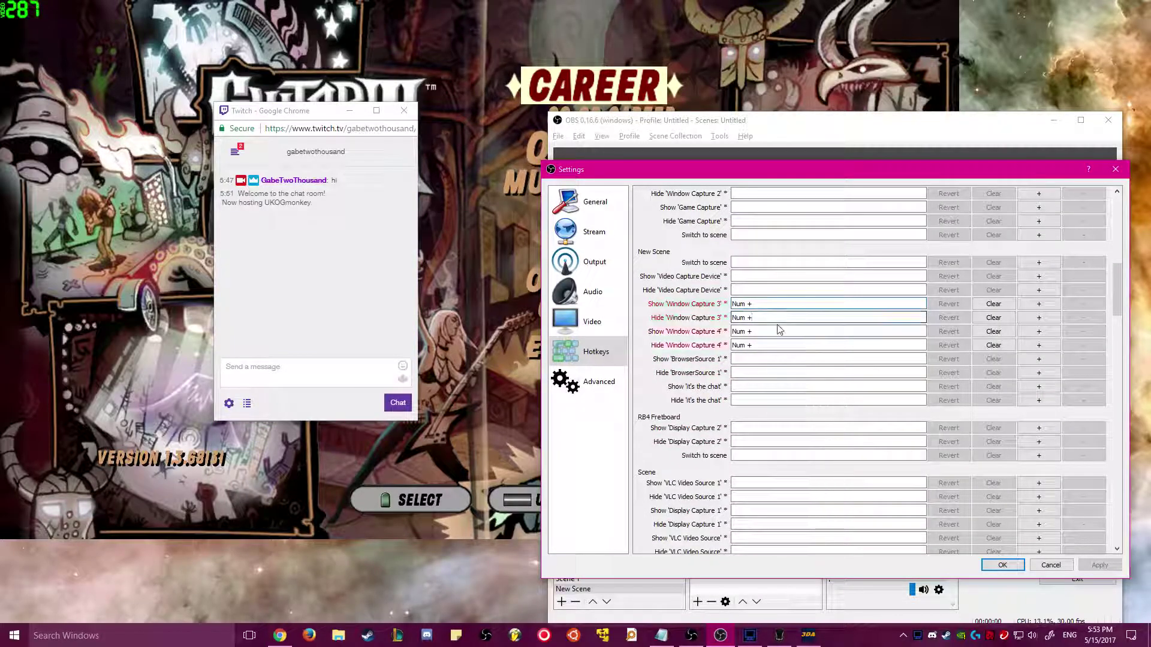
pyautogui.click(1002, 565)
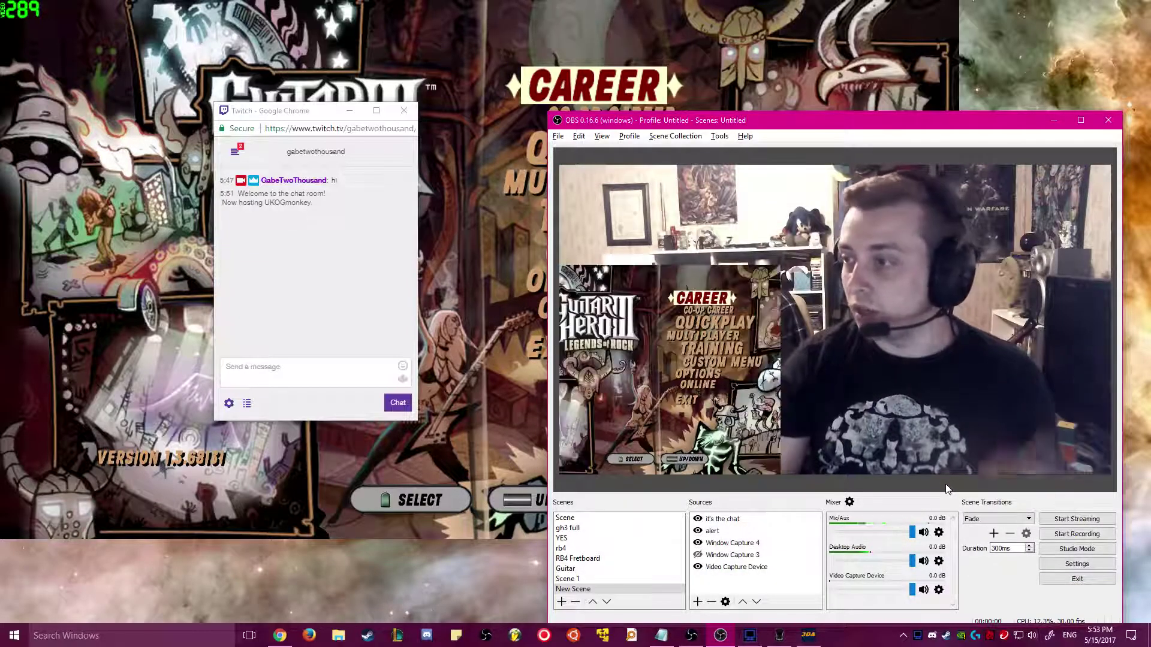
pyautogui.press('KP_Add')
pyautogui.press('KP_Add')
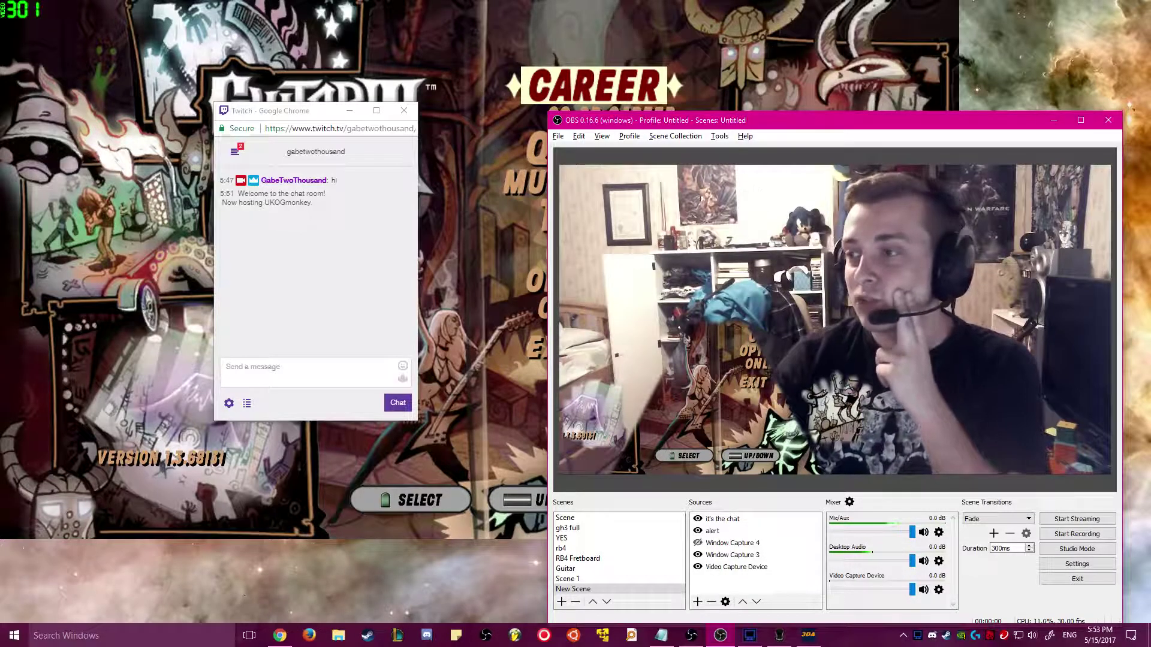
# Step: Add a Text (GDI+) source named "thing" to New Scene with the text "this is a thing!"
pyautogui.rightClick(741, 589)
pyautogui.moveTo(773, 595)
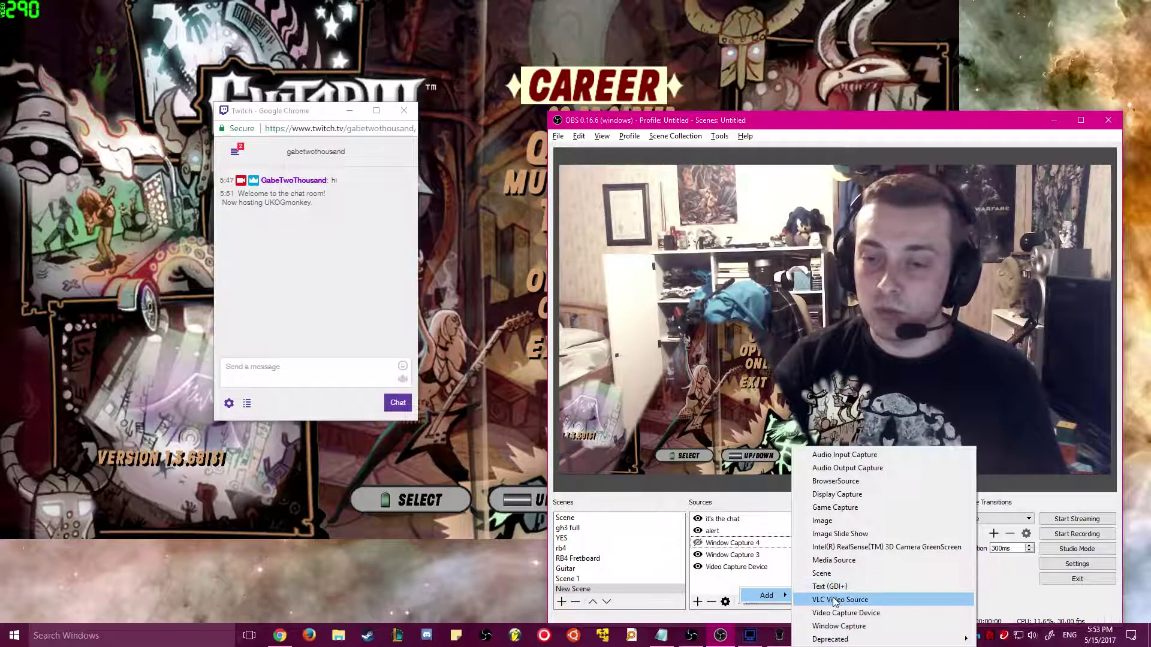
pyautogui.click(830, 586)
pyautogui.write('thing')
pyautogui.press('Return')
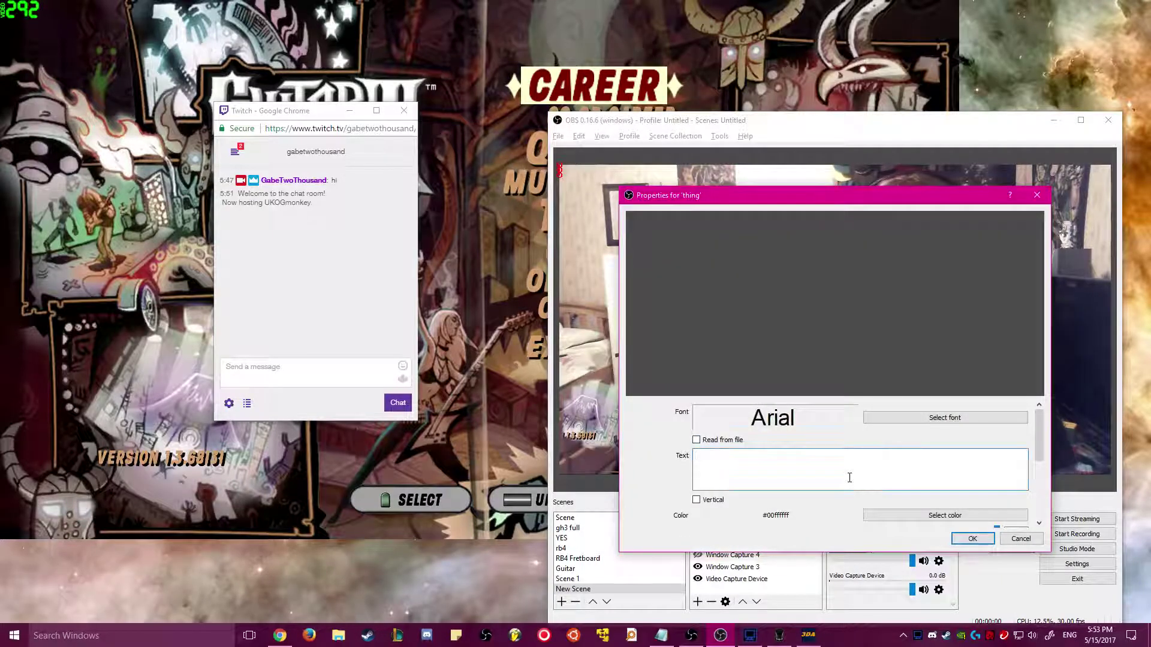
pyautogui.write('this is a thing!')
pyautogui.press('Return')
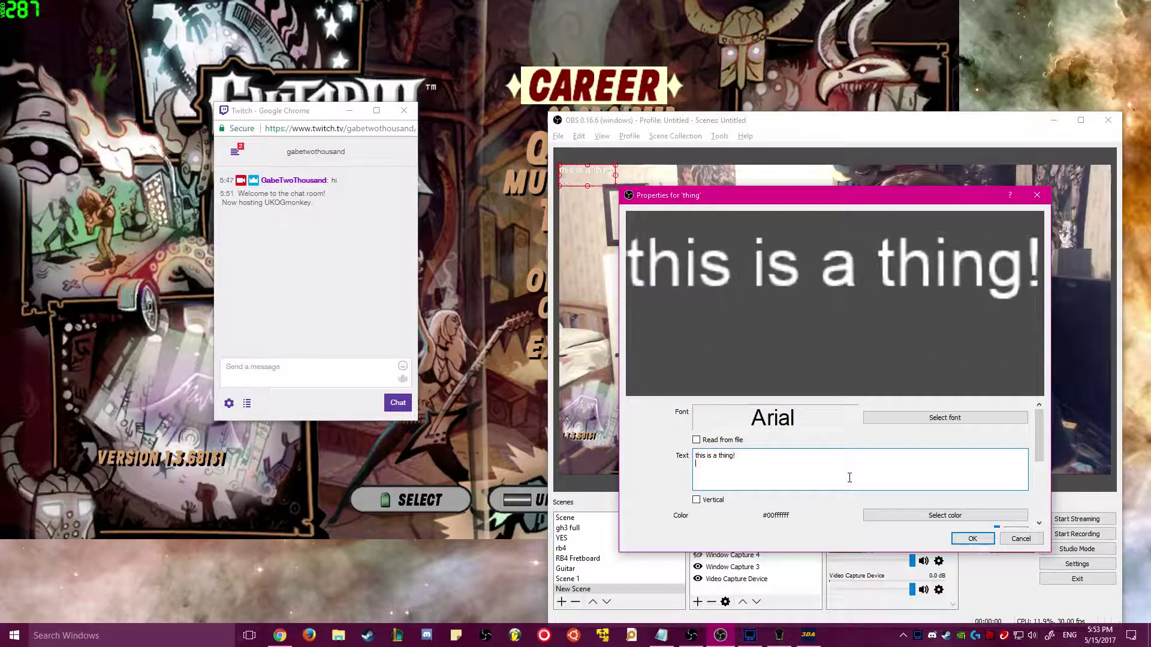
pyautogui.click(972, 538)
# Step: Enlarge the text "this is a thing!" and try it in the preview's lower corner and over the webcam image
pyautogui.moveTo(589, 175); pyautogui.dragTo(1021, 437)
pyautogui.moveTo(956, 398); pyautogui.dragTo(1030, 468)
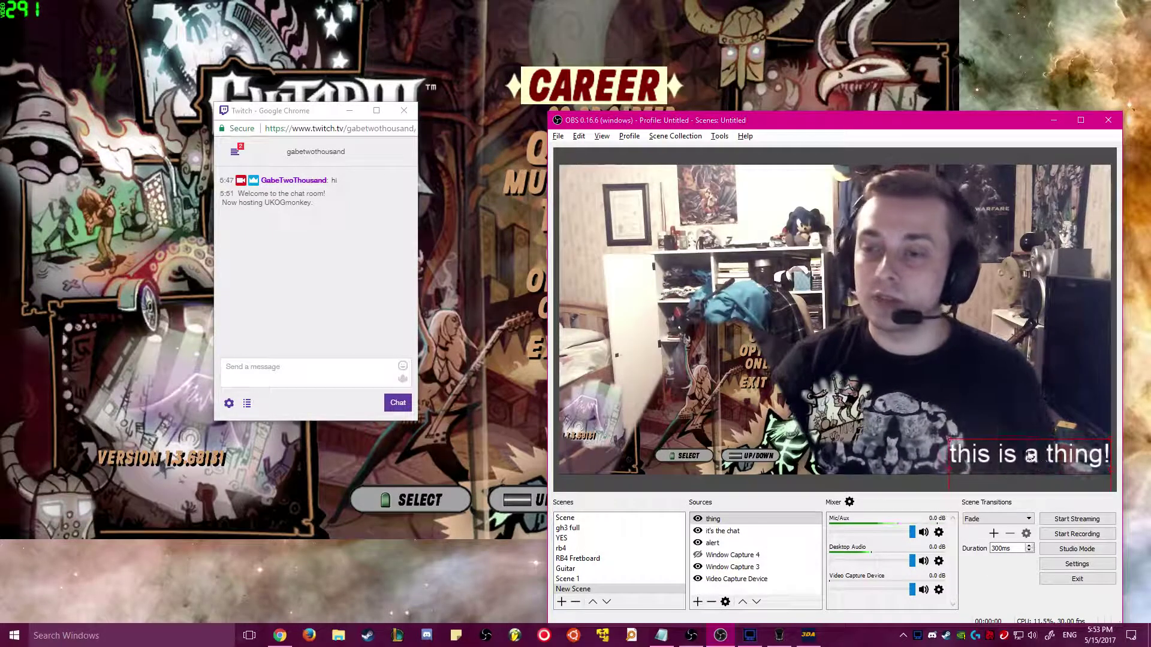
pyautogui.moveTo(1045, 463); pyautogui.dragTo(1049, 469)
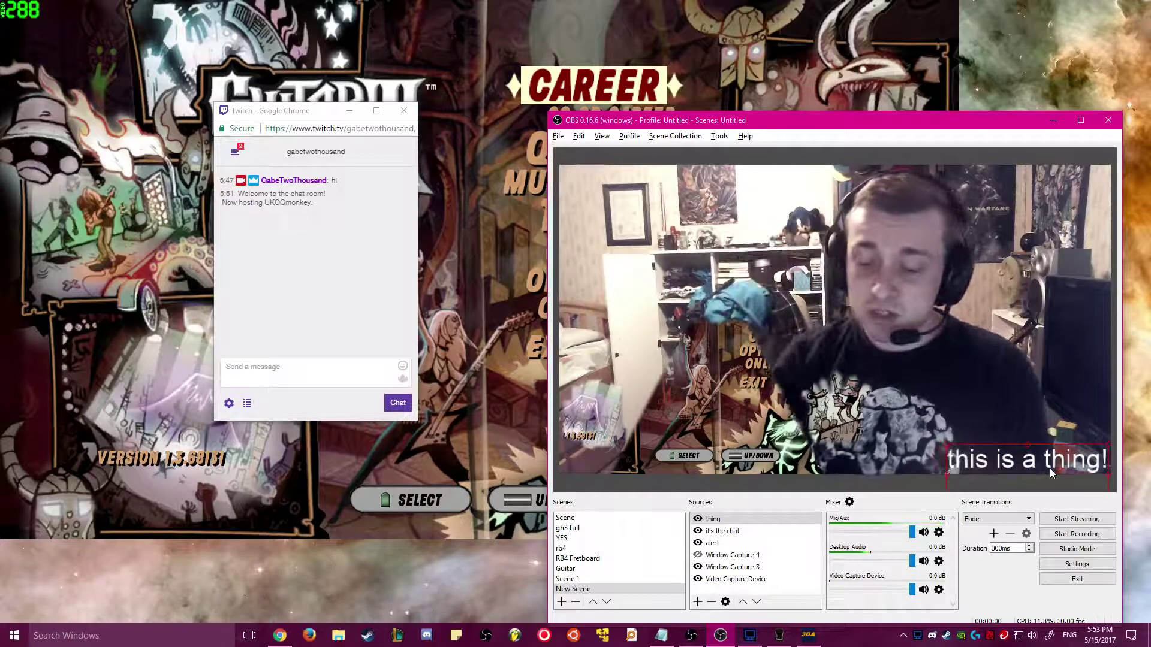
pyautogui.moveTo(1049, 468); pyautogui.dragTo(1015, 342)
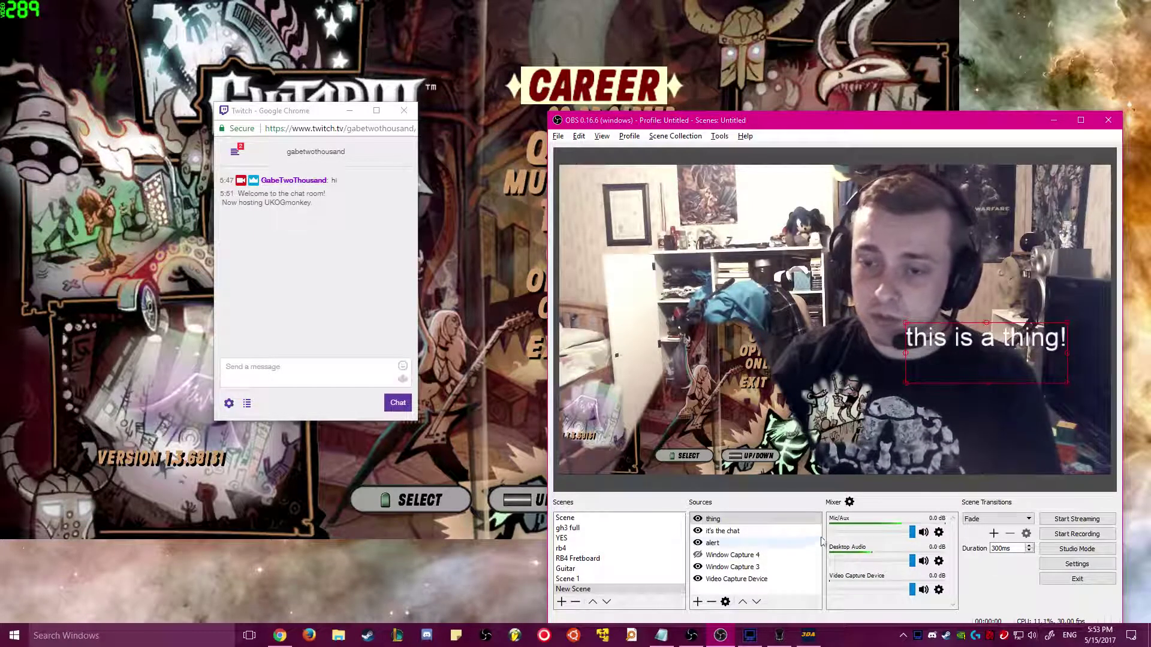
# Step: Remove the "thing" text source from New Scene
pyautogui.rightClick(736, 525)
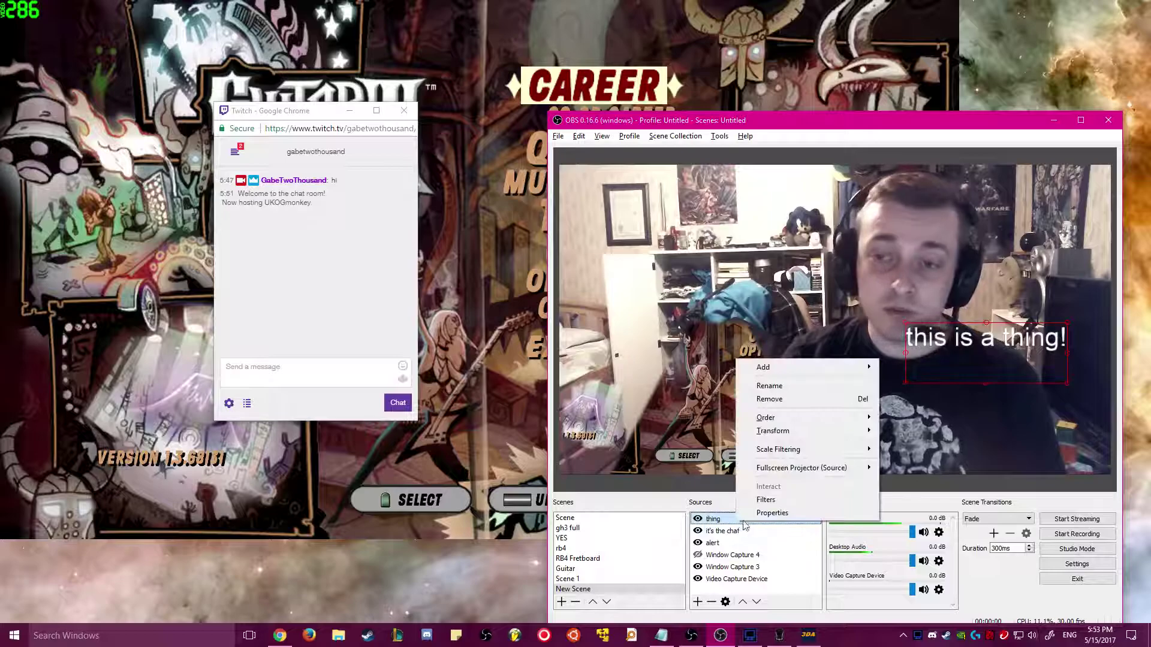
pyautogui.click(801, 399)
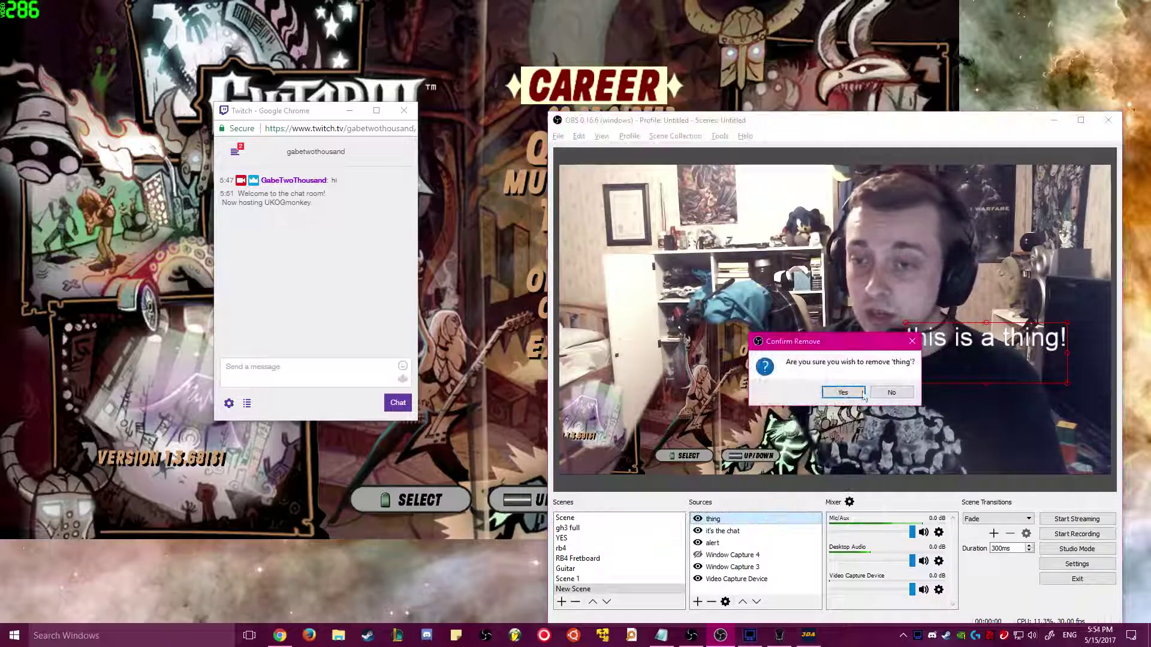
pyautogui.click(845, 391)
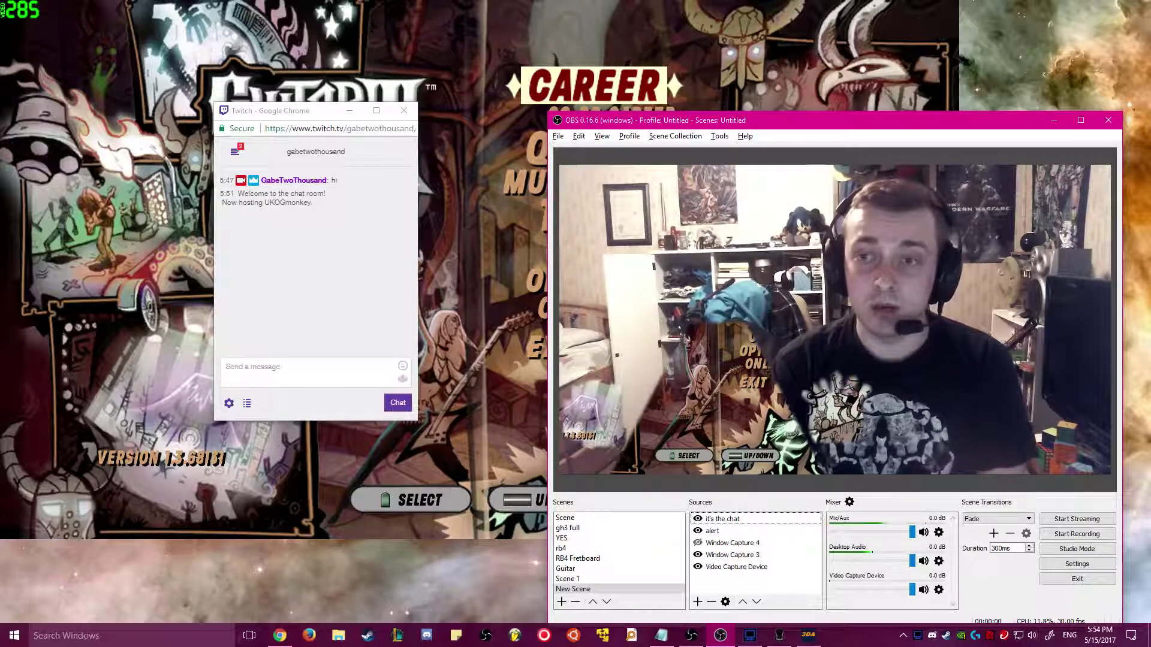
# Step: Close the Twitch chat popout and exit Guitar Hero III from its main menu
pyautogui.click(404, 111)
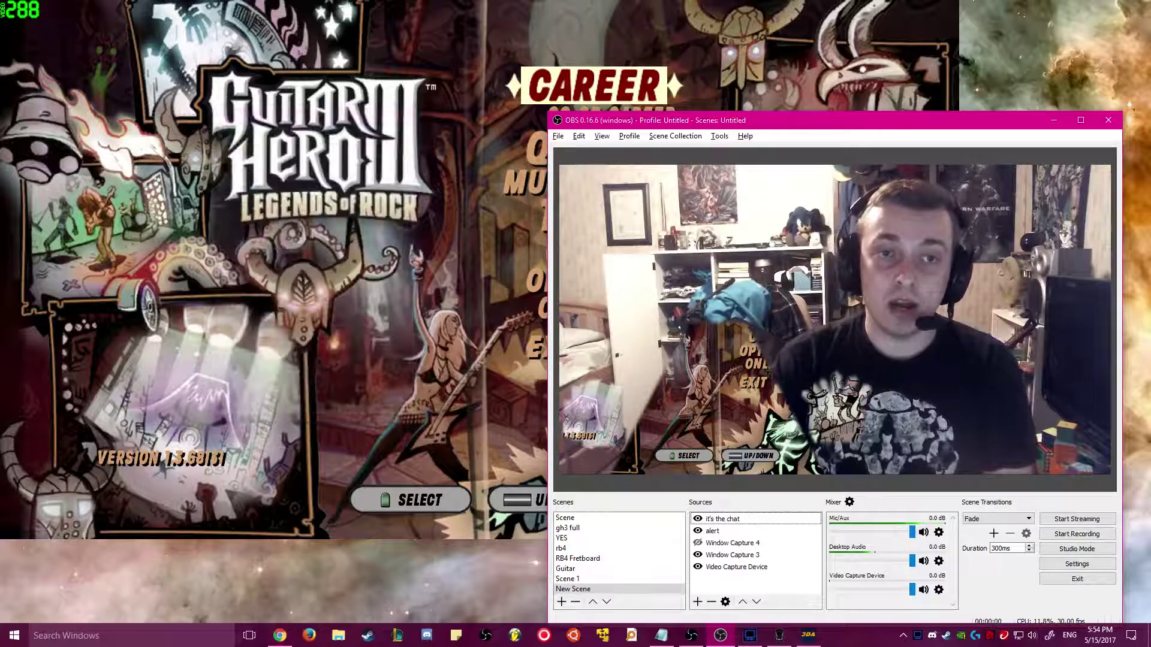
pyautogui.hotkey('alt', 'Tab')
pyautogui.press('Down')
pyautogui.press('Down')
pyautogui.press('Down')
pyautogui.press('Down')
pyautogui.press('Down')
pyautogui.press('Down')
pyautogui.press('Down')
pyautogui.press('Down')
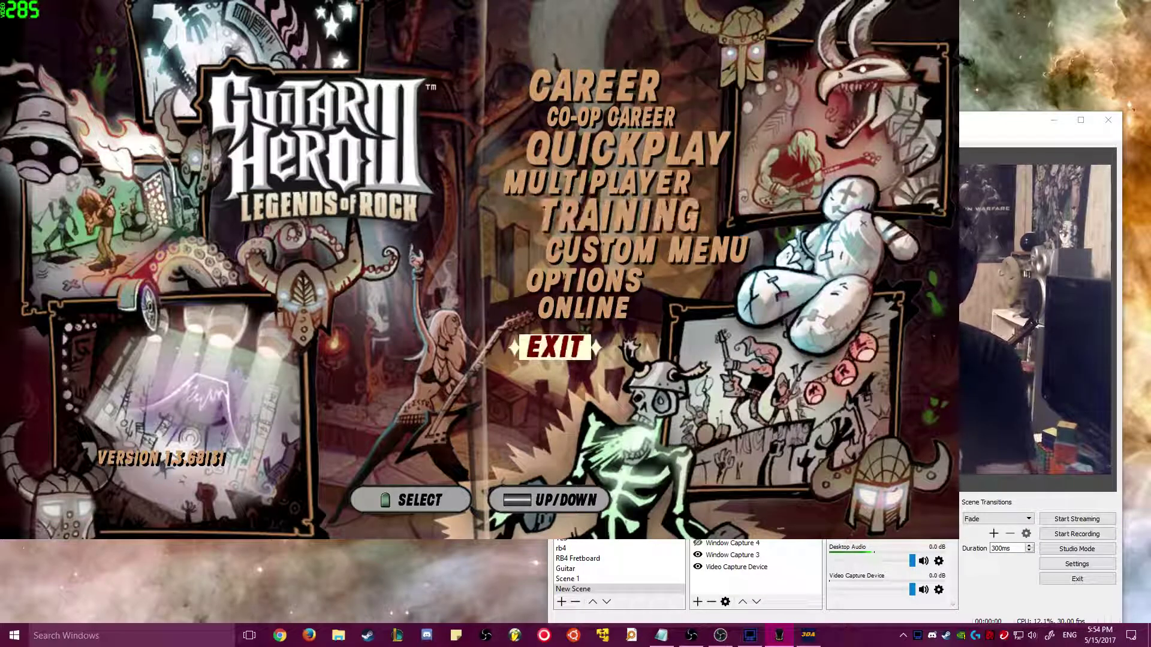
pyautogui.press('Return')
pyautogui.press('Up')
pyautogui.press('Return')
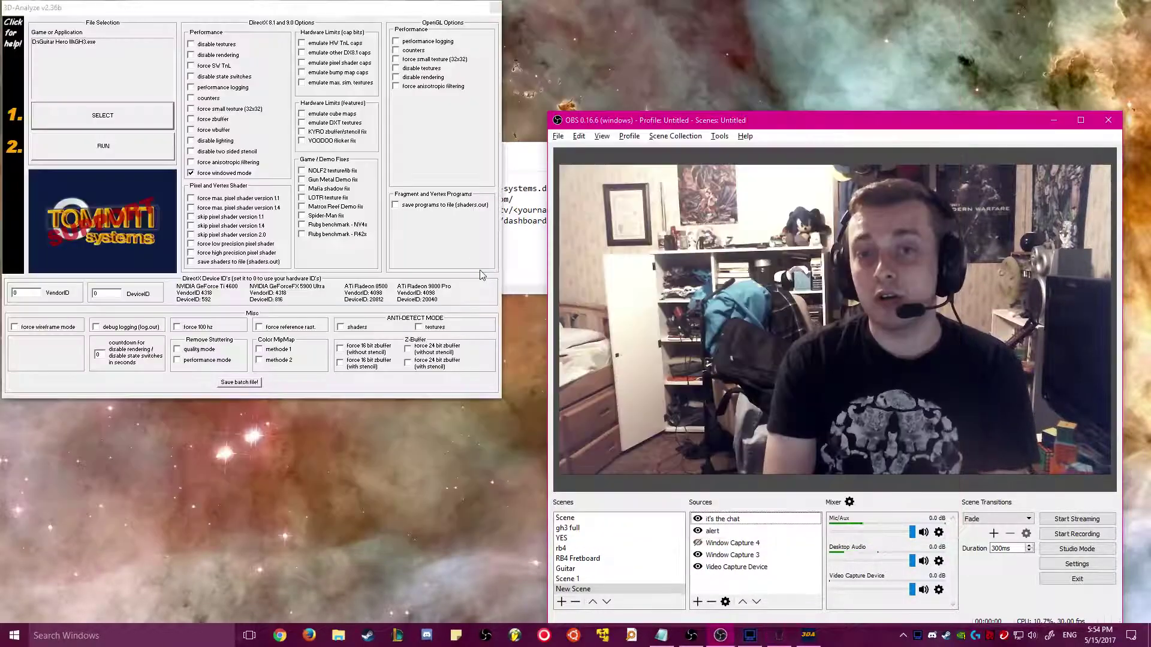
# Step: Move the OBS window higher on the desktop, and minimize the Notepad step list to bring 3D-Analyze to the front
pyautogui.moveTo(784, 122); pyautogui.dragTo(770, 76)
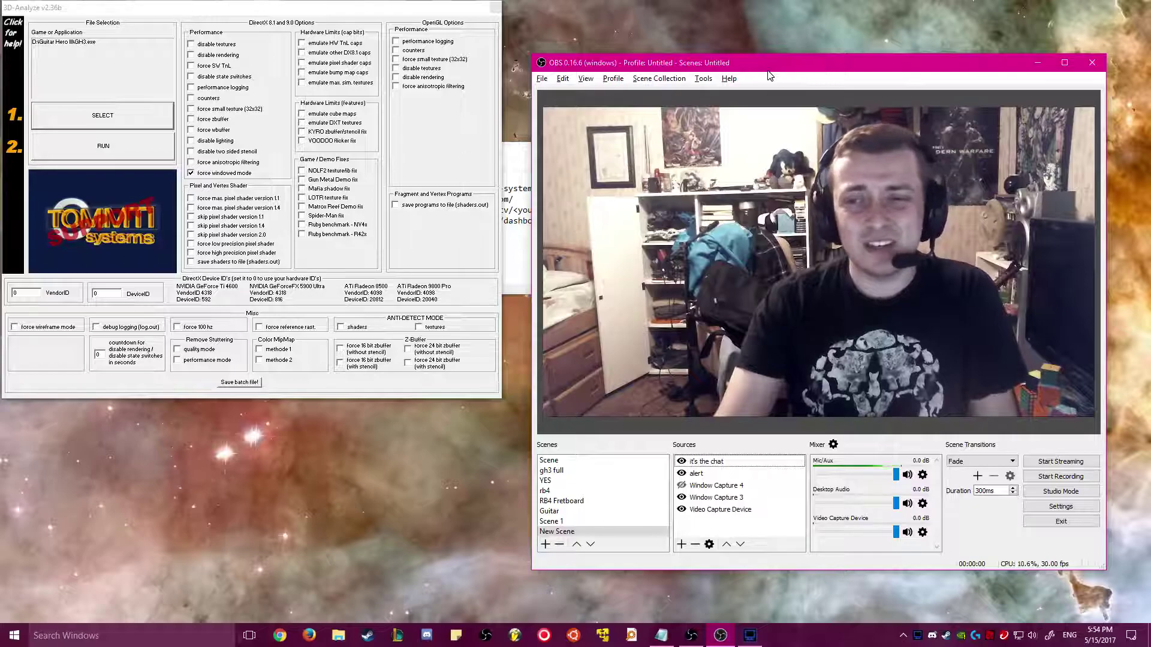
pyautogui.moveTo(770, 76); pyautogui.dragTo(764, 90)
pyautogui.hotkey('alt', 'Tab')
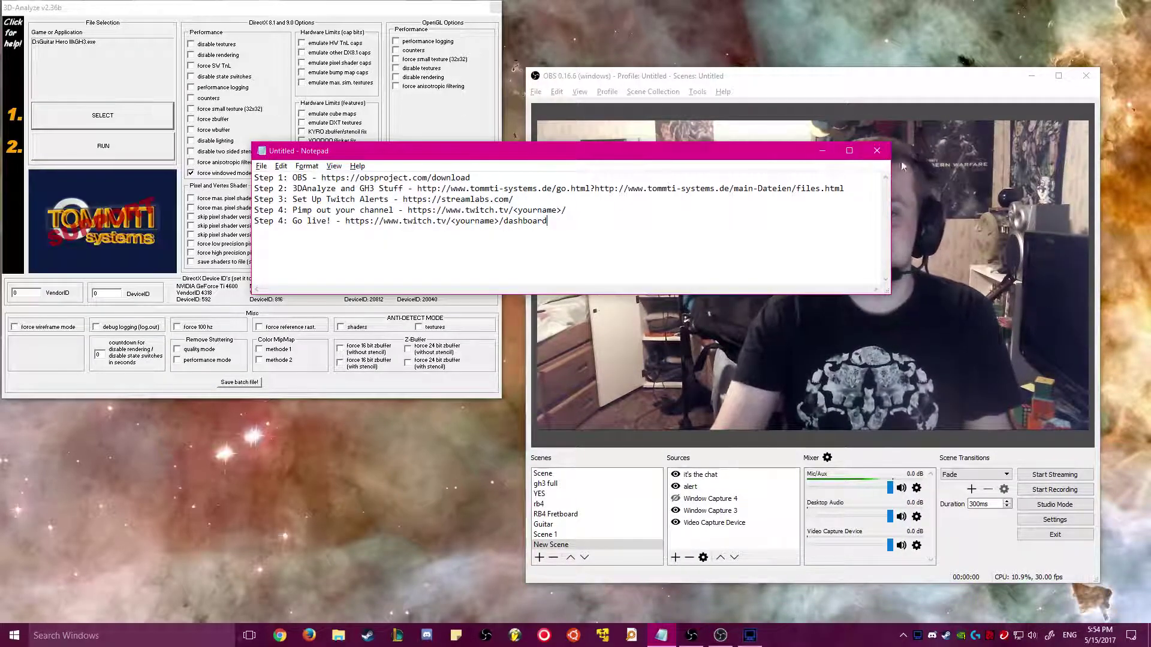
pyautogui.click(823, 151)
pyautogui.click(479, 68)
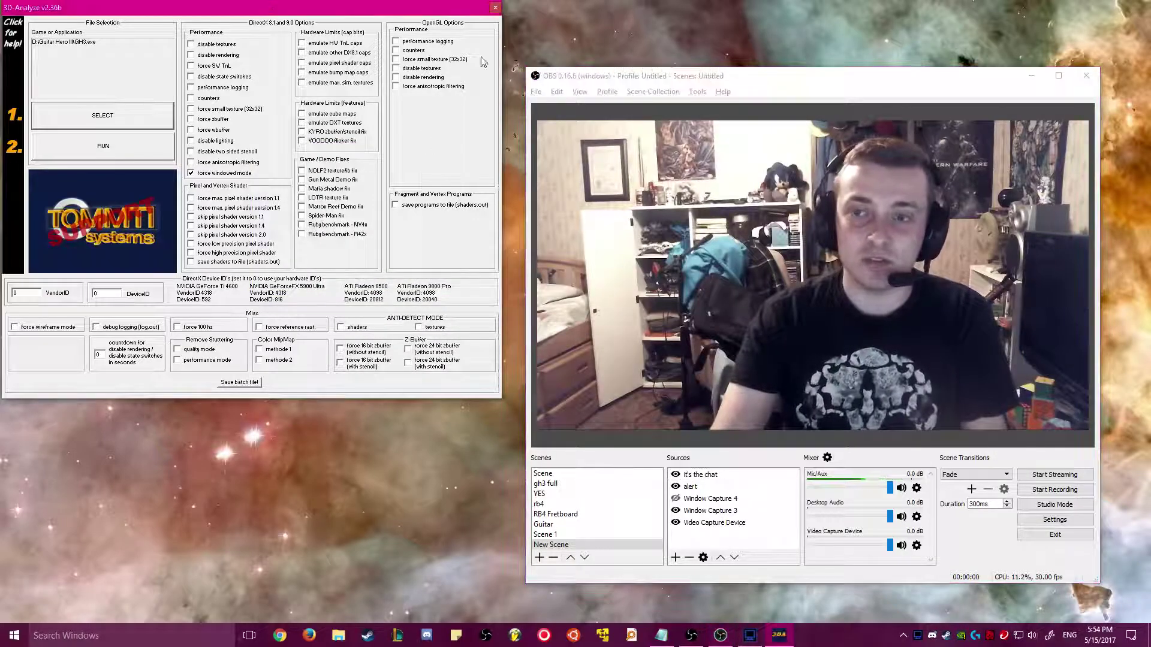